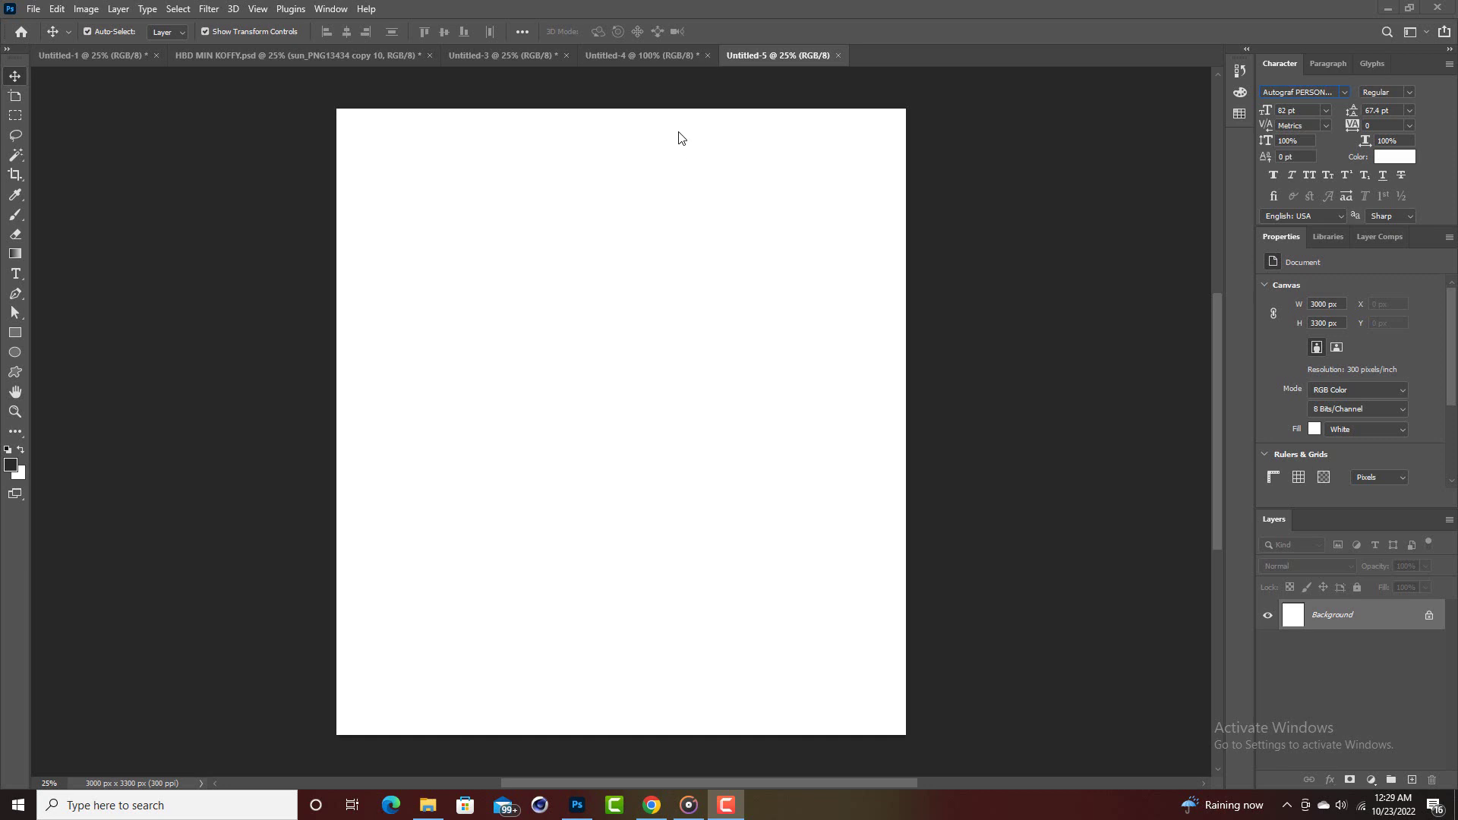
Review the finished designs in the Untitled-3 and Untitled-4 documents, and return to the blank Untitled-5 canvas.
{"action": "left_click", "coordinate": [534, 56]}
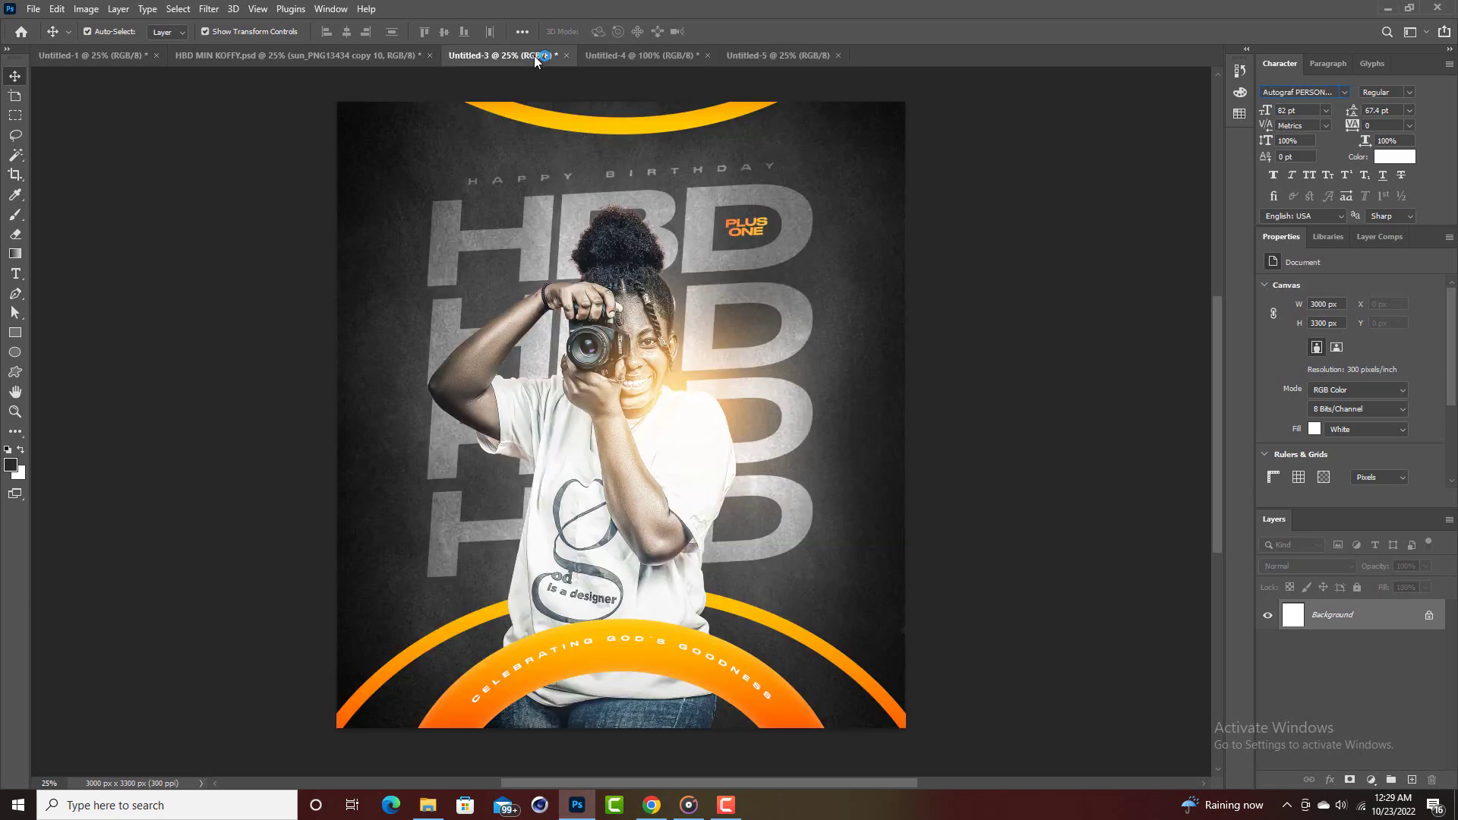
{"action": "left_click", "coordinate": [635, 61]}
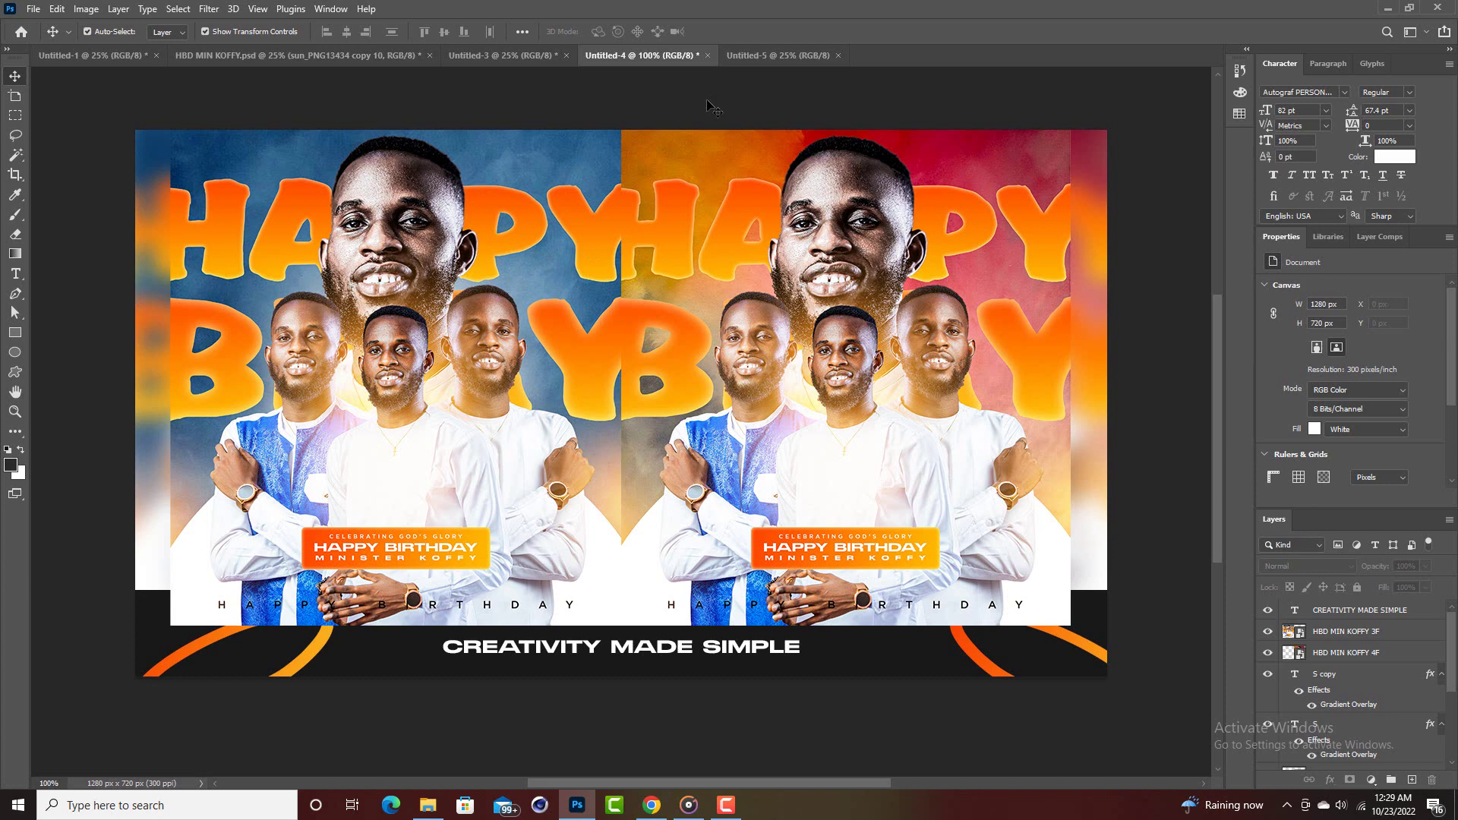
{"action": "left_click", "coordinate": [750, 56]}
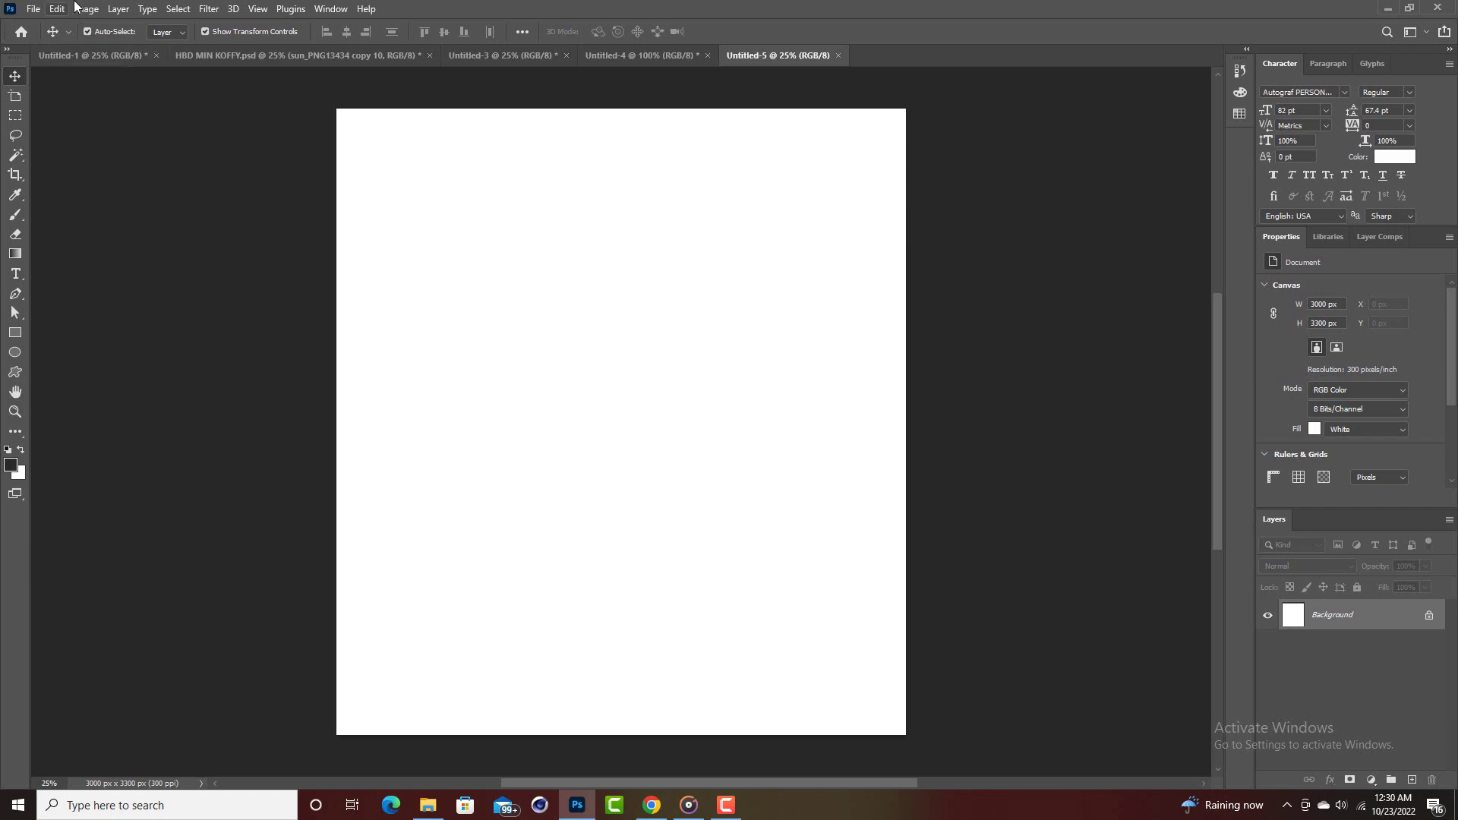
Place the image Background Paintings - WallpaperSafari from the Downloads folder as an embedded object.
{"action": "left_click", "coordinate": [33, 8]}
{"action": "left_click", "coordinate": [99, 323]}
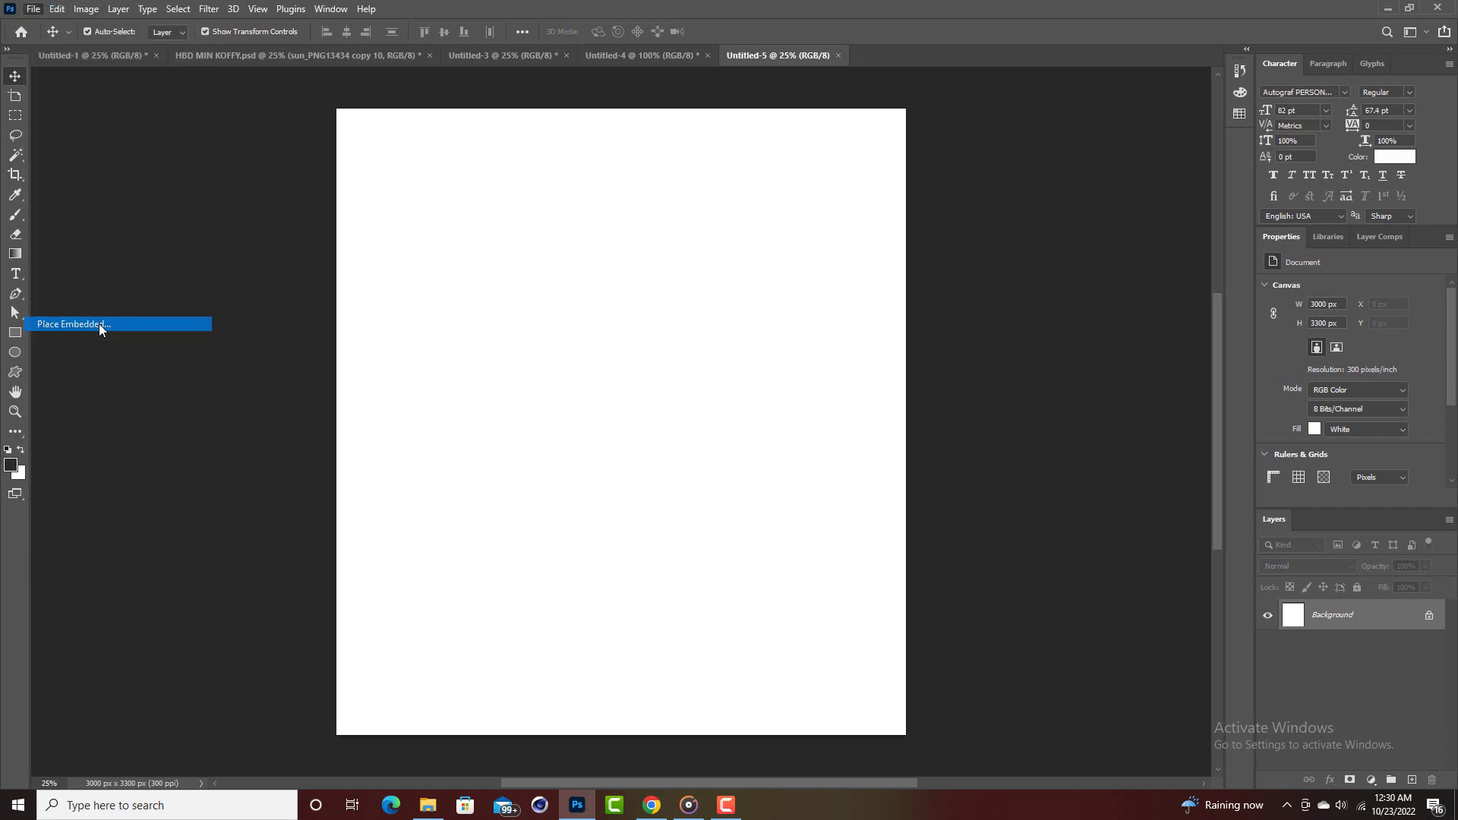
{"action": "left_click", "coordinate": [36, 227]}
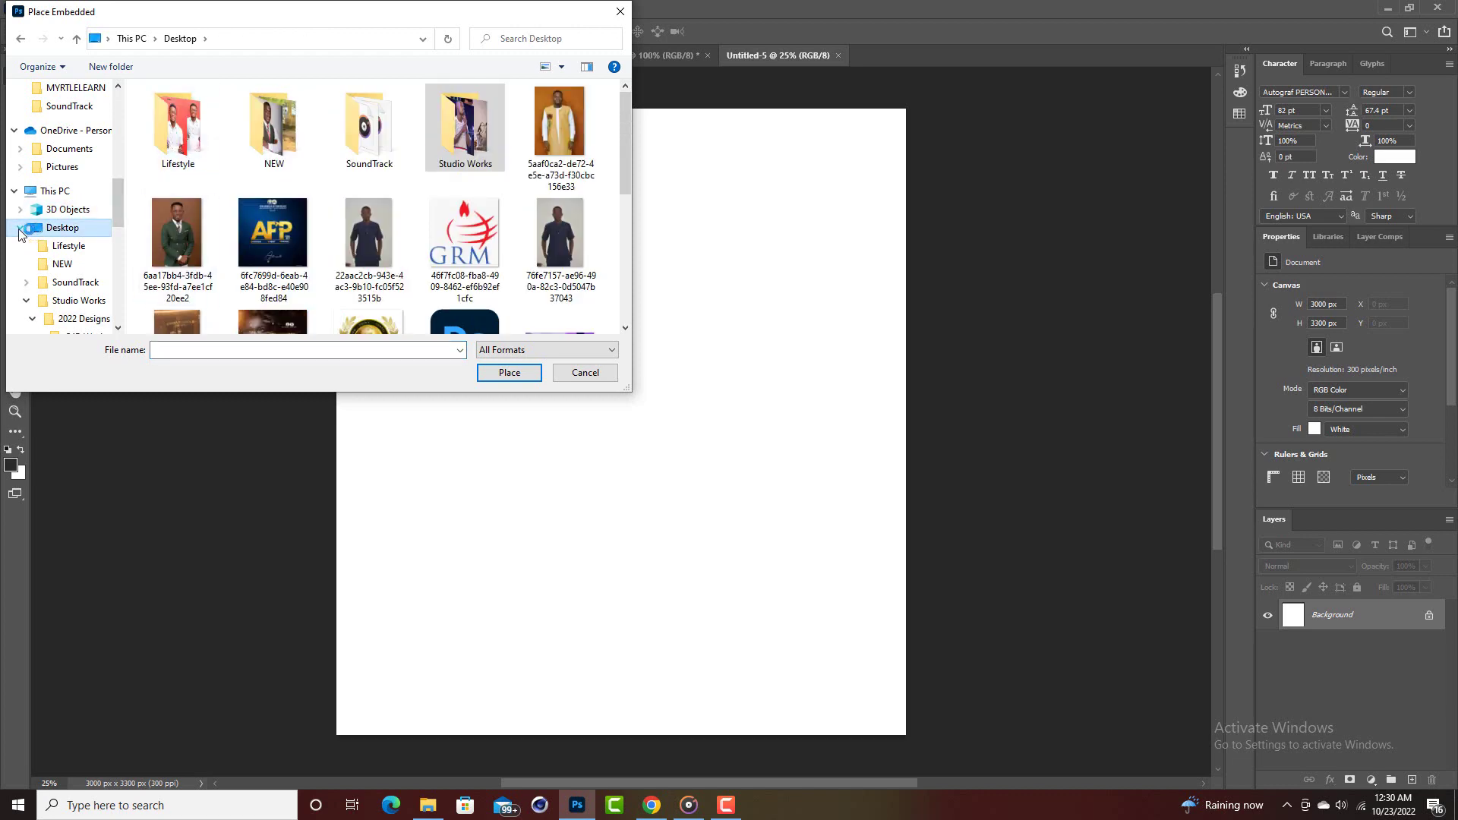
{"action": "left_click", "coordinate": [20, 228]}
{"action": "left_click", "coordinate": [56, 265]}
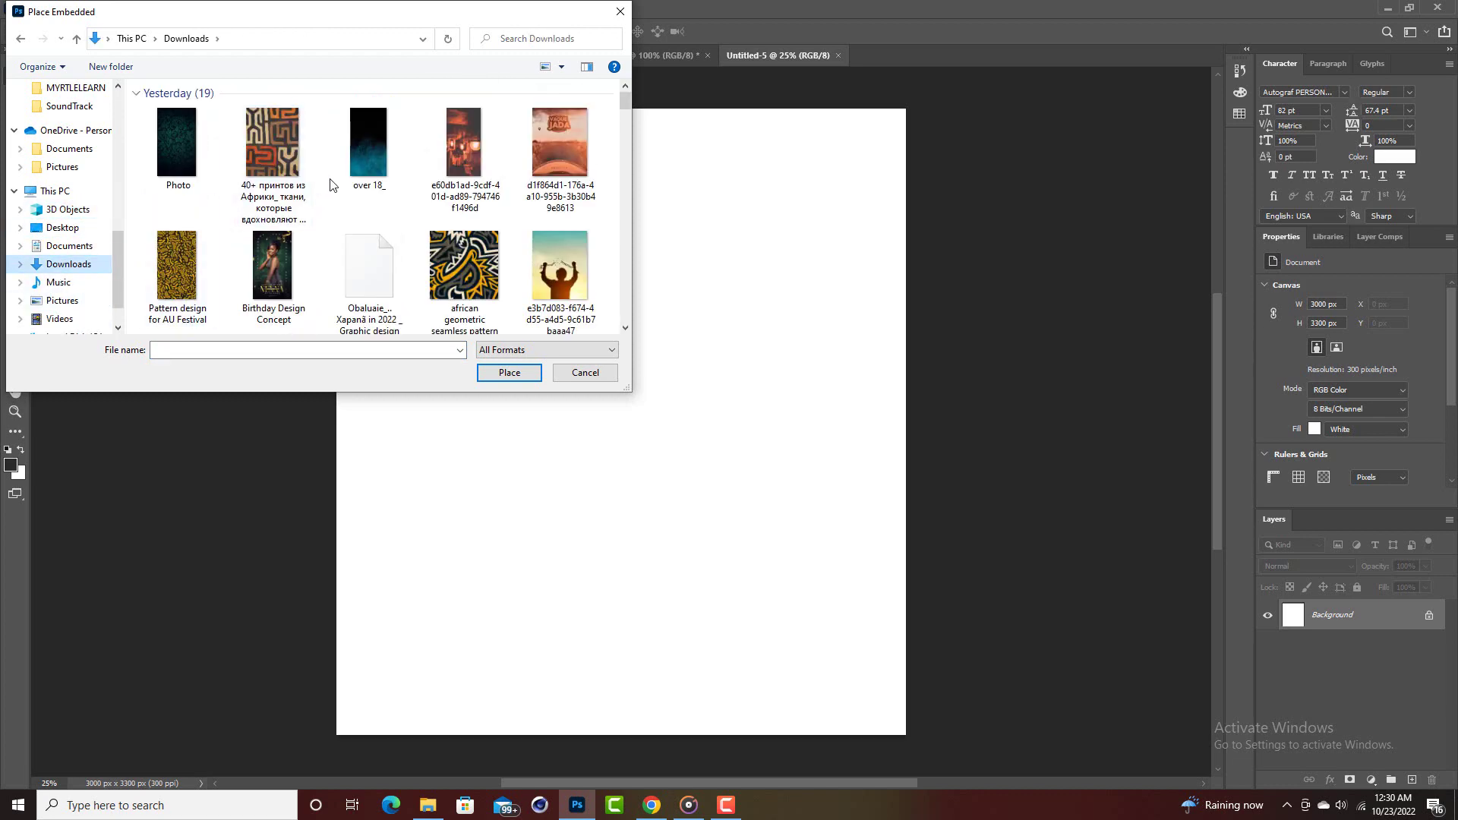
{"action": "scroll", "coordinate": [341, 141], "scroll_direction": "down", "scroll_amount": 3}
{"action": "scroll", "coordinate": [340, 144], "scroll_direction": "down", "scroll_amount": 3}
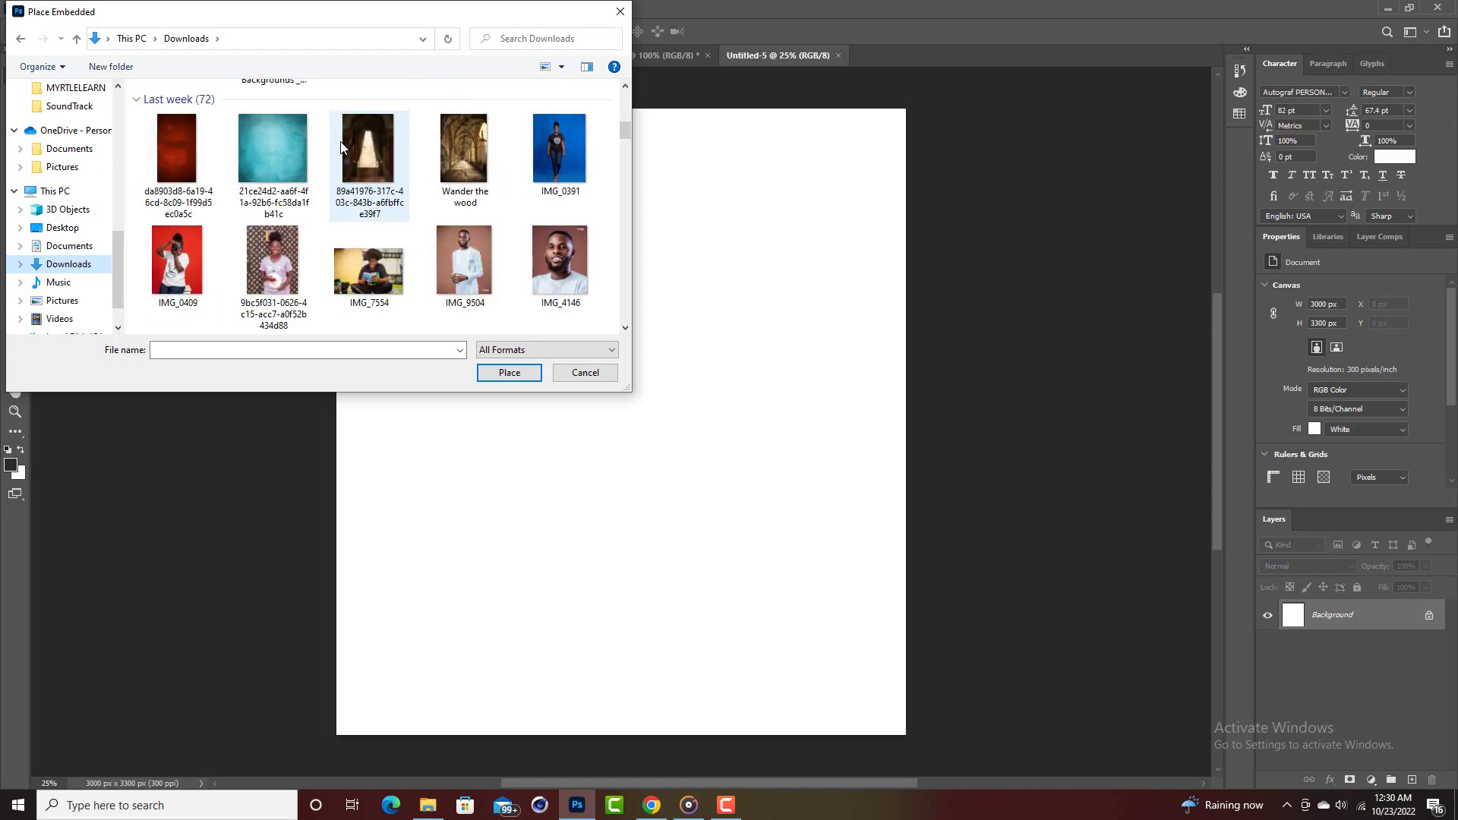
{"action": "scroll", "coordinate": [340, 142], "scroll_direction": "down", "scroll_amount": 10}
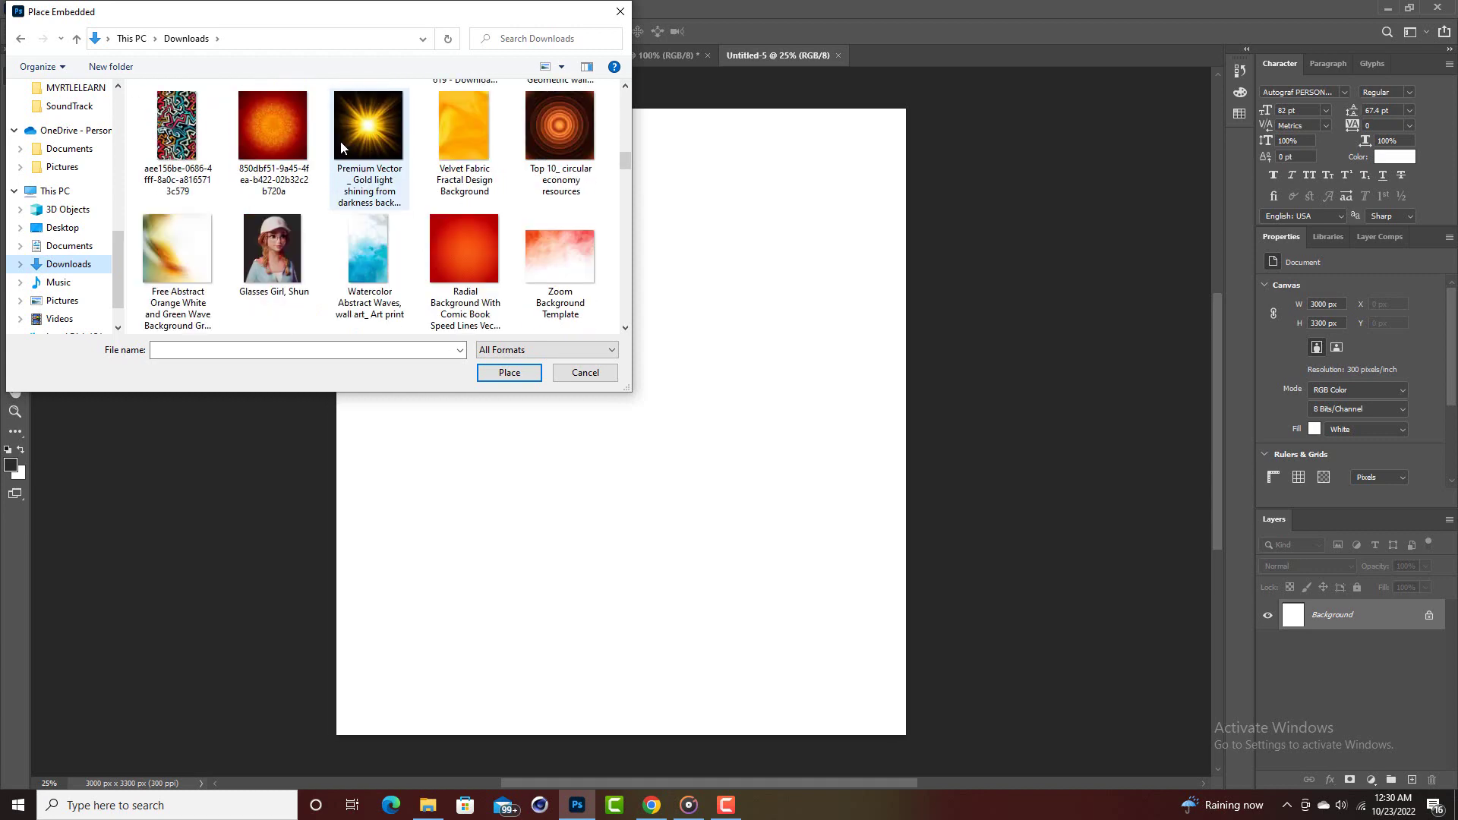
{"action": "scroll", "coordinate": [340, 142], "scroll_direction": "down", "scroll_amount": 4}
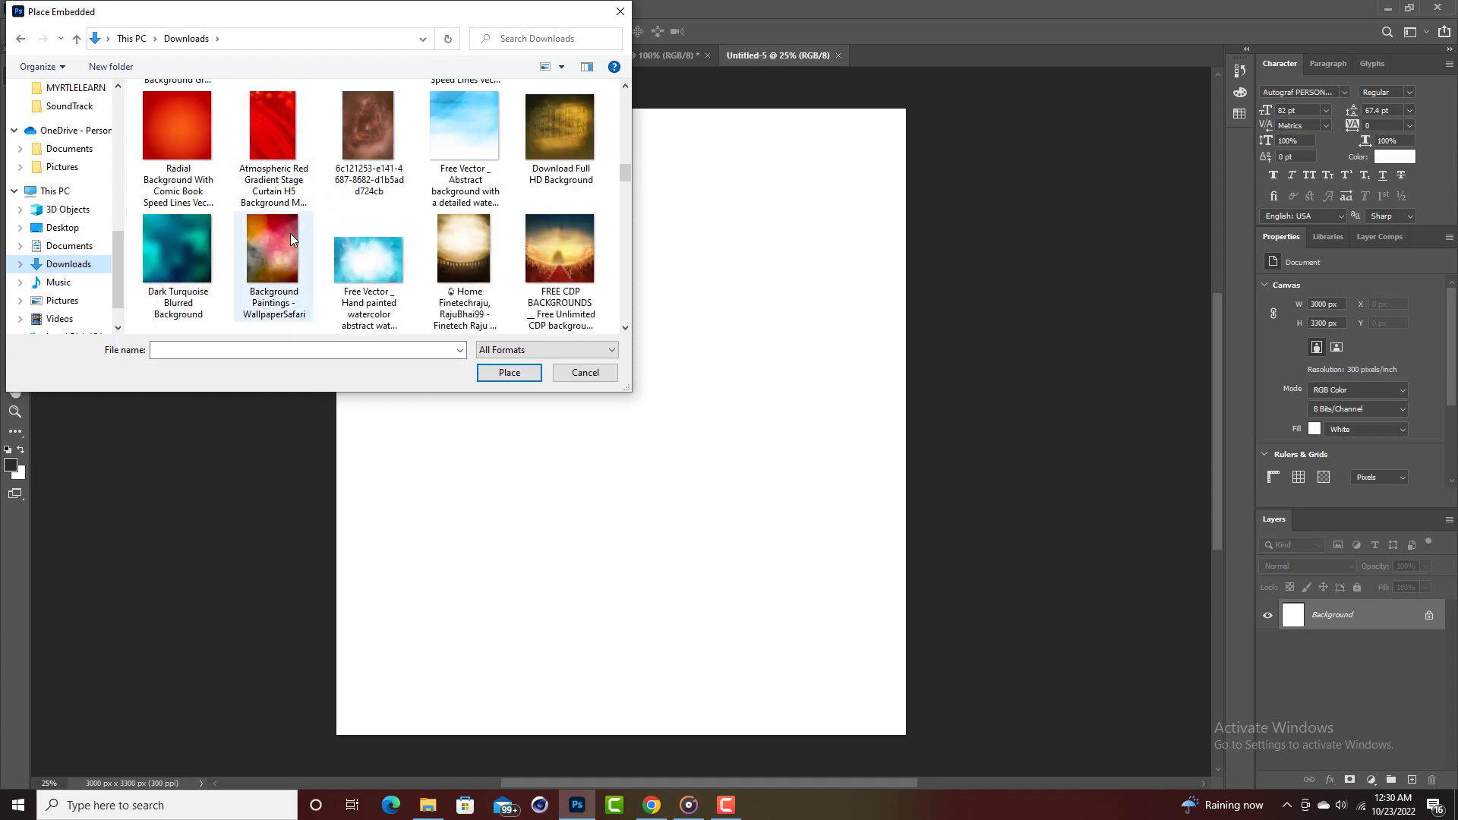
{"action": "double_click", "coordinate": [290, 236]}
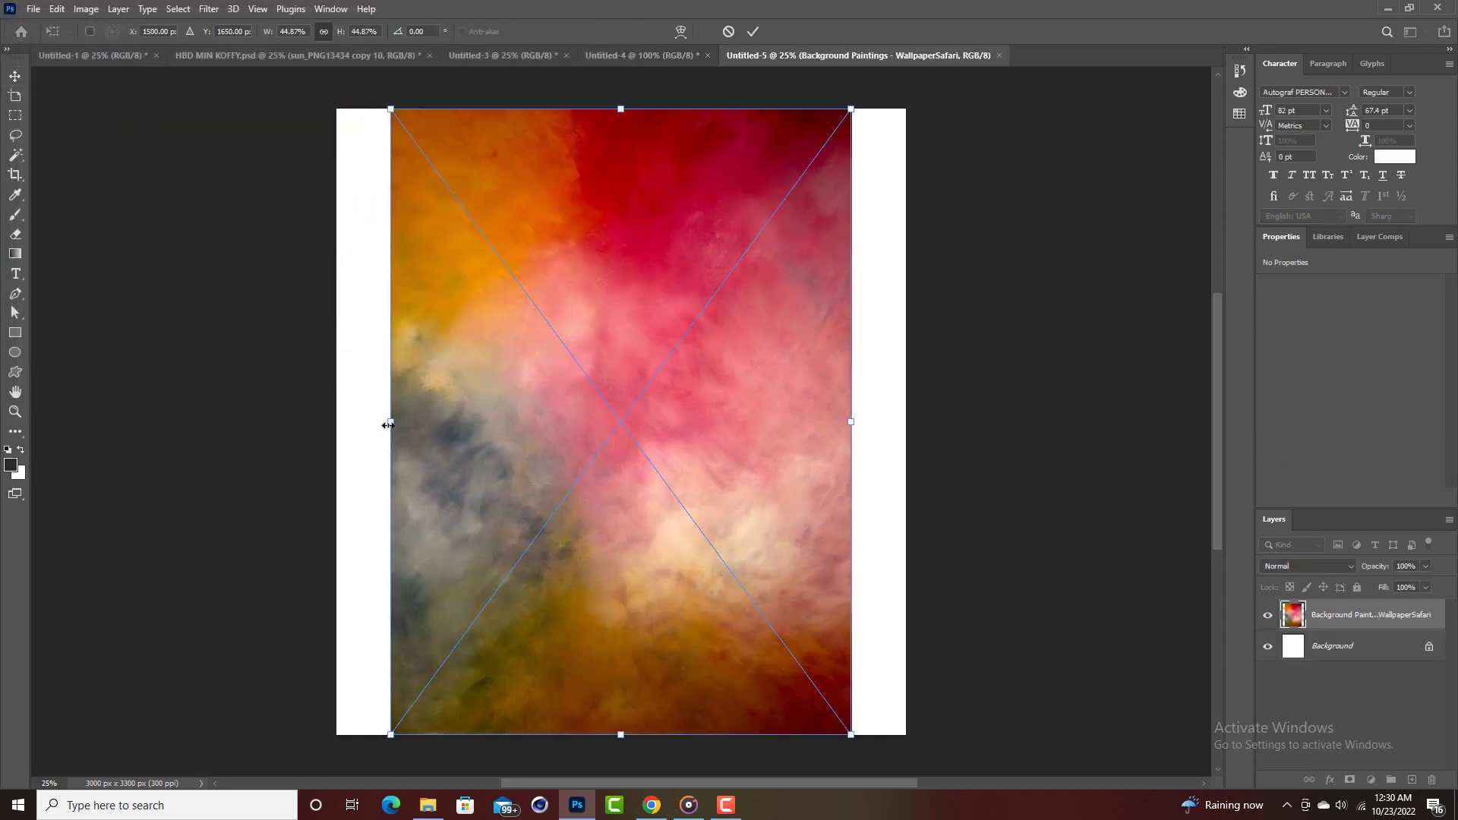
Scale the placed background painting to about 55% so it spans the full canvas width, and commit the transform.
{"action": "left_click_drag", "start_coordinate": [384, 423], "coordinate": [338, 435]}
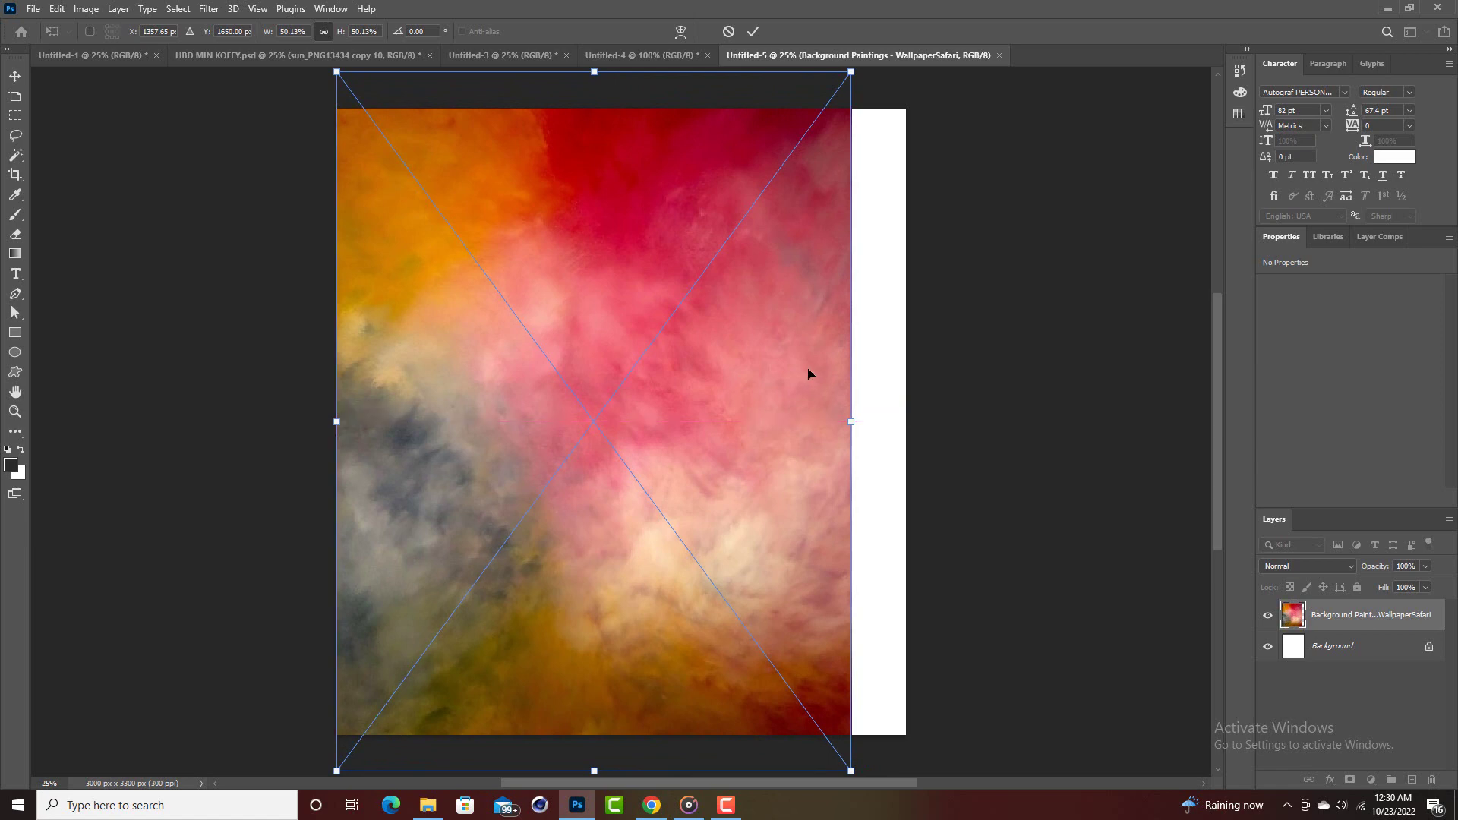
{"action": "left_click_drag", "start_coordinate": [850, 420], "coordinate": [909, 433]}
{"action": "left_click", "coordinate": [752, 32]}
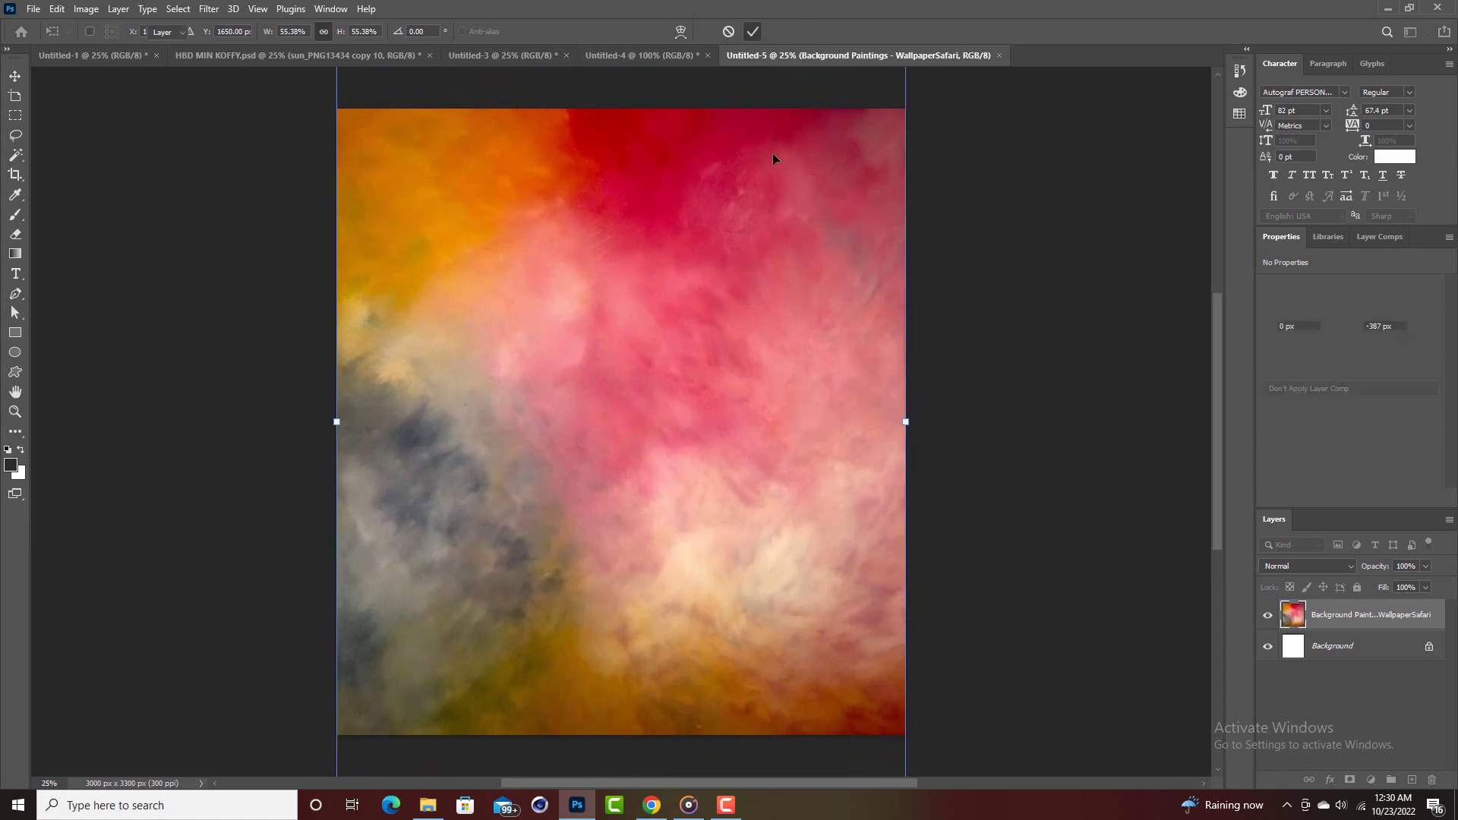
{"action": "left_click", "coordinate": [997, 264]}
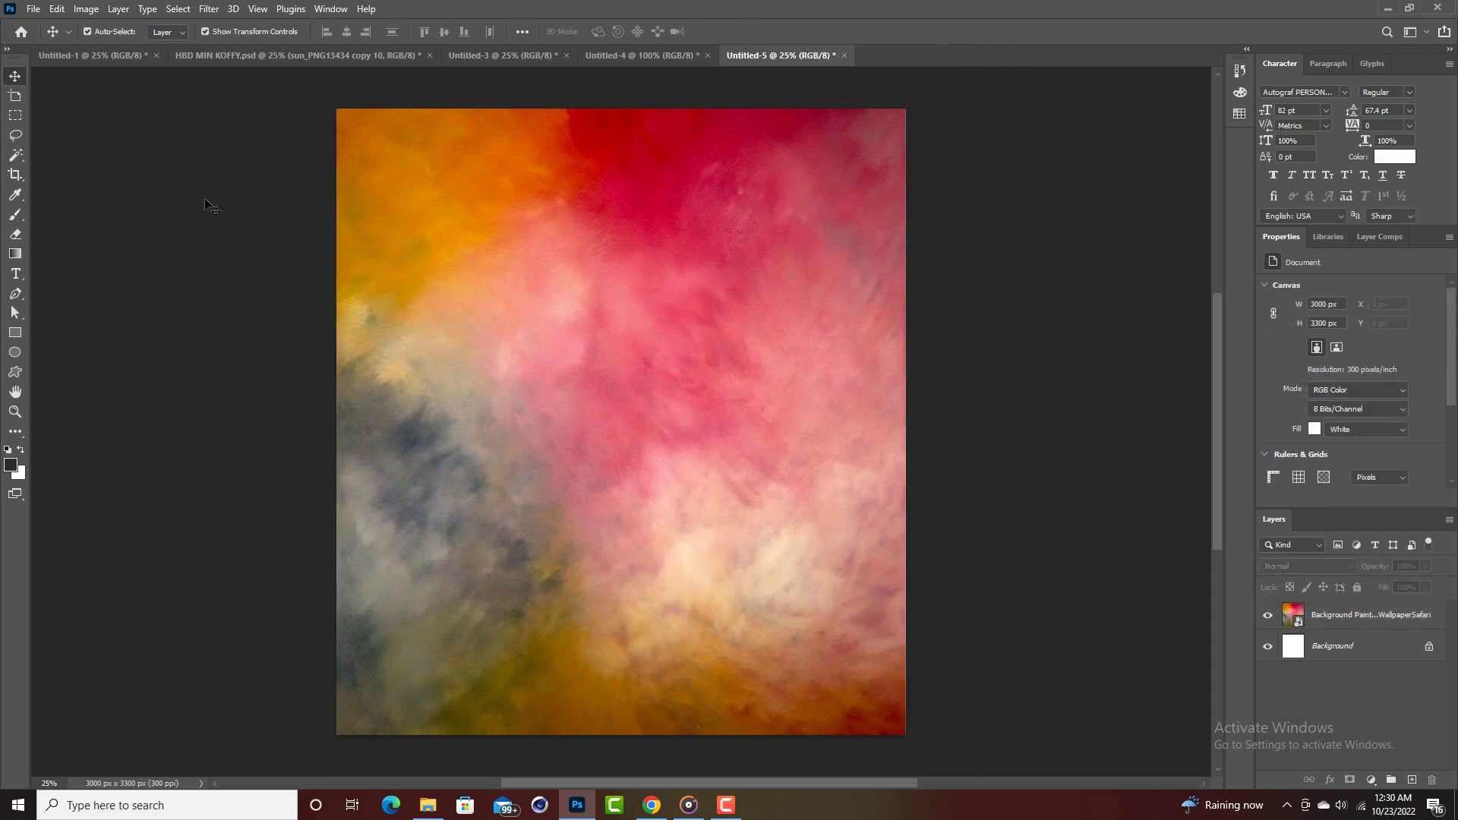
Slightly raise the black input level of the background painting with a Levels adjustment, and lock its layer.
{"action": "left_click", "coordinate": [549, 326]}
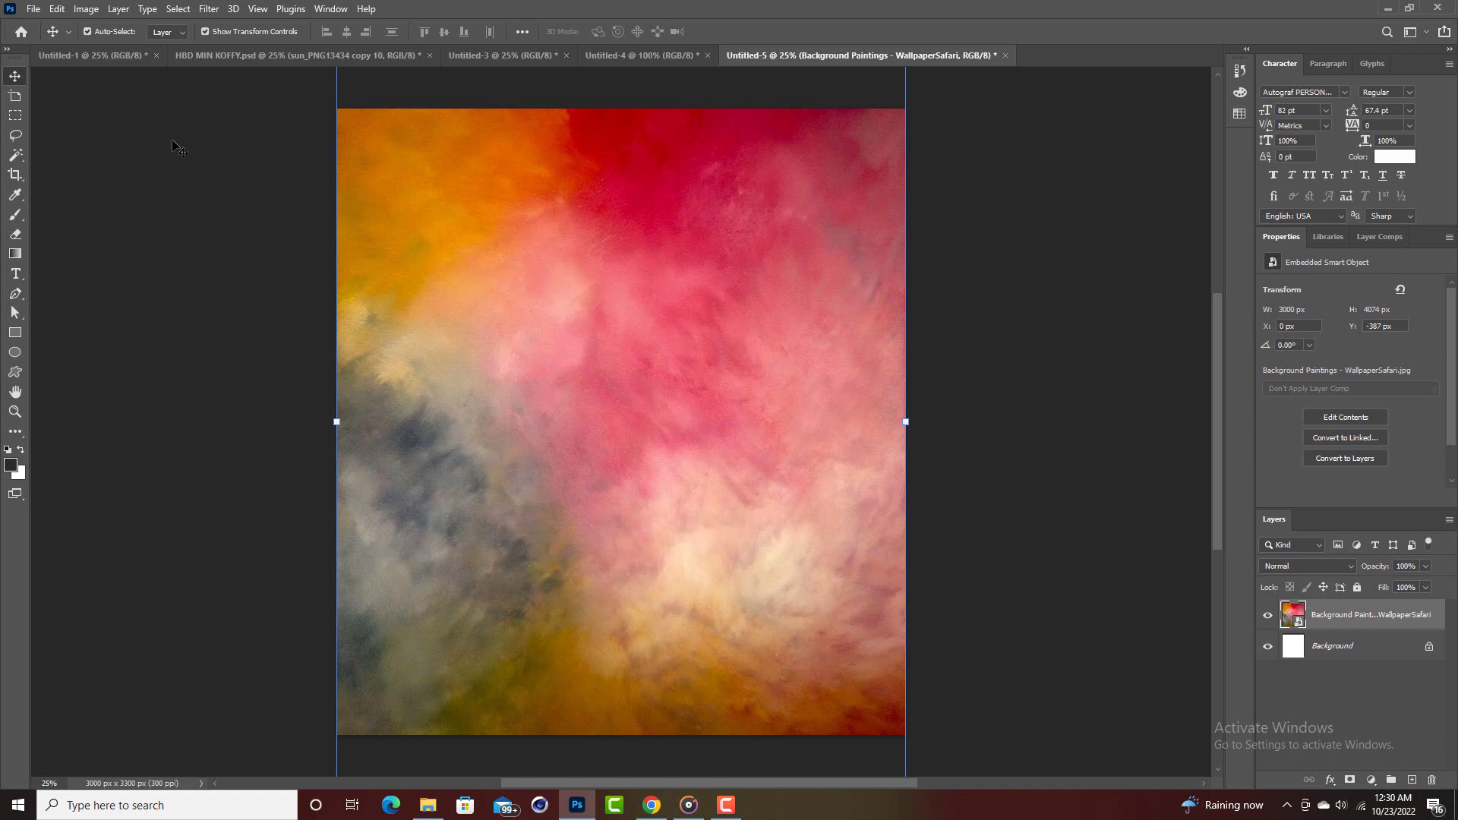
{"action": "left_click", "coordinate": [80, 14]}
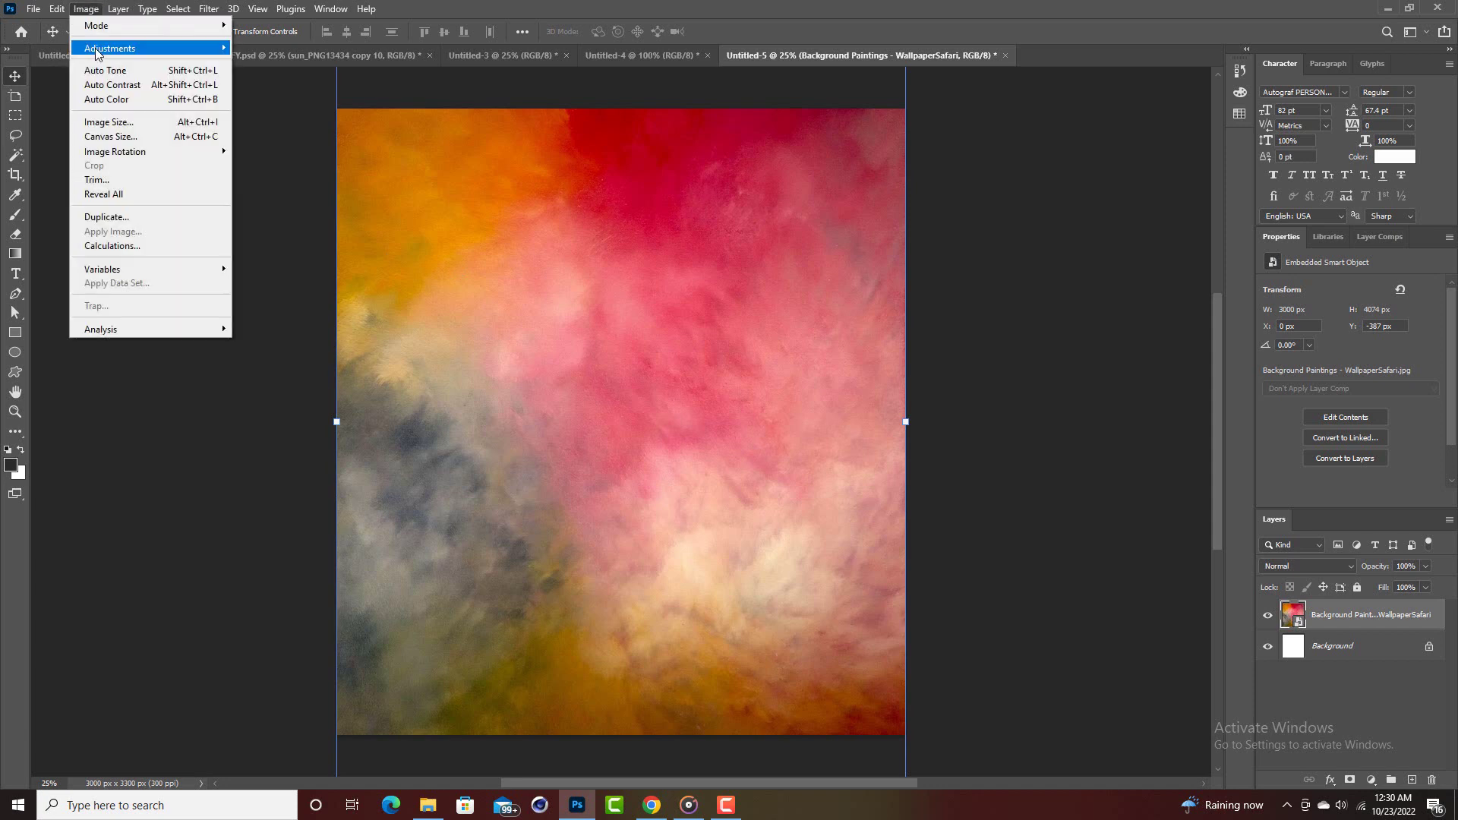
{"action": "mouse_move", "coordinate": [97, 52]}
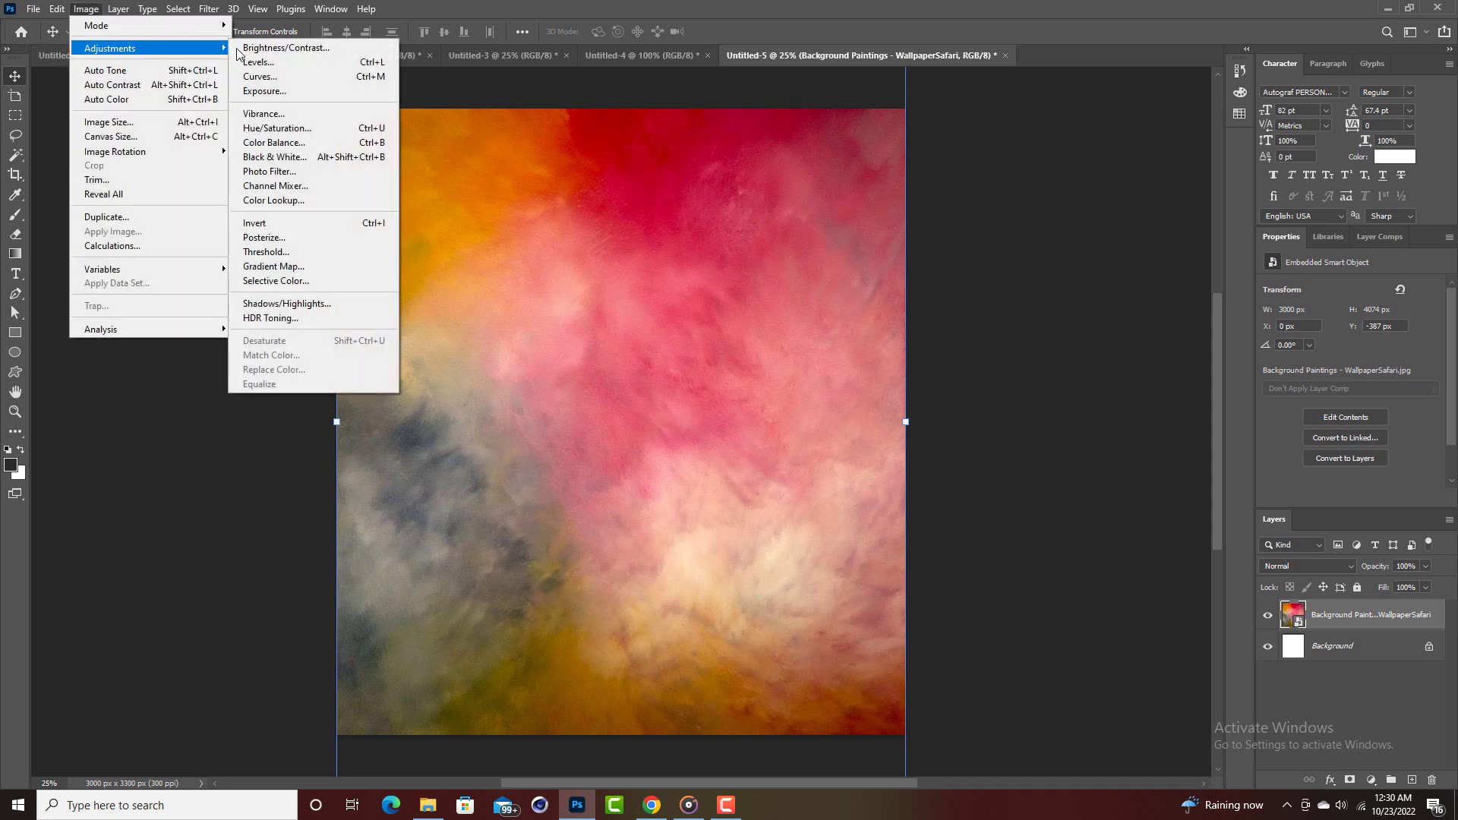
{"action": "left_click", "coordinate": [259, 62]}
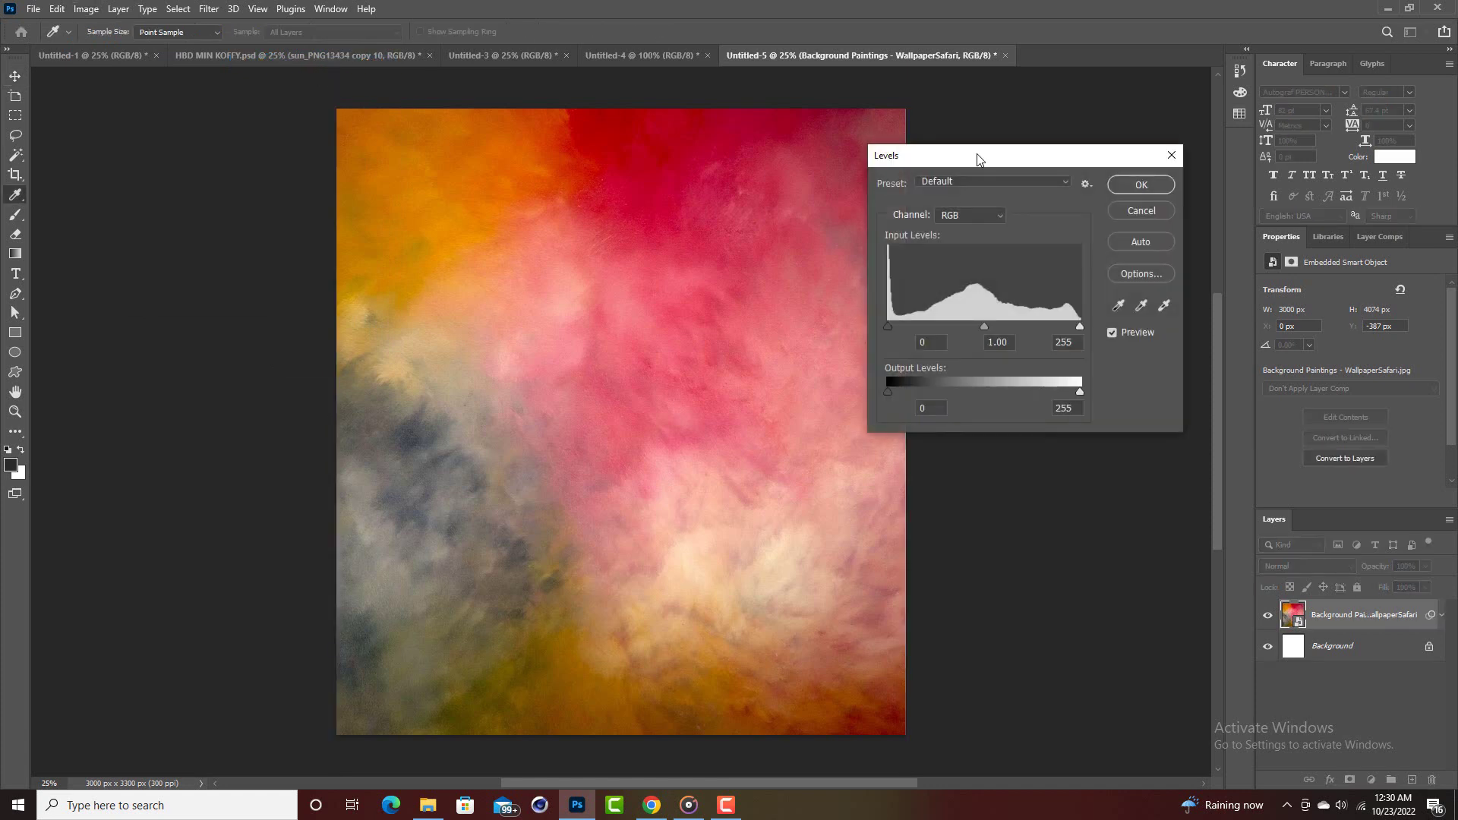
{"action": "left_click_drag", "start_coordinate": [978, 154], "coordinate": [977, 137]}
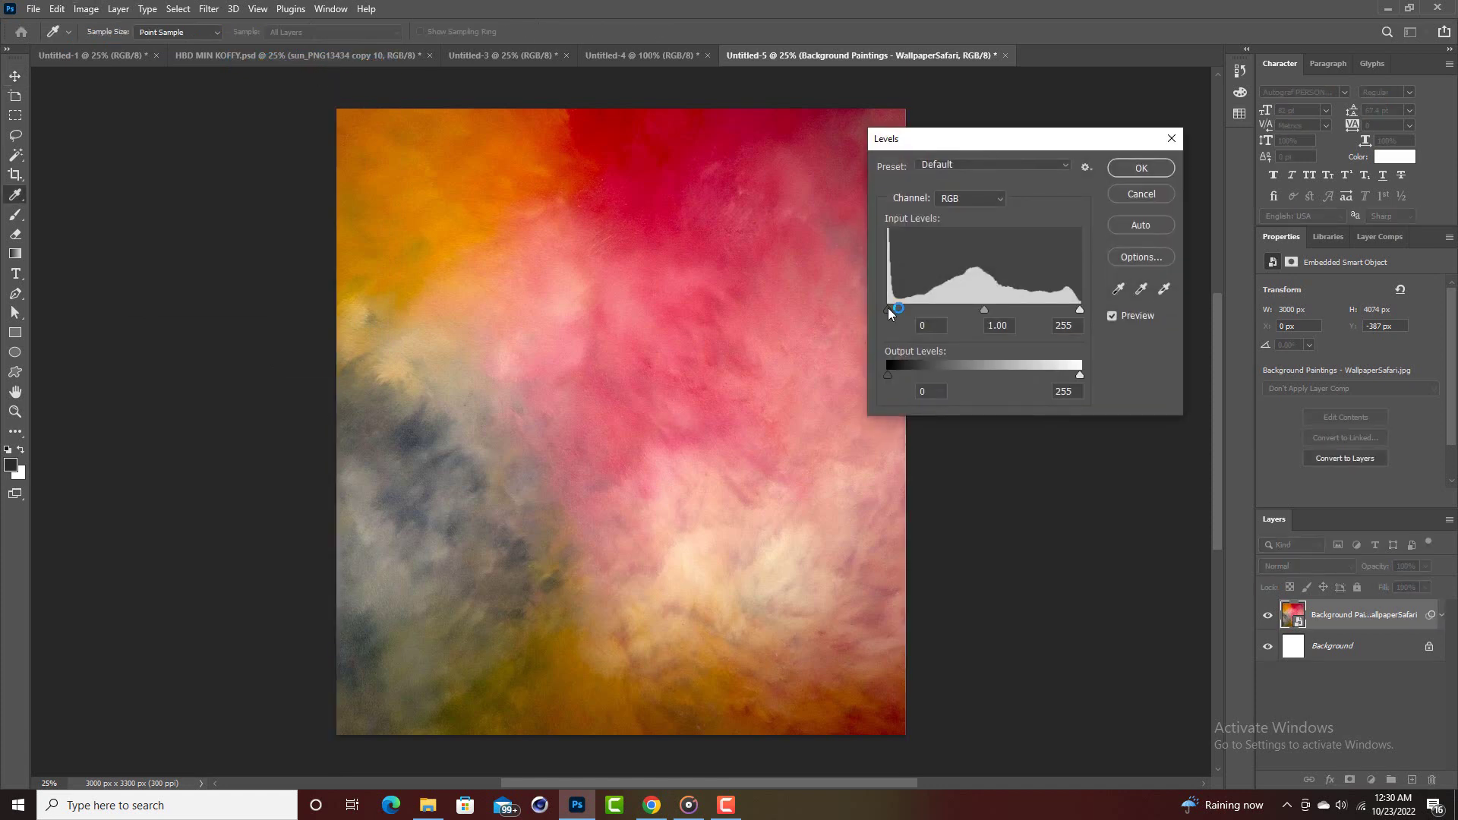
{"action": "left_click_drag", "start_coordinate": [890, 312], "coordinate": [893, 312]}
{"action": "left_click", "coordinate": [1143, 166]}
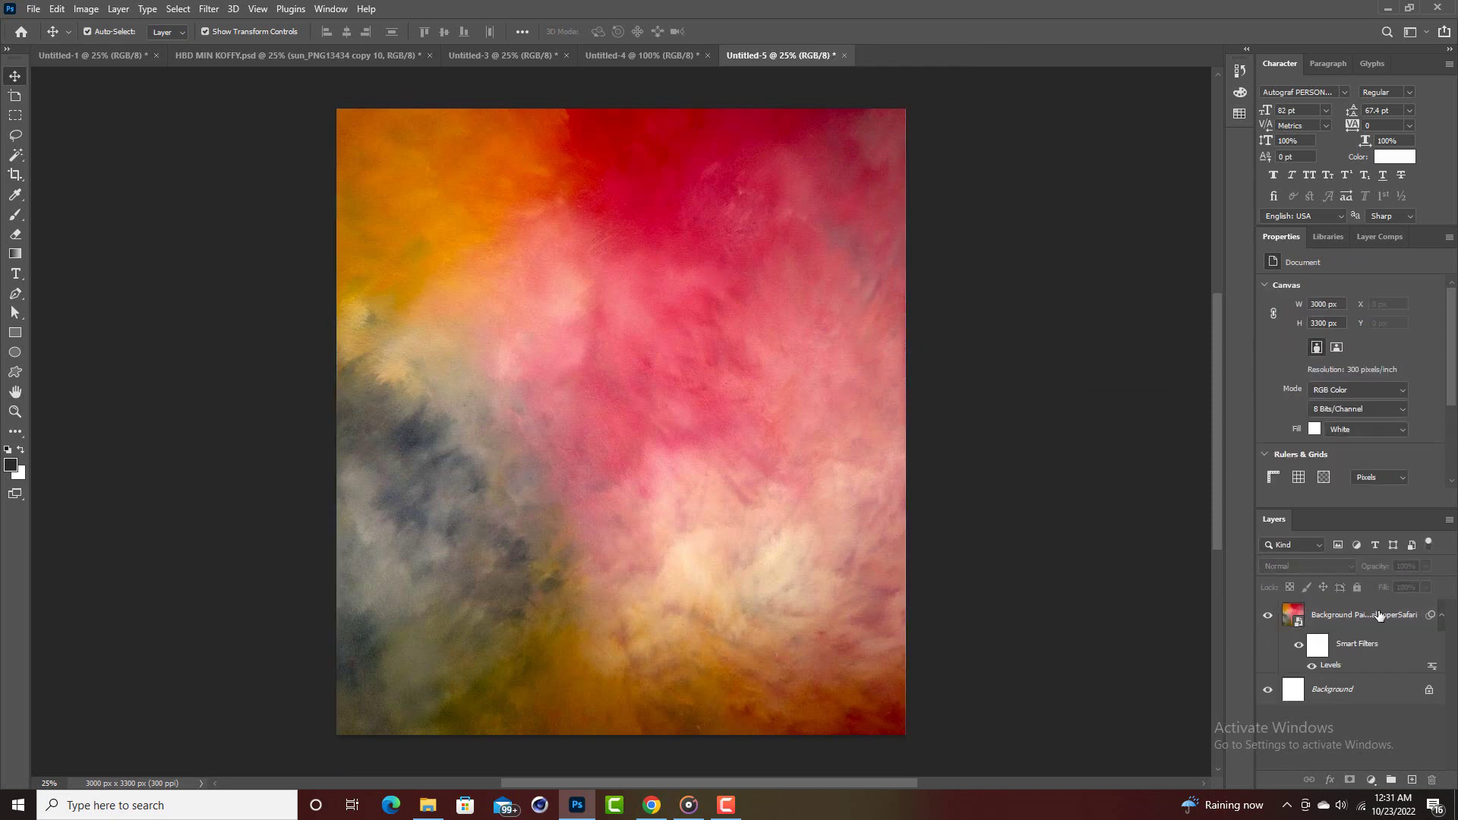
{"action": "left_click", "coordinate": [1358, 588]}
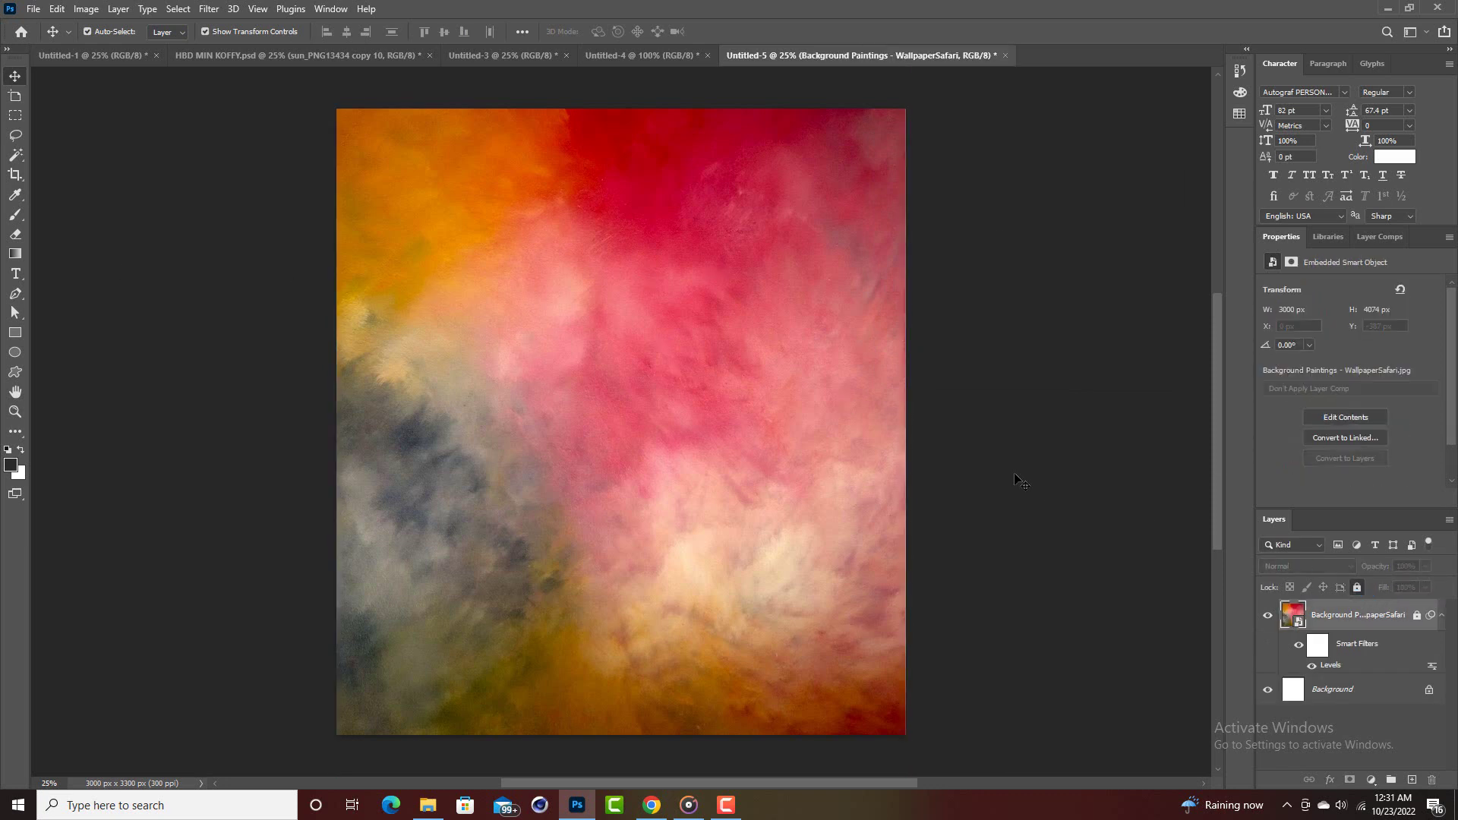
Place the IMG_4146 portrait from Downloads as an embedded object, scaled to about 13% in the upper middle of the canvas.
{"action": "left_click", "coordinate": [33, 9]}
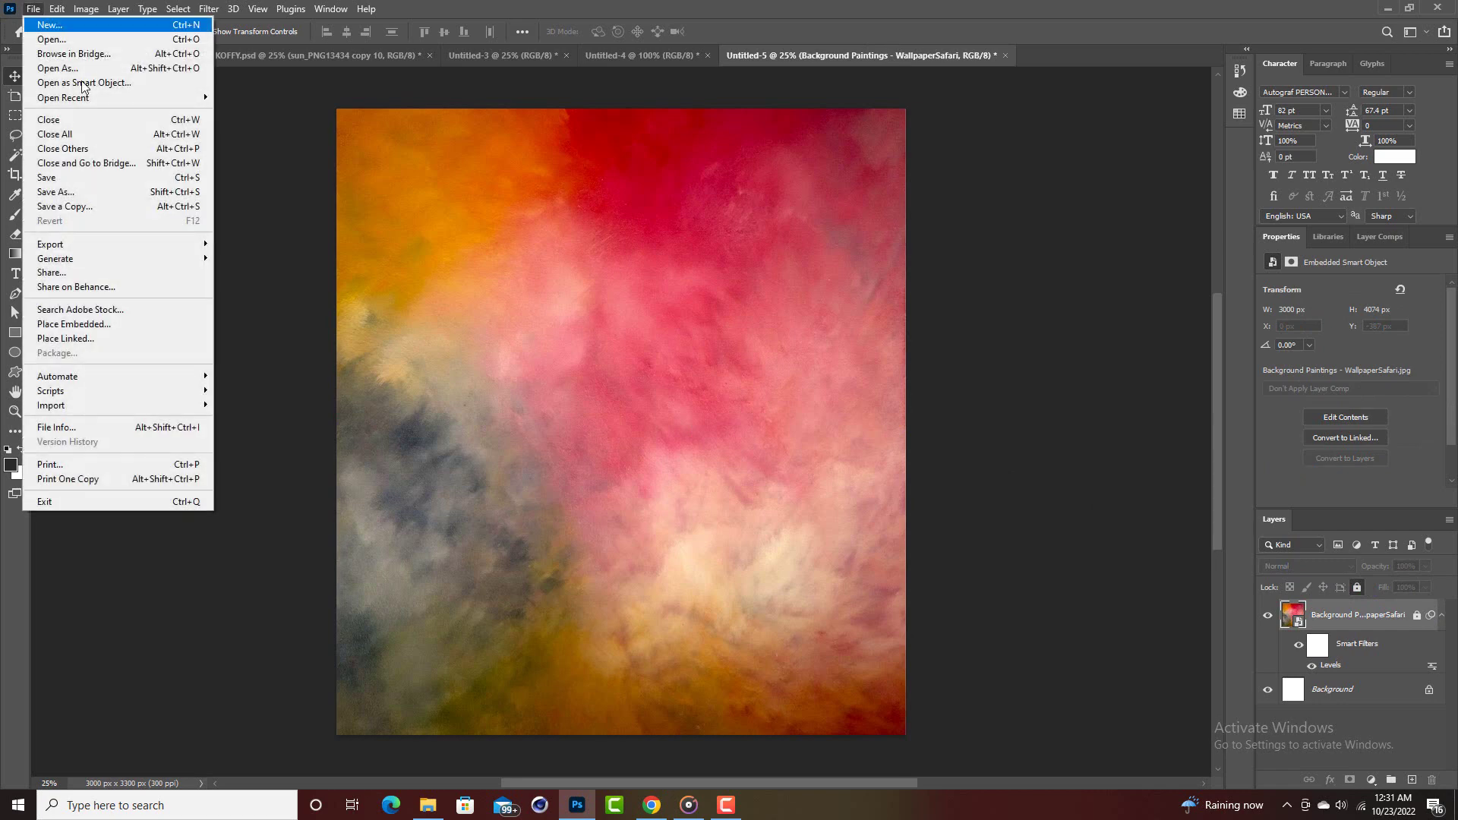
{"action": "left_click", "coordinate": [97, 325]}
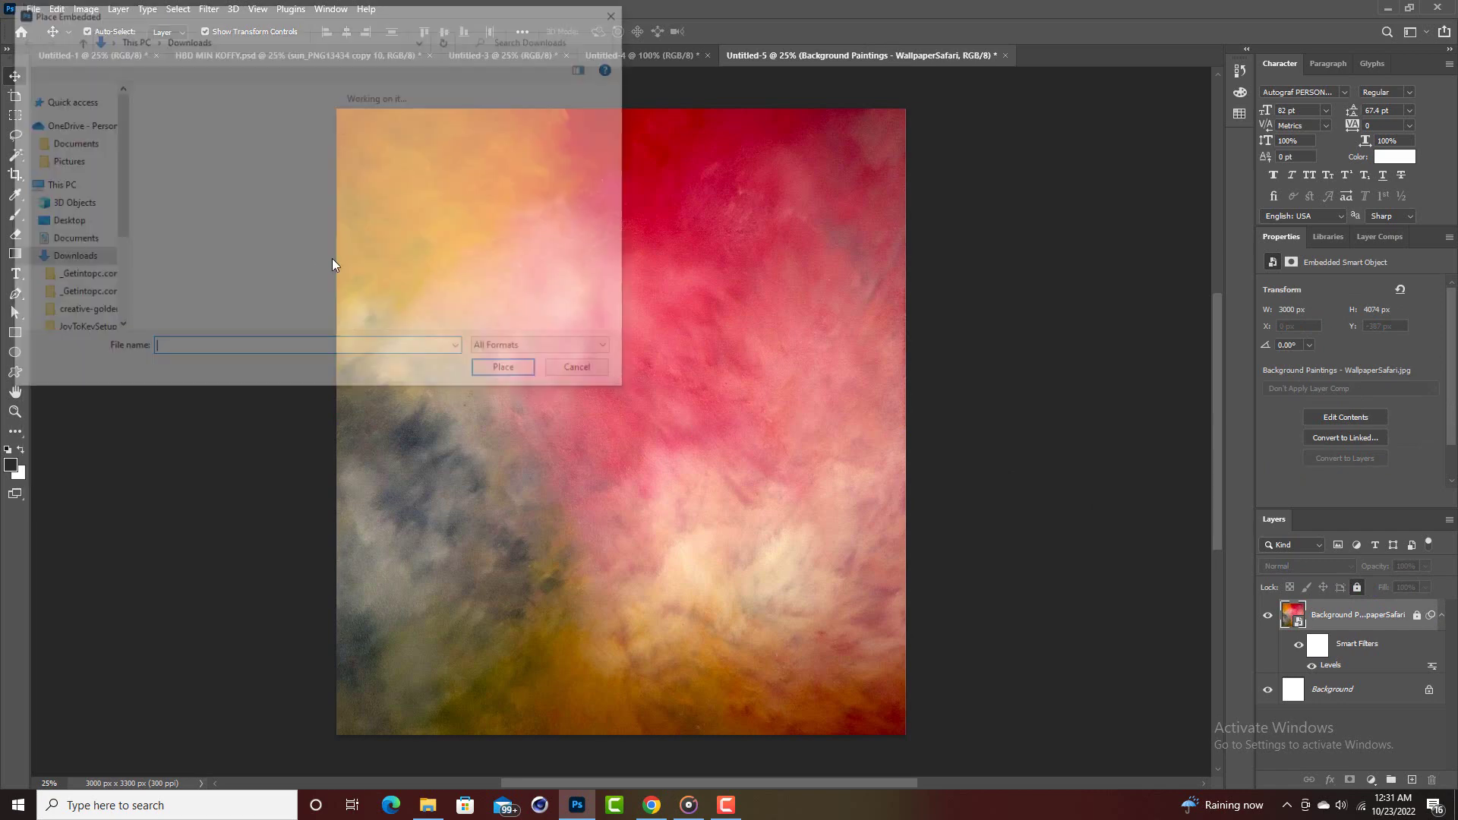
{"action": "scroll", "coordinate": [313, 229], "scroll_direction": "down", "scroll_amount": 5}
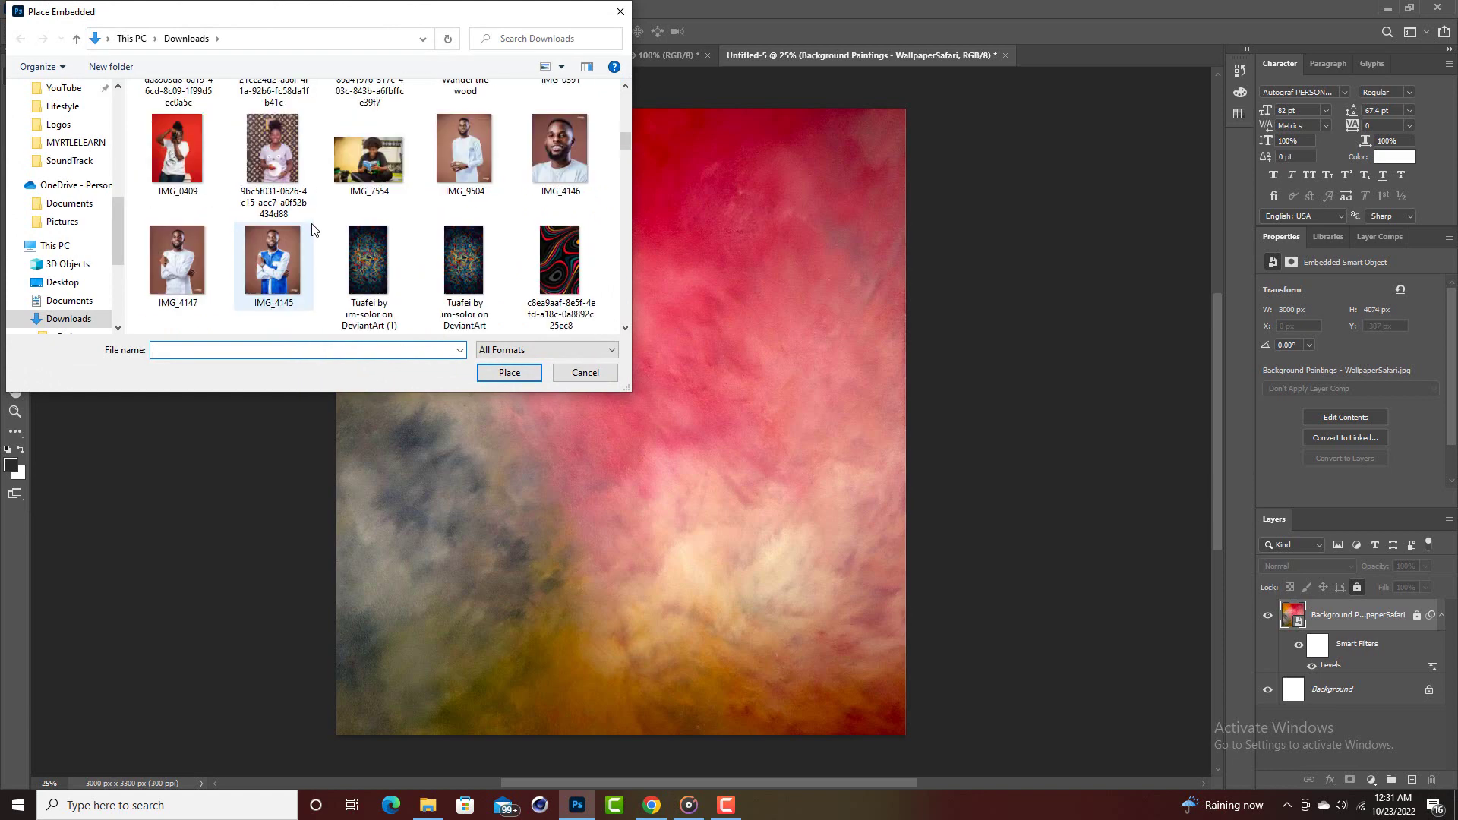
{"action": "double_click", "coordinate": [564, 160]}
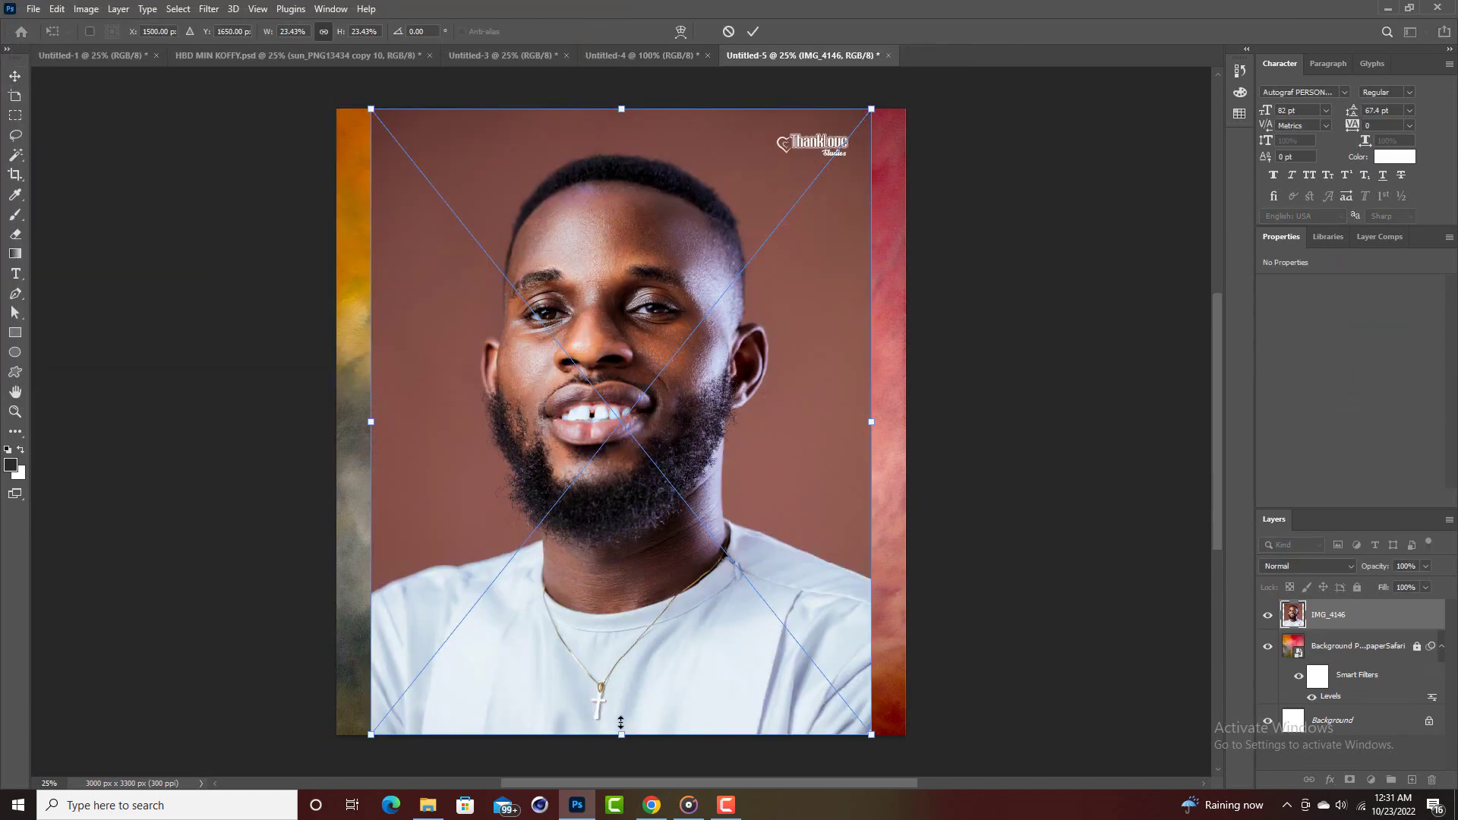
{"action": "left_click_drag", "start_coordinate": [621, 734], "coordinate": [621, 456]}
{"action": "left_click_drag", "start_coordinate": [616, 226], "coordinate": [617, 260]}
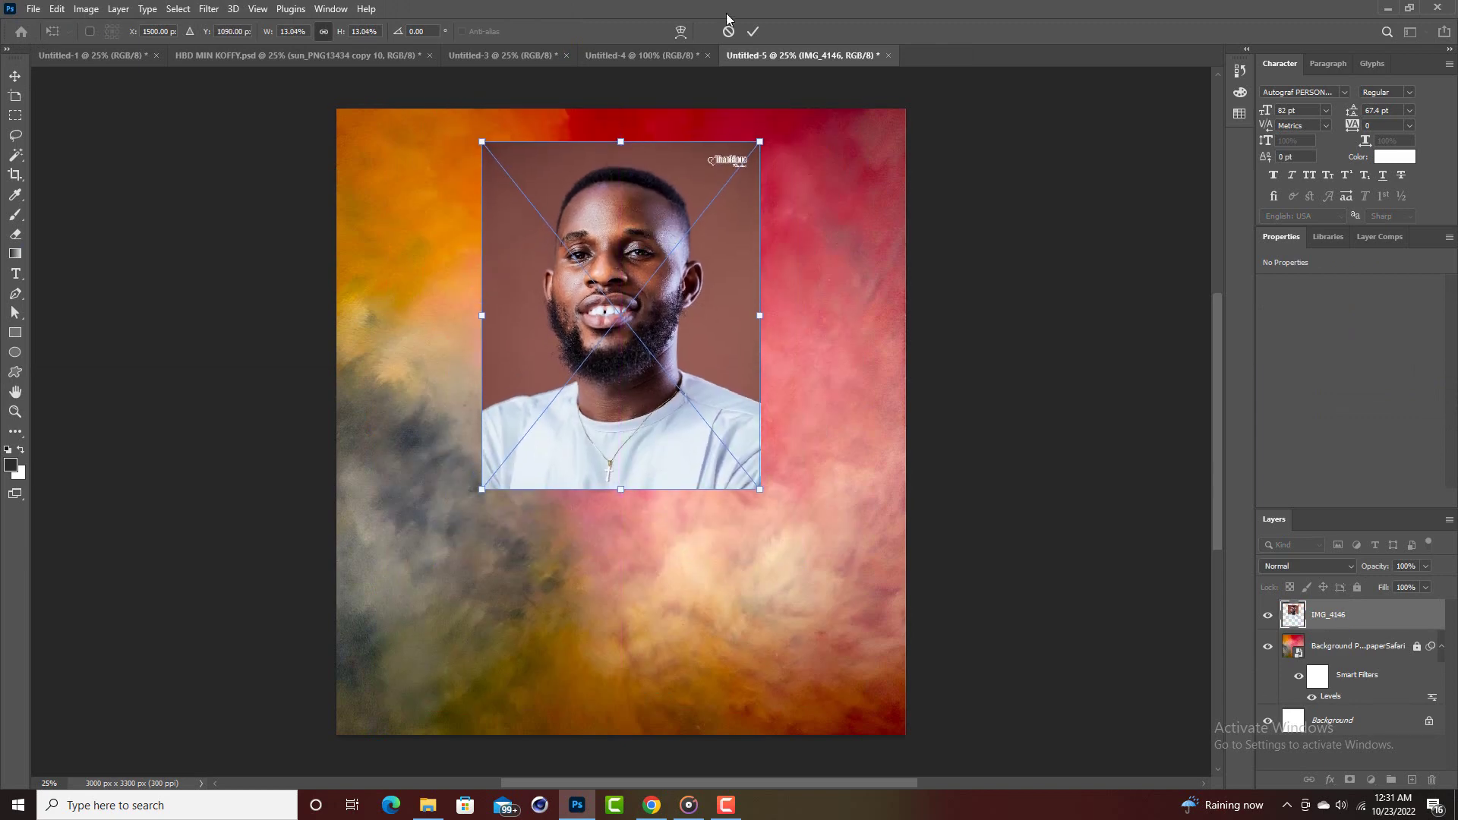
{"action": "left_click", "coordinate": [753, 31]}
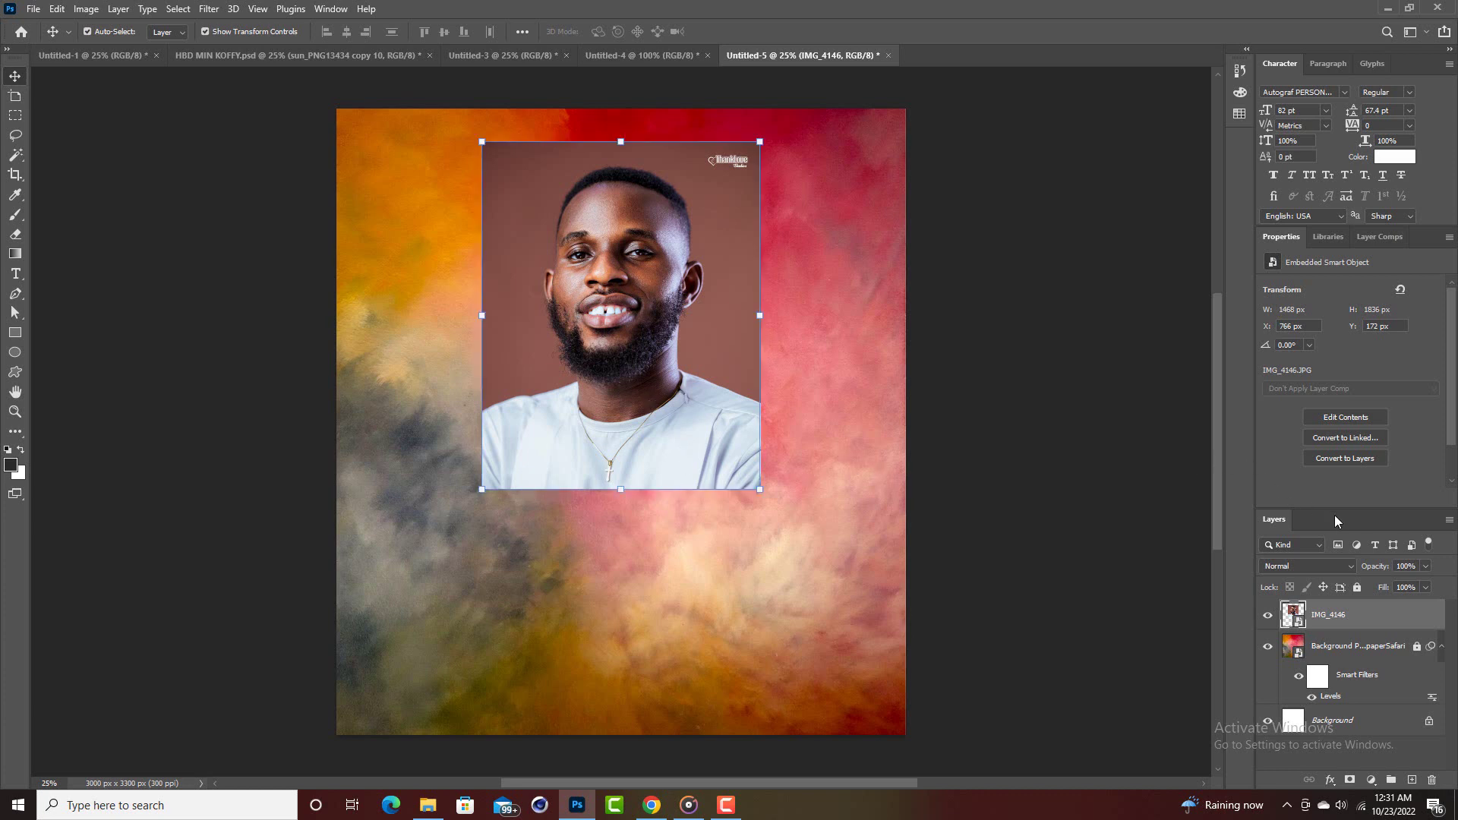
Rasterize the IMG_4146 portrait layer and remove its background.
{"action": "right_click", "coordinate": [1346, 616]}
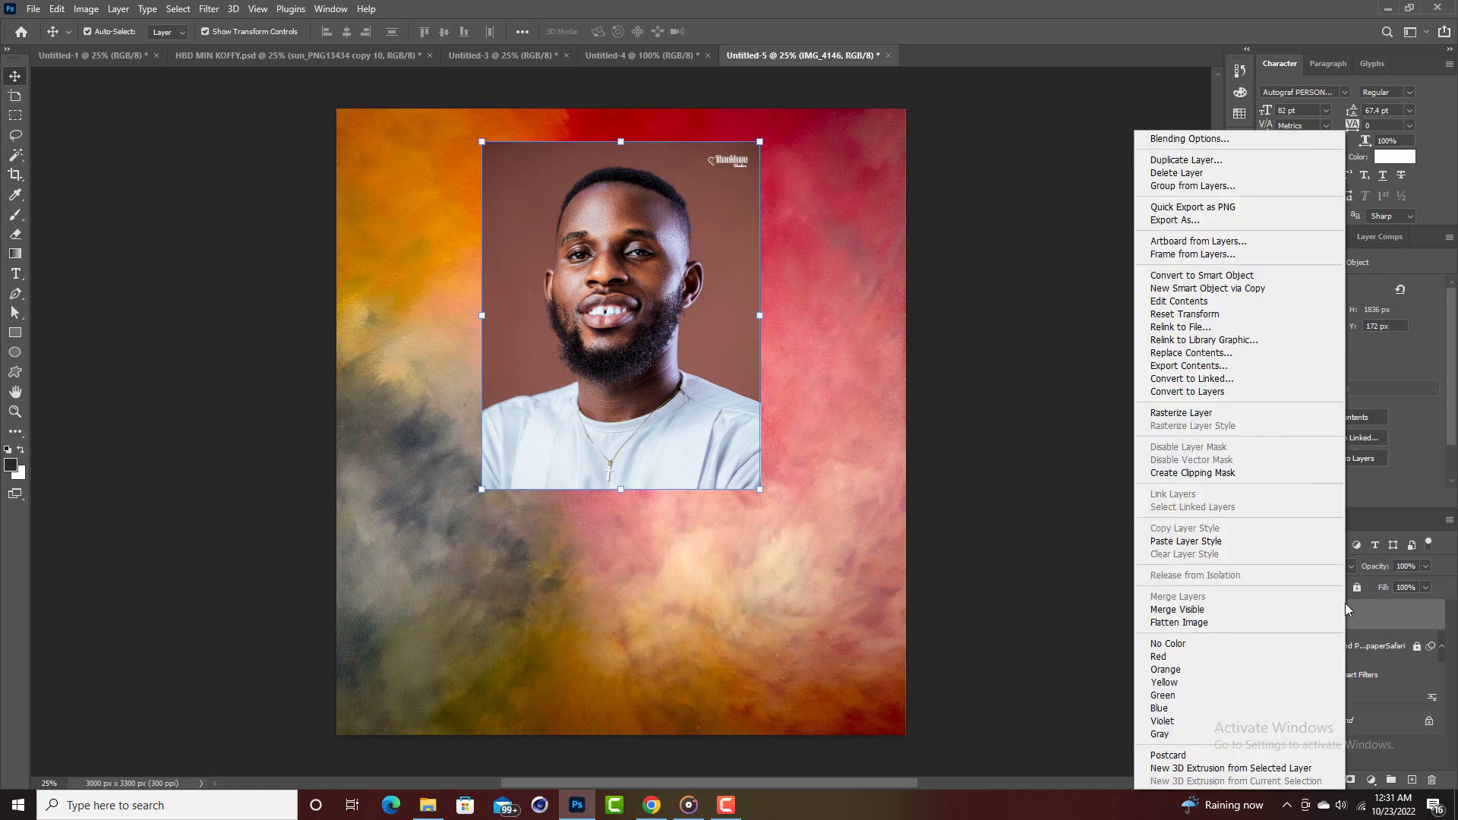
{"action": "left_click", "coordinate": [1172, 415]}
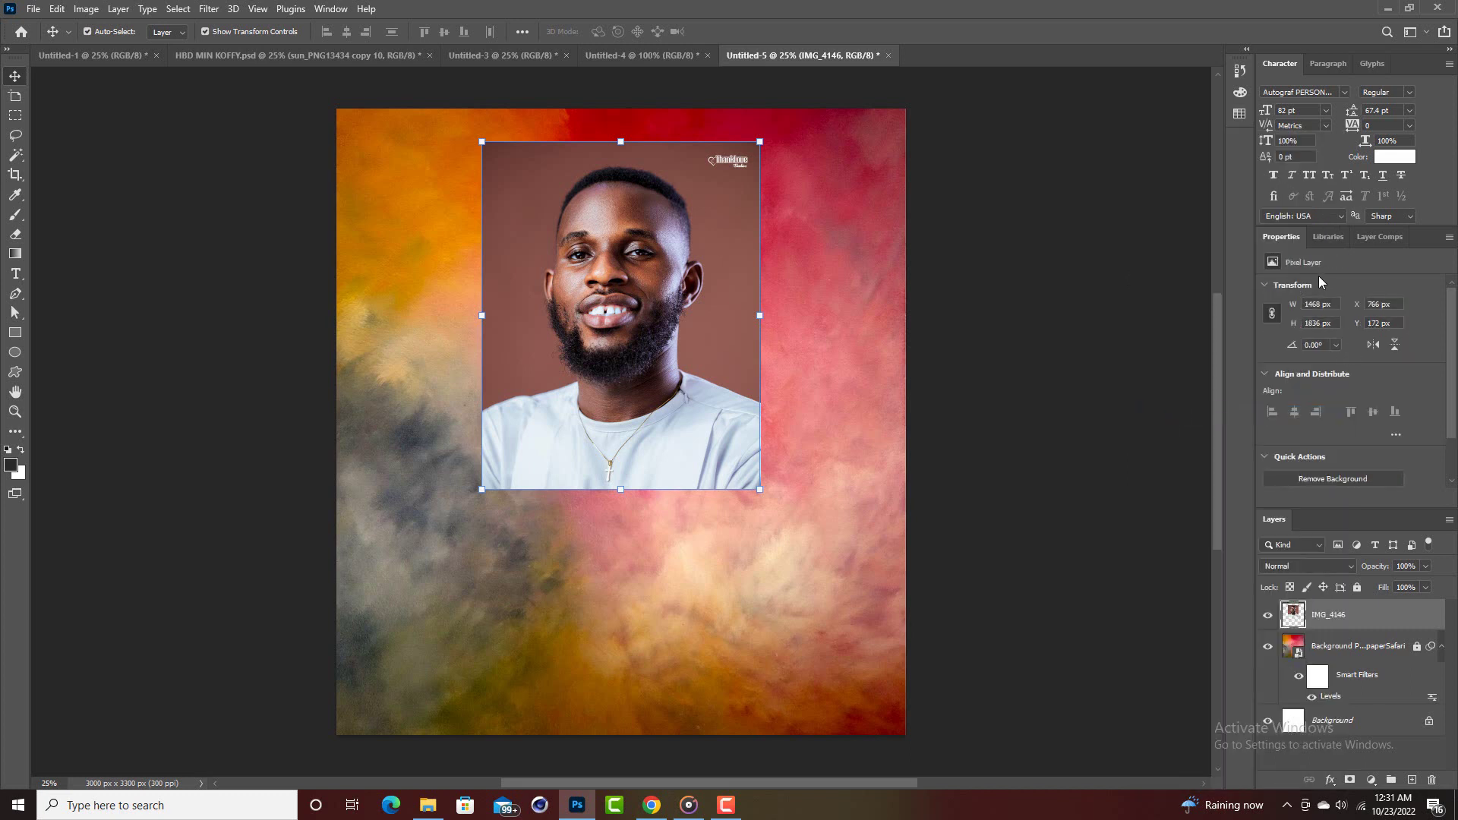
{"action": "scroll", "coordinate": [1343, 445], "scroll_direction": "down", "scroll_amount": 1}
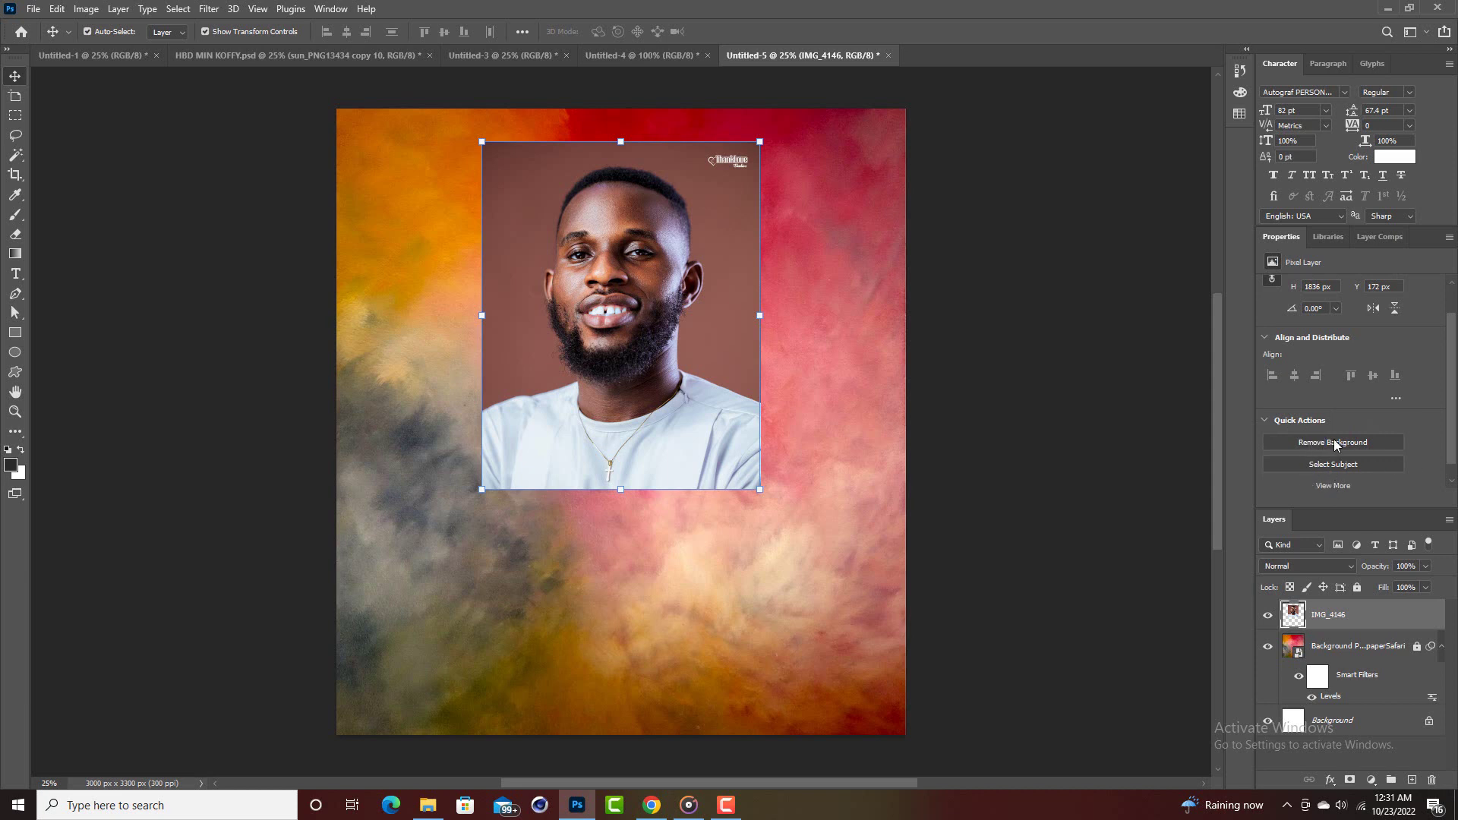
{"action": "left_click", "coordinate": [1336, 445]}
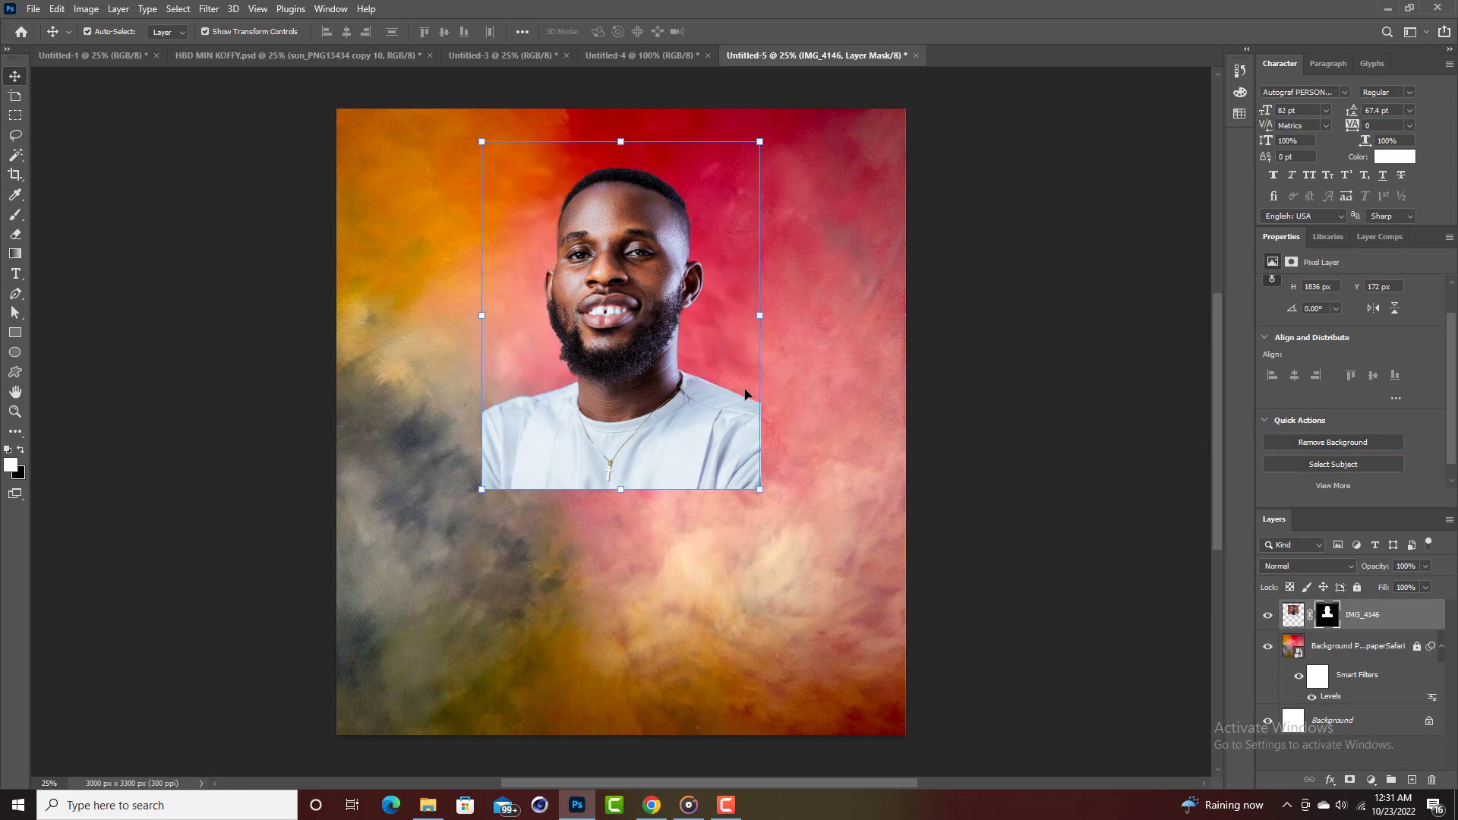
Nudge the IMG_4146 portrait up slightly and fade its lower shirt edges using an 800 px soft Eraser at 50% opacity on its mask.
{"action": "left_click_drag", "start_coordinate": [657, 310], "coordinate": [633, 312]}
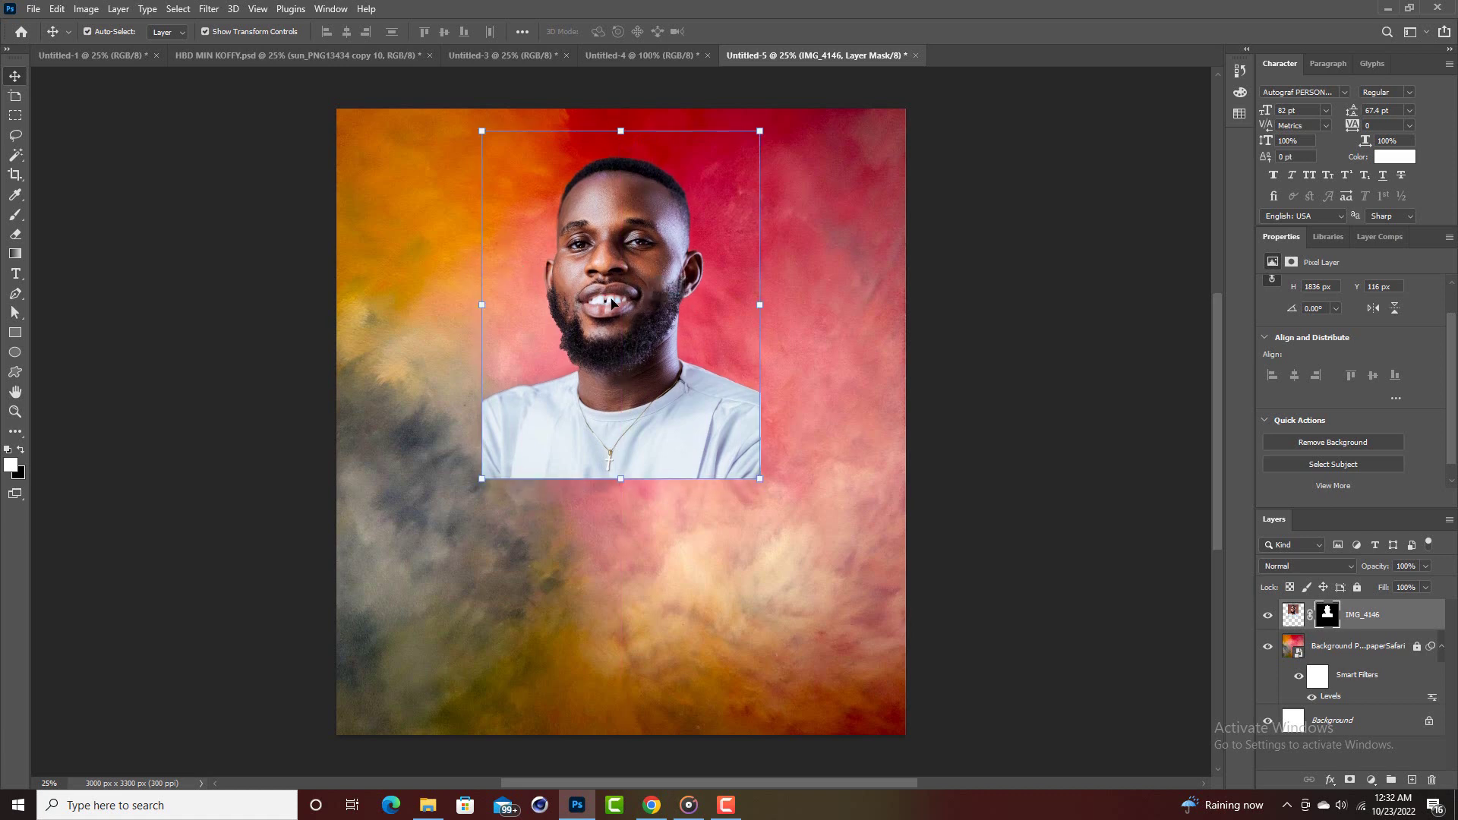
{"action": "left_click_drag", "start_coordinate": [612, 303], "coordinate": [612, 307]}
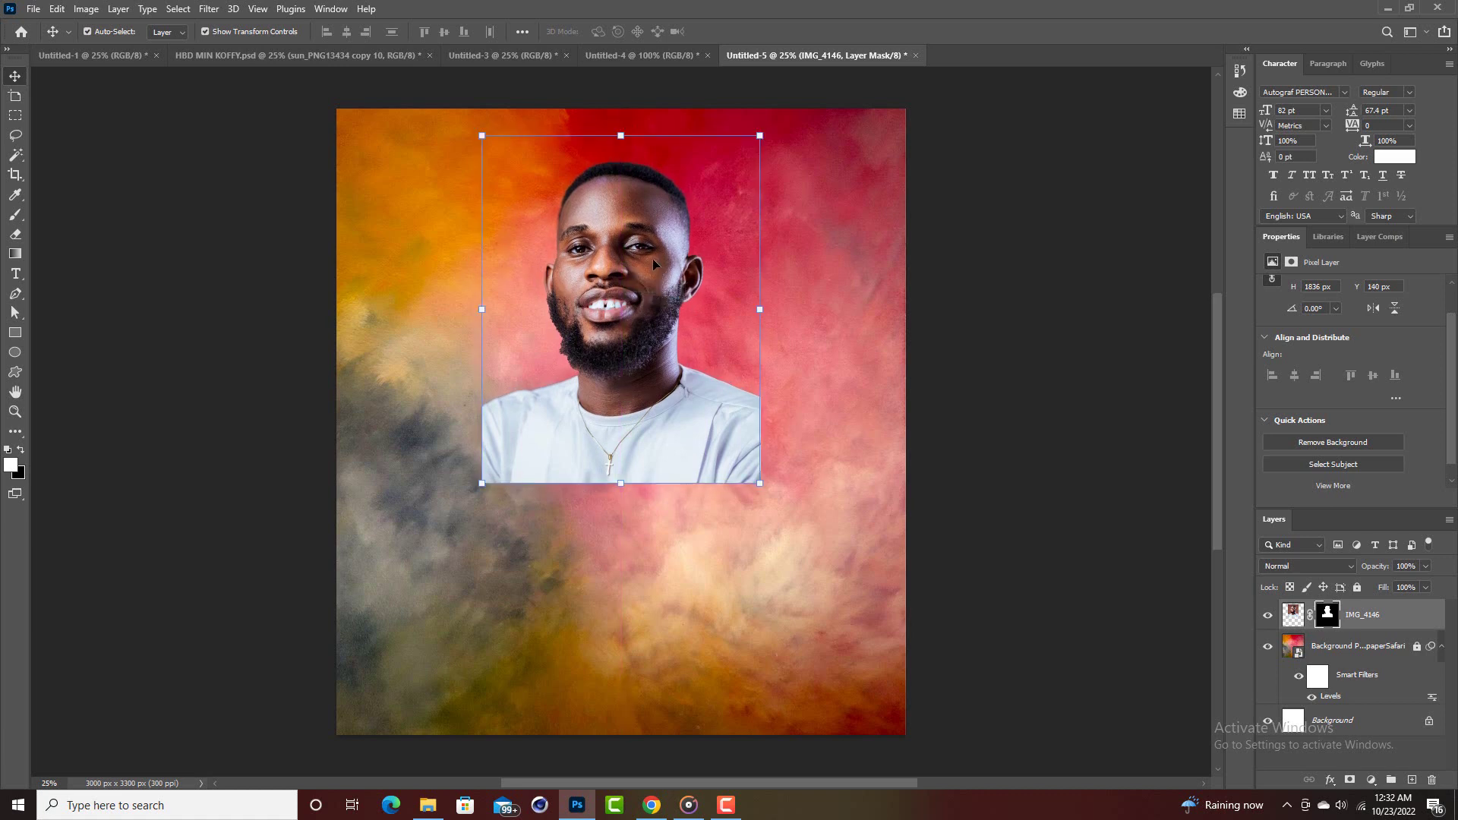
{"action": "left_click", "coordinate": [15, 234]}
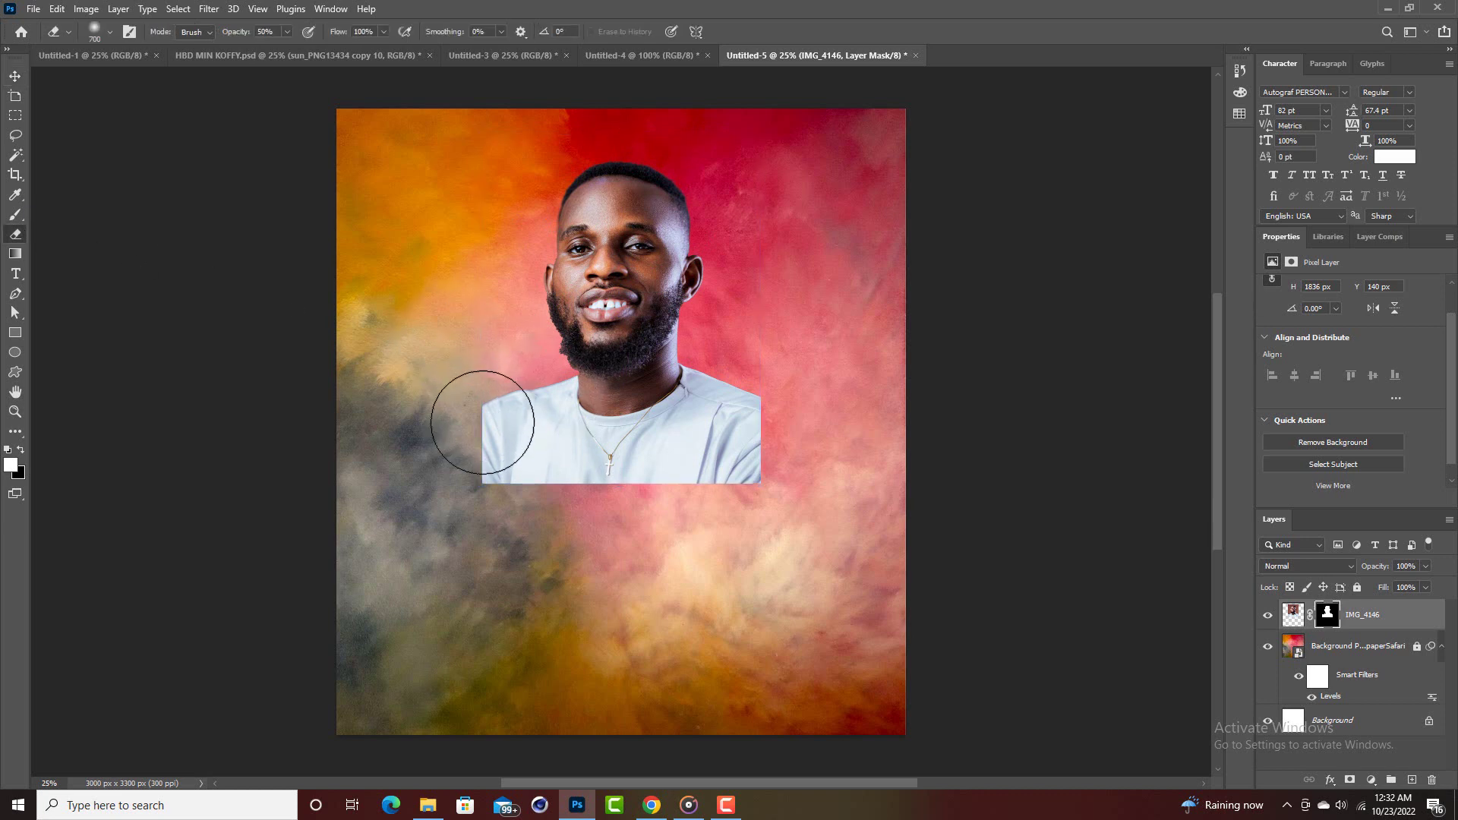
{"action": "key", "text": "bracketright"}
{"action": "left_click", "coordinate": [481, 456]}
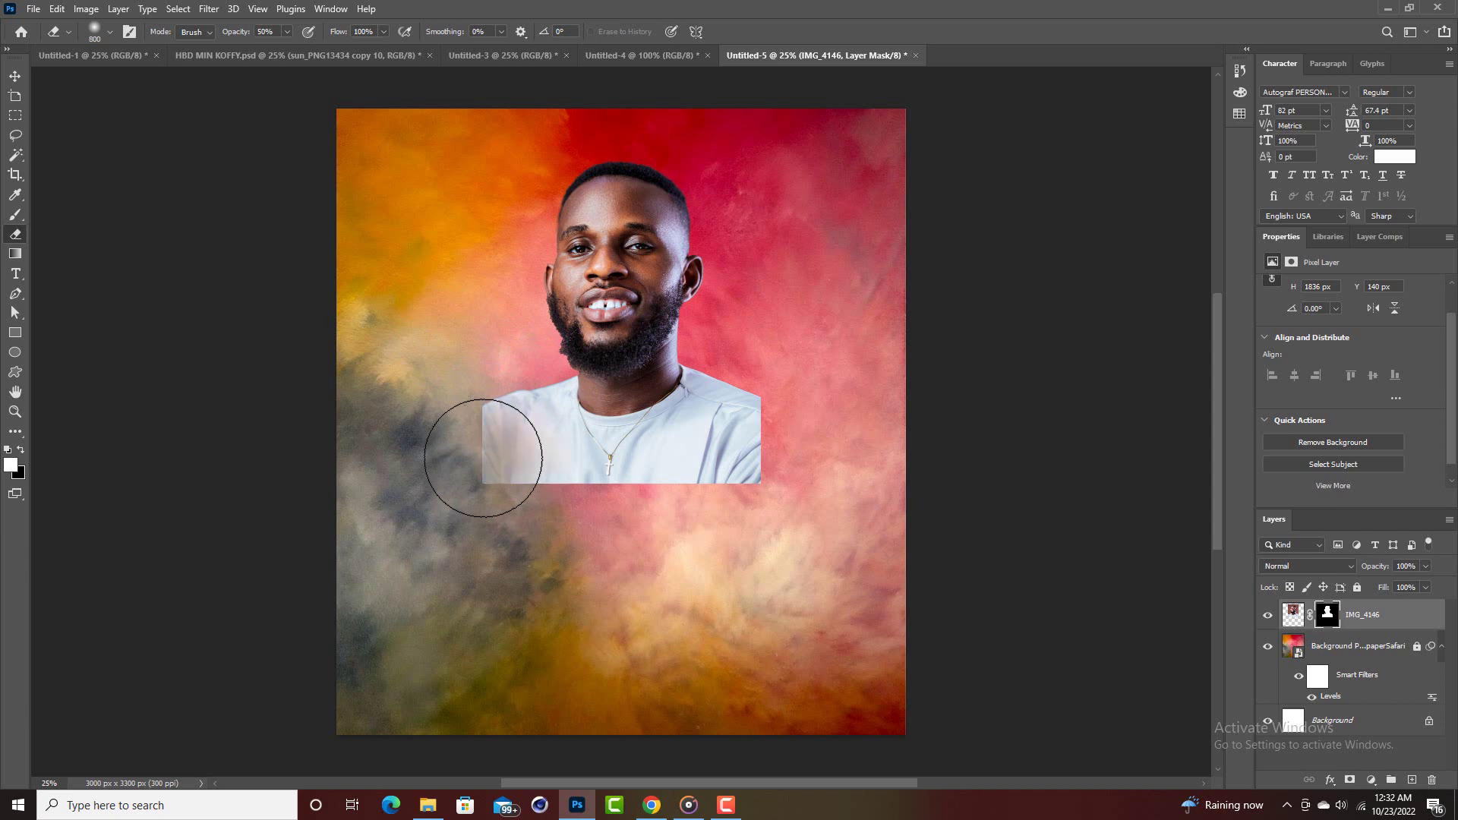
{"action": "left_click", "coordinate": [483, 458]}
{"action": "mouse_move", "coordinate": [570, 465]}
{"action": "left_mouse_down"}
{"action": "mouse_move", "coordinate": [695, 473]}
{"action": "mouse_move", "coordinate": [817, 440]}
{"action": "left_mouse_up"}
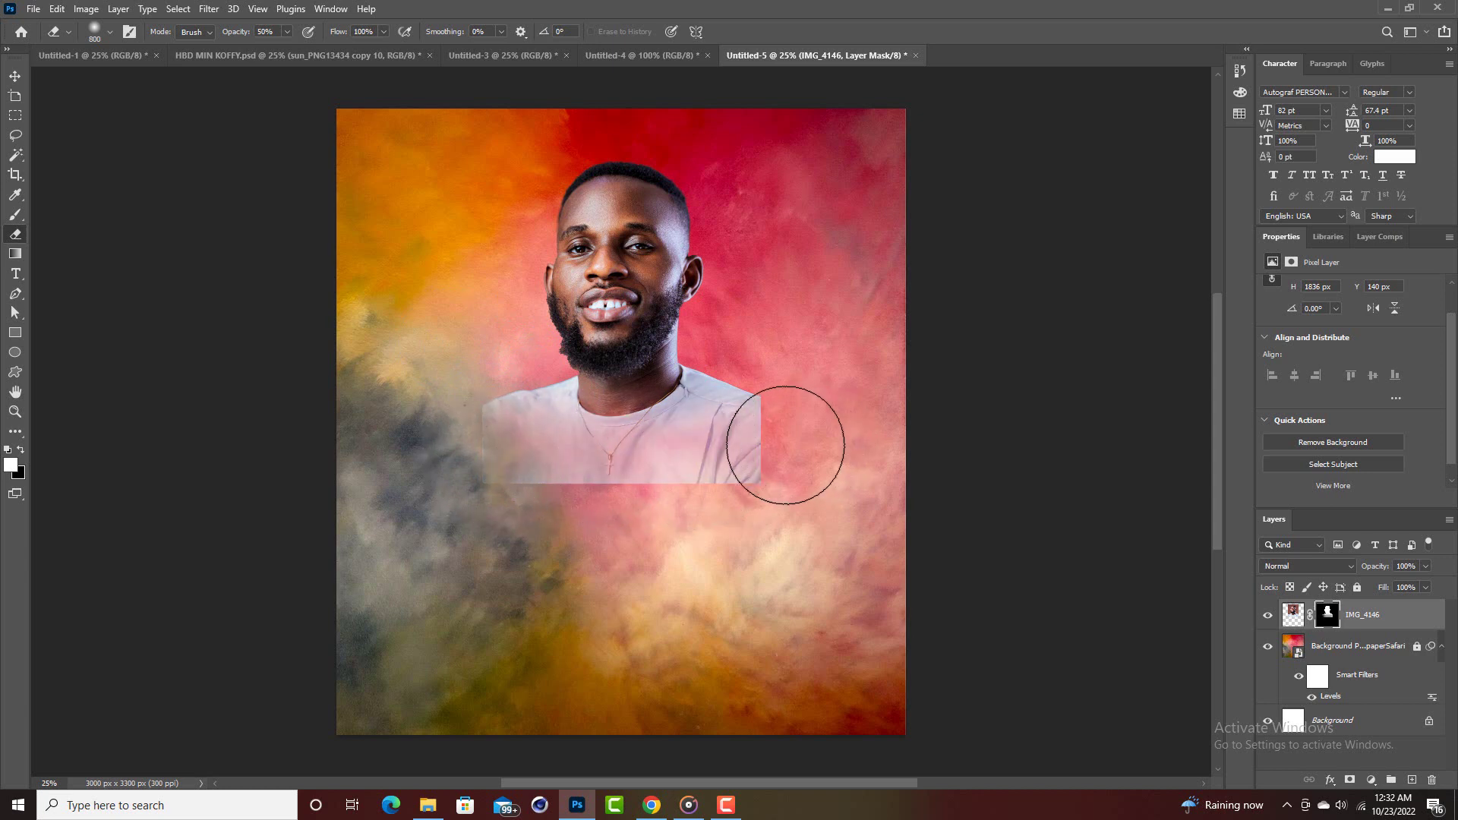
{"action": "left_click", "coordinate": [785, 443]}
{"action": "mouse_move", "coordinate": [716, 472]}
{"action": "left_mouse_down"}
{"action": "mouse_move", "coordinate": [560, 487]}
{"action": "mouse_move", "coordinate": [481, 475]}
{"action": "mouse_move", "coordinate": [738, 515]}
{"action": "mouse_move", "coordinate": [466, 509]}
{"action": "mouse_move", "coordinate": [596, 515]}
{"action": "mouse_move", "coordinate": [479, 463]}
{"action": "mouse_move", "coordinate": [592, 496]}
{"action": "mouse_move", "coordinate": [517, 490]}
{"action": "left_mouse_up"}
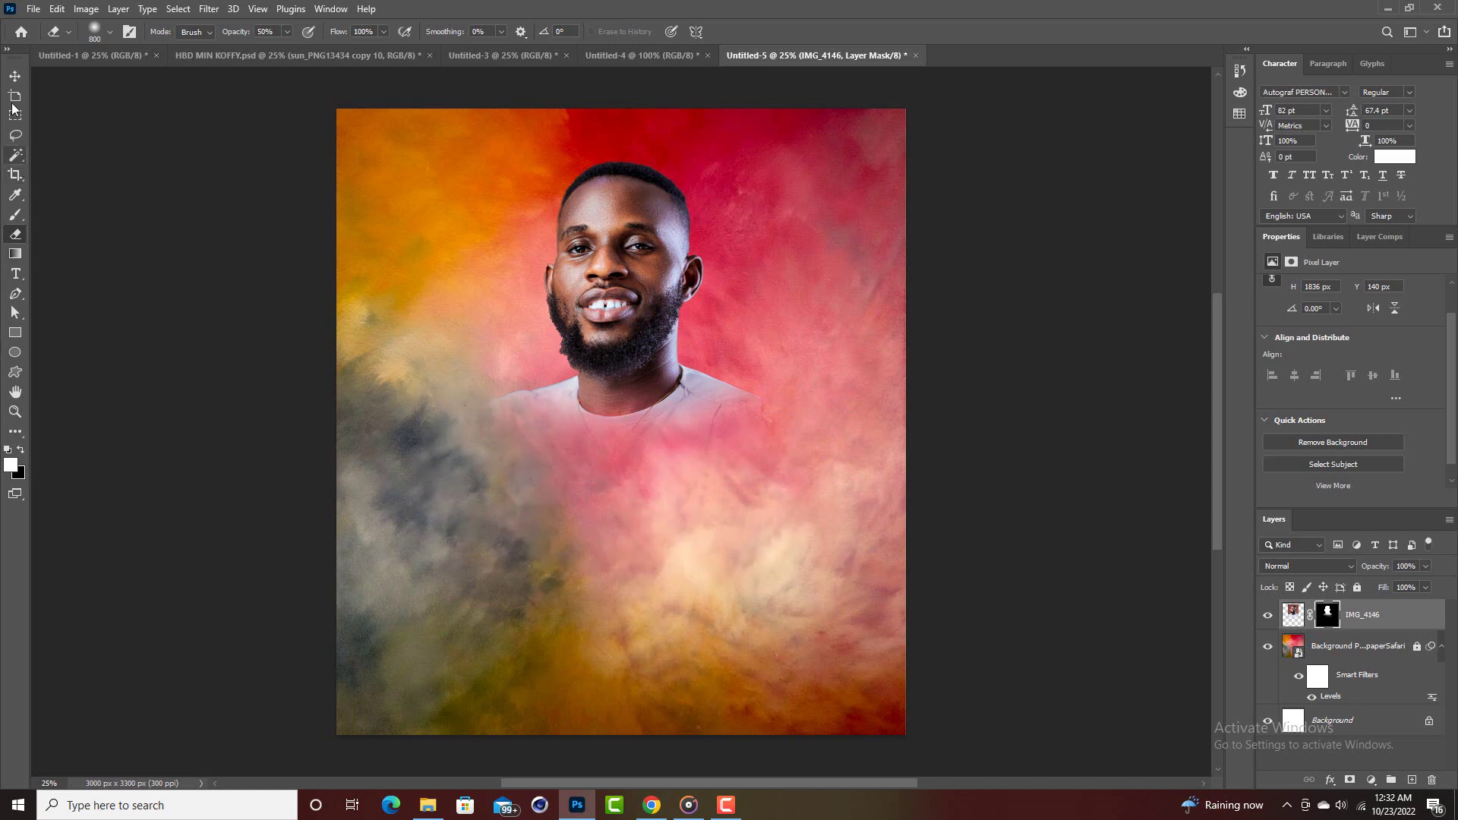
Scale the faded IMG_4146 portrait to about 121%, move it up near the canvas top, and commit the transform.
{"action": "left_click", "coordinate": [15, 80]}
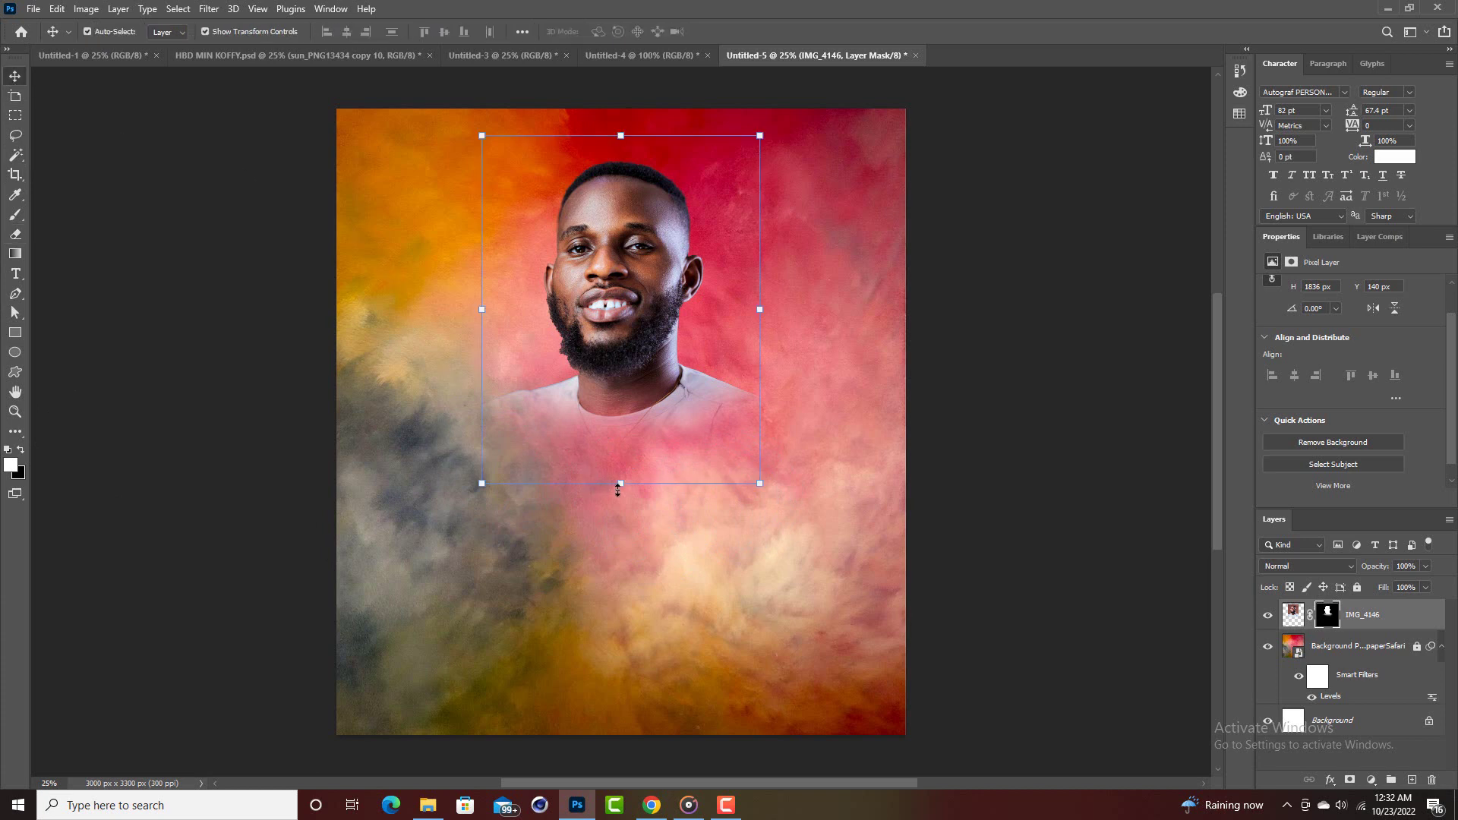
{"action": "left_click_drag", "start_coordinate": [619, 488], "coordinate": [618, 536]}
{"action": "left_click_drag", "start_coordinate": [622, 375], "coordinate": [623, 346]}
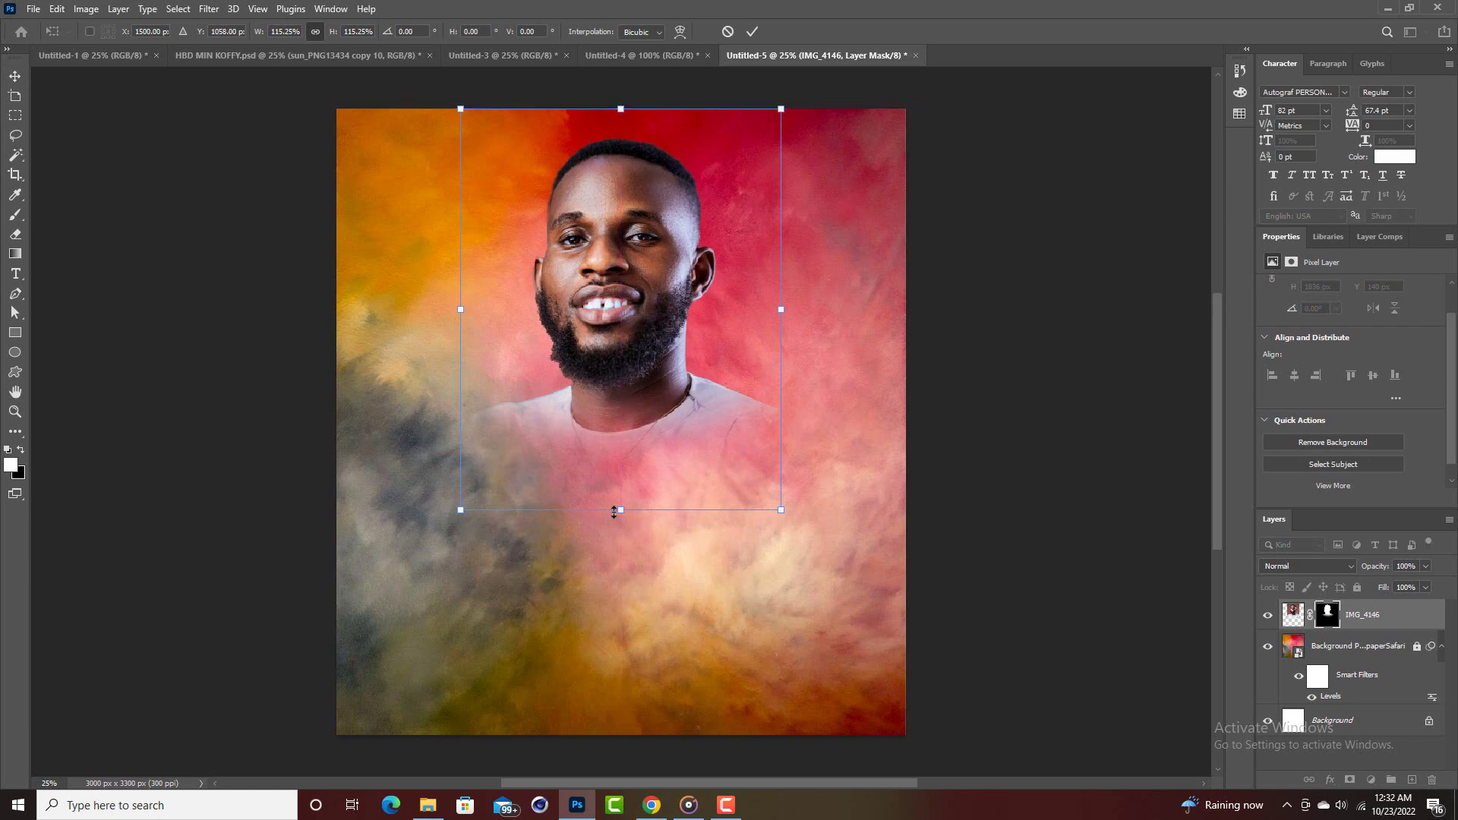
{"action": "left_click_drag", "start_coordinate": [617, 511], "coordinate": [616, 532]}
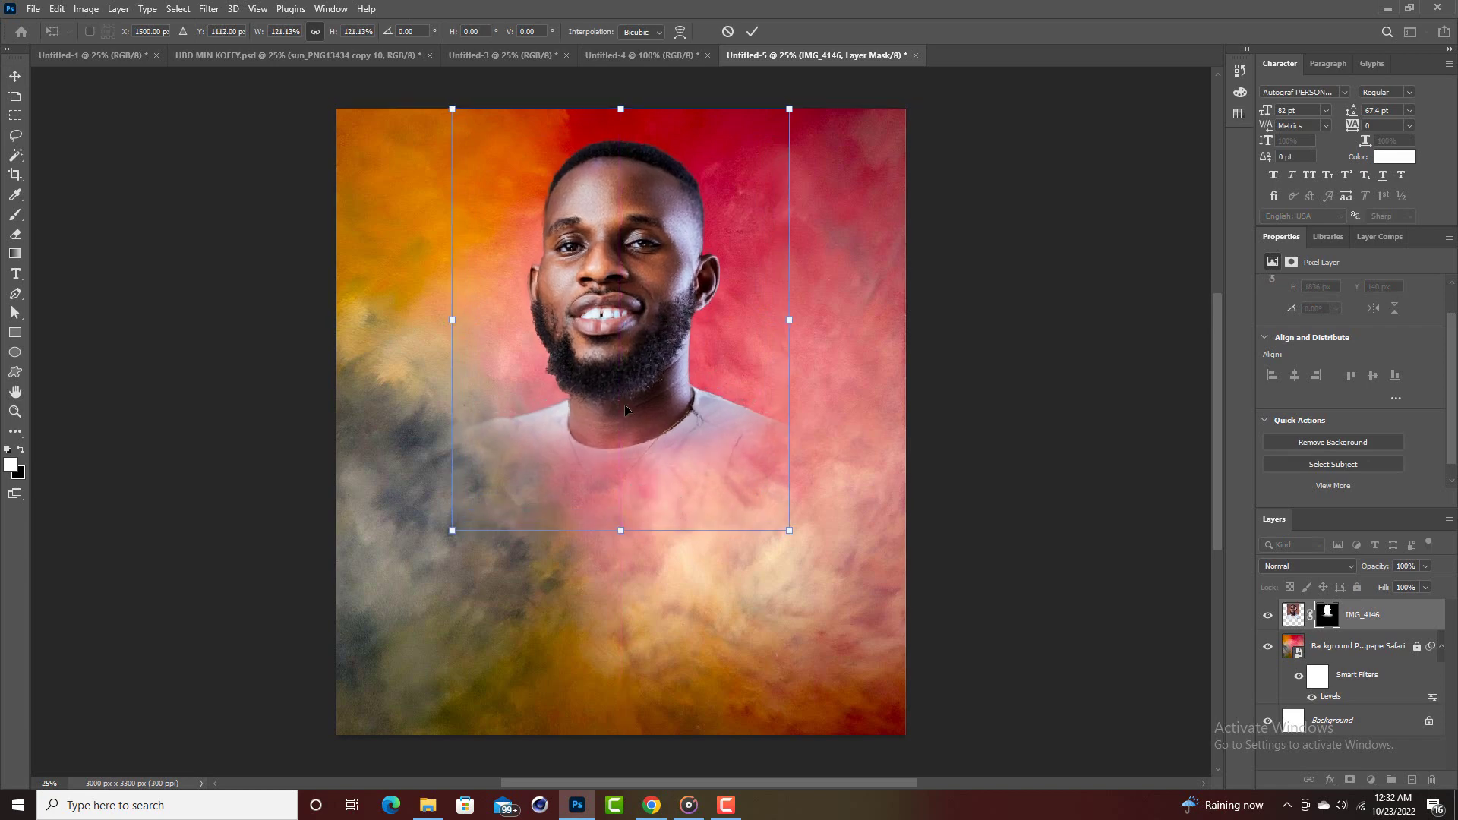
{"action": "left_click_drag", "start_coordinate": [625, 411], "coordinate": [625, 401]}
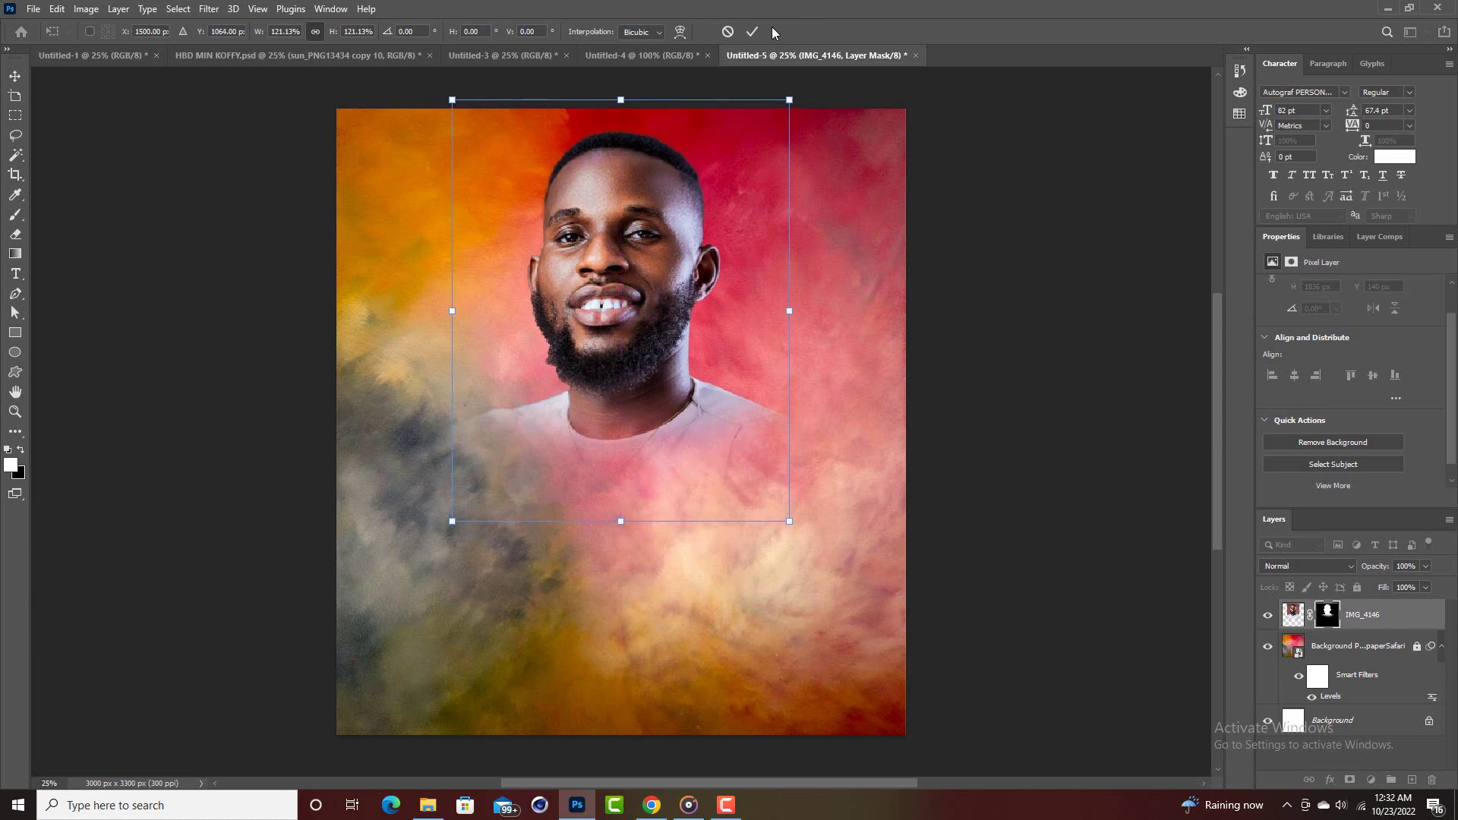
{"action": "left_click", "coordinate": [752, 31]}
{"action": "left_click", "coordinate": [853, 212]}
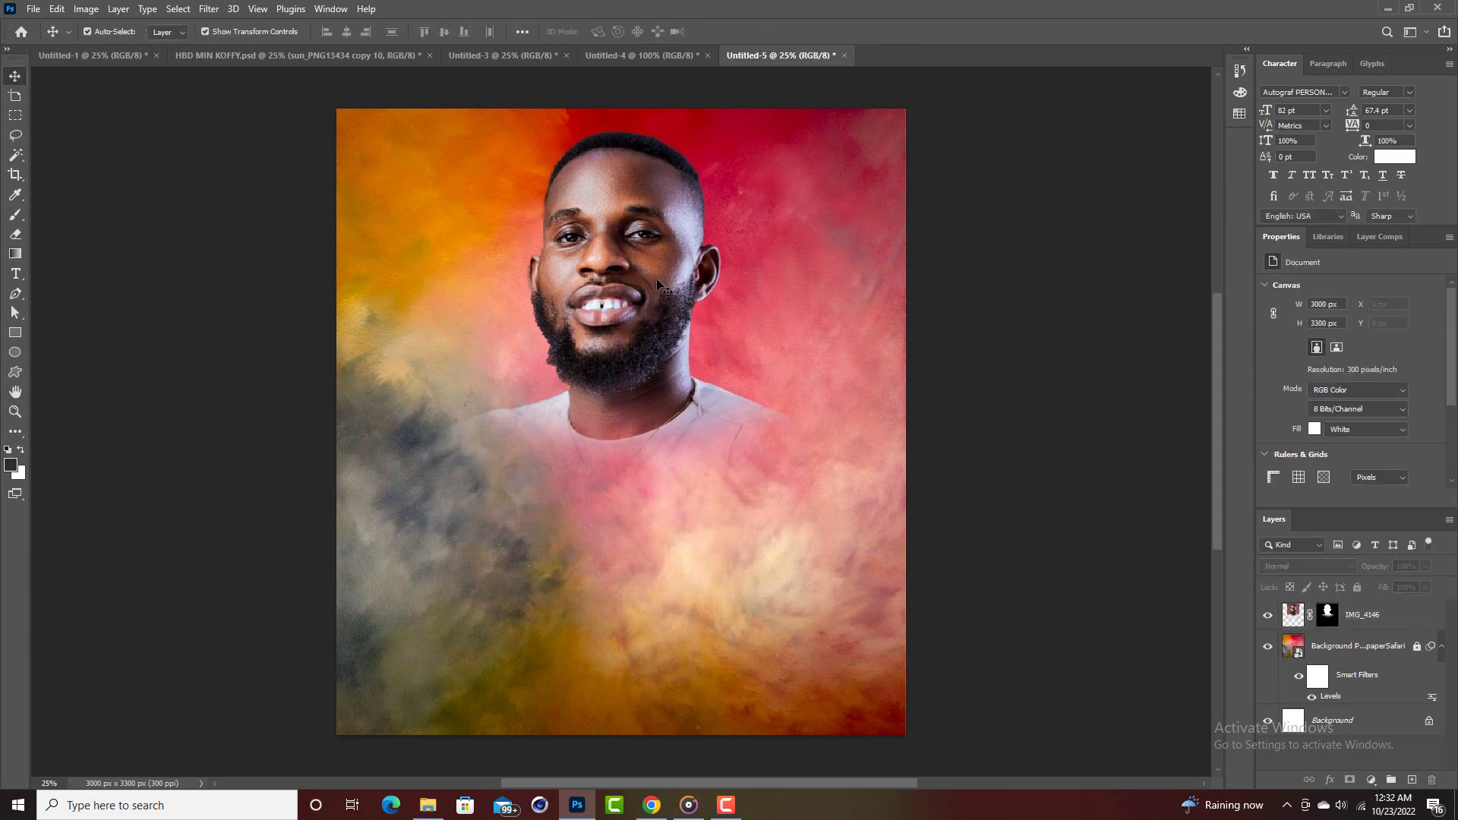
Place the IMG_4145 photo from Downloads as an embedded object above the portrait layer, scaled to about 15.3% in the lower middle.
{"action": "left_click", "coordinate": [660, 287]}
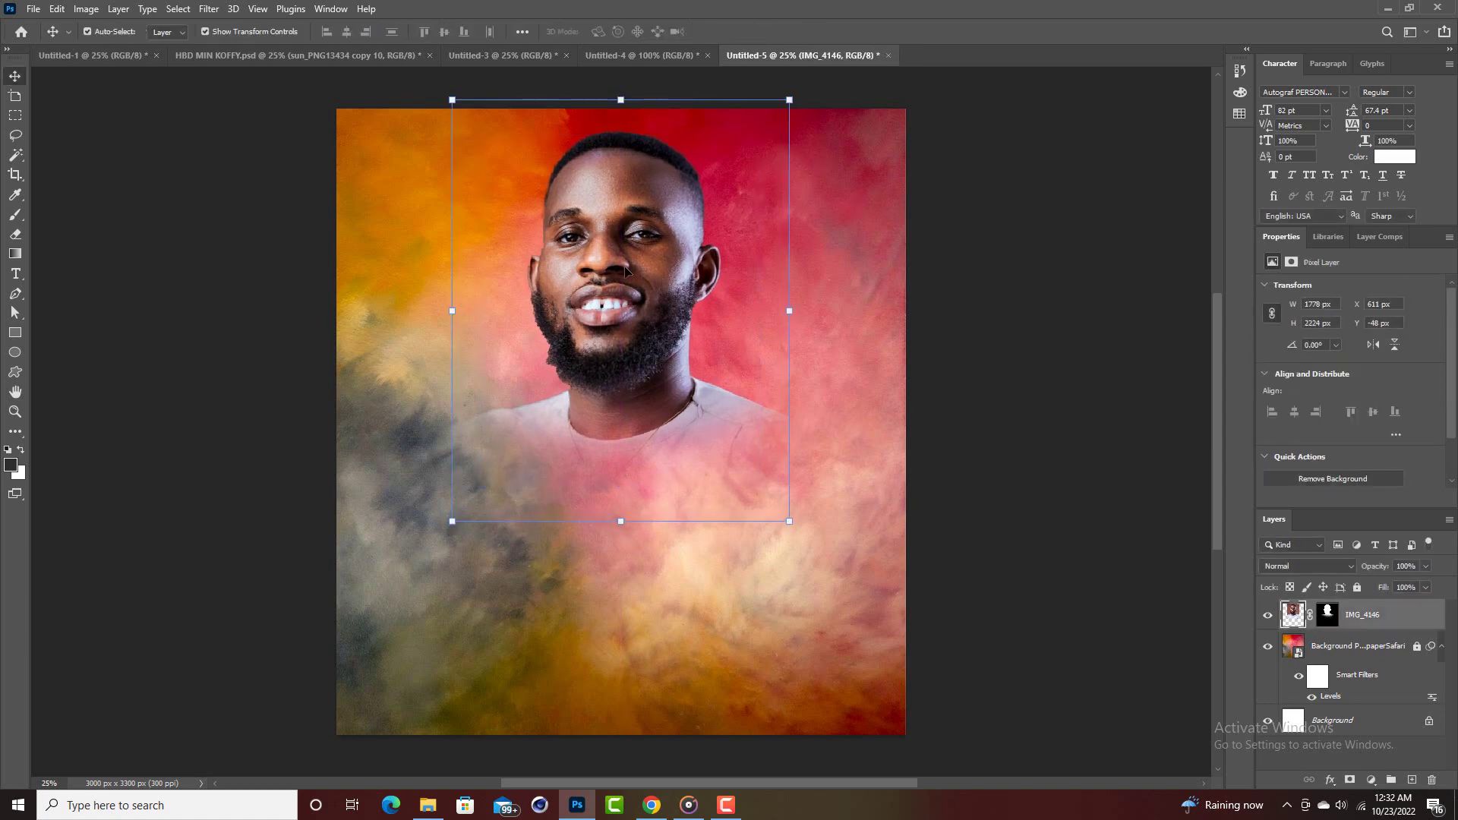
{"action": "left_click", "coordinate": [31, 11]}
{"action": "left_click", "coordinate": [76, 325]}
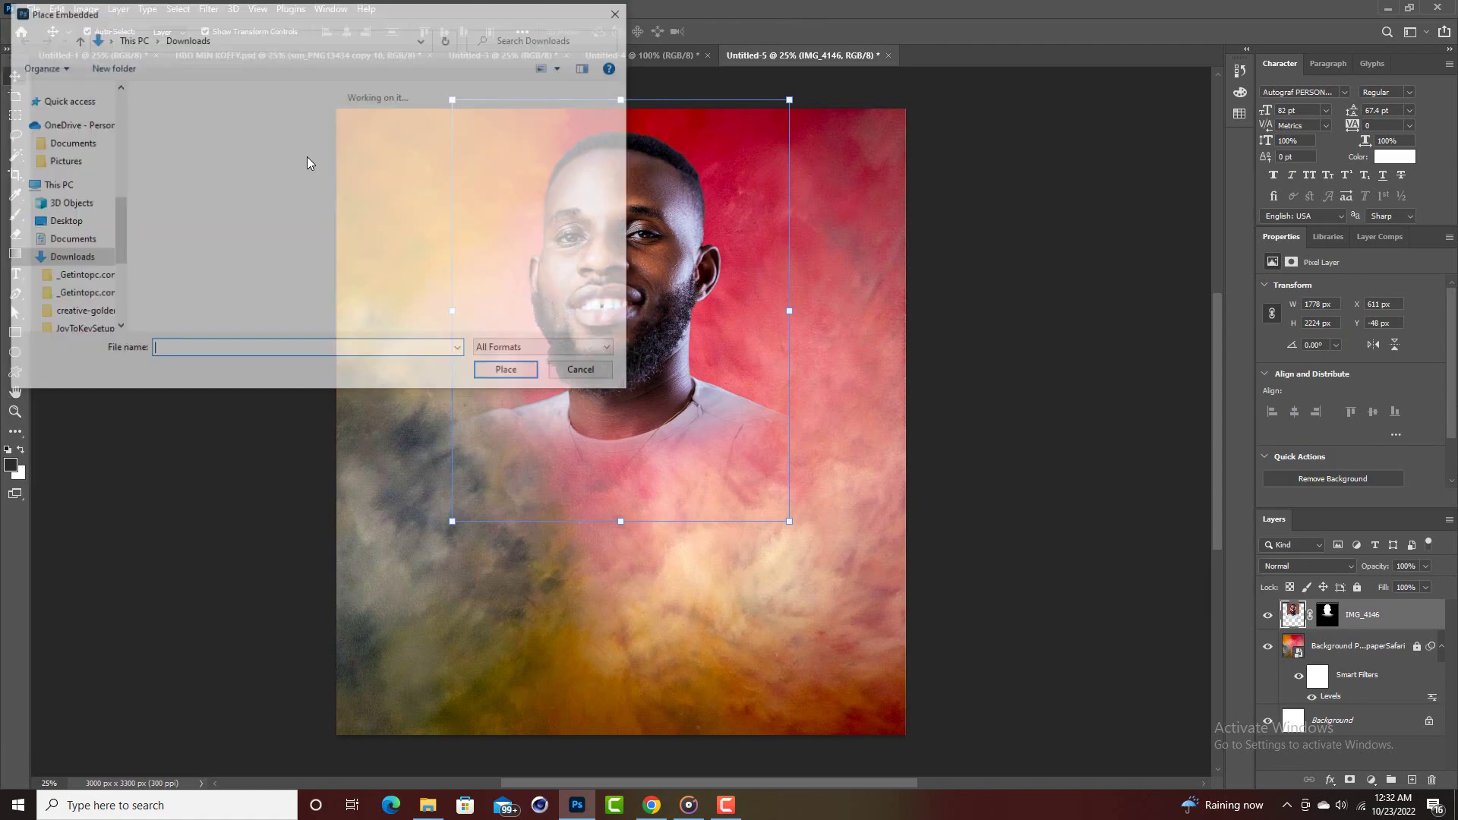
{"action": "scroll", "coordinate": [347, 157], "scroll_direction": "down", "scroll_amount": 3}
{"action": "scroll", "coordinate": [346, 157], "scroll_direction": "up", "scroll_amount": 3}
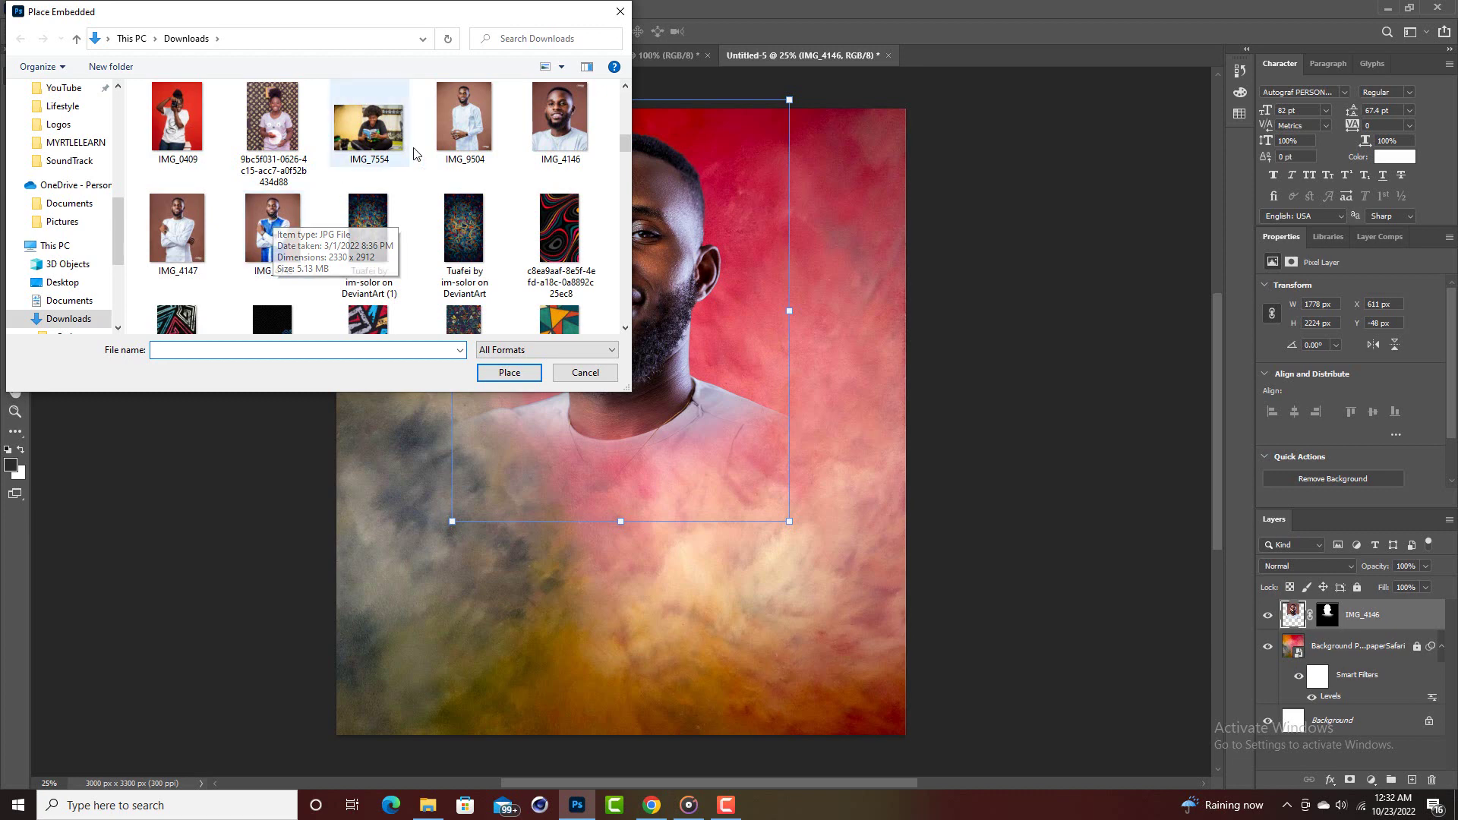
{"action": "double_click", "coordinate": [277, 220]}
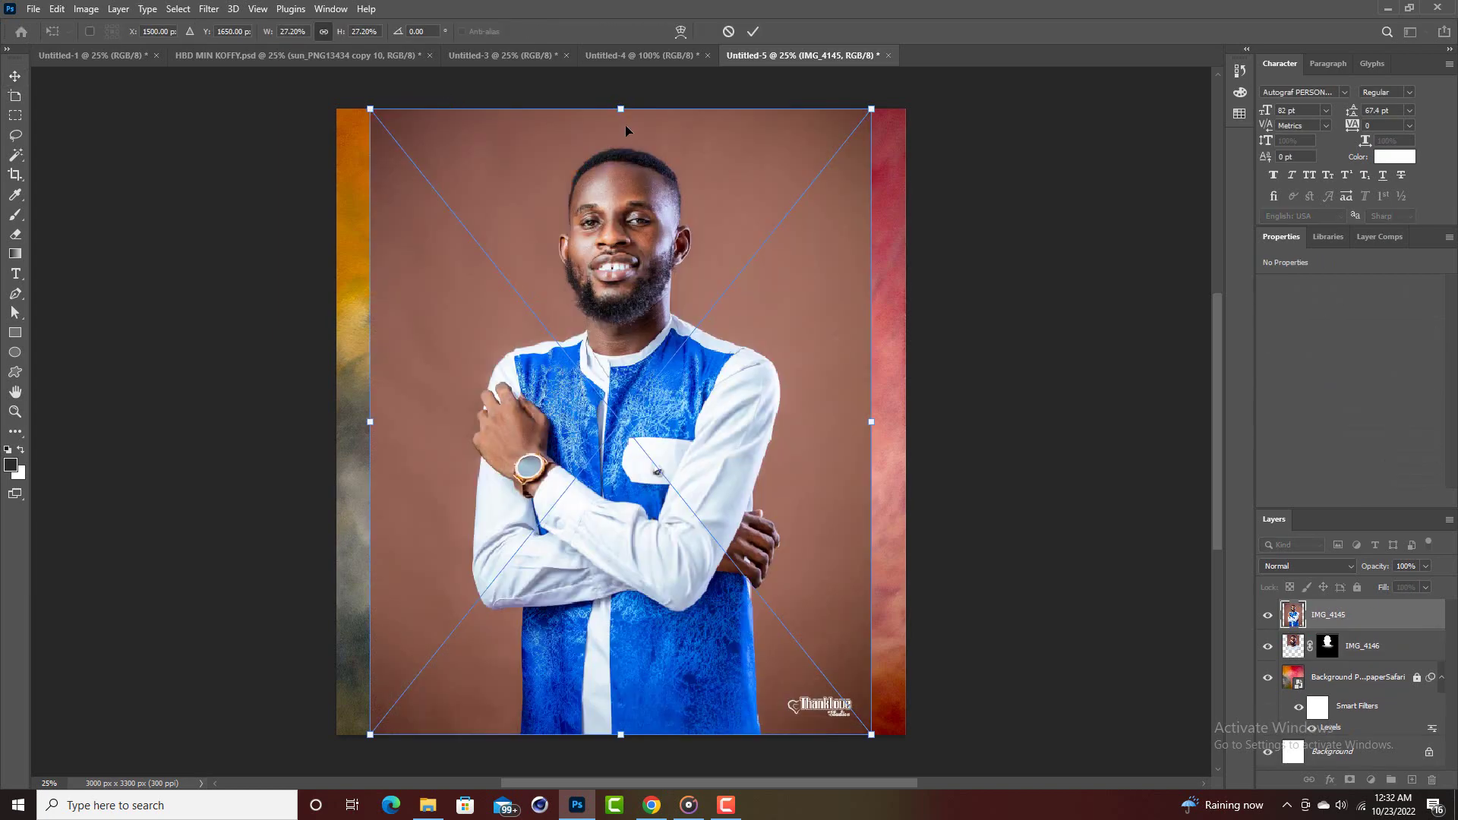
{"action": "left_click_drag", "start_coordinate": [620, 108], "coordinate": [622, 385]}
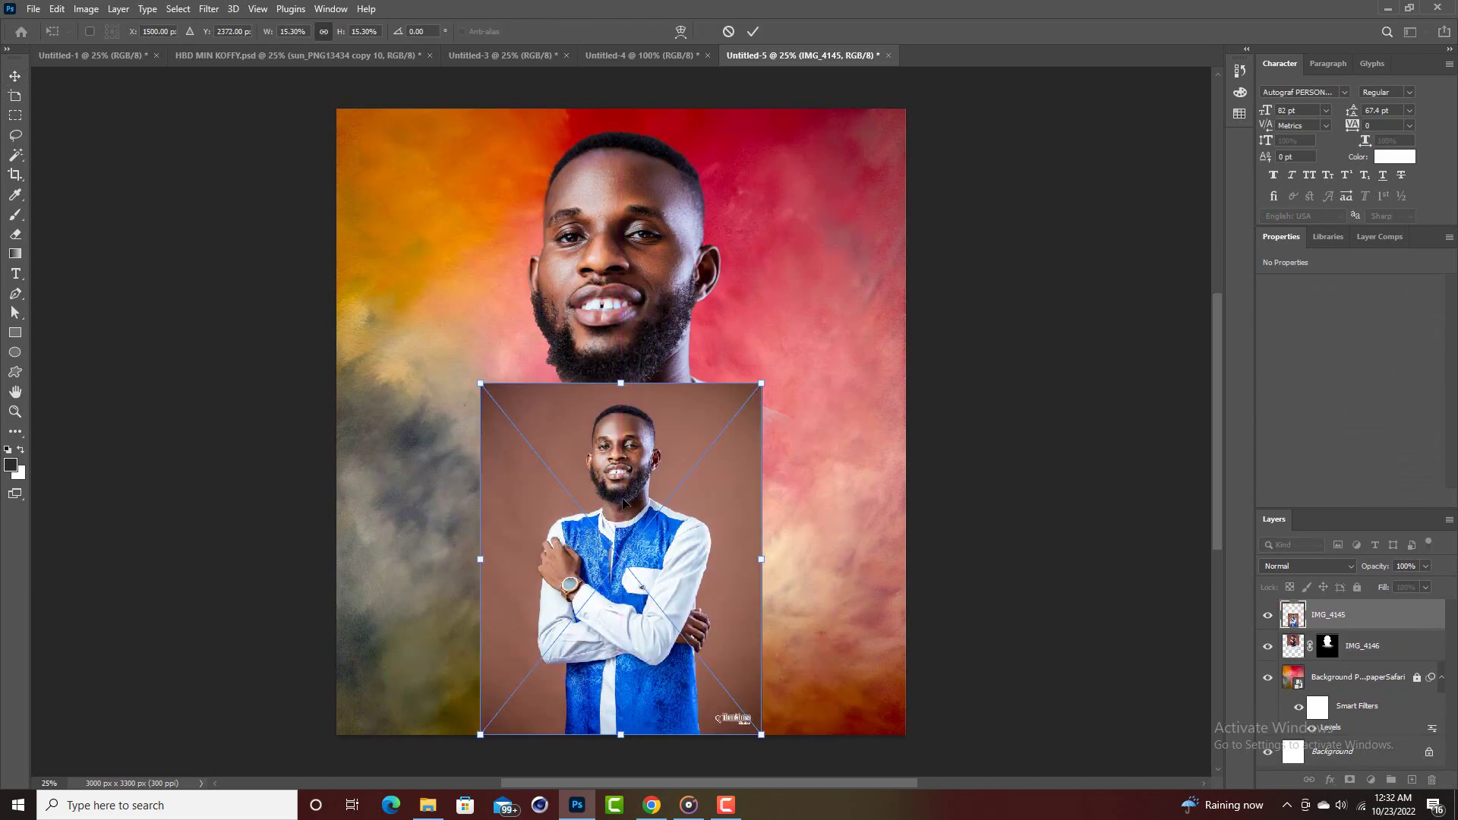
{"action": "left_click_drag", "start_coordinate": [623, 500], "coordinate": [610, 427]}
{"action": "left_click", "coordinate": [753, 31]}
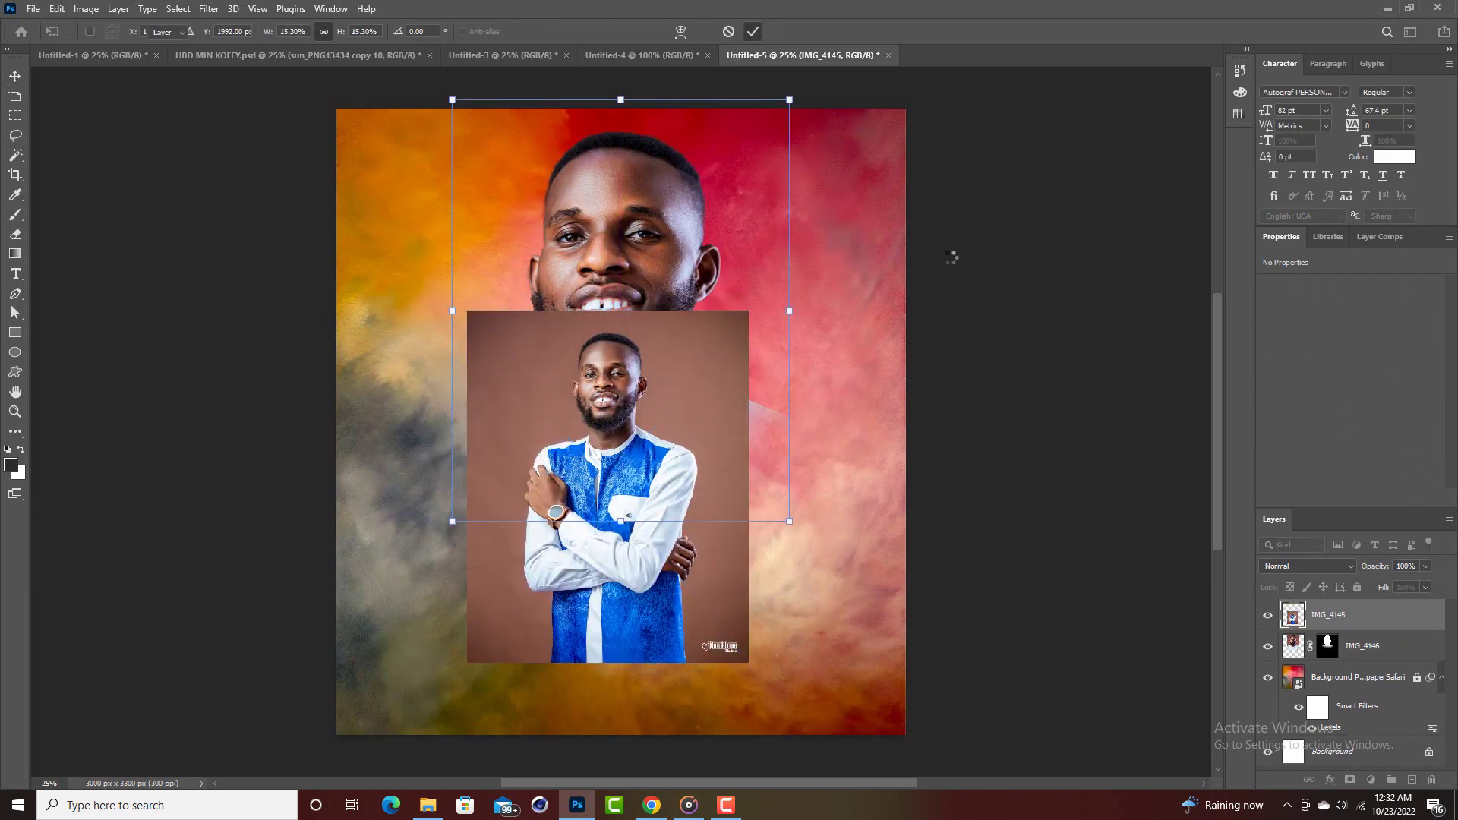
Rasterize the IMG_4145 layer and remove its background.
{"action": "right_click", "coordinate": [1363, 615]}
{"action": "left_click", "coordinate": [1208, 418]}
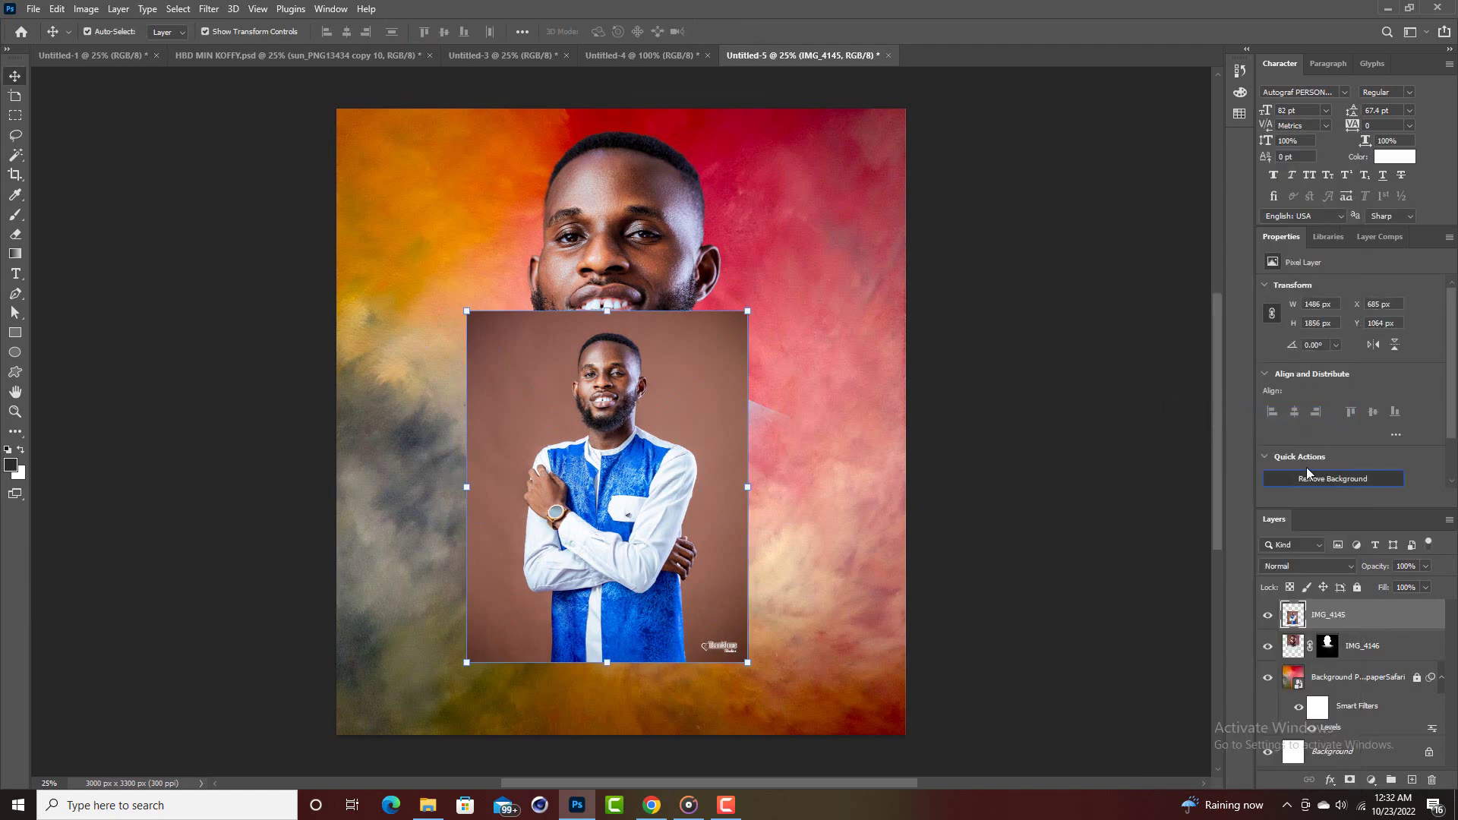
{"action": "left_click", "coordinate": [1308, 476]}
Scale the IMG_4145 cut-out to about 120% and position it in the lower left of the canvas, resting on the bottom edge.
{"action": "left_click_drag", "start_coordinate": [623, 456], "coordinate": [558, 455]}
{"action": "left_click_drag", "start_coordinate": [542, 665], "coordinate": [543, 742]}
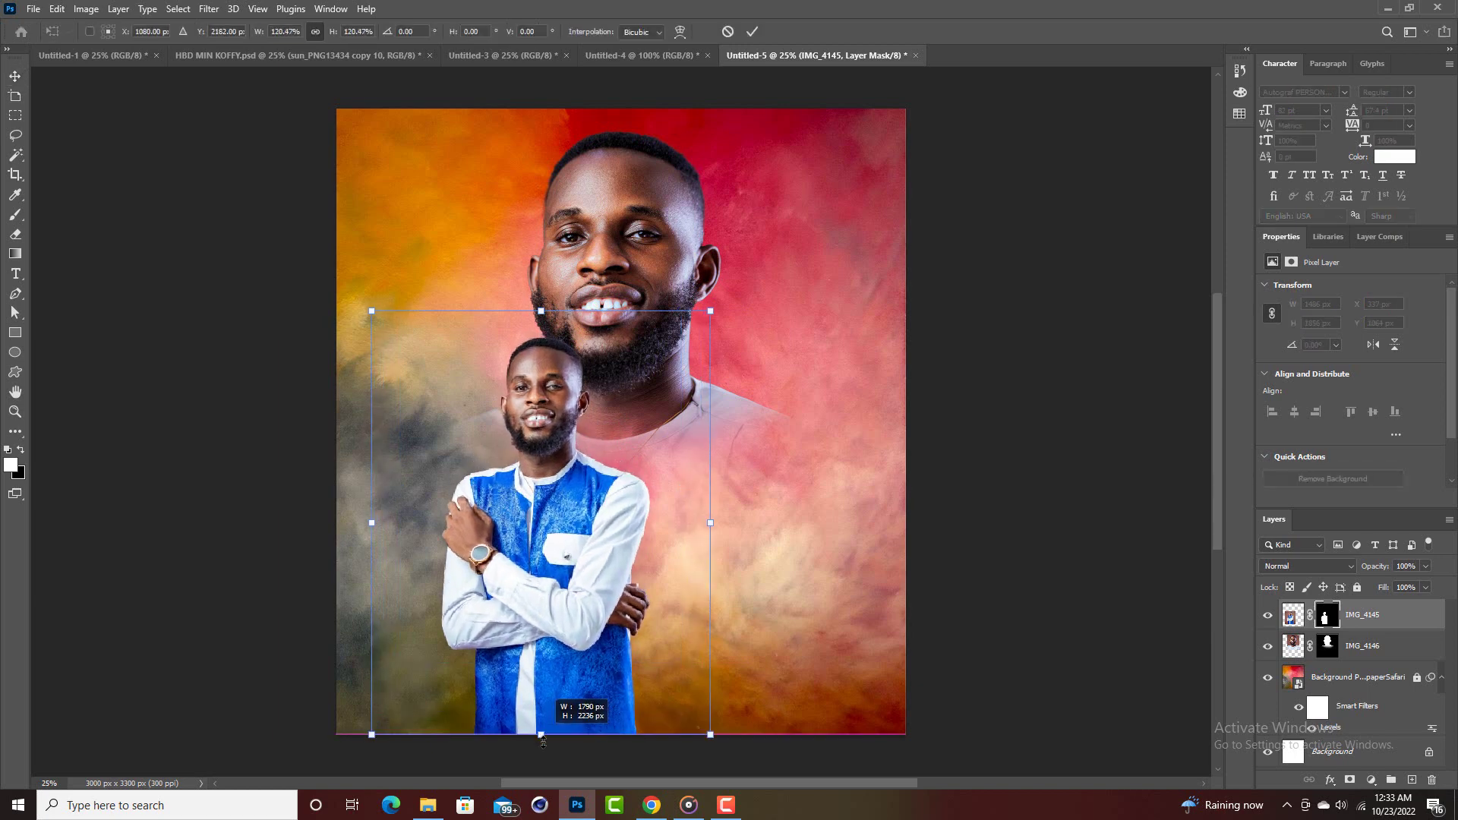
{"action": "left_click_drag", "start_coordinate": [549, 675], "coordinate": [533, 600]}
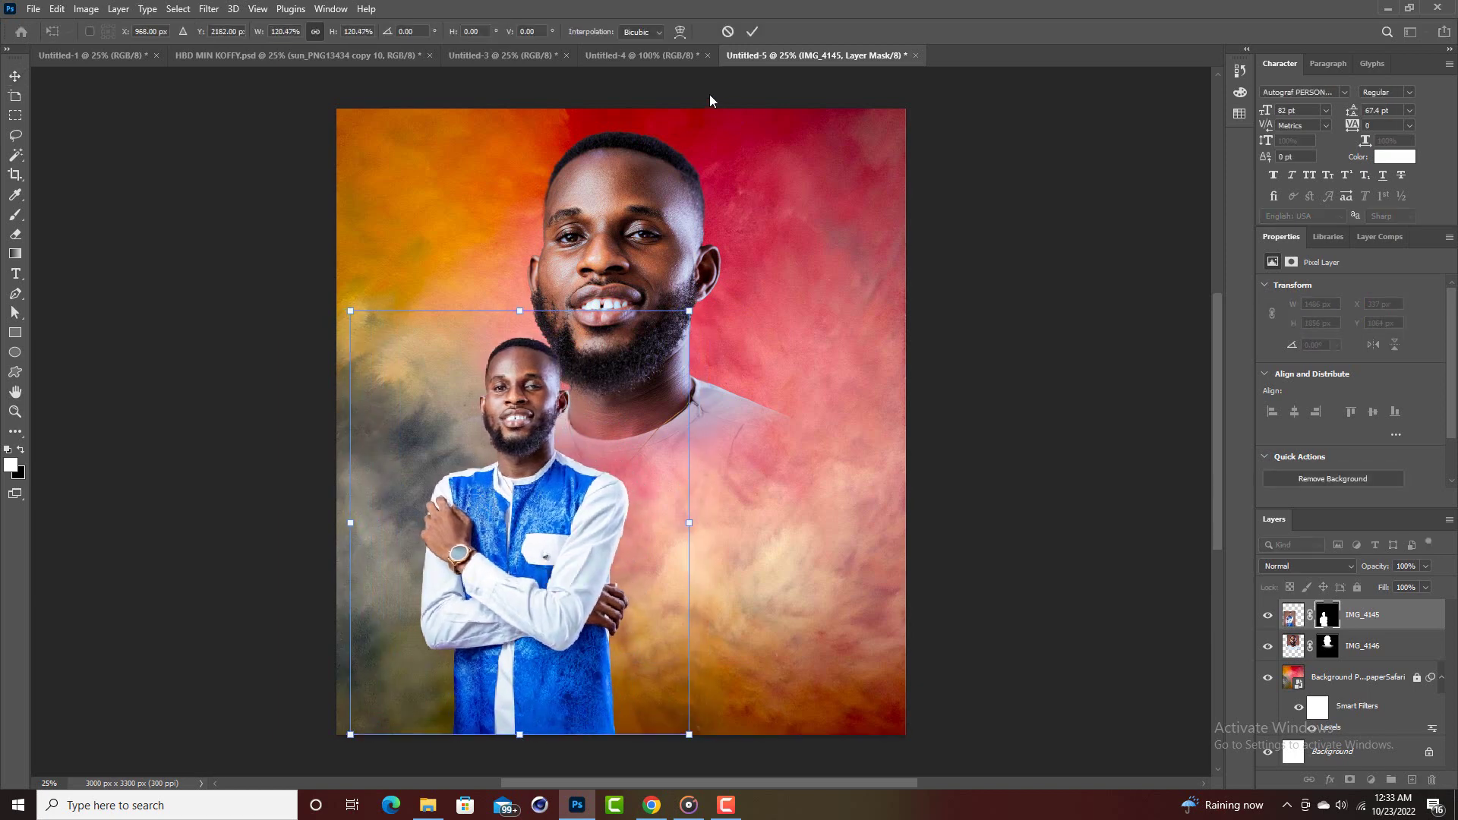
{"action": "left_click", "coordinate": [751, 32]}
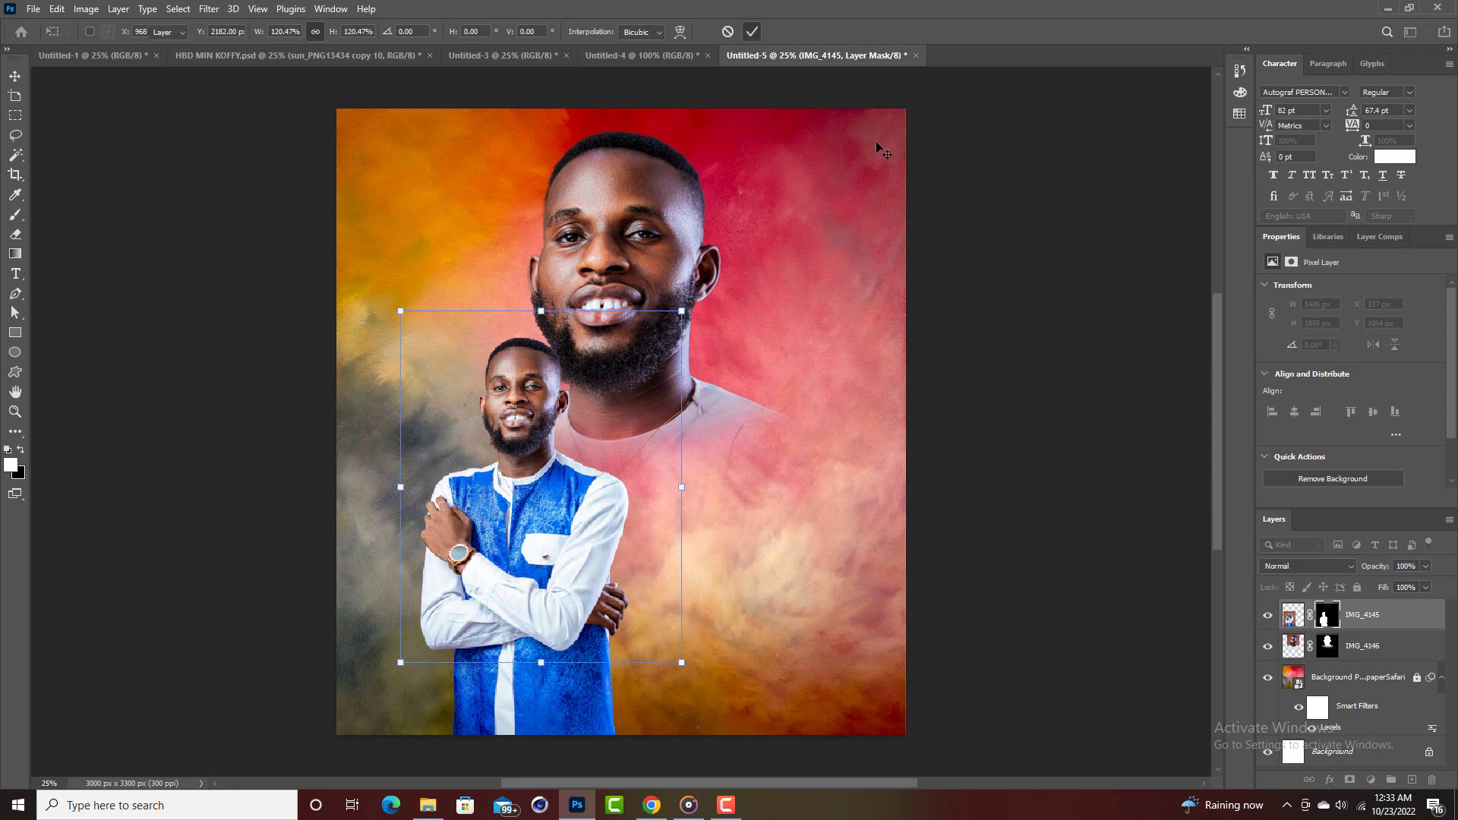
Place the IMG_4147 photo from Downloads as an embedded object, scaled to about 15.9% and centred horizontally below the large portrait's forehead.
{"action": "left_click", "coordinate": [34, 9]}
{"action": "left_click", "coordinate": [137, 324]}
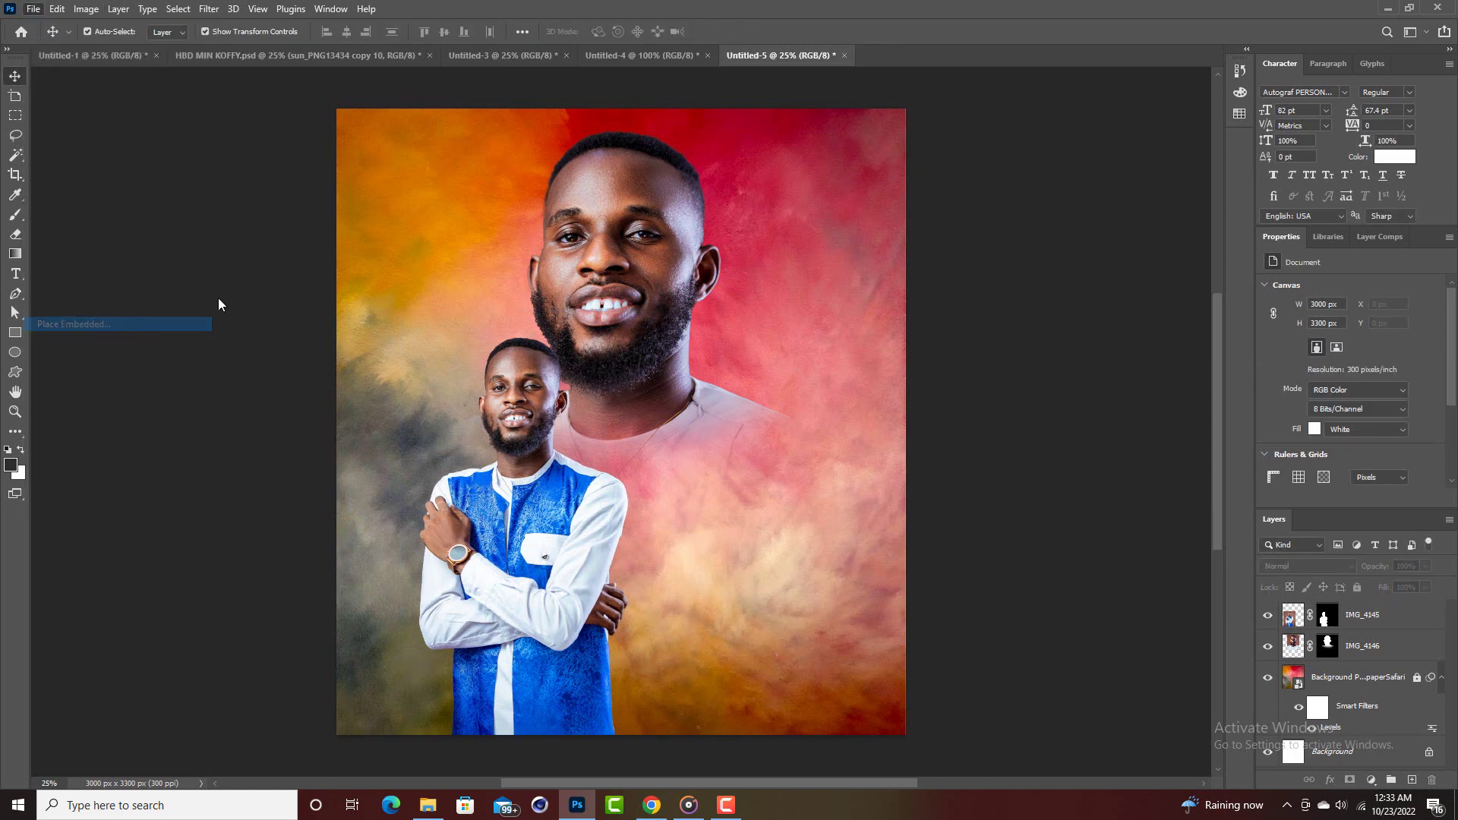
{"action": "scroll", "coordinate": [466, 161], "scroll_direction": "down", "scroll_amount": 10}
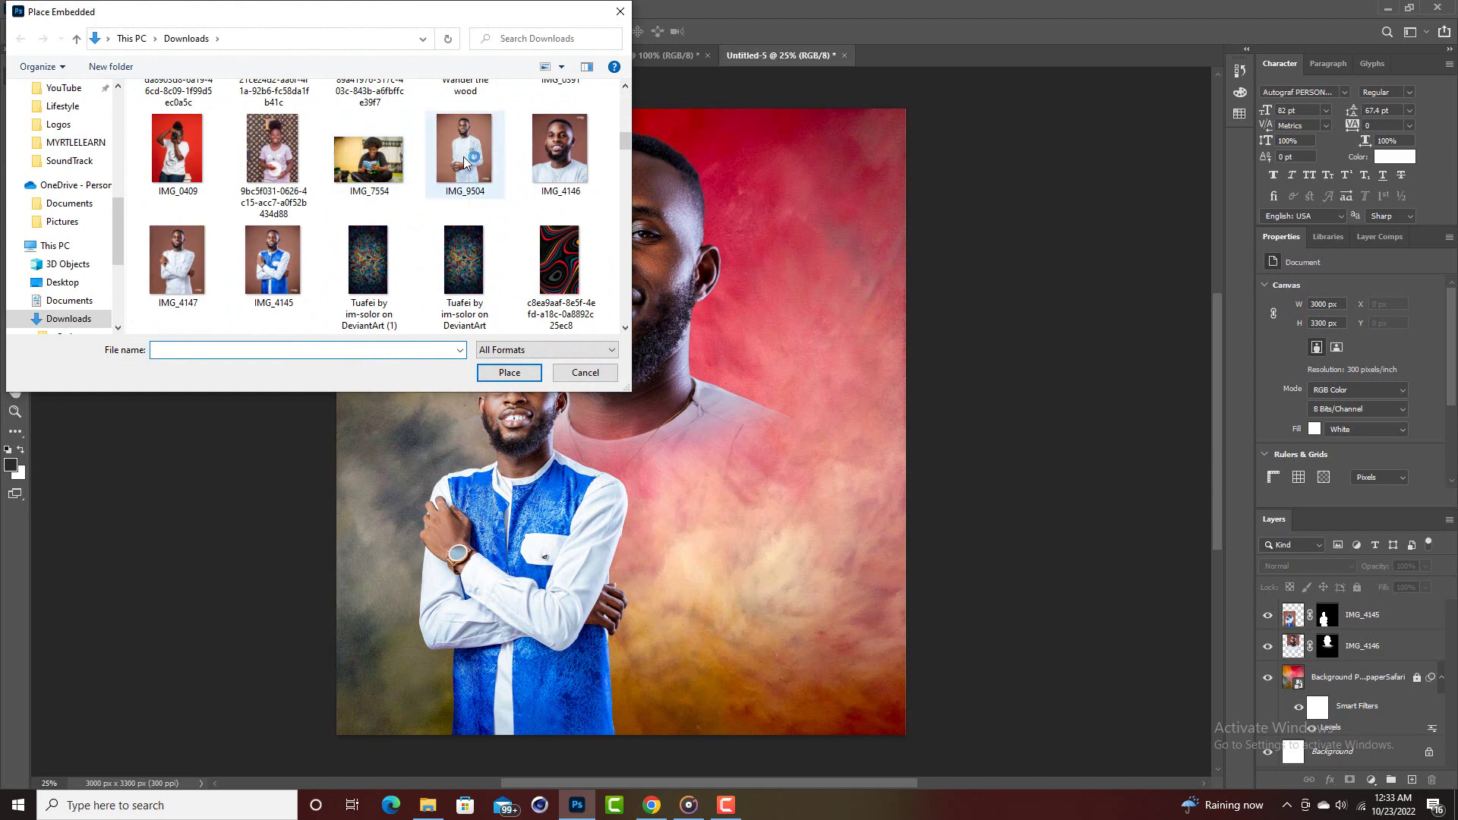
{"action": "double_click", "coordinate": [176, 258]}
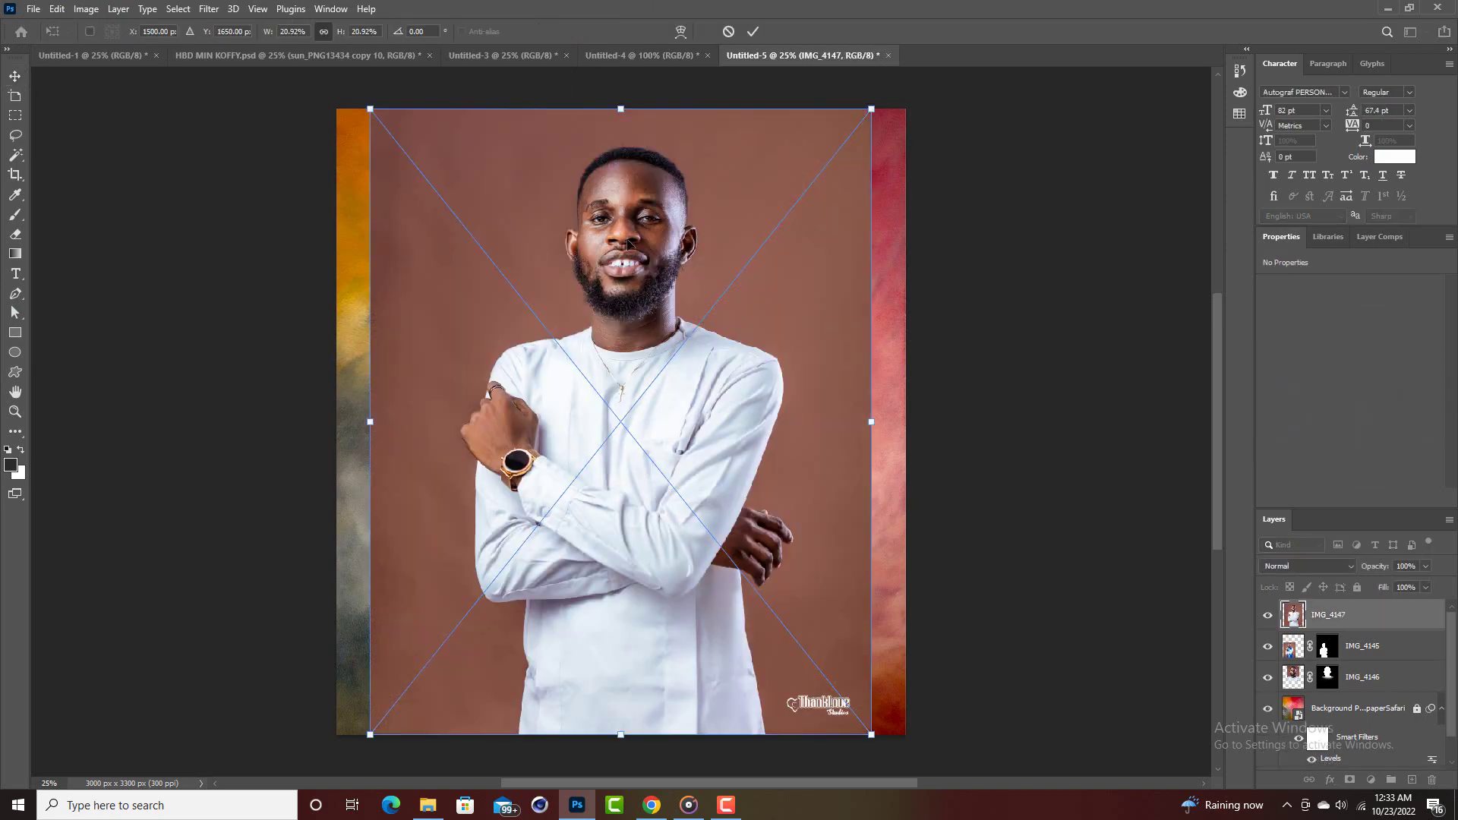
{"action": "left_click_drag", "start_coordinate": [623, 114], "coordinate": [625, 260]}
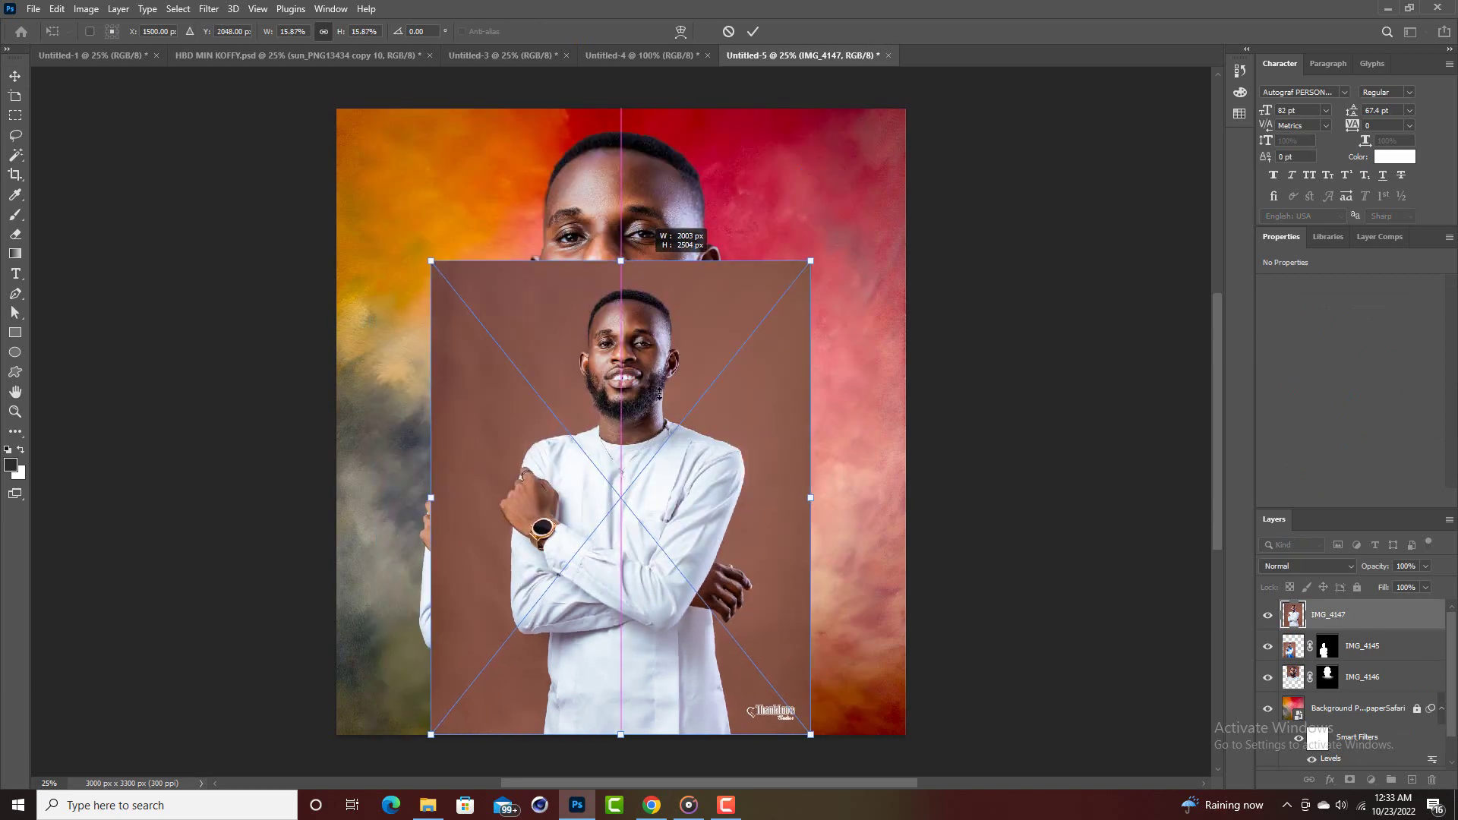
{"action": "left_click_drag", "start_coordinate": [661, 457], "coordinate": [660, 417]}
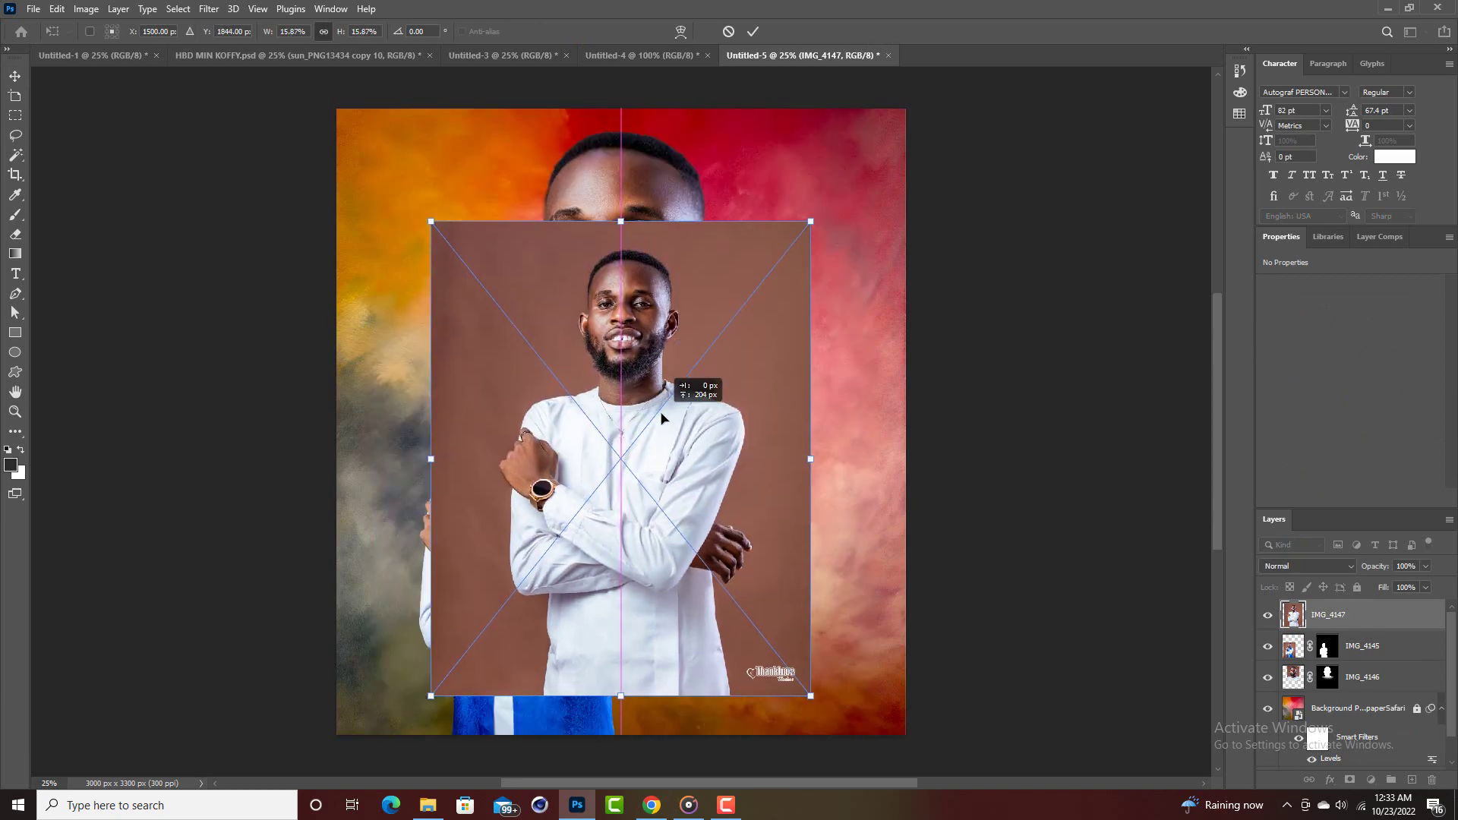
{"action": "left_click", "coordinate": [752, 31]}
Rasterize the IMG_4147 layer and remove its background.
{"action": "right_click", "coordinate": [1390, 615]}
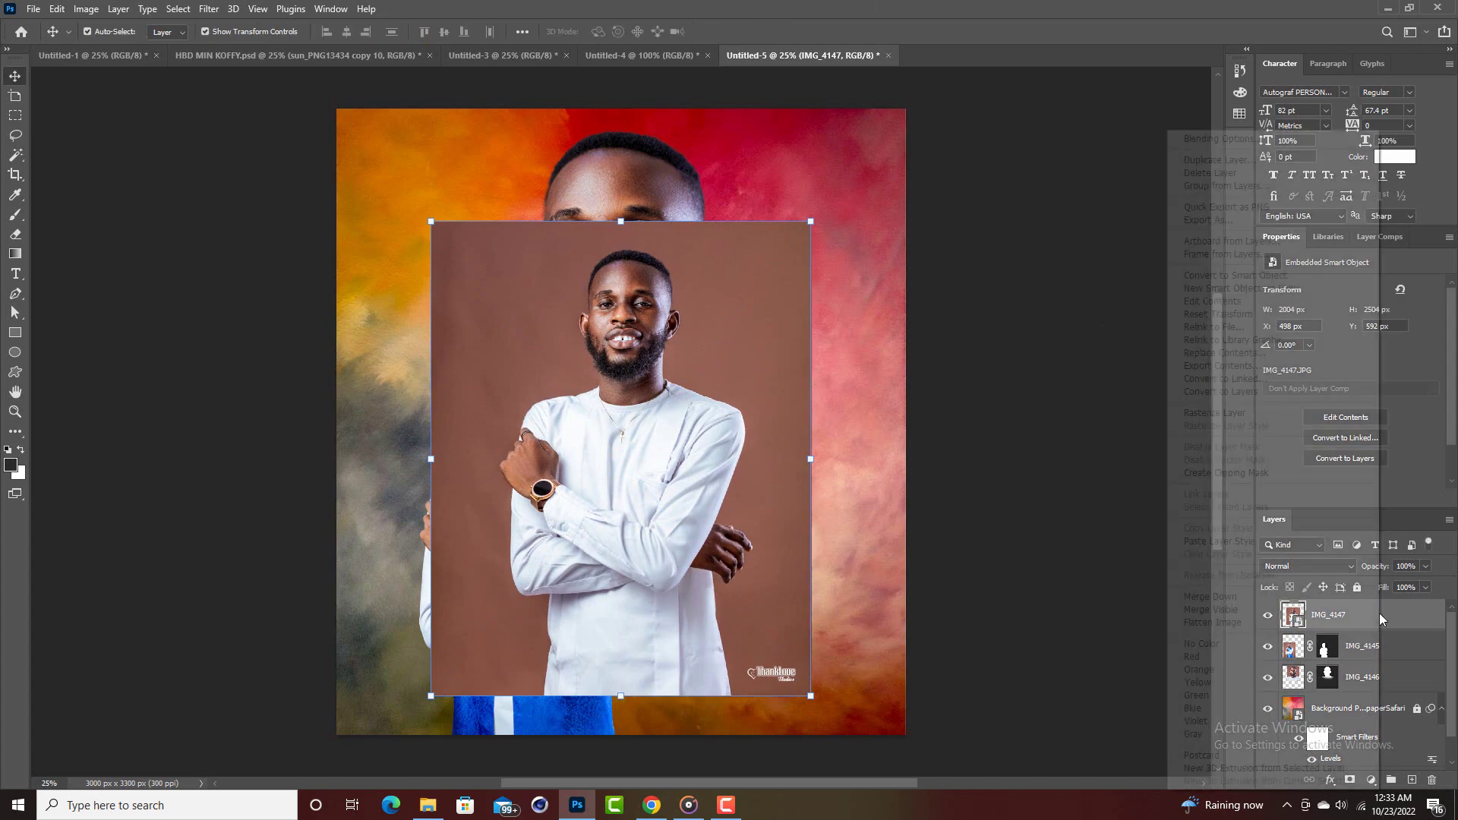
{"action": "left_click", "coordinate": [1215, 414]}
{"action": "left_click", "coordinate": [1335, 468]}
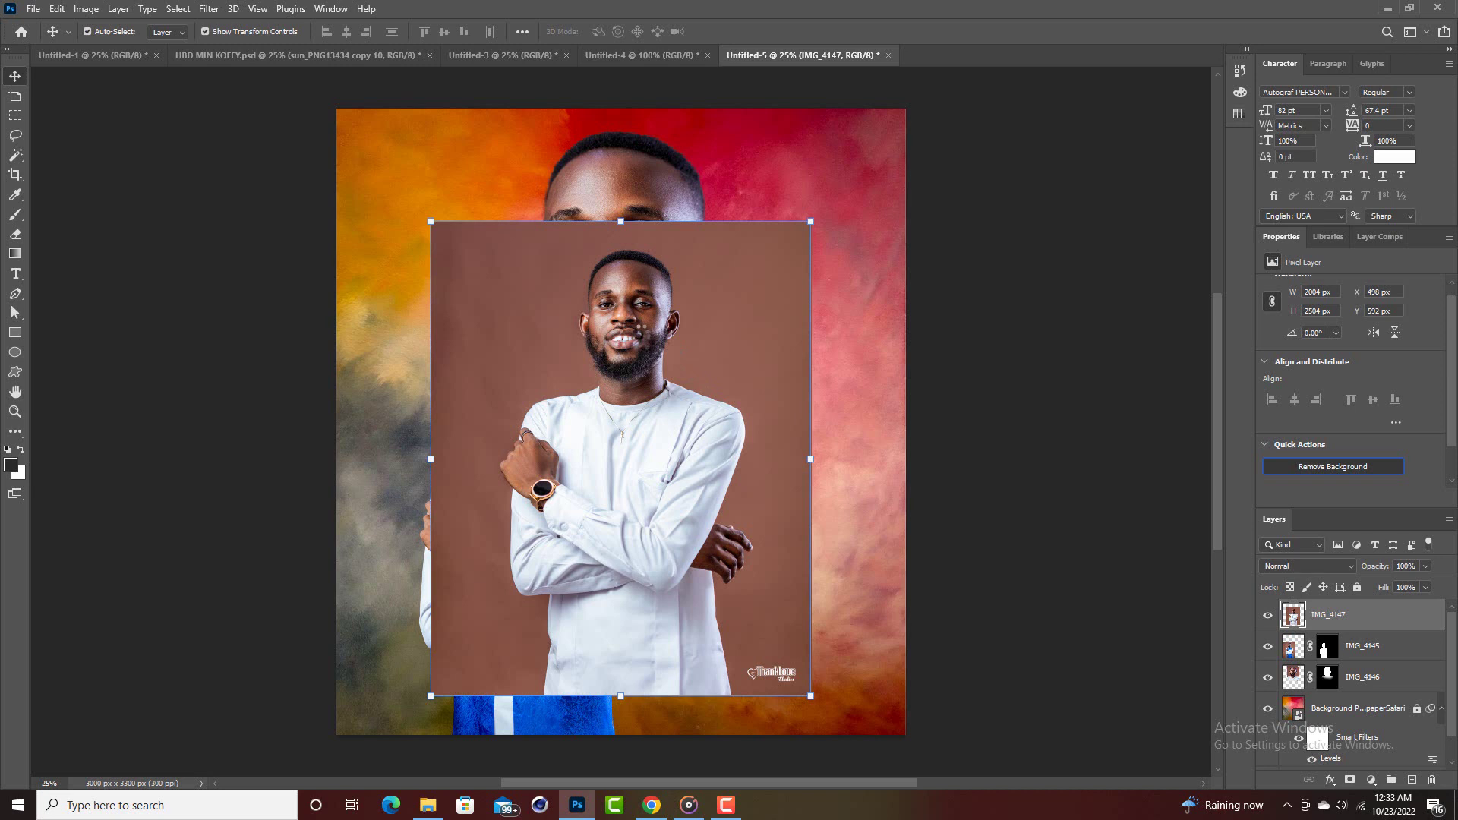
Move the IMG_4147 cut-out to the right of the blue-shirted figure and scale it to about 89% to match that figure's height.
{"action": "left_click_drag", "start_coordinate": [652, 358], "coordinate": [713, 401]}
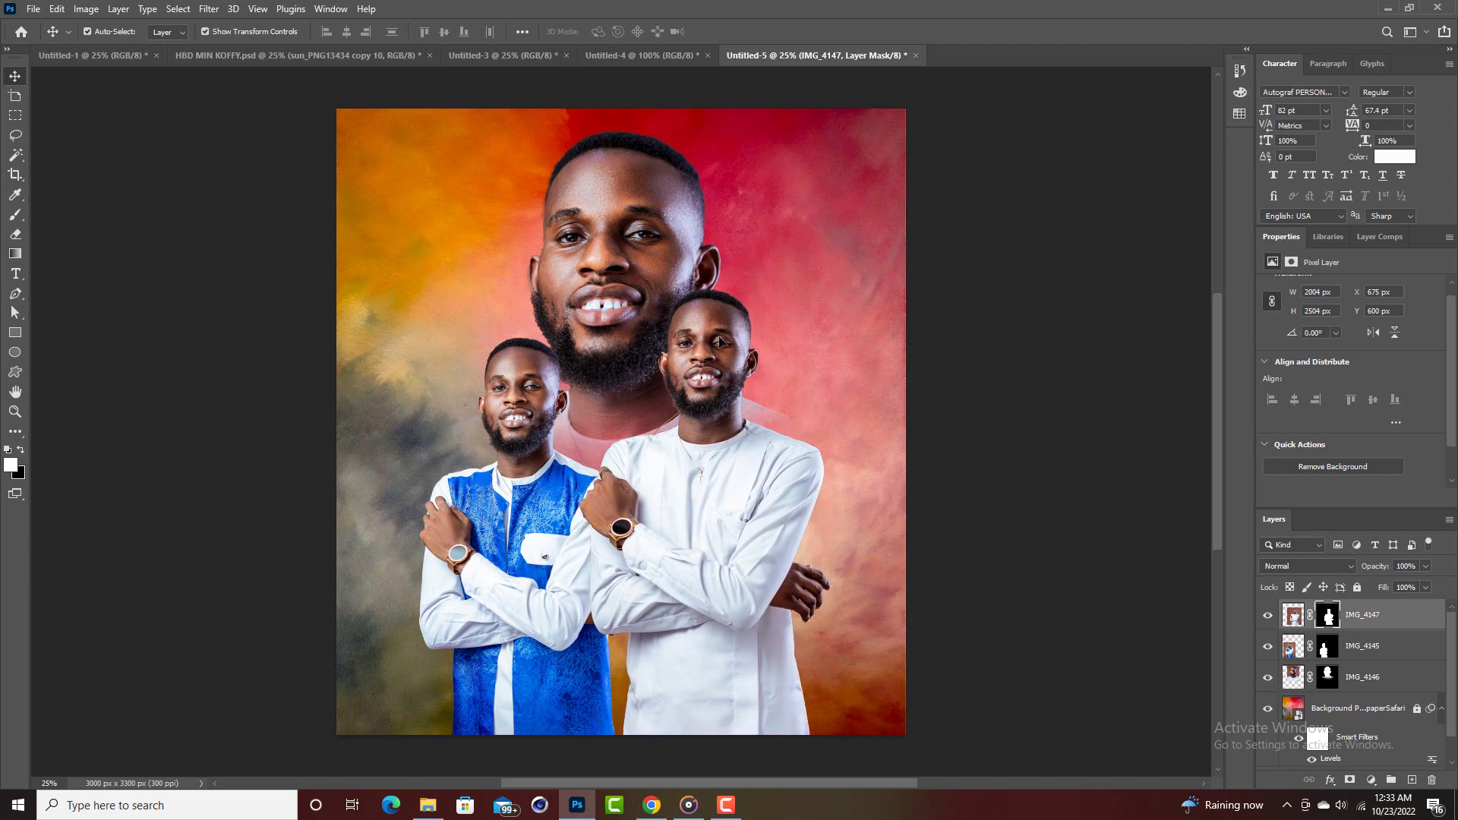
{"action": "left_click_drag", "start_coordinate": [699, 260], "coordinate": [703, 311]}
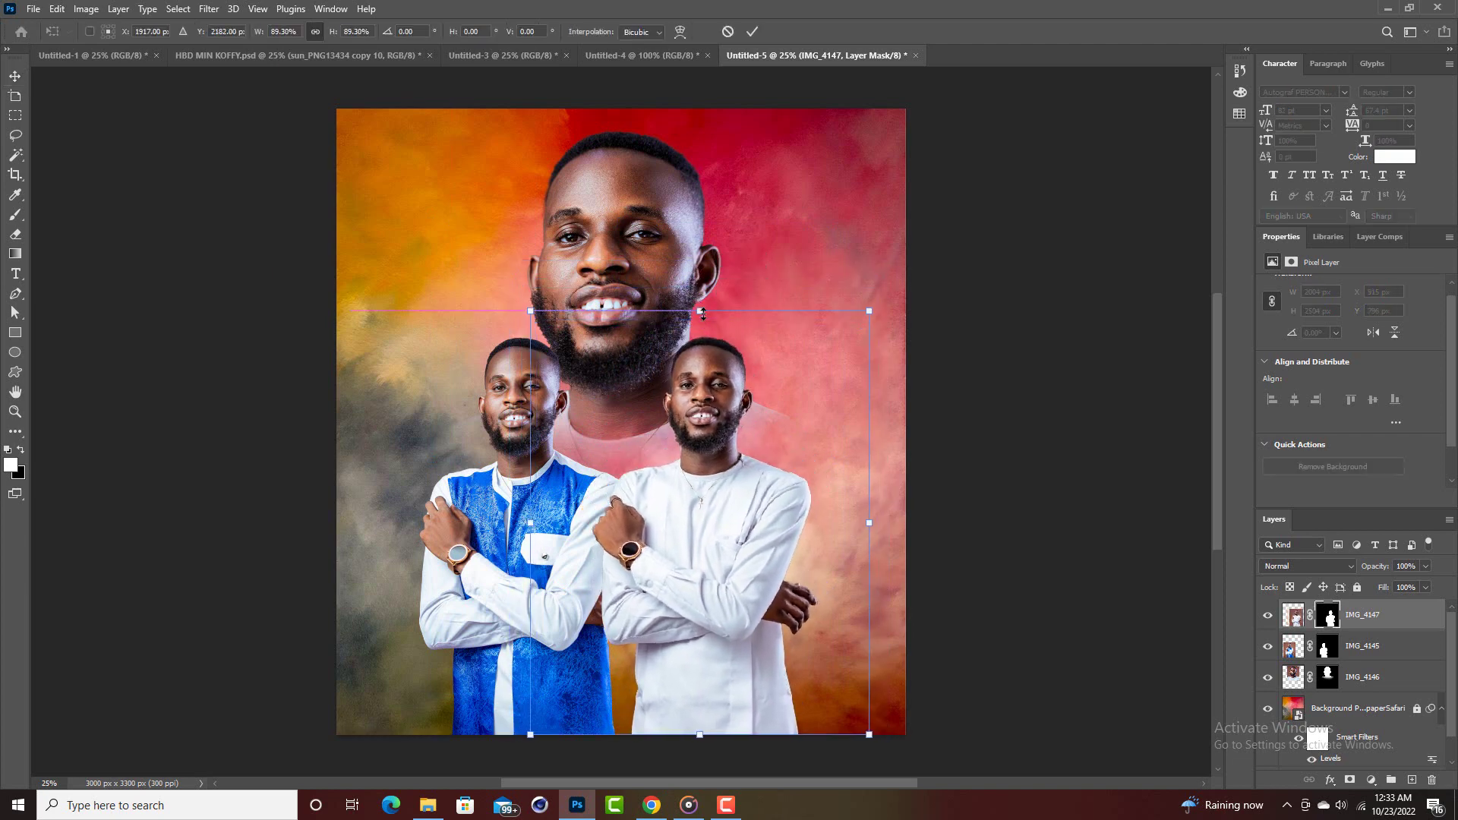
{"action": "mouse_move", "coordinate": [723, 373]}
{"action": "left_mouse_down"}
{"action": "mouse_move", "coordinate": [721, 331]}
{"action": "mouse_move", "coordinate": [723, 366]}
{"action": "left_mouse_up"}
{"action": "left_click", "coordinate": [755, 32]}
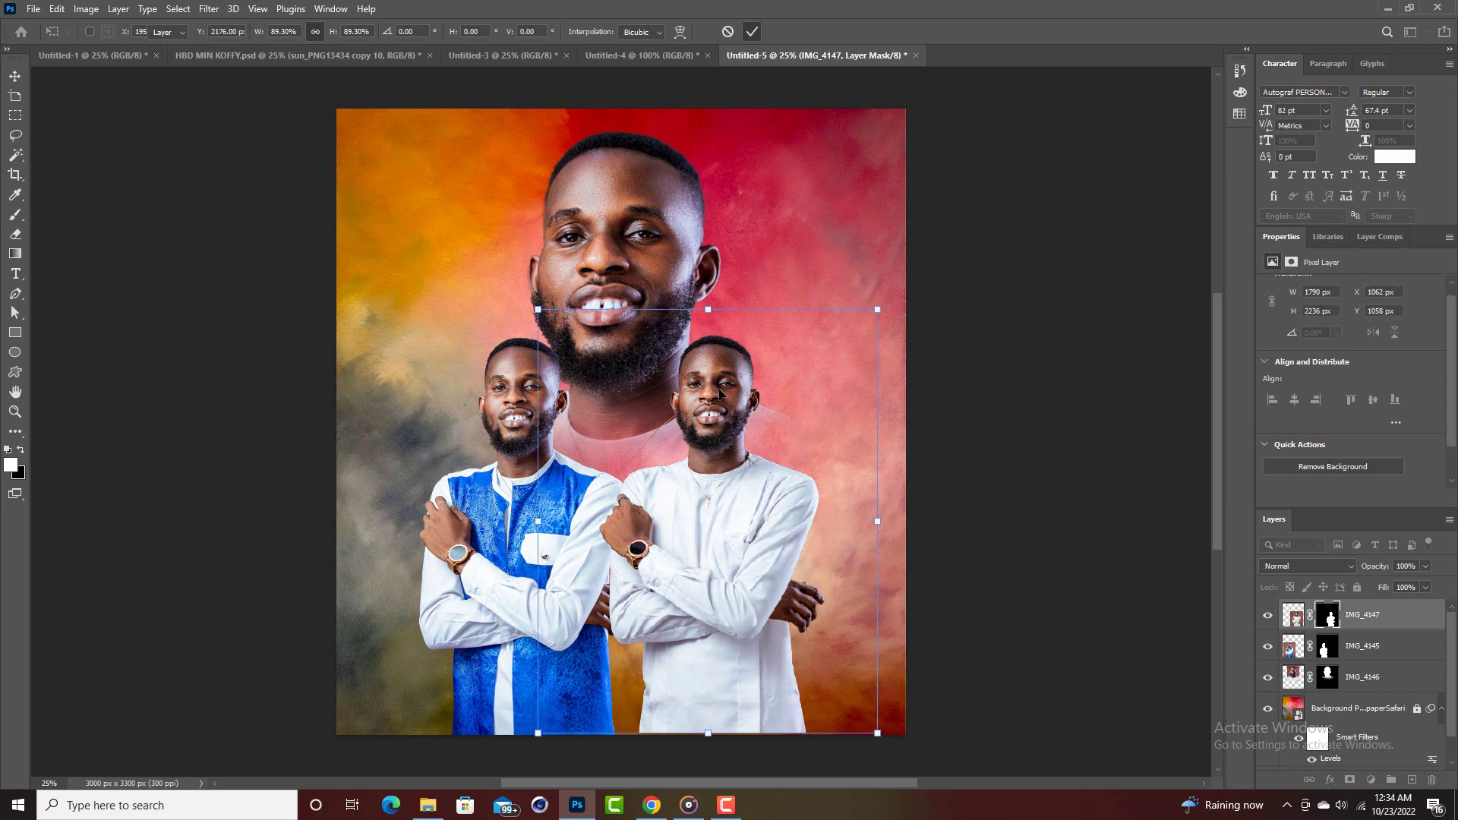
{"action": "key", "text": "ctrl+2"}
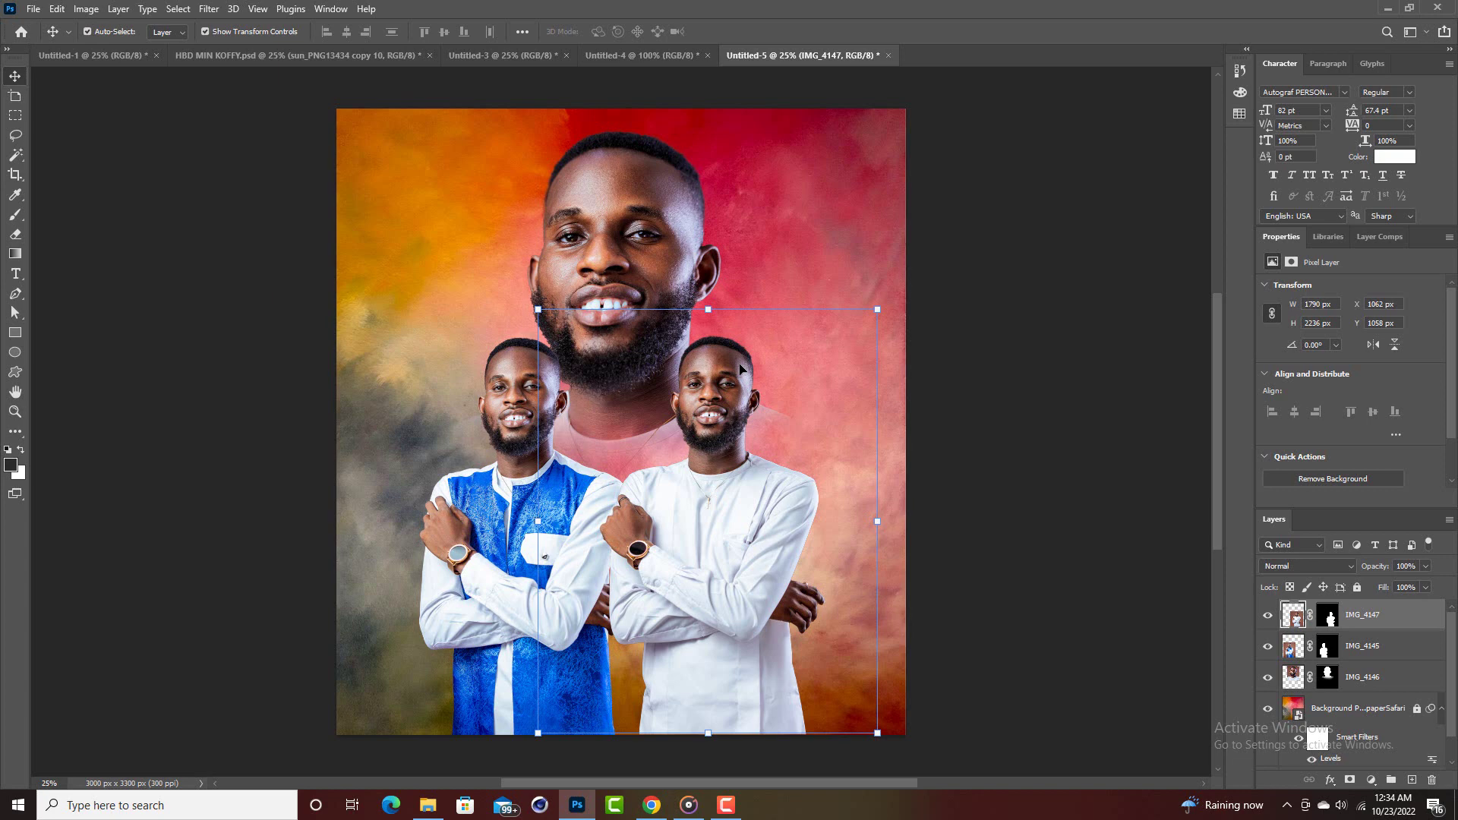
{"action": "left_click_drag", "start_coordinate": [723, 379], "coordinate": [726, 373]}
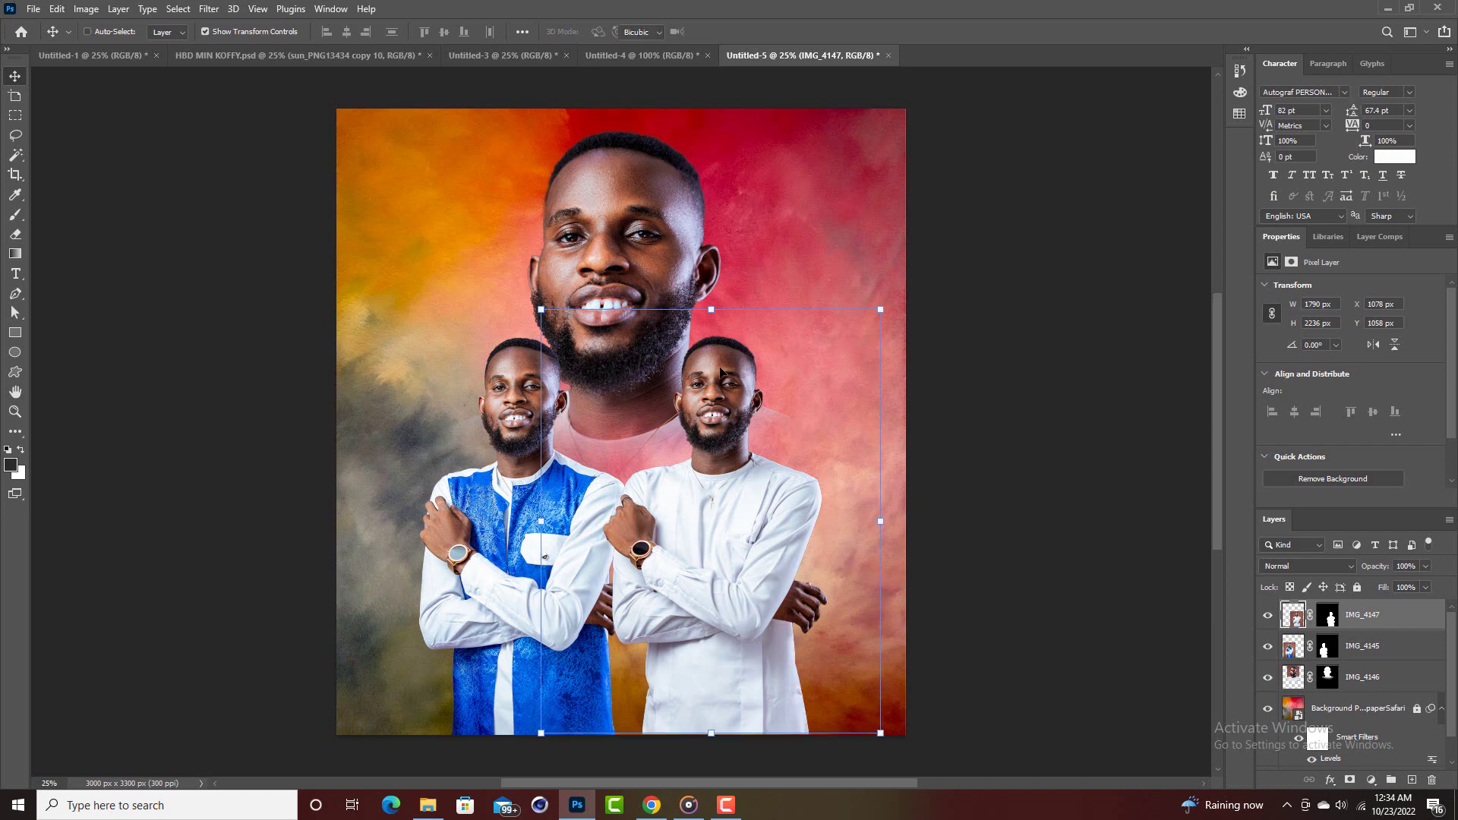
Flip the IMG_4147 cut-out horizontally and shift it slightly right so it stands back-to-back beside the blue-shirted figure.
{"action": "key", "text": "ctrl+t"}
{"action": "right_click", "coordinate": [721, 372]}
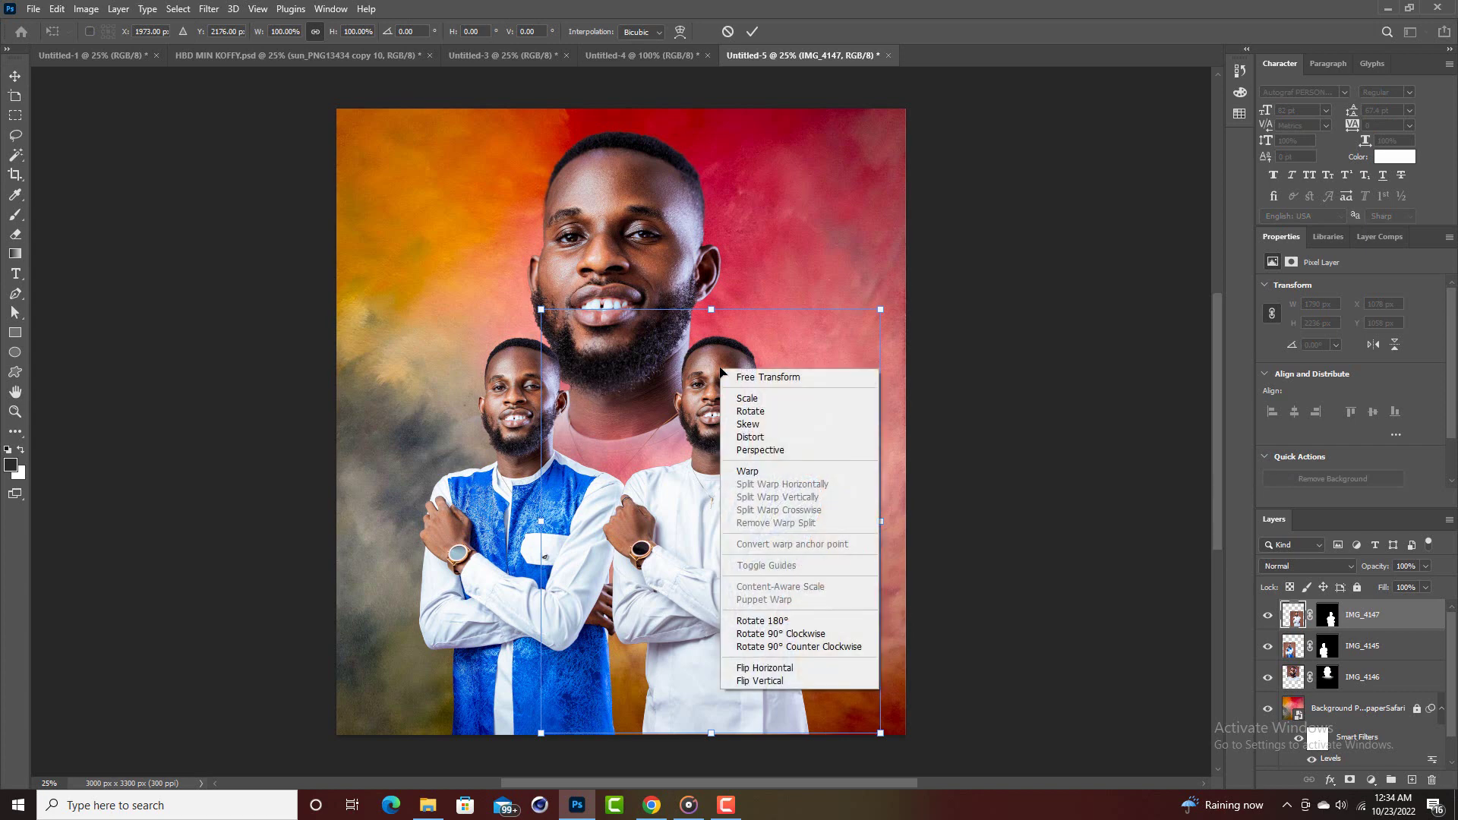
{"action": "left_click", "coordinate": [781, 670]}
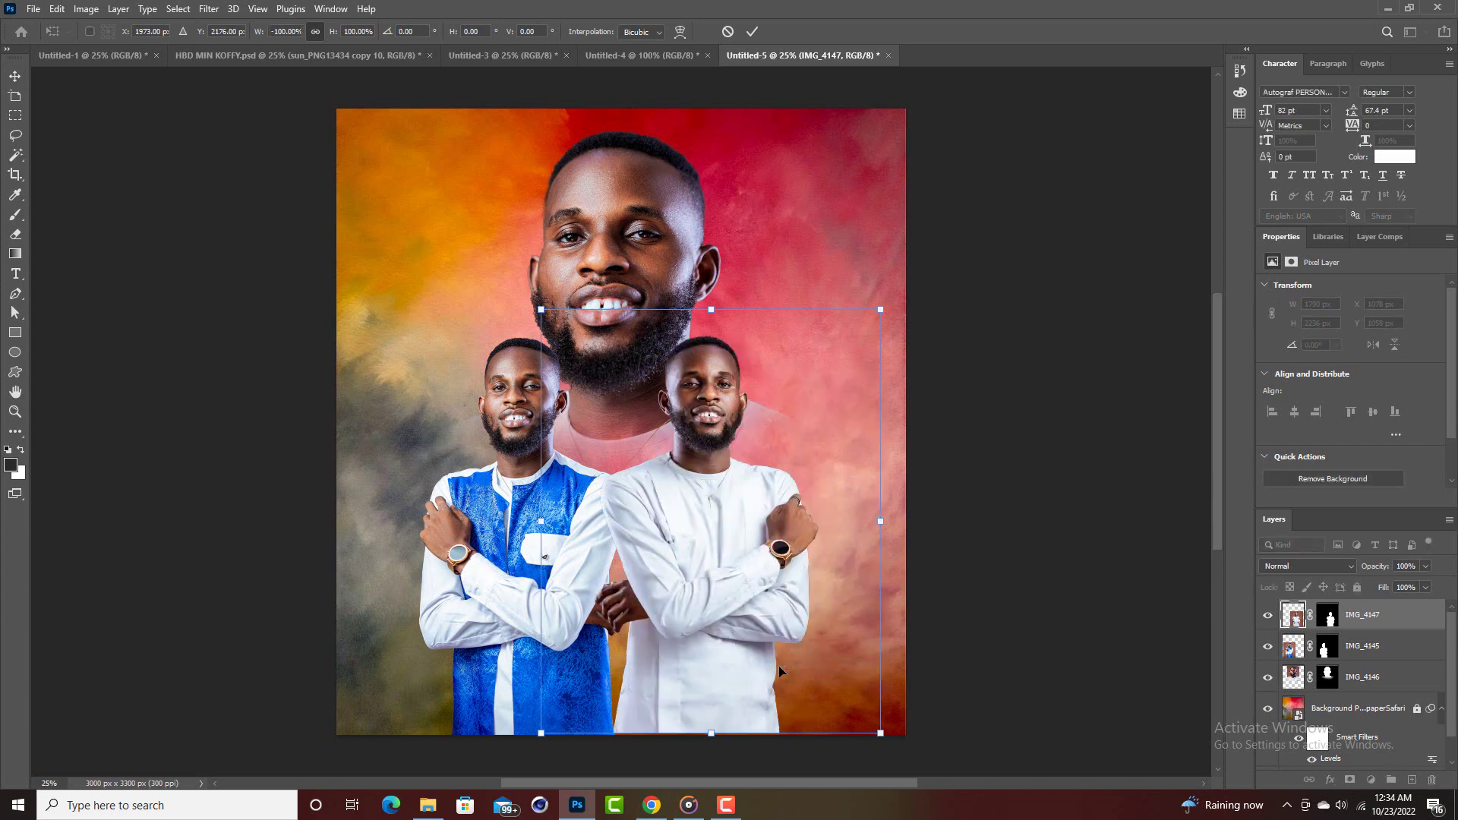
{"action": "left_click_drag", "start_coordinate": [734, 495], "coordinate": [747, 496]}
{"action": "left_click", "coordinate": [752, 31]}
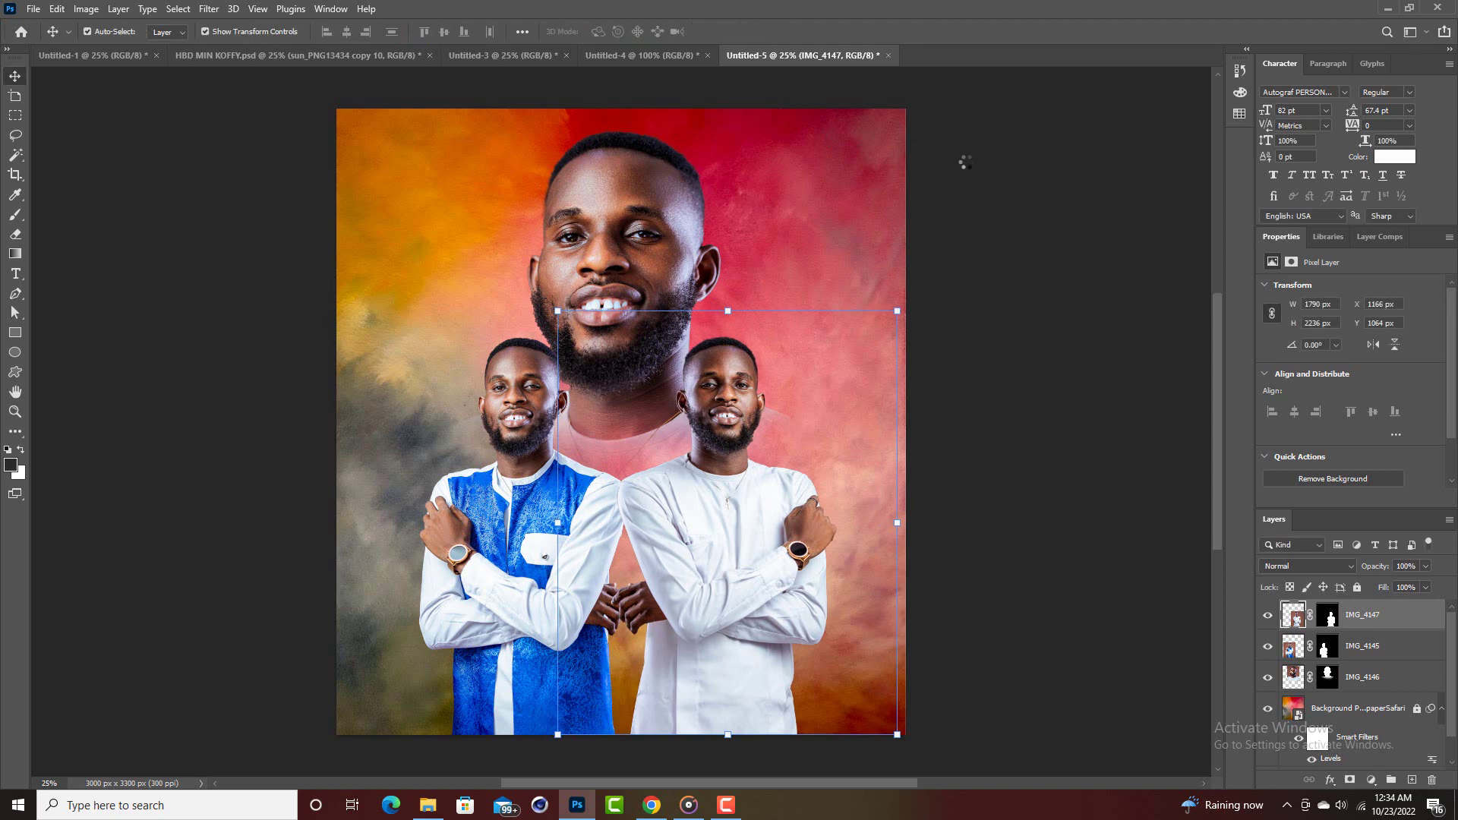
{"action": "left_click", "coordinate": [963, 160]}
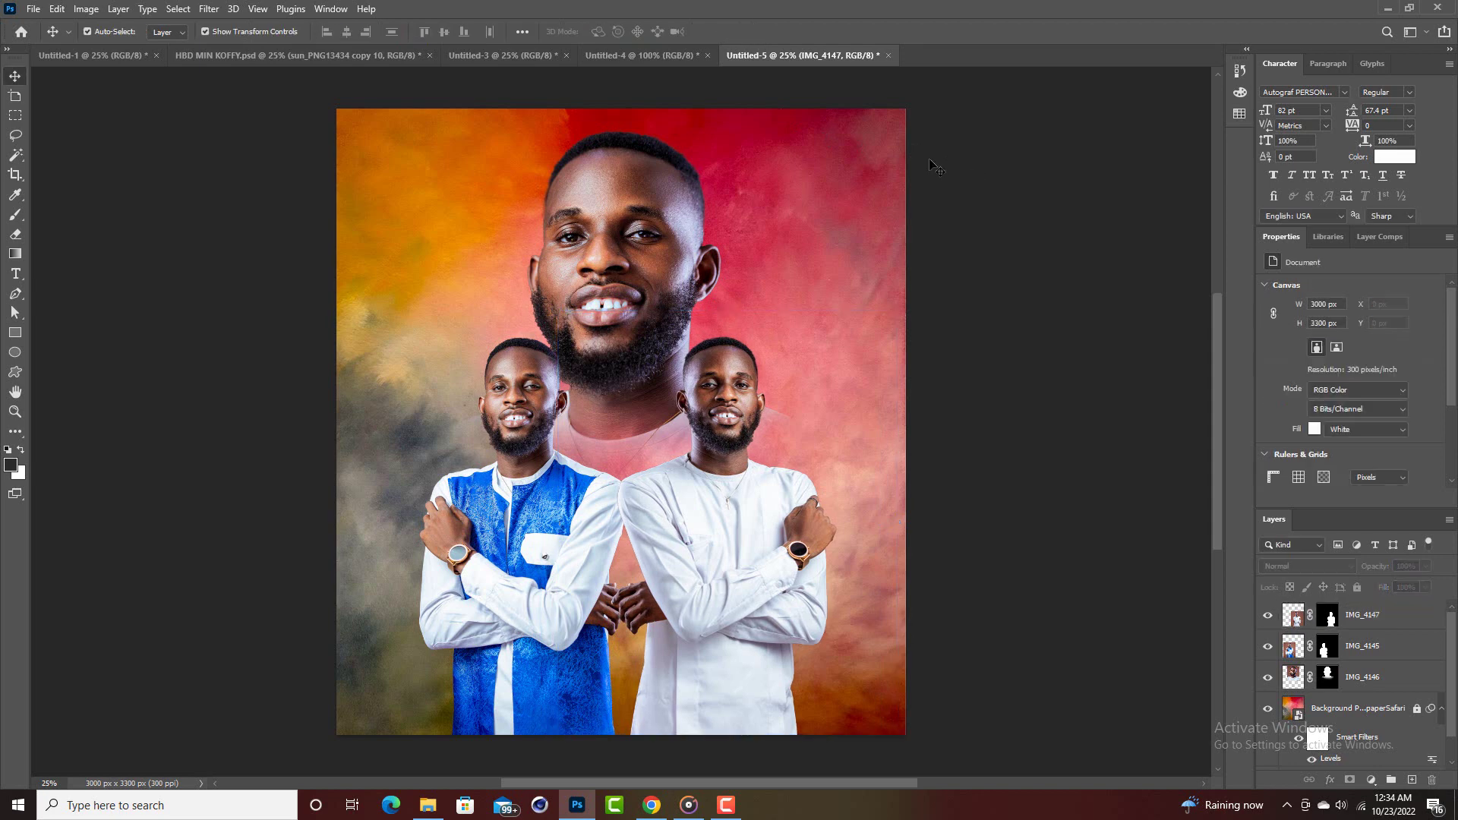
Place the IMG_9504 photo from Downloads as an embedded object, scaled to 14.17% and horizontally centred over the two figures.
{"action": "left_click", "coordinate": [32, 10]}
{"action": "left_click", "coordinate": [74, 323]}
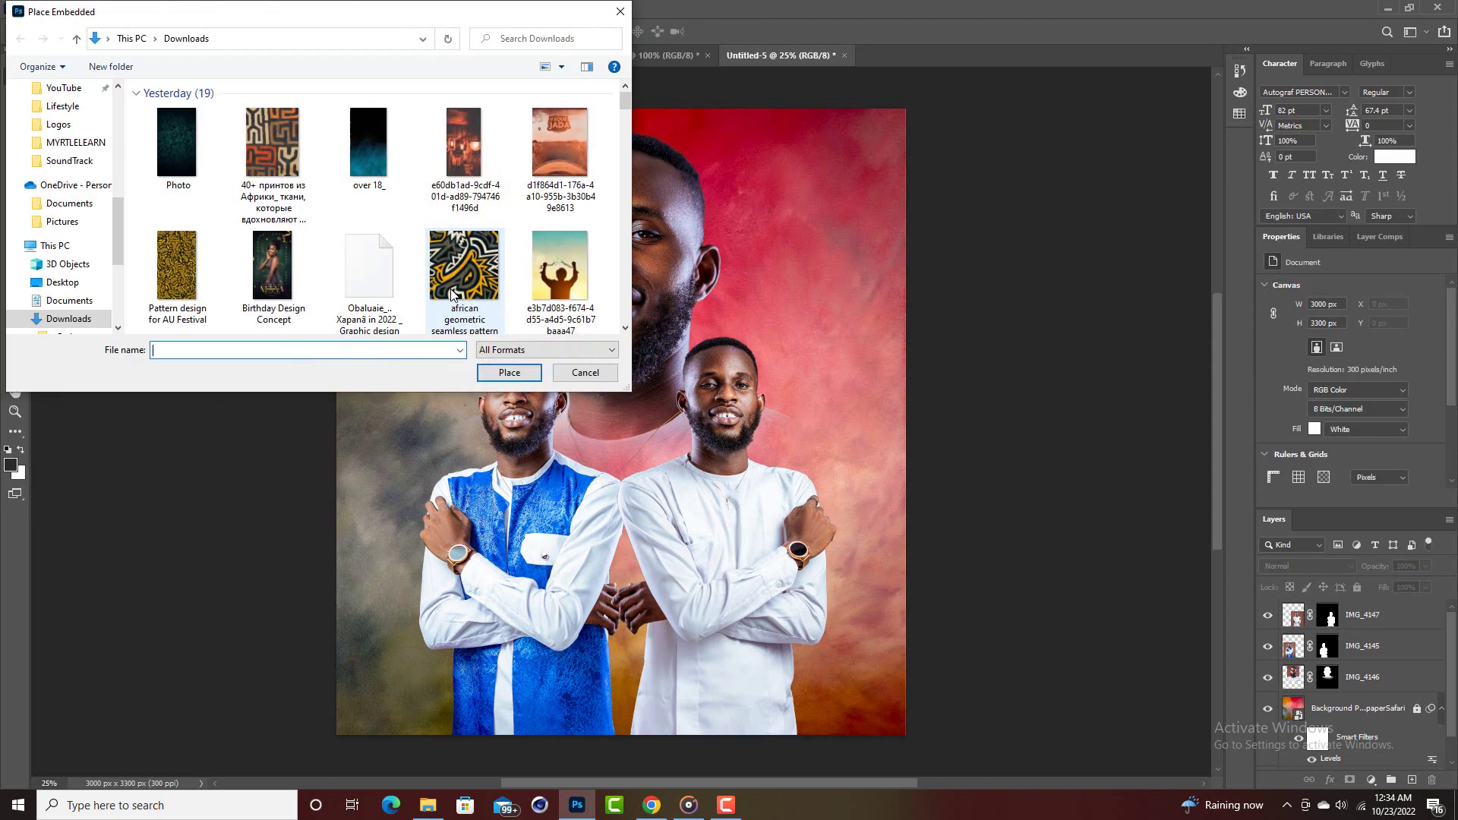
{"action": "scroll", "coordinate": [290, 202], "scroll_direction": "down", "scroll_amount": 8}
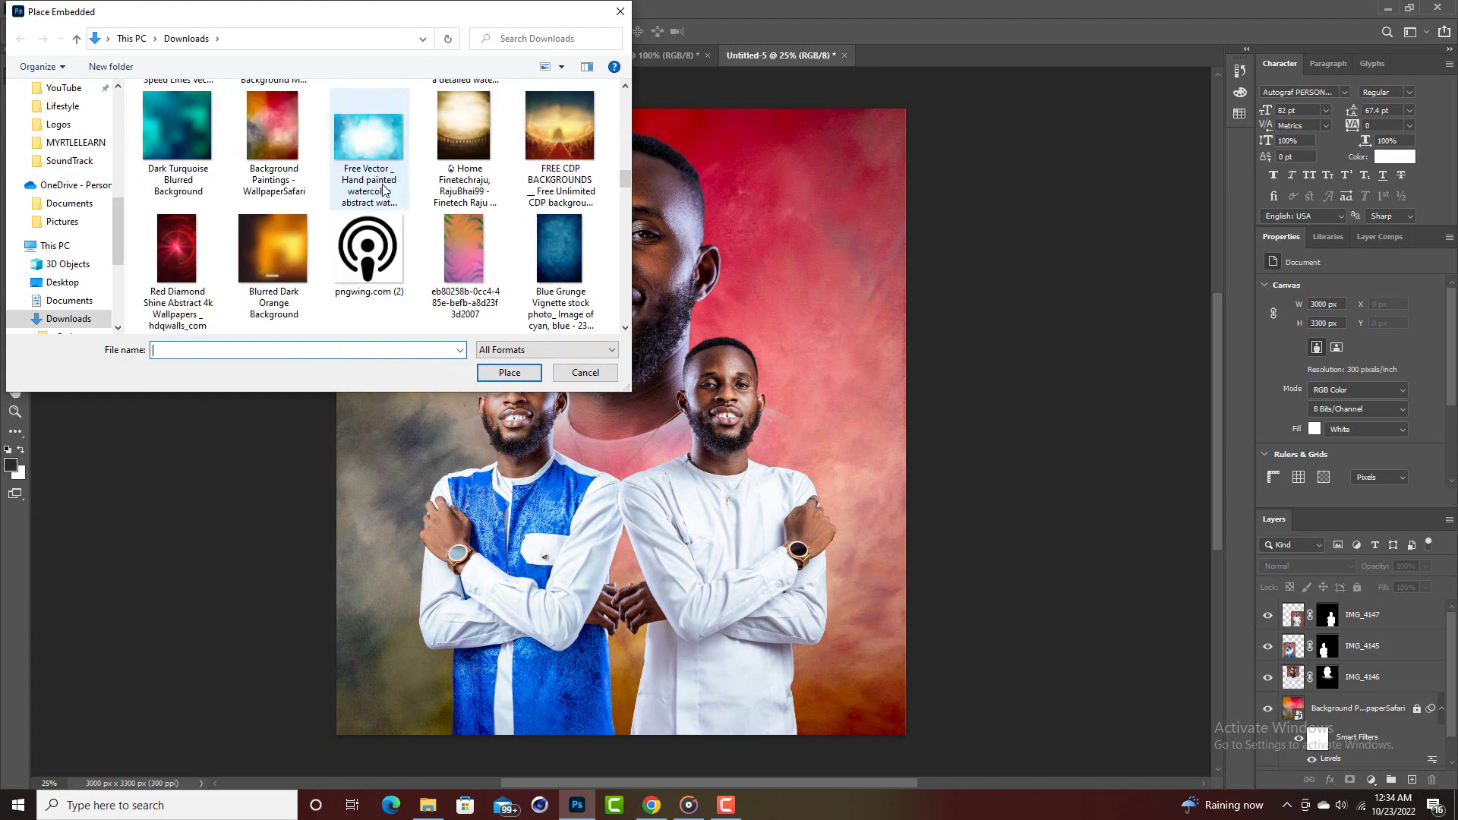
{"action": "scroll", "coordinate": [376, 189], "scroll_direction": "up", "scroll_amount": 8}
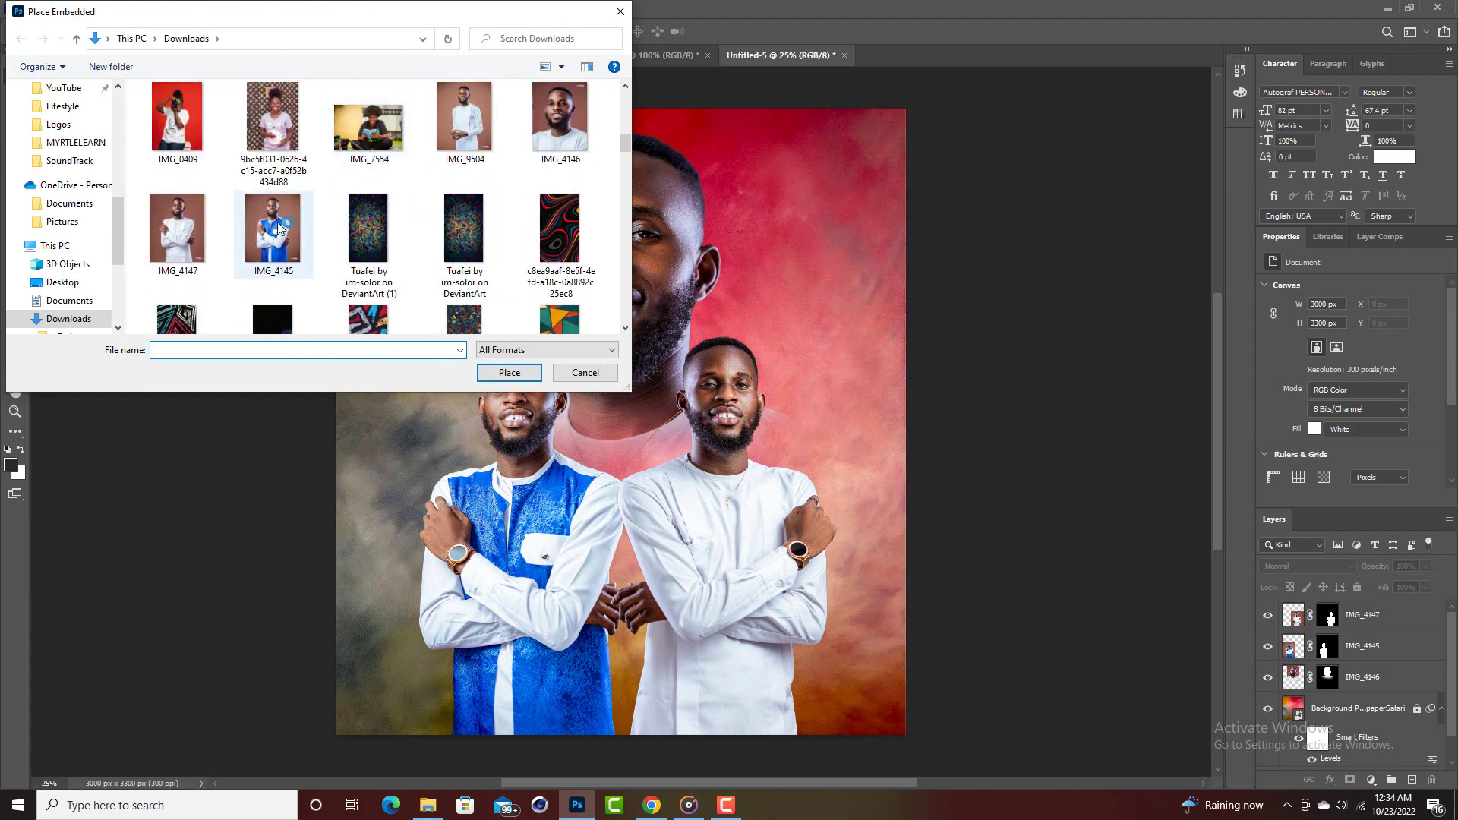
{"action": "double_click", "coordinate": [463, 131]}
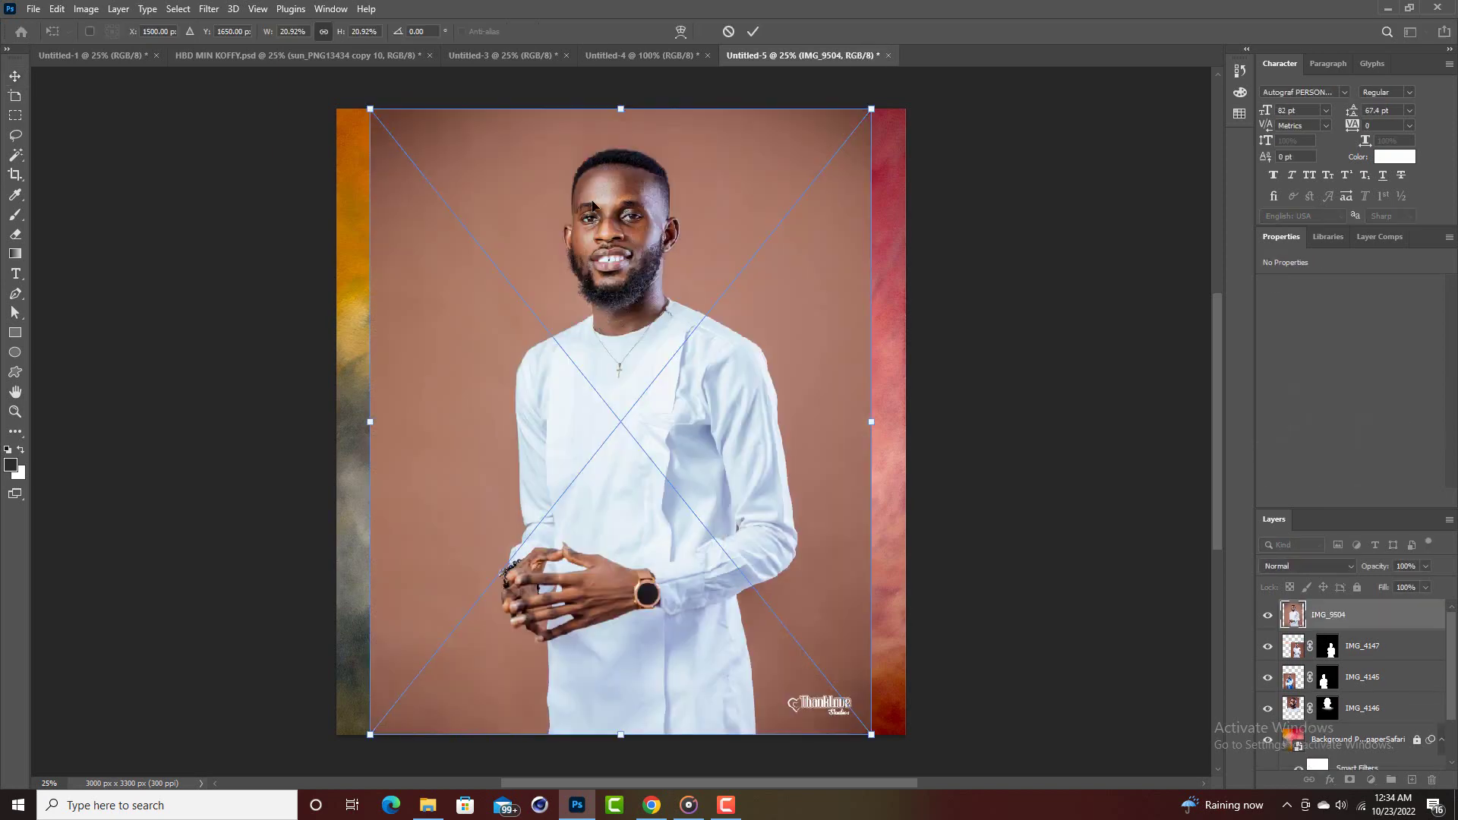
{"action": "left_click_drag", "start_coordinate": [622, 108], "coordinate": [622, 184]}
{"action": "left_click_drag", "start_coordinate": [621, 300], "coordinate": [621, 316]}
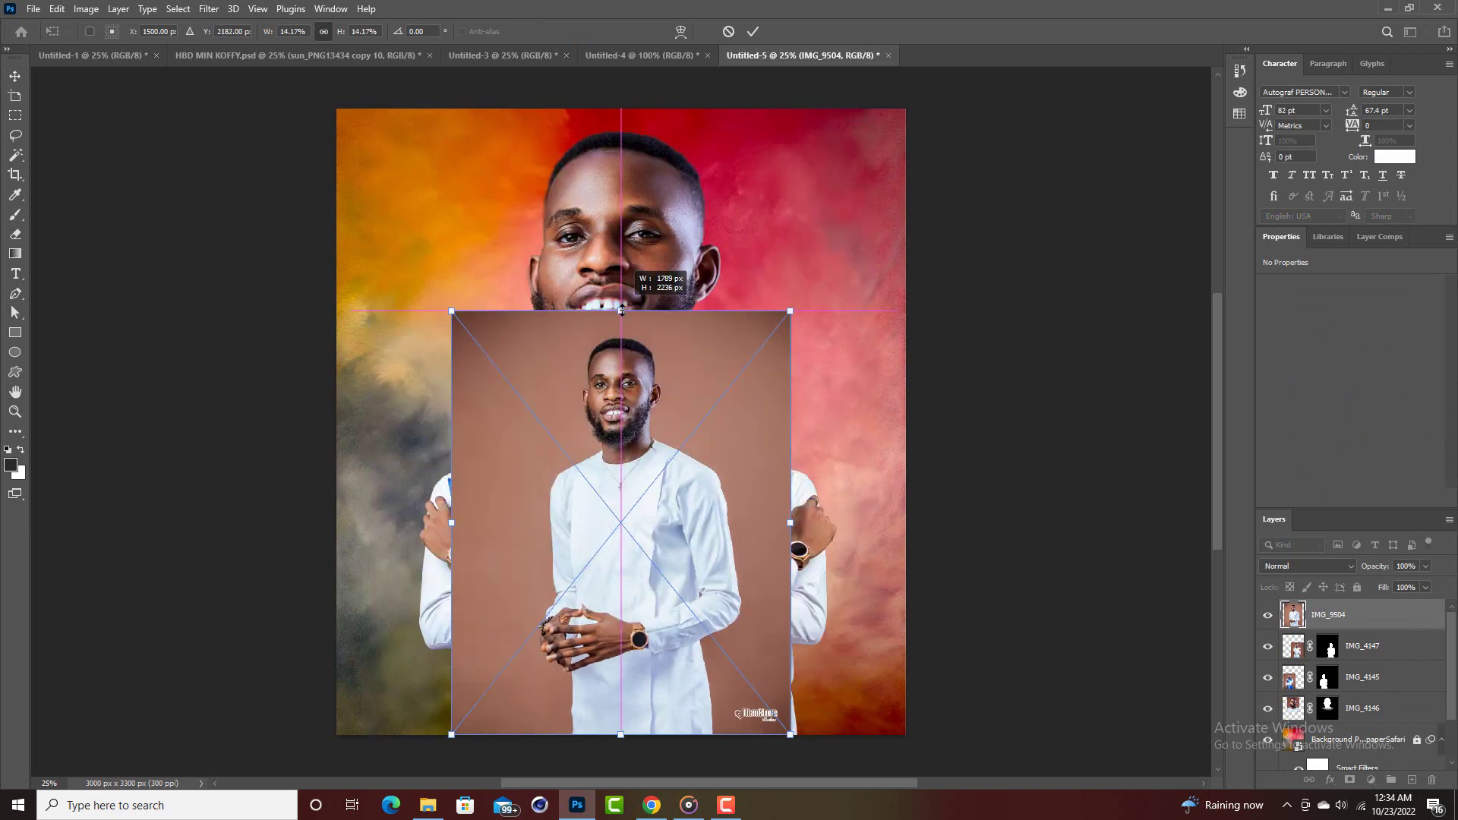
{"action": "left_click_drag", "start_coordinate": [633, 456], "coordinate": [637, 422]}
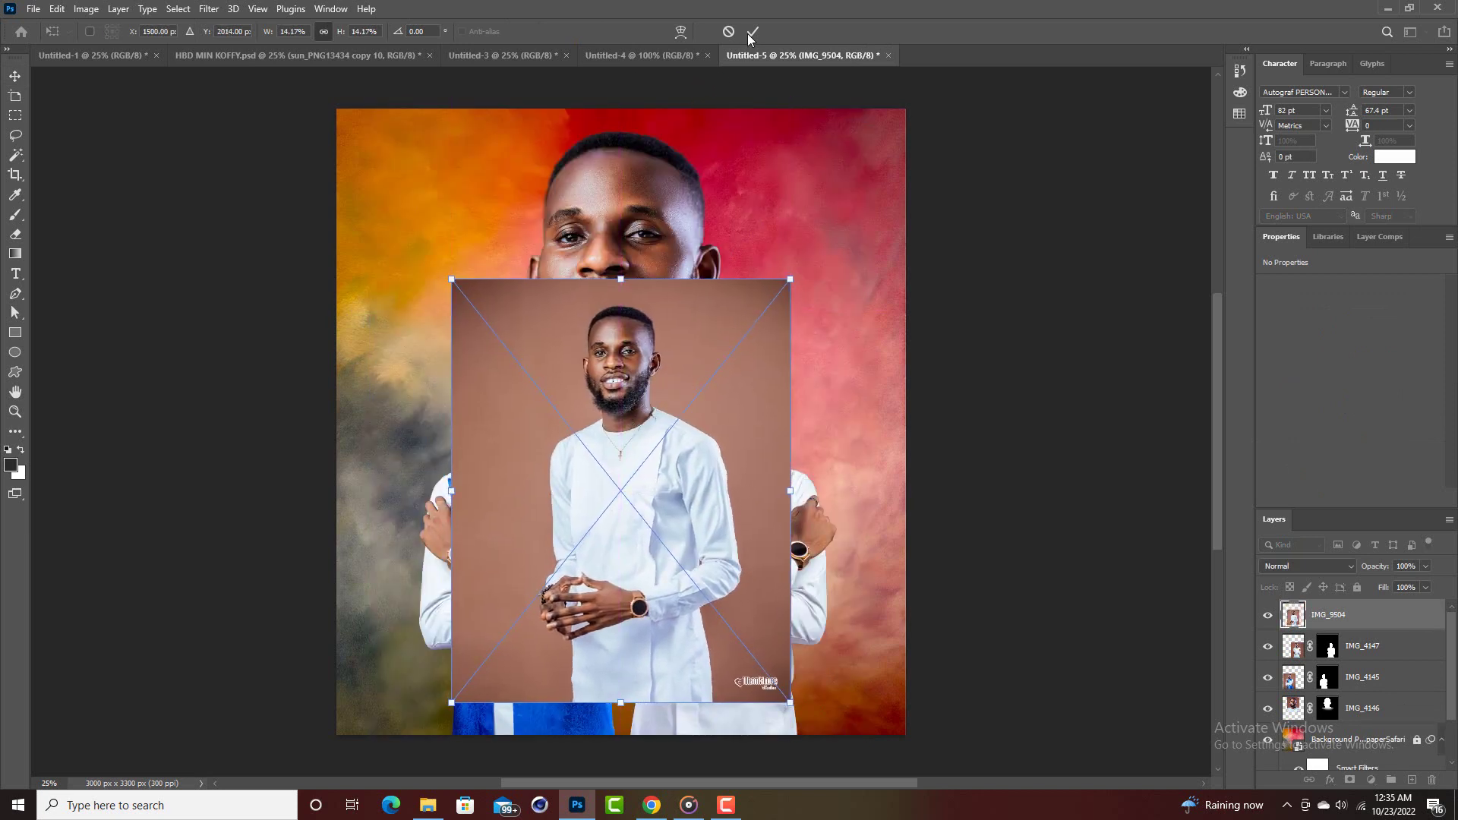
{"action": "key", "text": "Return"}
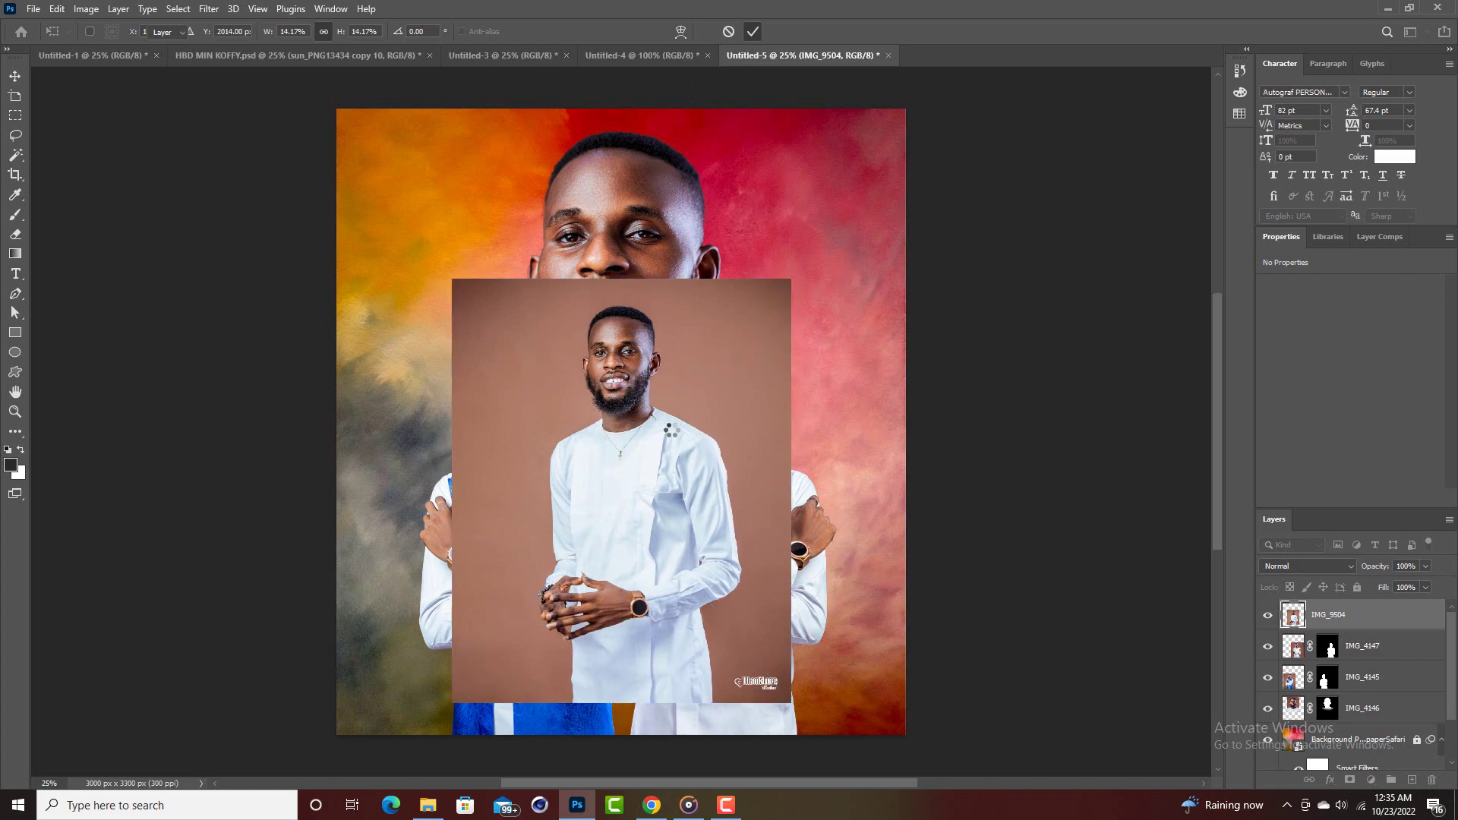
Rasterize the IMG_9504 layer and remove its background.
{"action": "right_click", "coordinate": [1345, 617]}
{"action": "left_click", "coordinate": [1184, 412]}
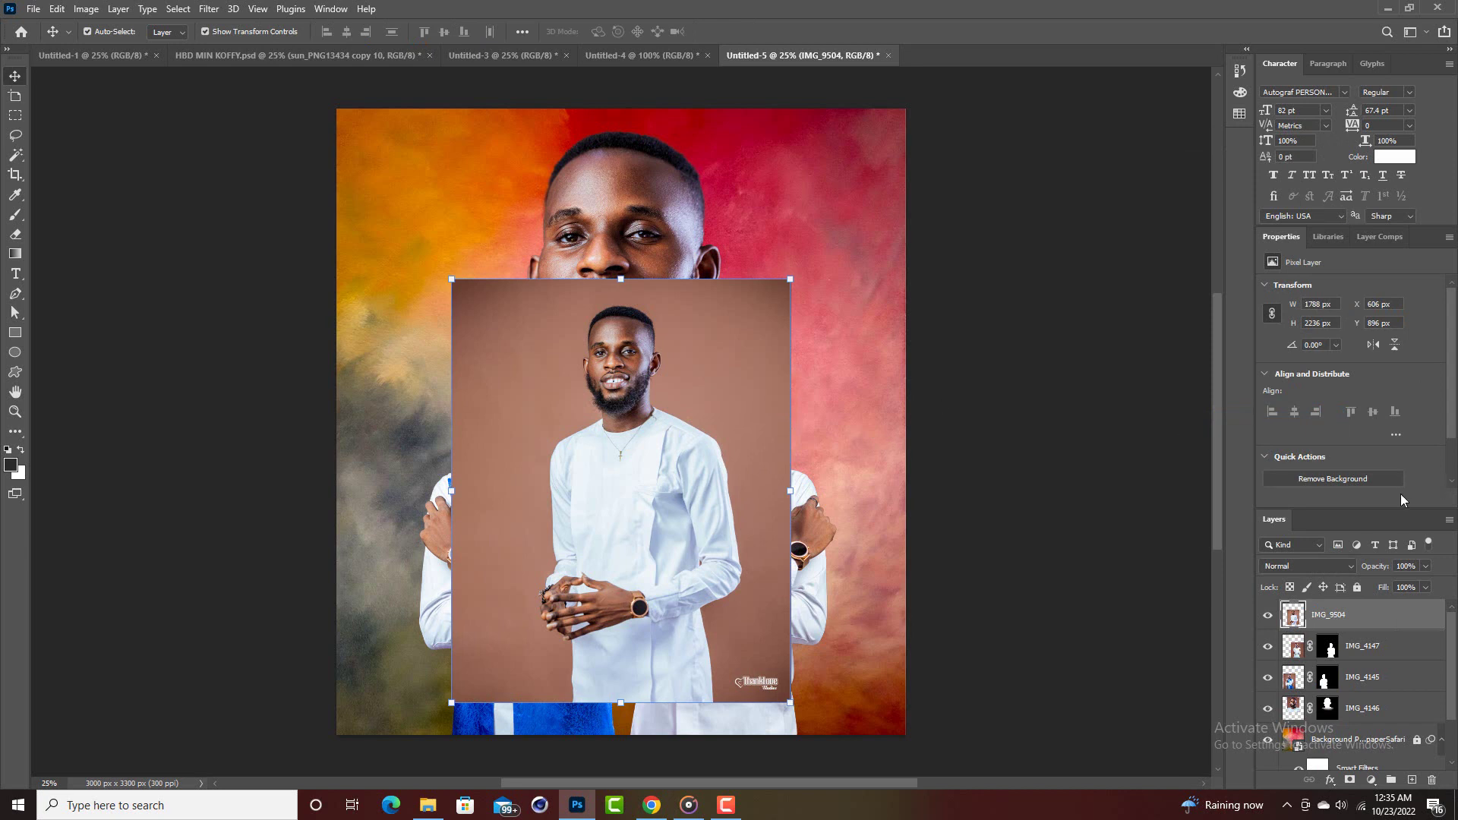
{"action": "left_click", "coordinate": [1340, 480]}
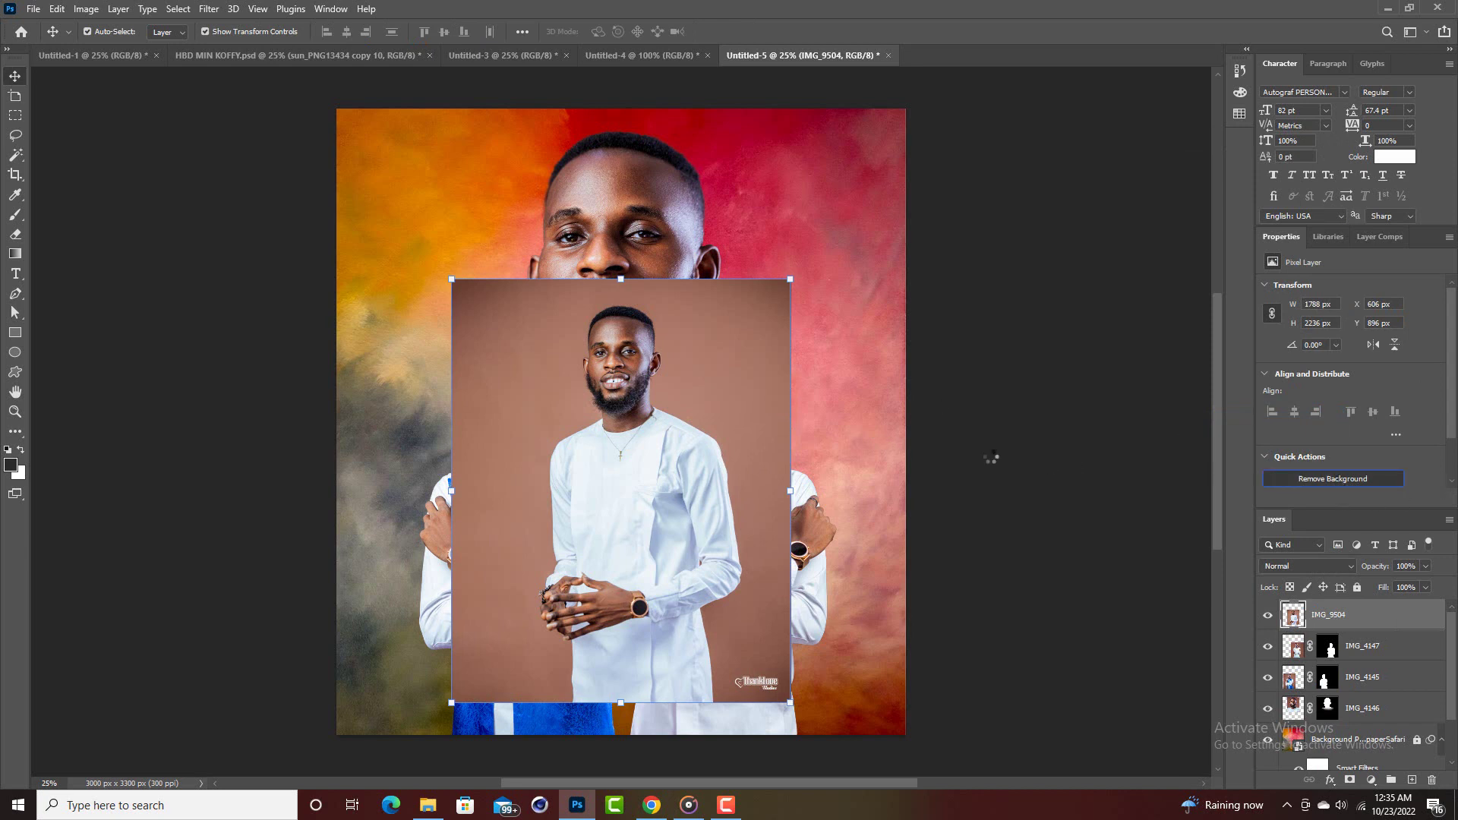
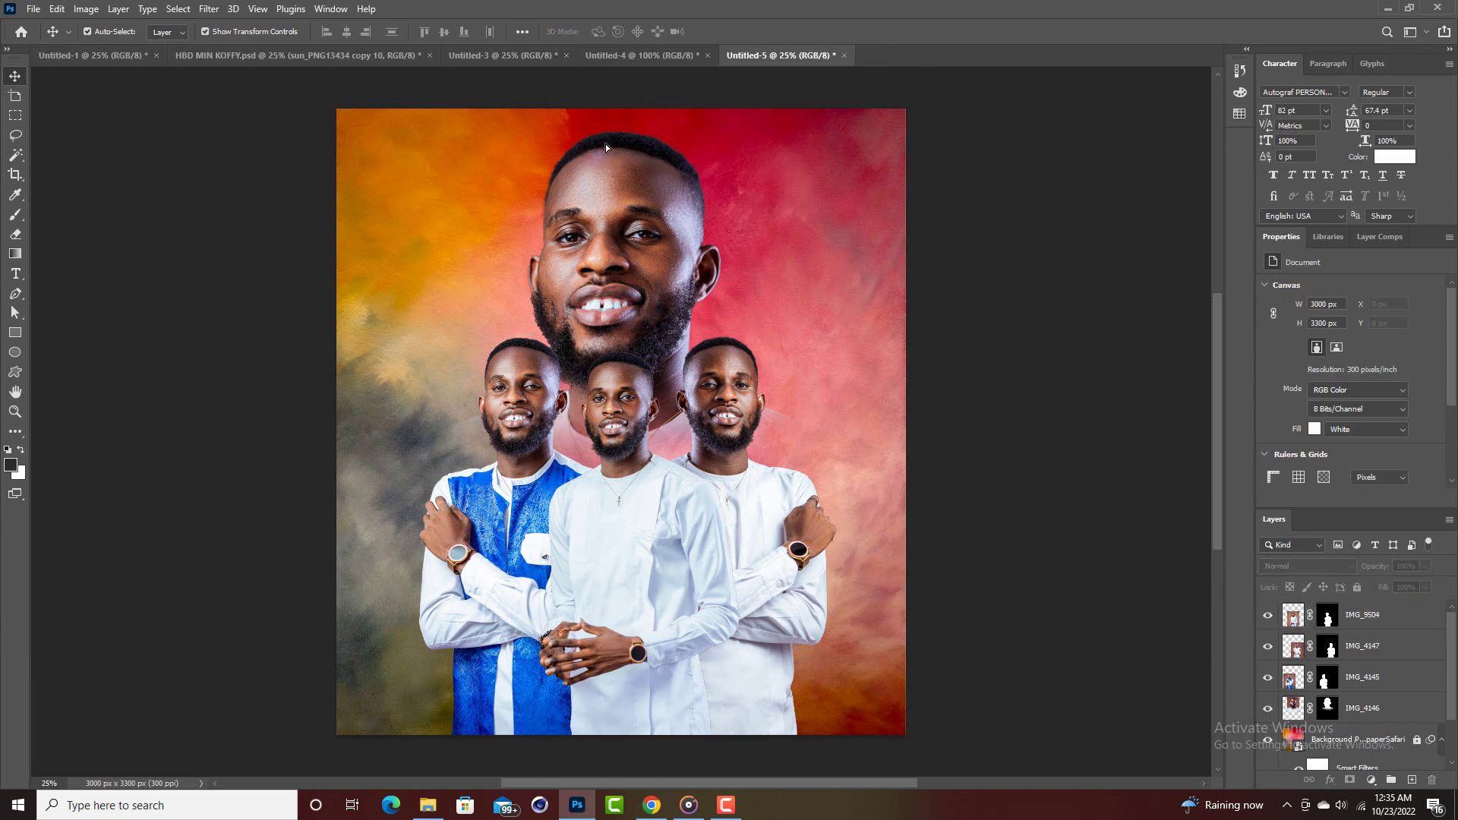
Move the large IMG_4146 portrait slightly up, to about X 611 px and Y -108 px, near the canvas's vertical centre line.
{"action": "left_click_drag", "start_coordinate": [604, 143], "coordinate": [610, 148]}
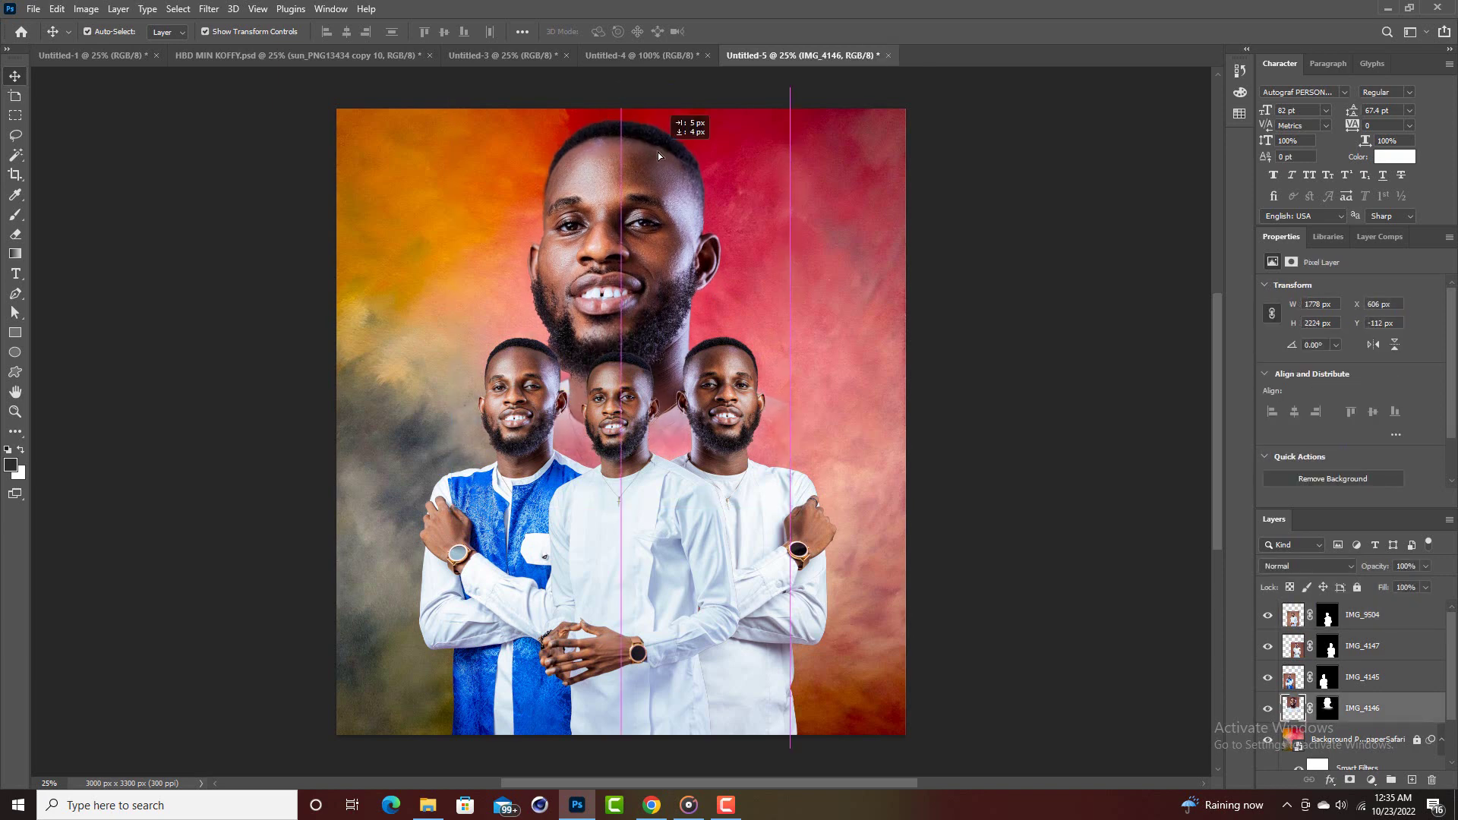
{"action": "left_click", "coordinate": [823, 163]}
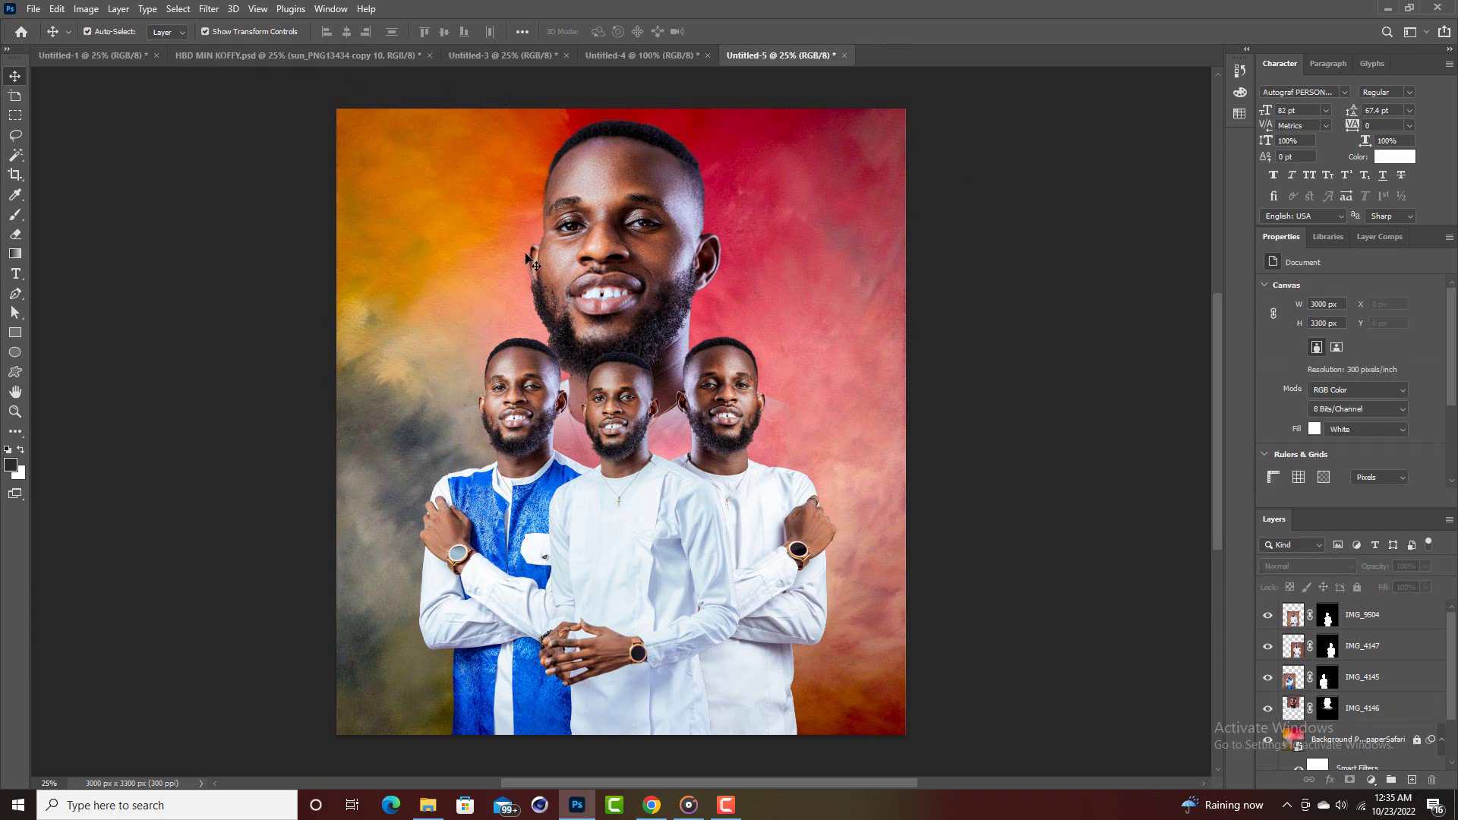
{"action": "left_click", "coordinate": [534, 391]}
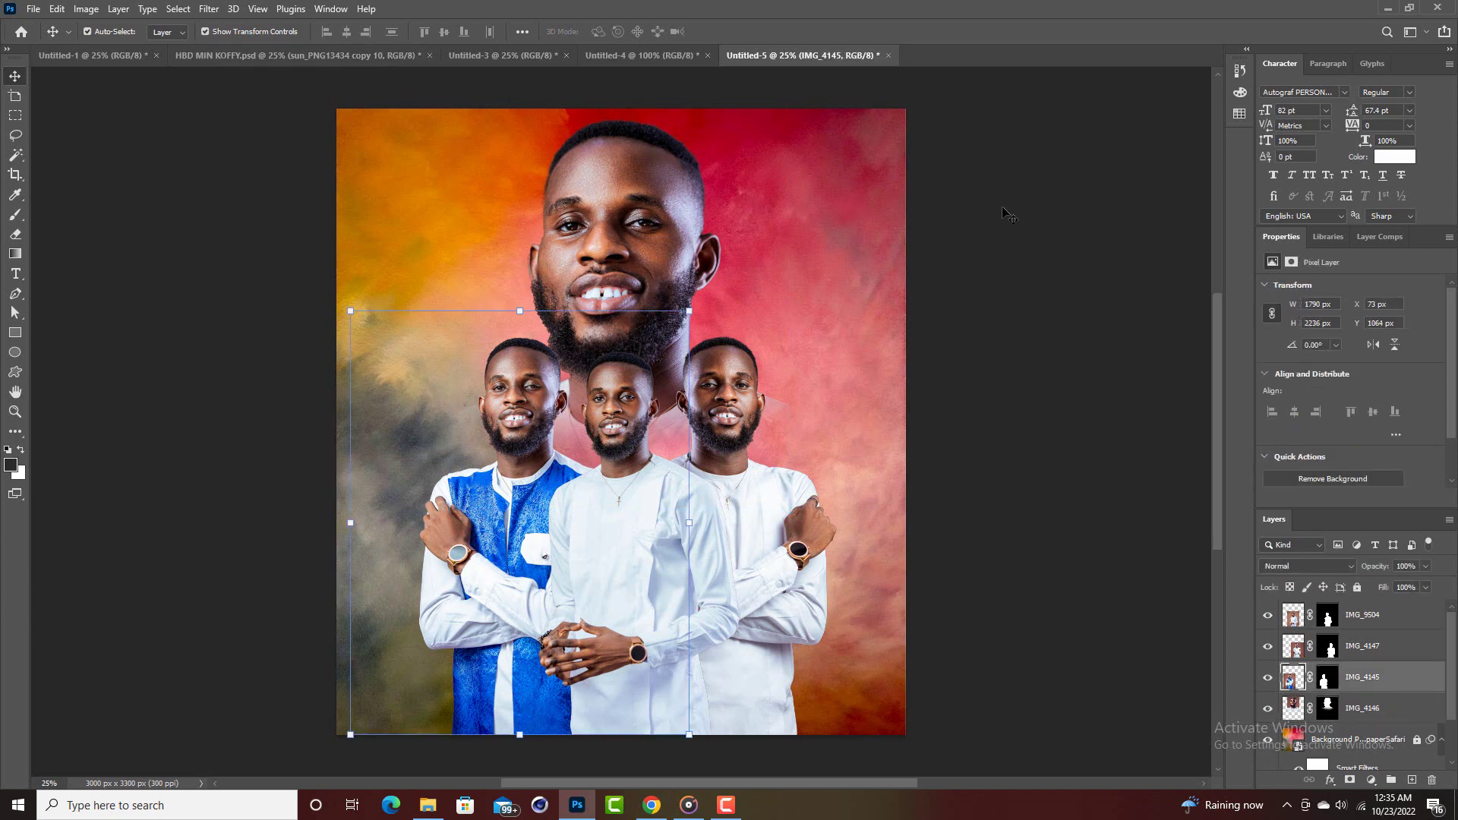
{"action": "left_click", "coordinate": [831, 215]}
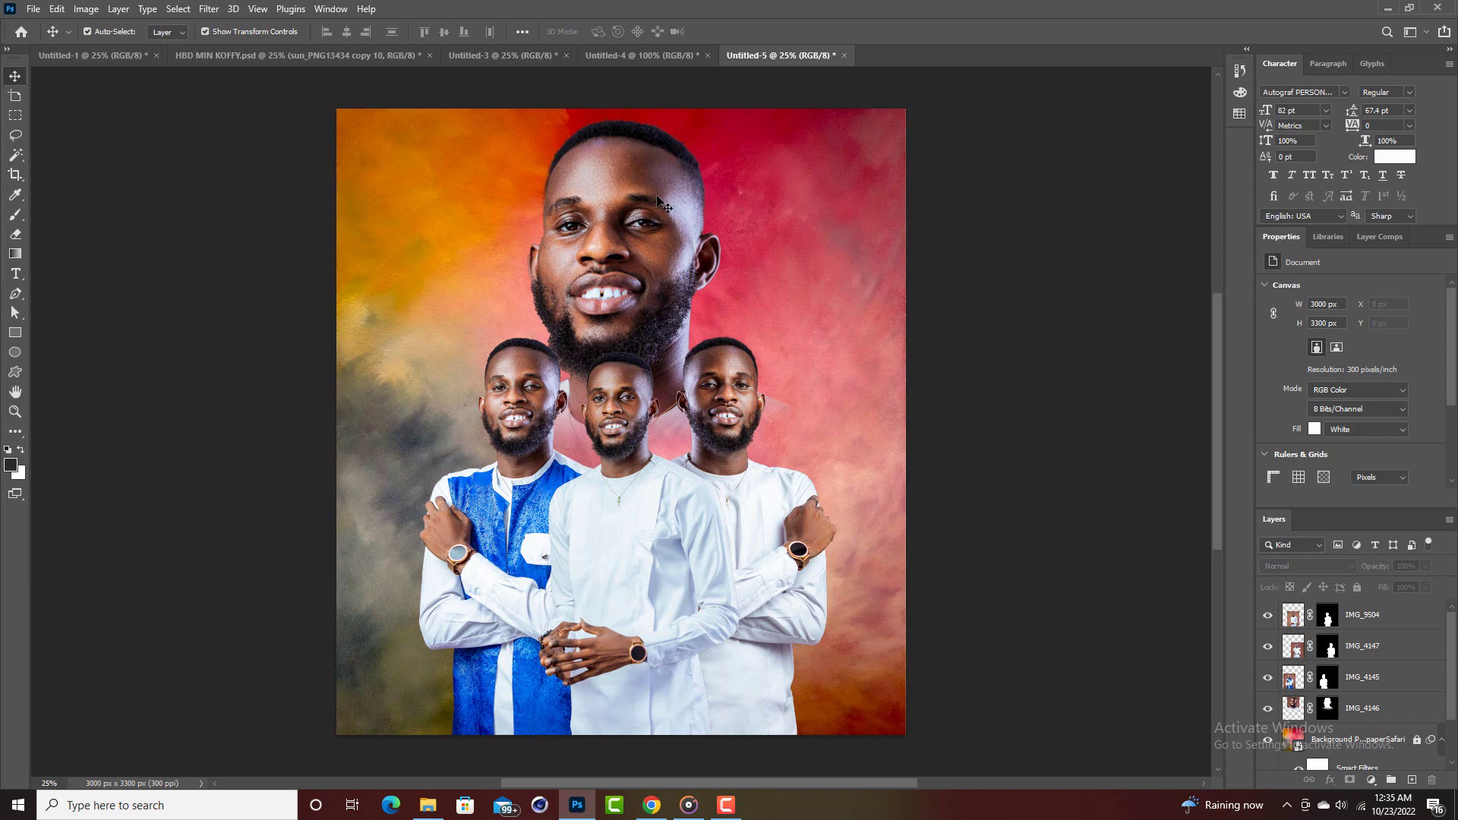
Open the large IMG_4146 portrait in the Camera Raw Filter and set Exposure to +0.35, Contrast to +2 and Texture to +70.
{"action": "left_click", "coordinate": [672, 199]}
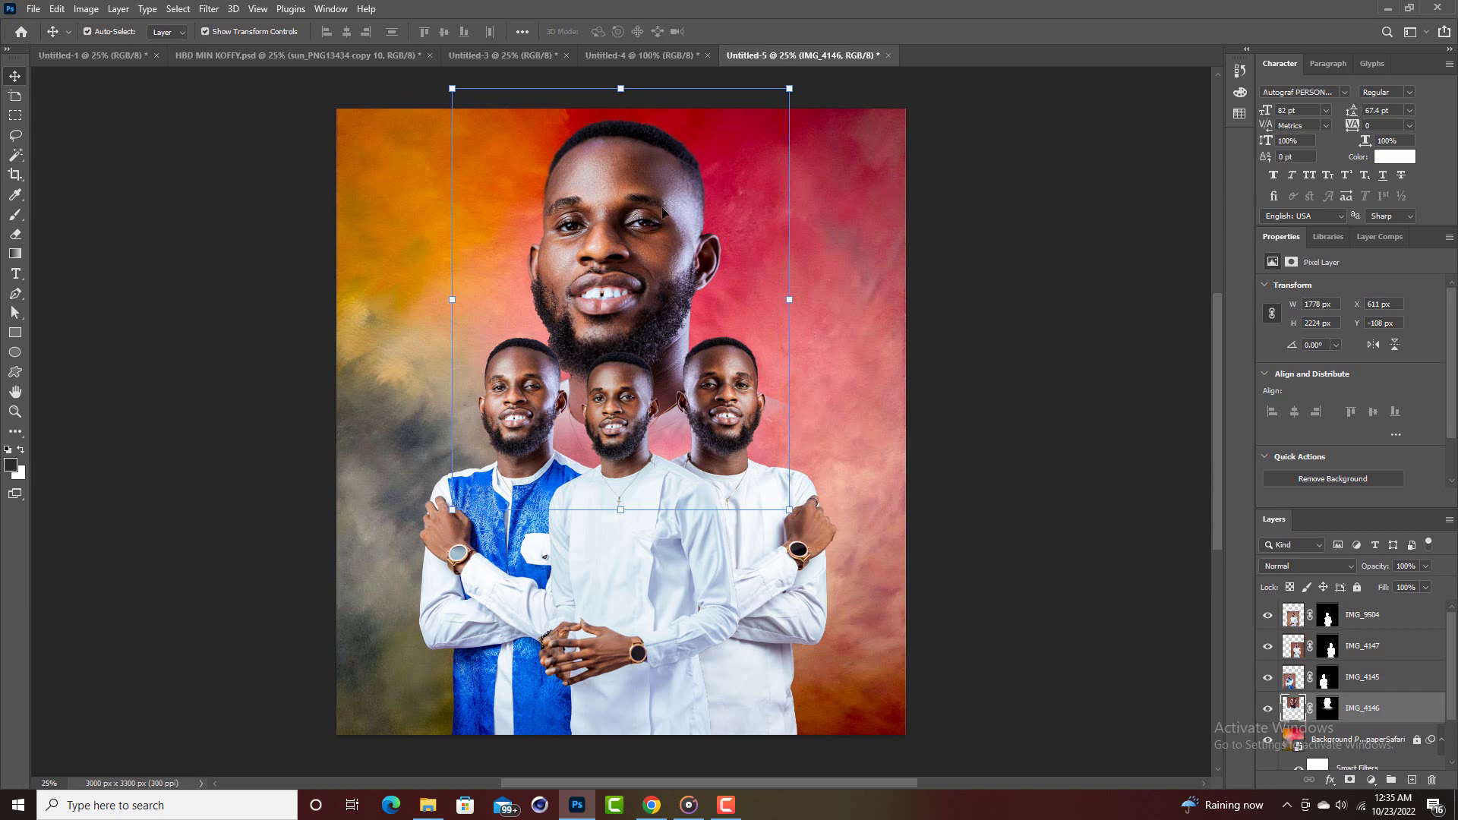
{"action": "left_click", "coordinate": [208, 9]}
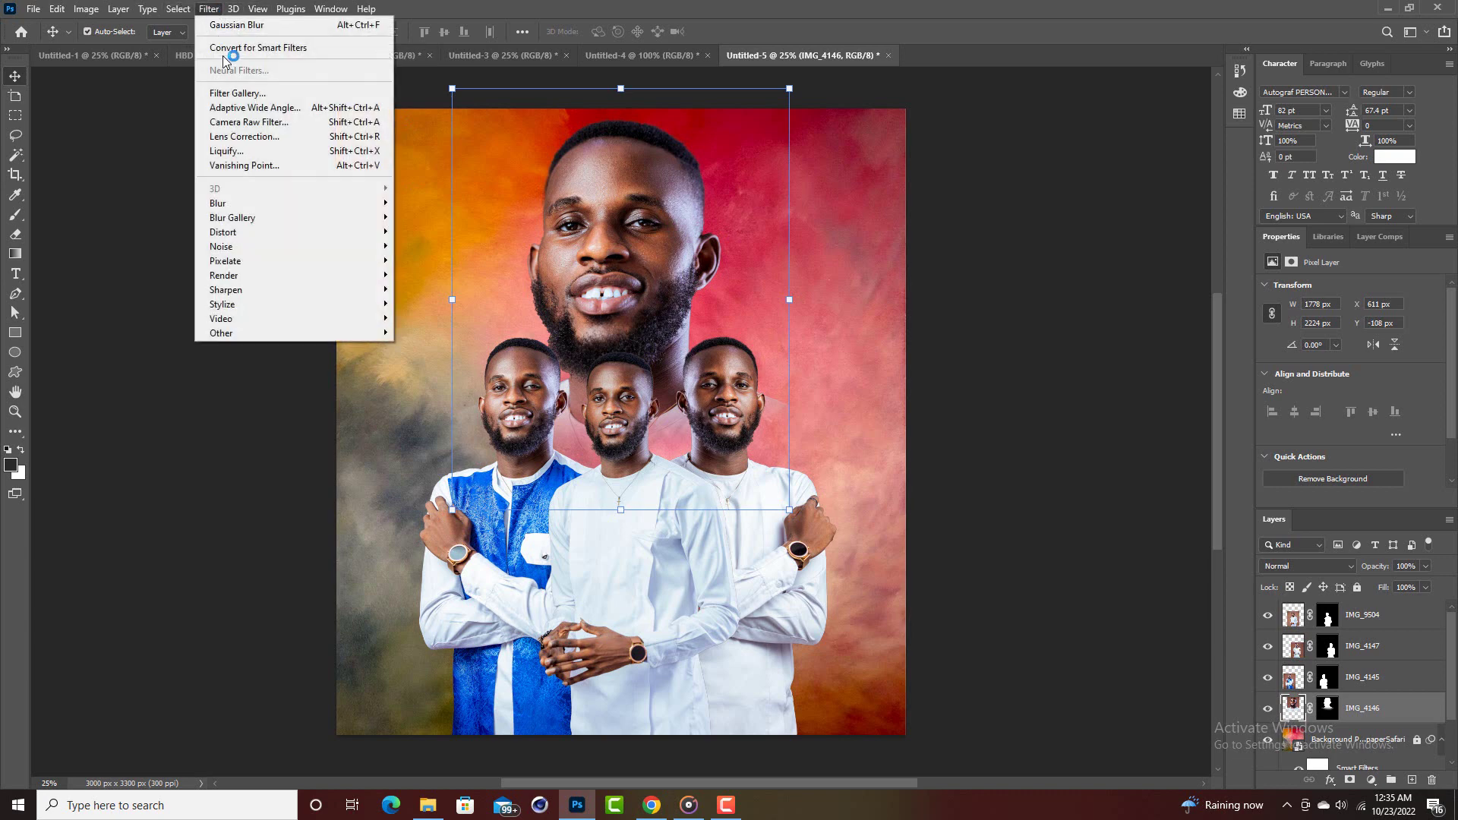
{"action": "left_click", "coordinate": [236, 124]}
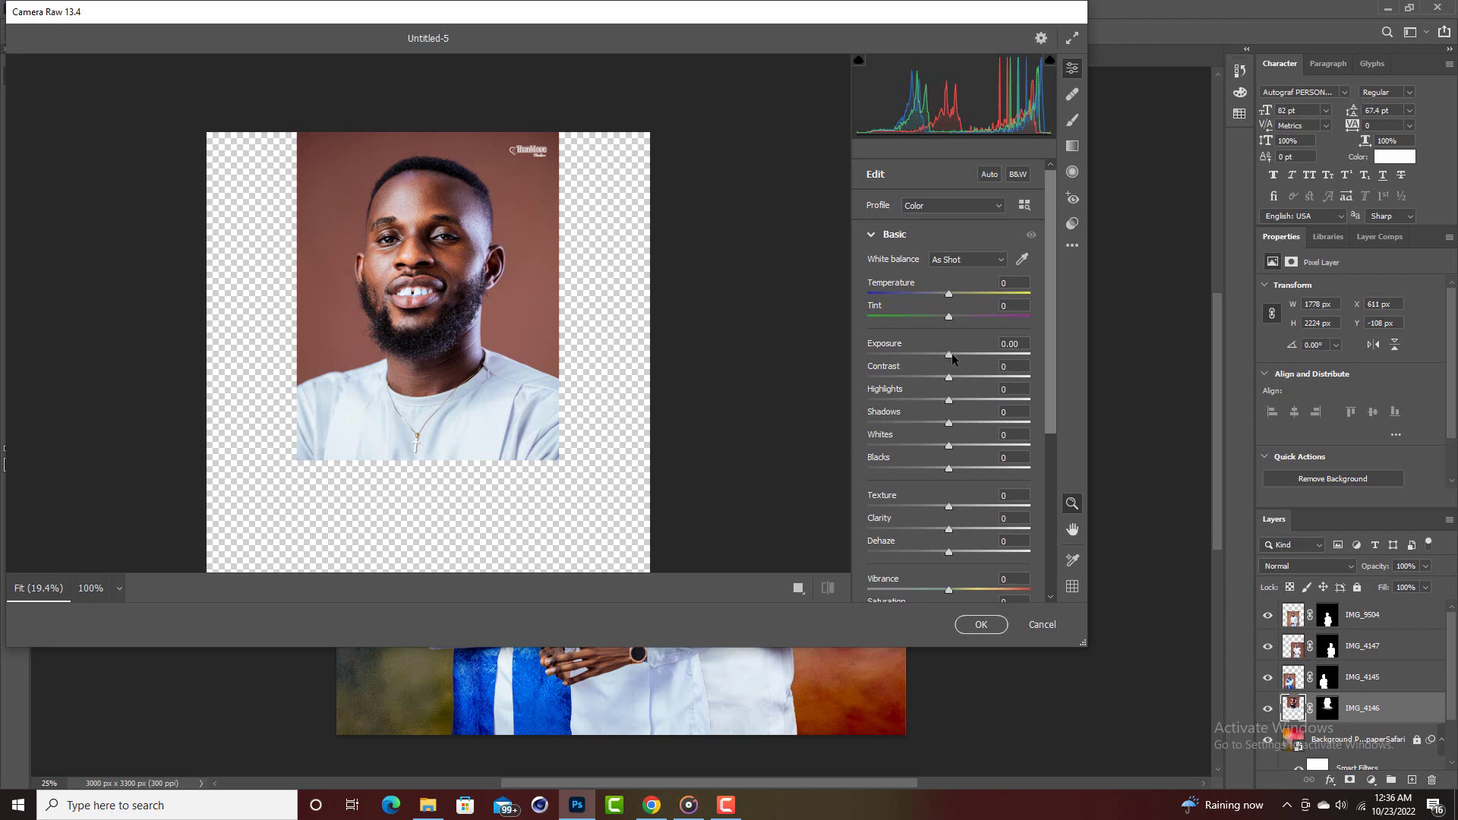
{"action": "left_click_drag", "start_coordinate": [951, 354], "coordinate": [956, 354]}
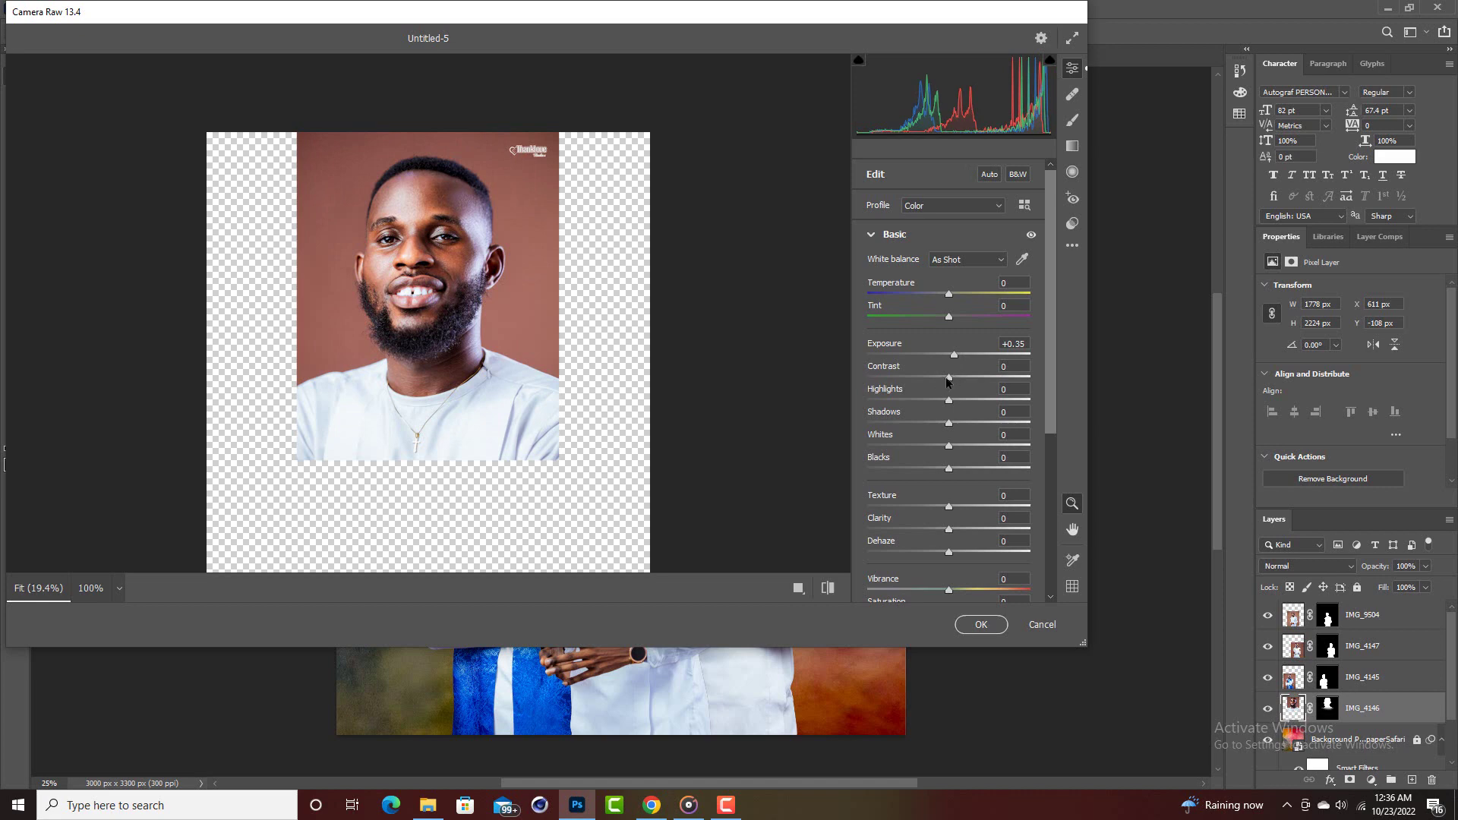
{"action": "left_click", "coordinate": [950, 379]}
{"action": "scroll", "coordinate": [948, 440], "scroll_direction": "down", "scroll_amount": 1}
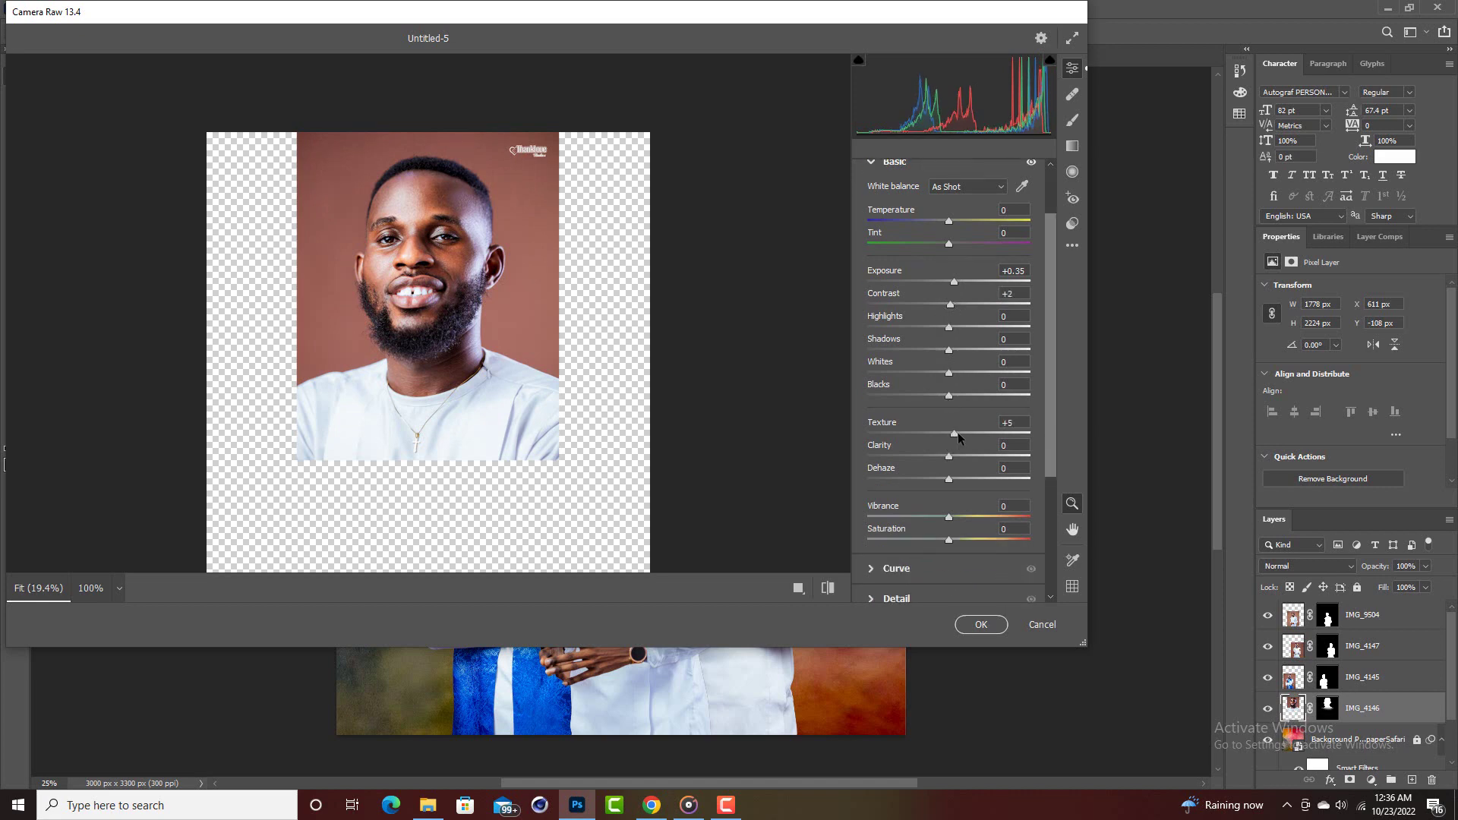
{"action": "left_click_drag", "start_coordinate": [958, 431], "coordinate": [982, 431]}
Load the "PSDESIRE - Intense _ Dramatic Portraits.xmp" settings in Camera Raw and apply the filter to the large portrait.
{"action": "left_click", "coordinate": [1072, 246]}
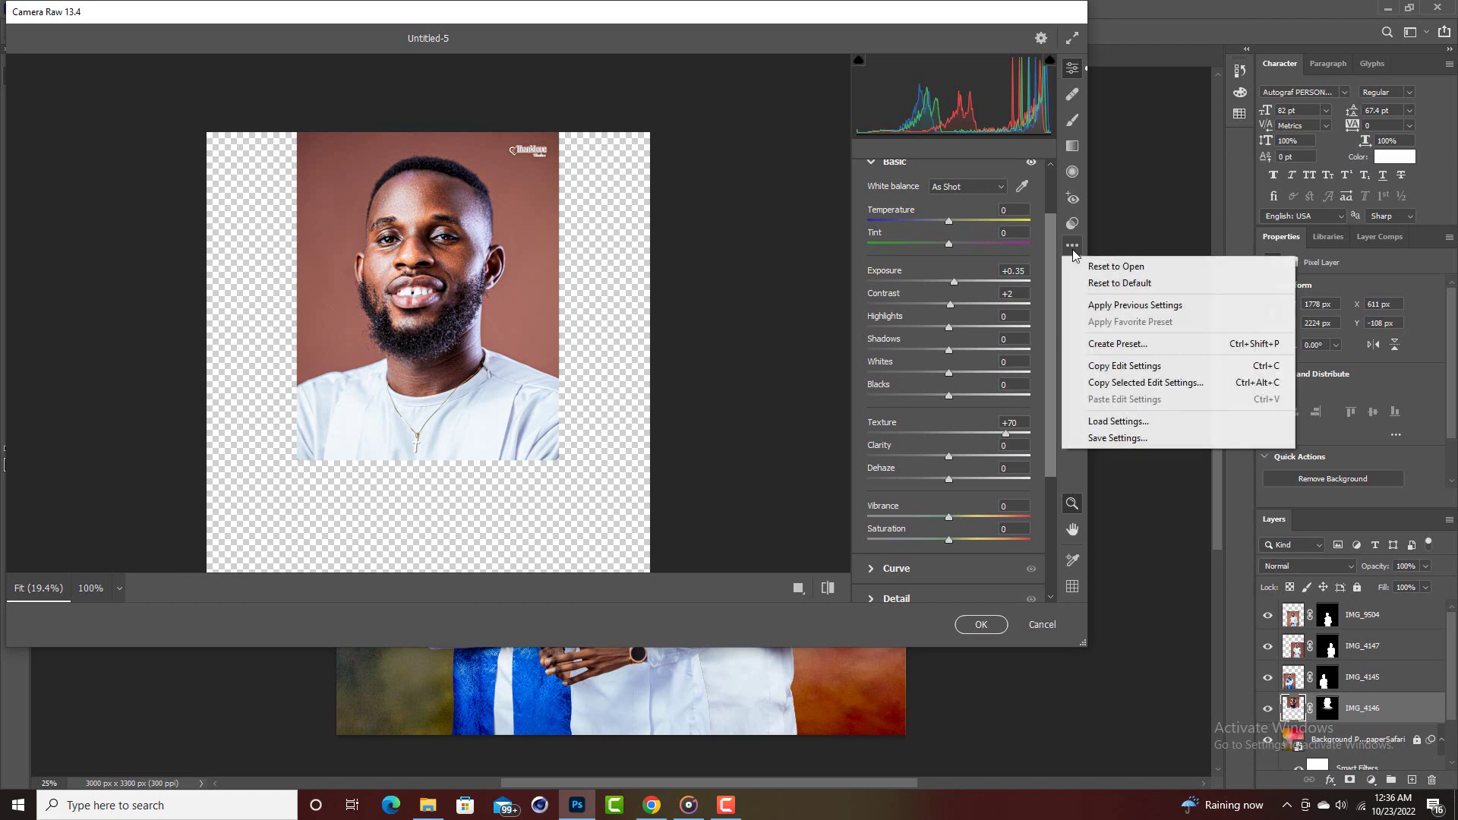
{"action": "left_click", "coordinate": [1097, 422]}
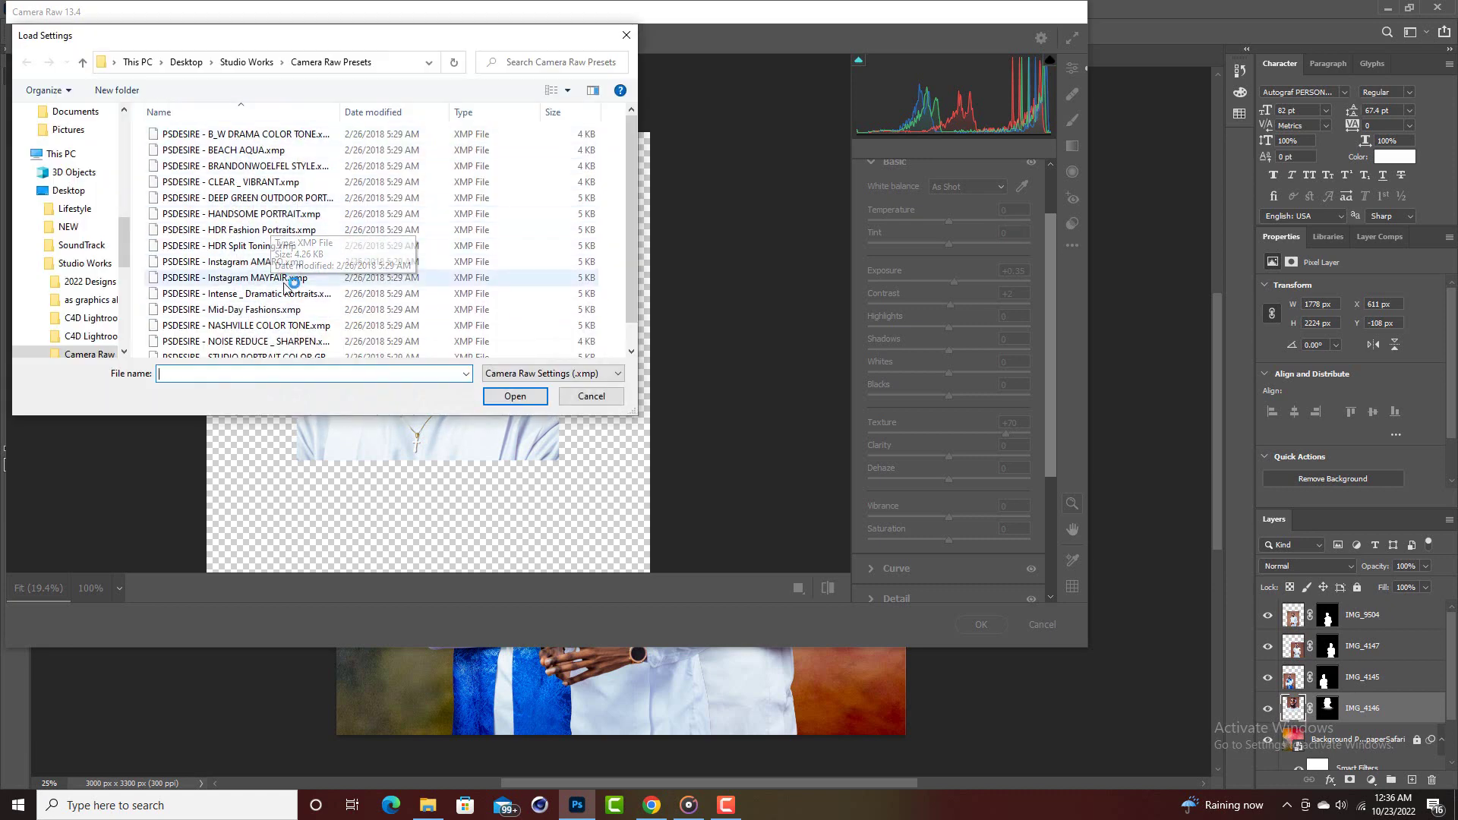
{"action": "scroll", "coordinate": [304, 271], "scroll_direction": "down", "scroll_amount": 1}
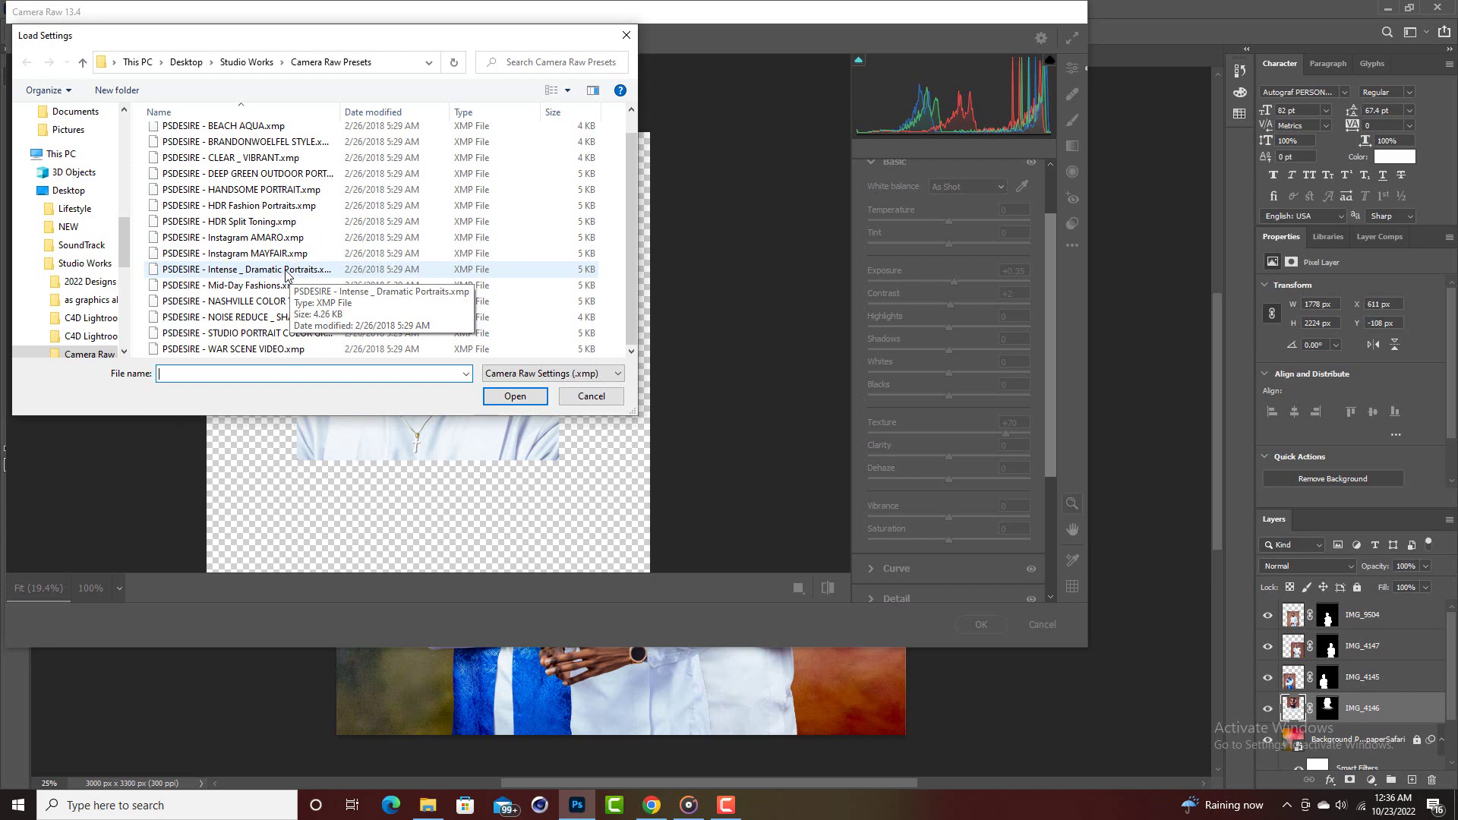
{"action": "left_click", "coordinate": [287, 270]}
{"action": "left_click", "coordinate": [515, 396]}
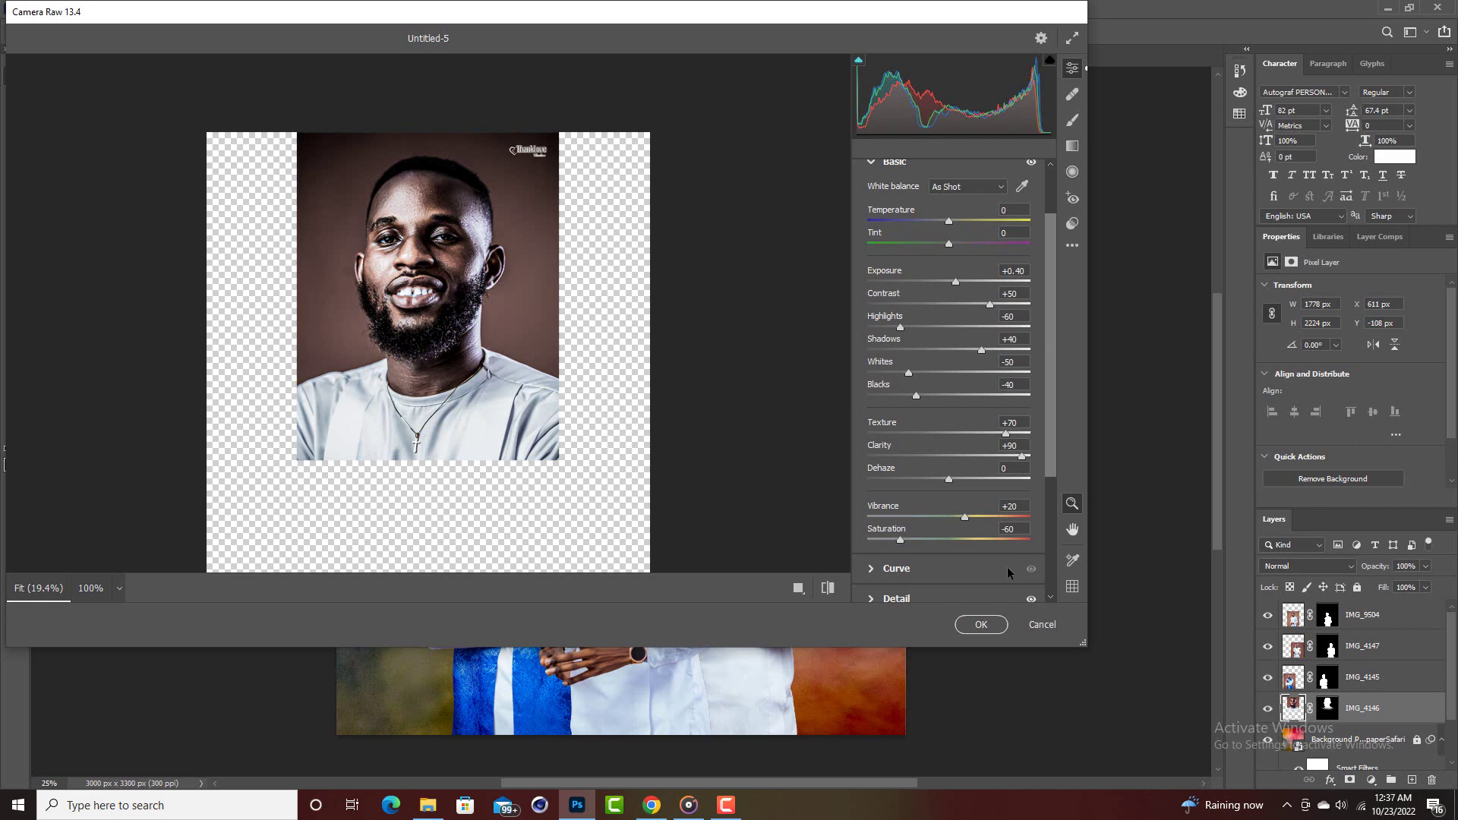
{"action": "left_click", "coordinate": [980, 625]}
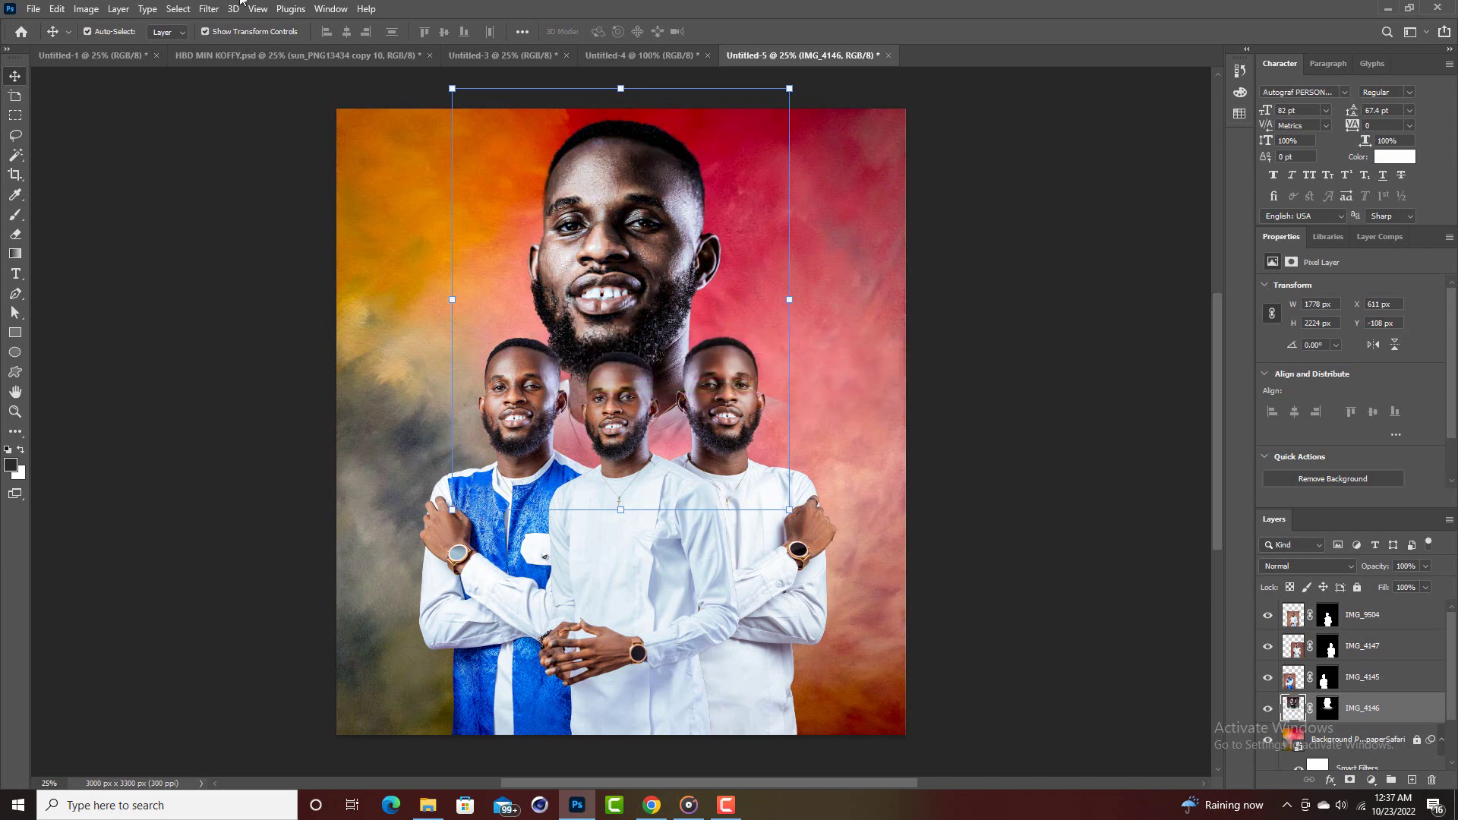
Raise the large portrait's brightness to 20 with a Brightness/Contrast adjustment, then deselect the layer.
{"action": "left_click", "coordinate": [87, 9]}
{"action": "mouse_move", "coordinate": [102, 48]}
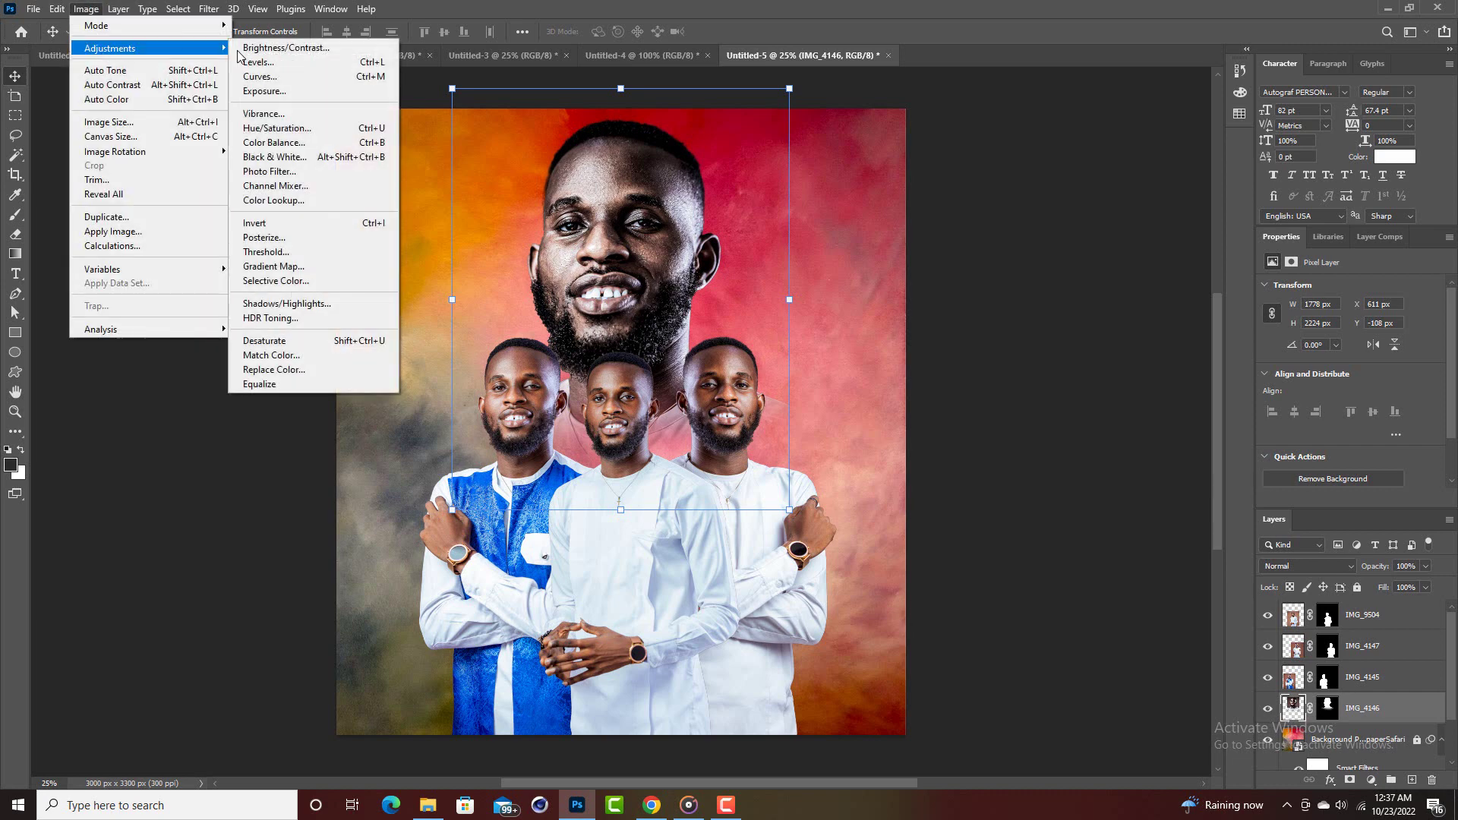
{"action": "left_click", "coordinate": [273, 48]}
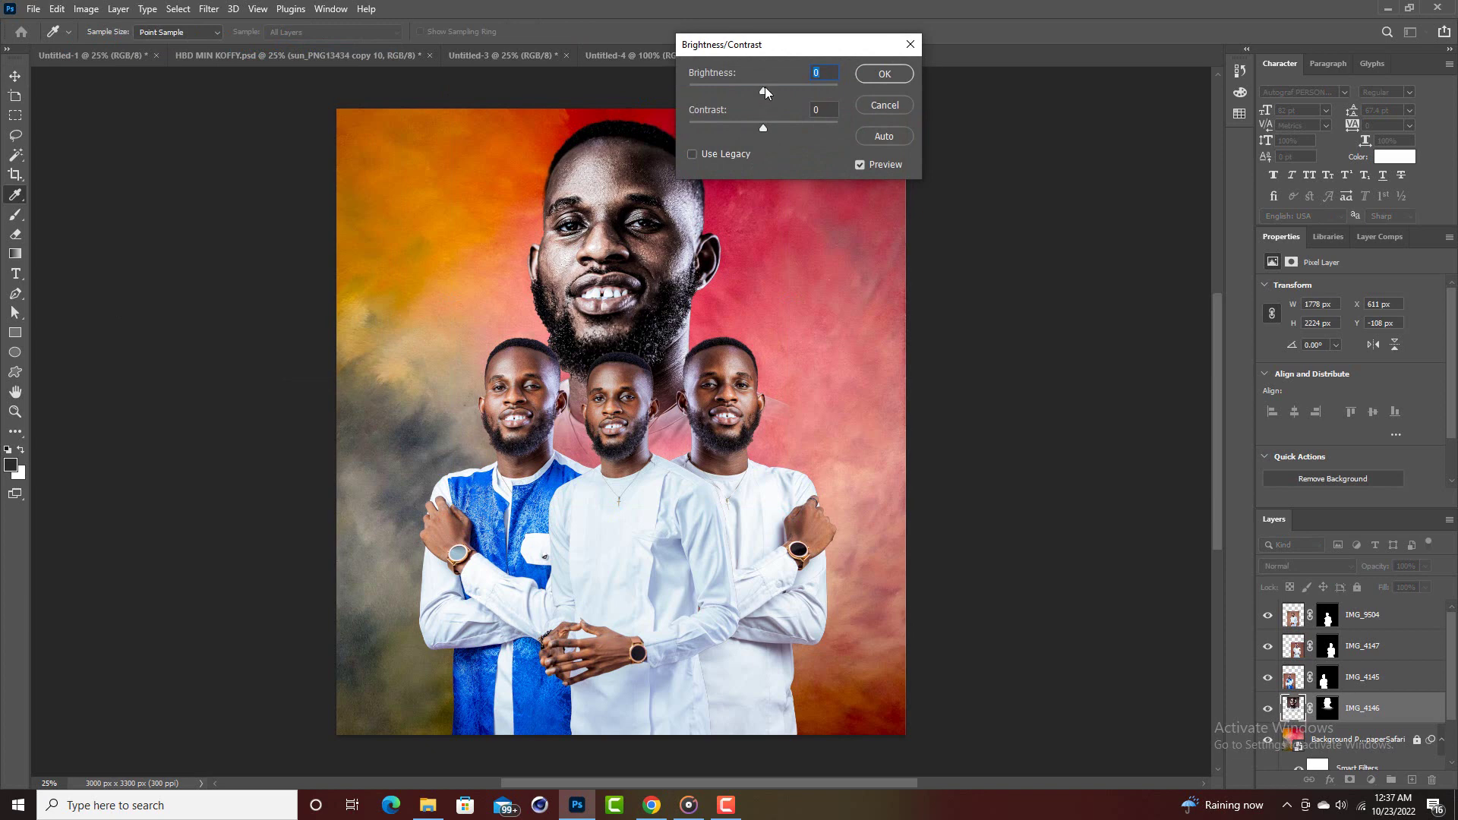
{"action": "left_click_drag", "start_coordinate": [764, 86], "coordinate": [771, 86]}
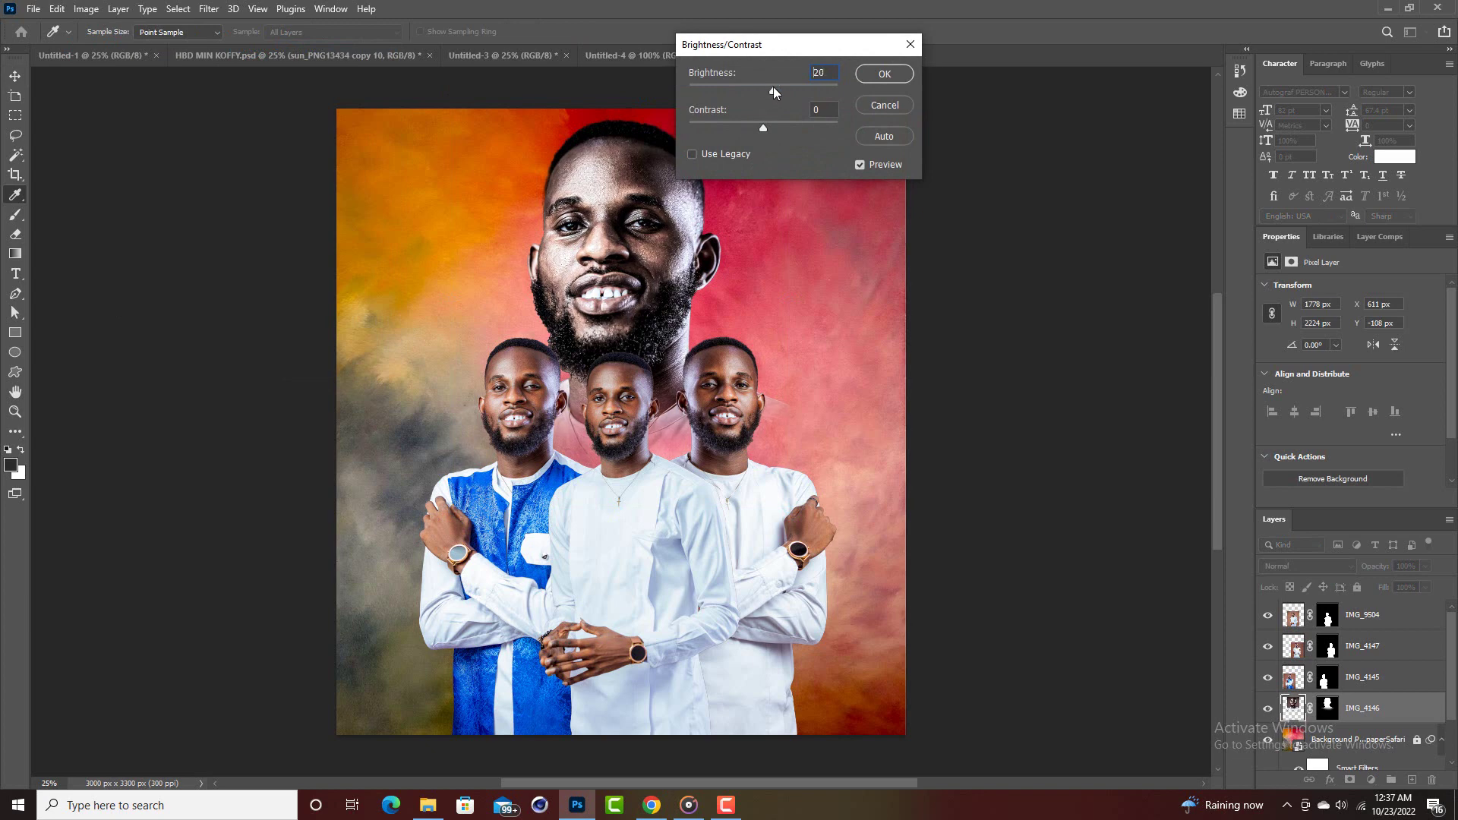
{"action": "left_click", "coordinate": [875, 73]}
{"action": "key", "text": "v"}
{"action": "left_click", "coordinate": [1018, 274]}
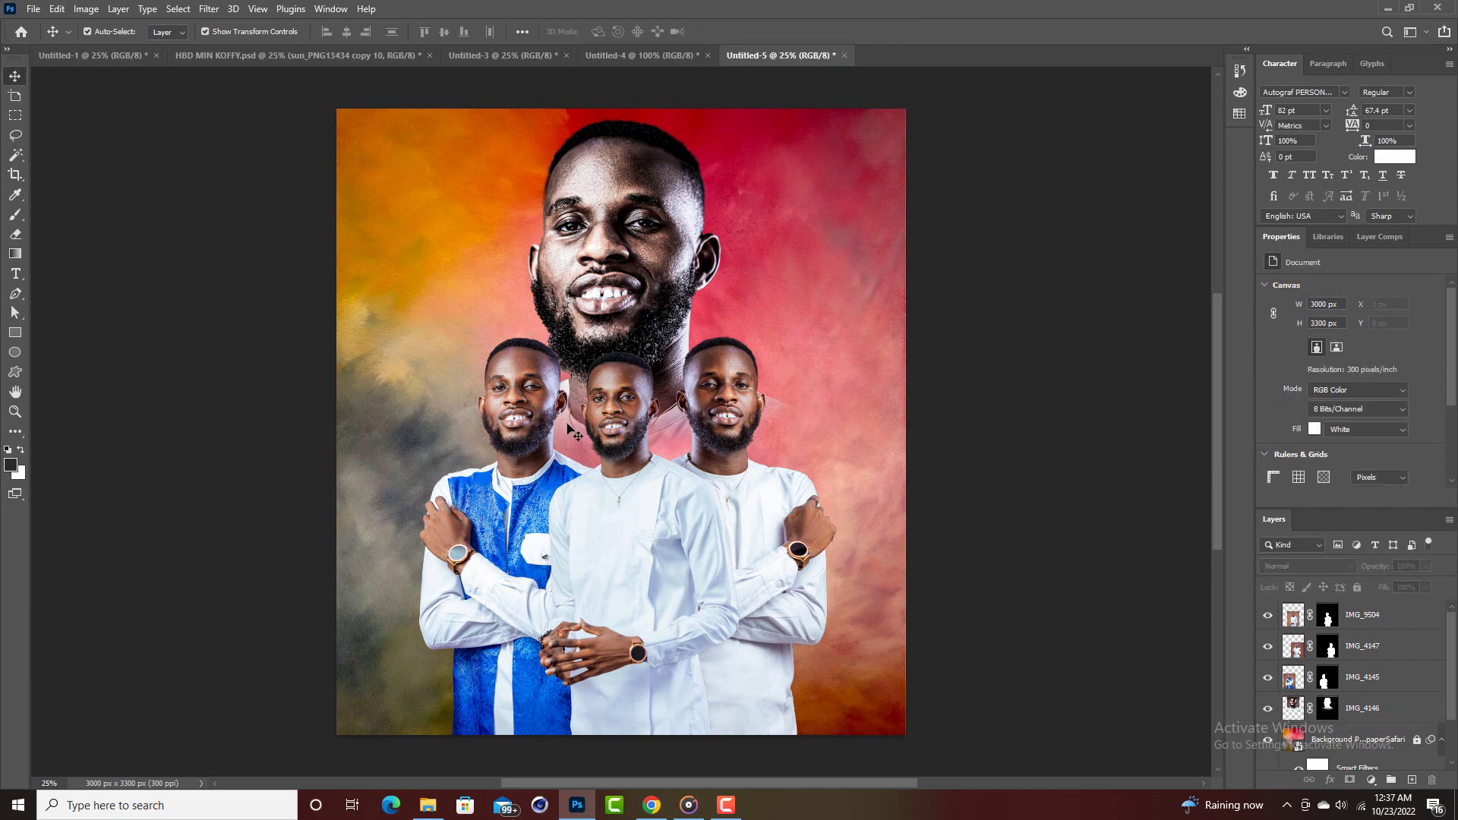
Raise the brightness of the centre figure, IMG_9504, to 11 with a Brightness/Contrast adjustment.
{"action": "left_click", "coordinate": [601, 403]}
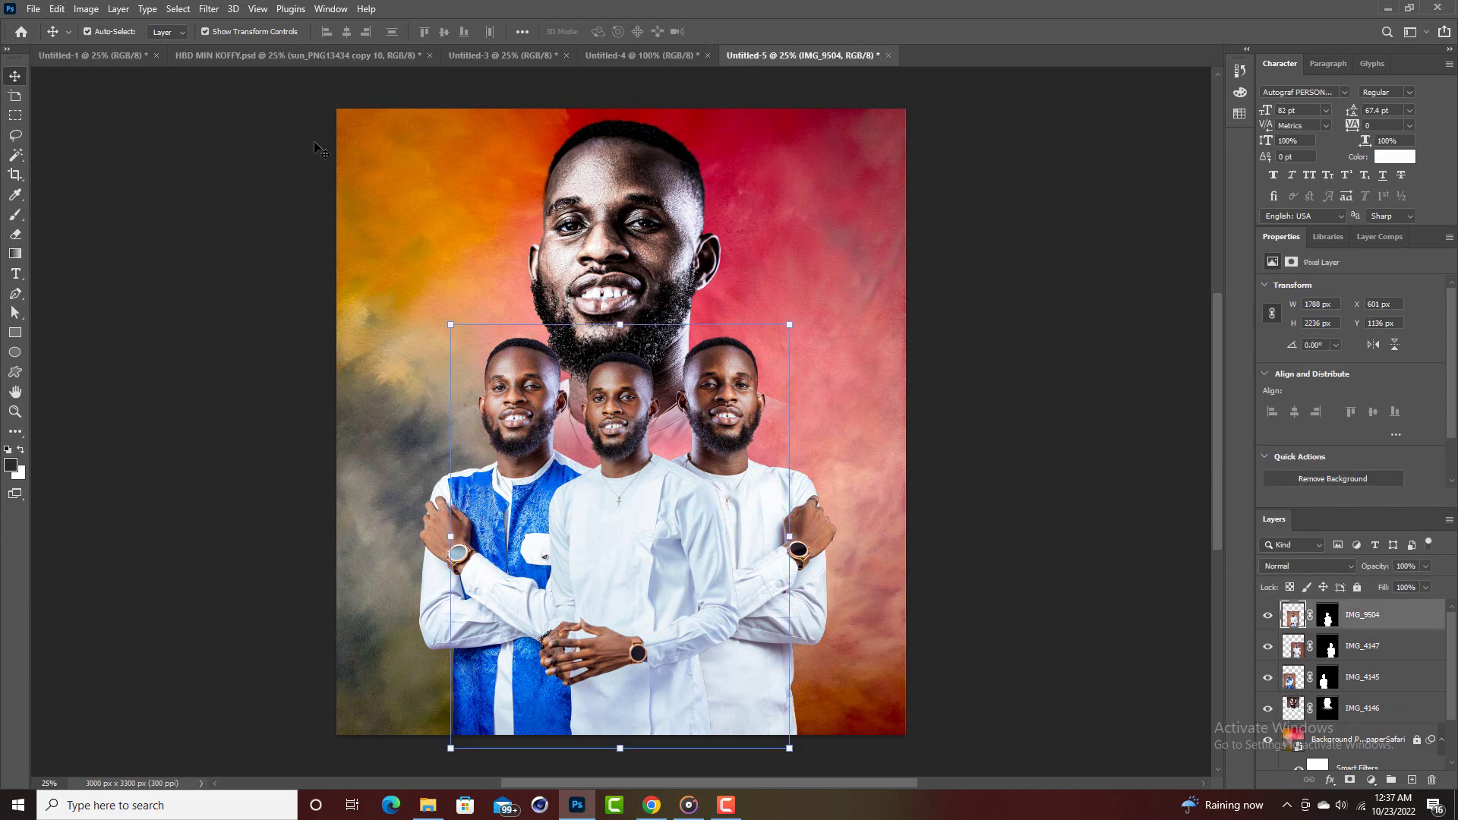
{"action": "left_click", "coordinate": [209, 9]}
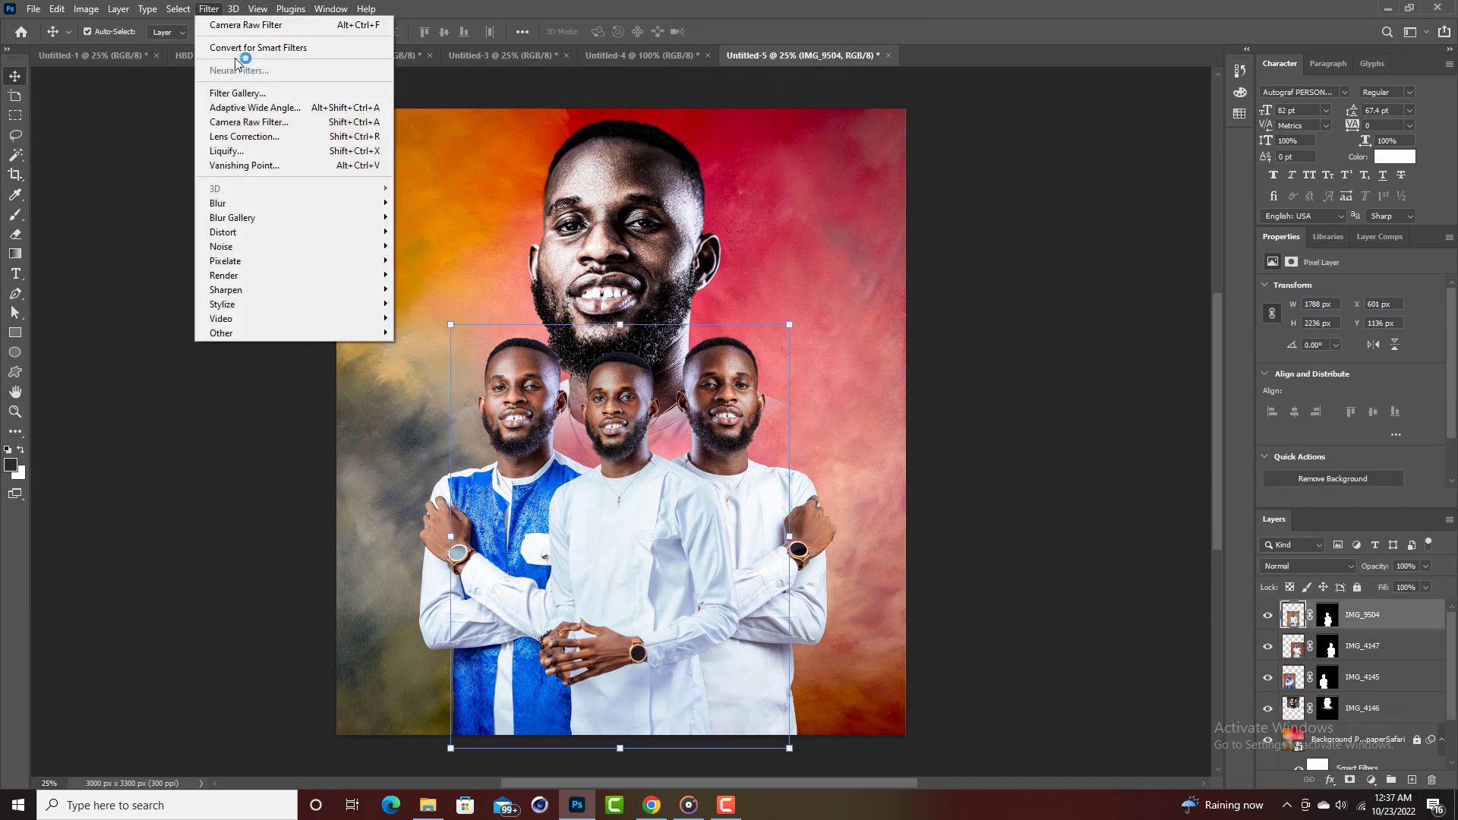
{"action": "left_click", "coordinate": [238, 50]}
{"action": "left_click", "coordinate": [57, 8]}
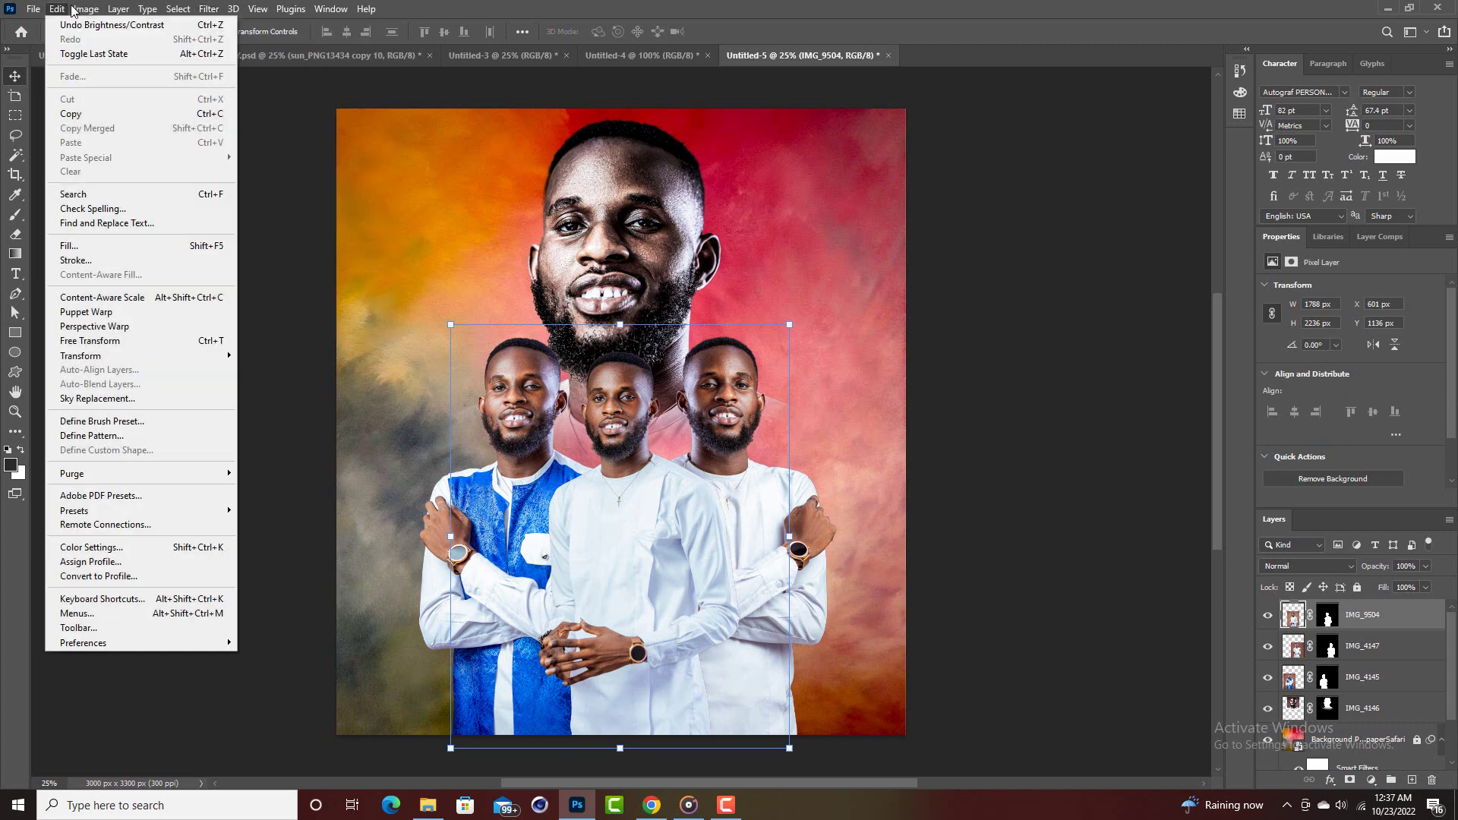
{"action": "left_click", "coordinate": [79, 10]}
{"action": "mouse_move", "coordinate": [97, 48]}
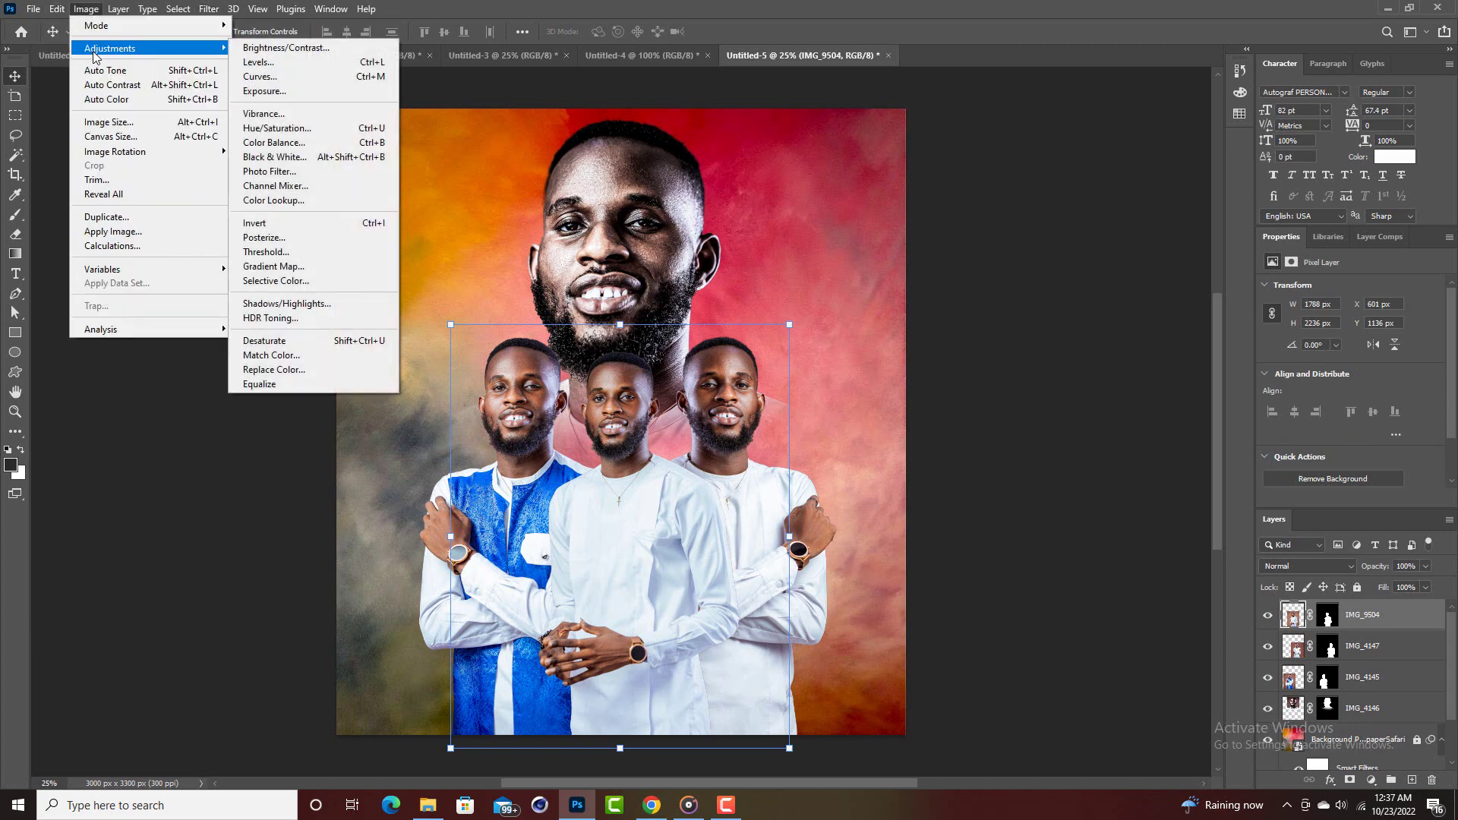
{"action": "left_click", "coordinate": [266, 50]}
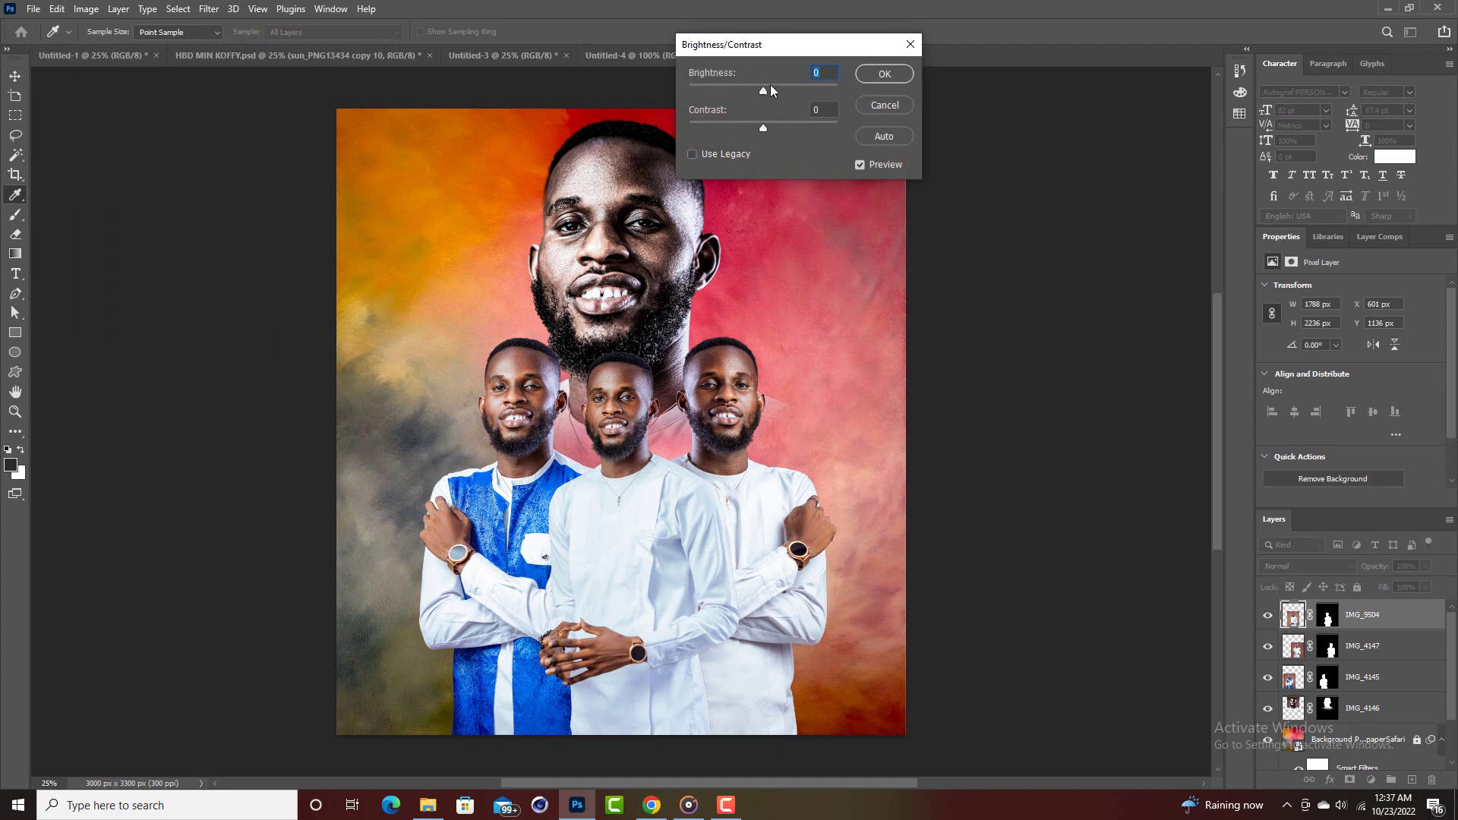
{"action": "left_click_drag", "start_coordinate": [765, 88], "coordinate": [774, 89]}
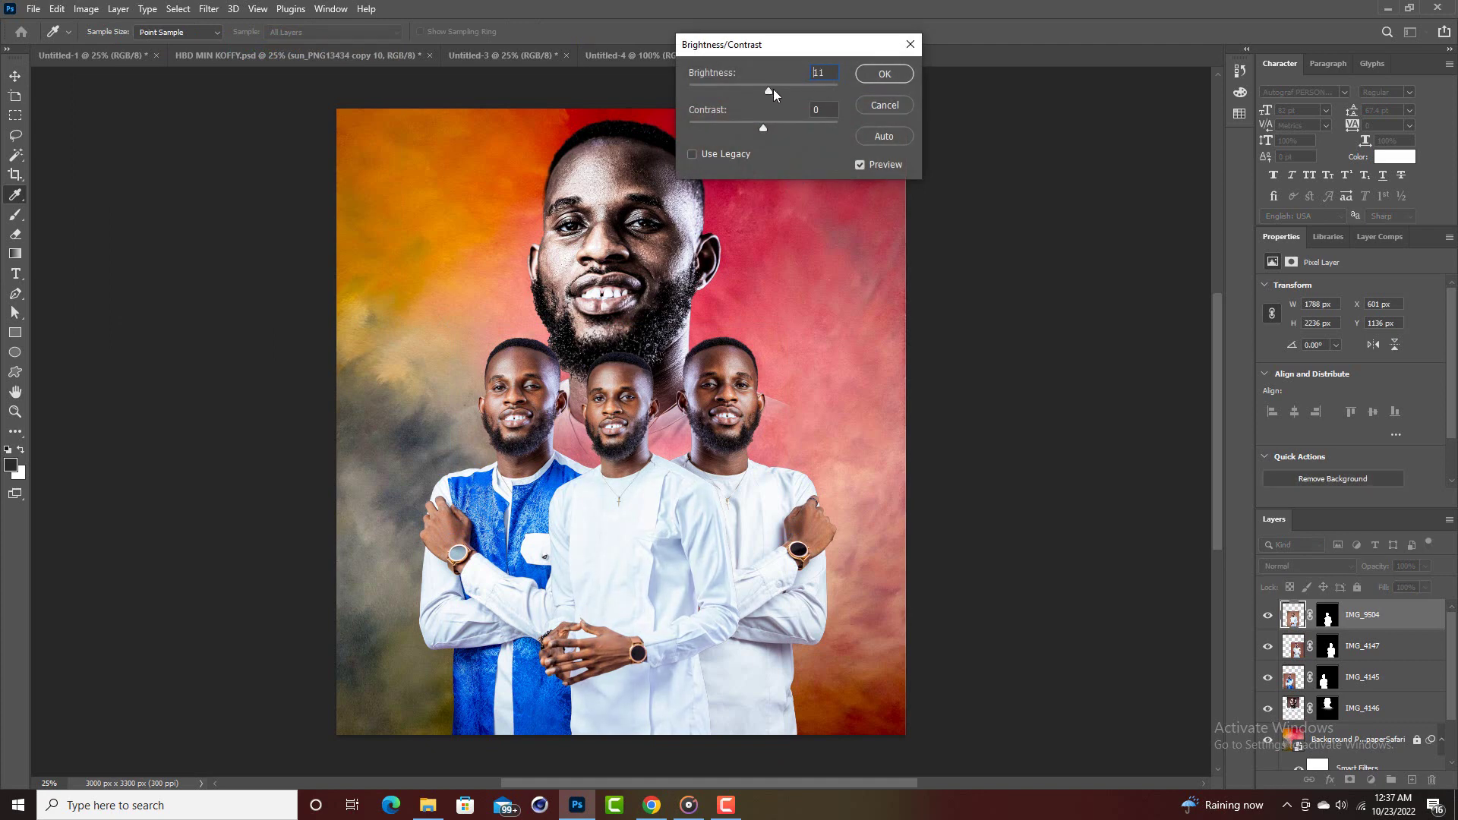
{"action": "key", "text": "Return"}
{"action": "key", "text": "v"}
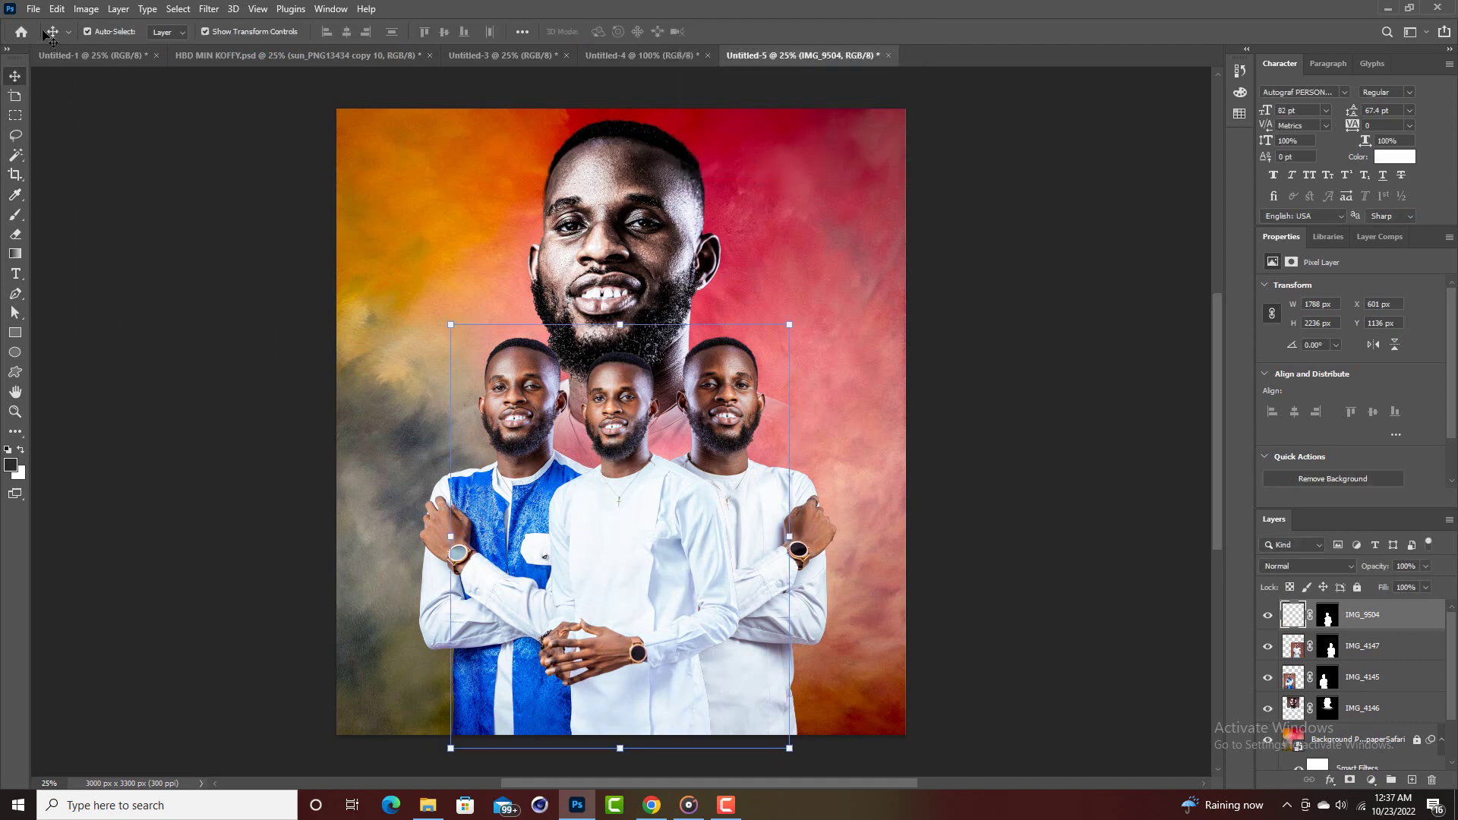
Raise the brightness of the figure in blue, IMG_4145, to 14 with a Brightness/Contrast adjustment.
{"action": "left_click", "coordinate": [505, 410]}
{"action": "left_click", "coordinate": [86, 9]}
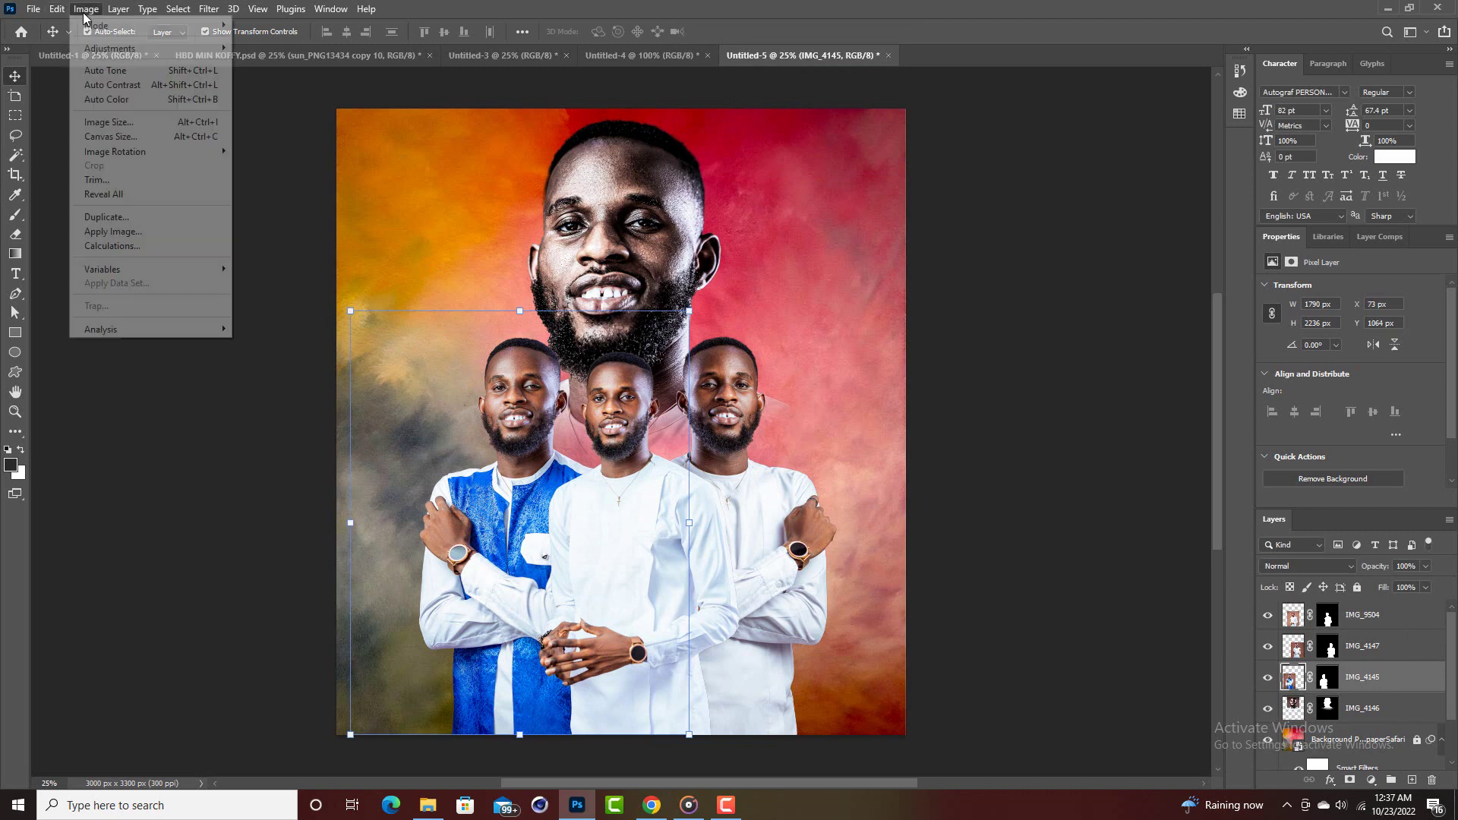
{"action": "mouse_move", "coordinate": [114, 48]}
{"action": "left_click", "coordinate": [261, 51]}
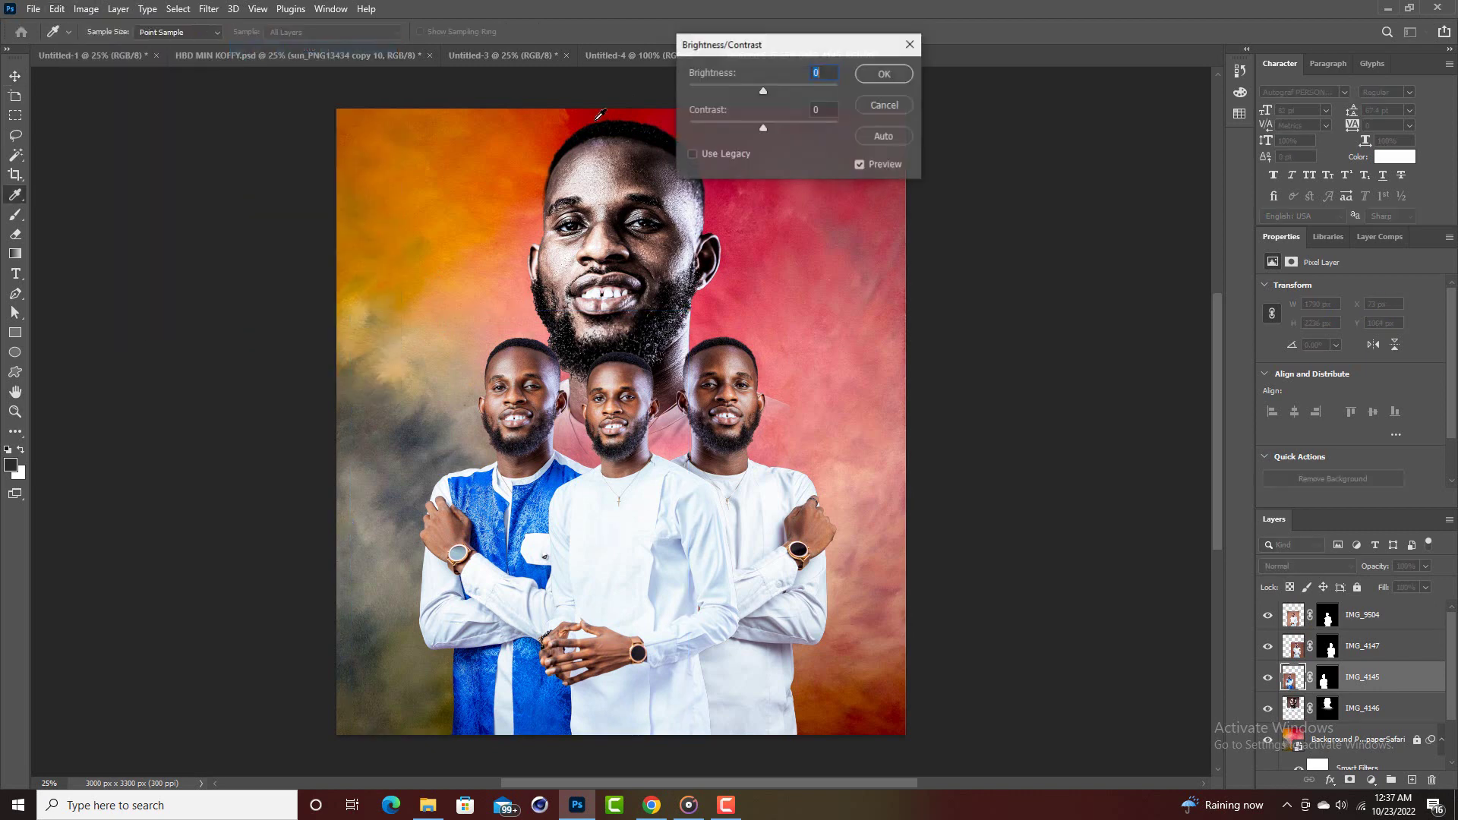
{"action": "left_click_drag", "start_coordinate": [763, 88], "coordinate": [771, 93]}
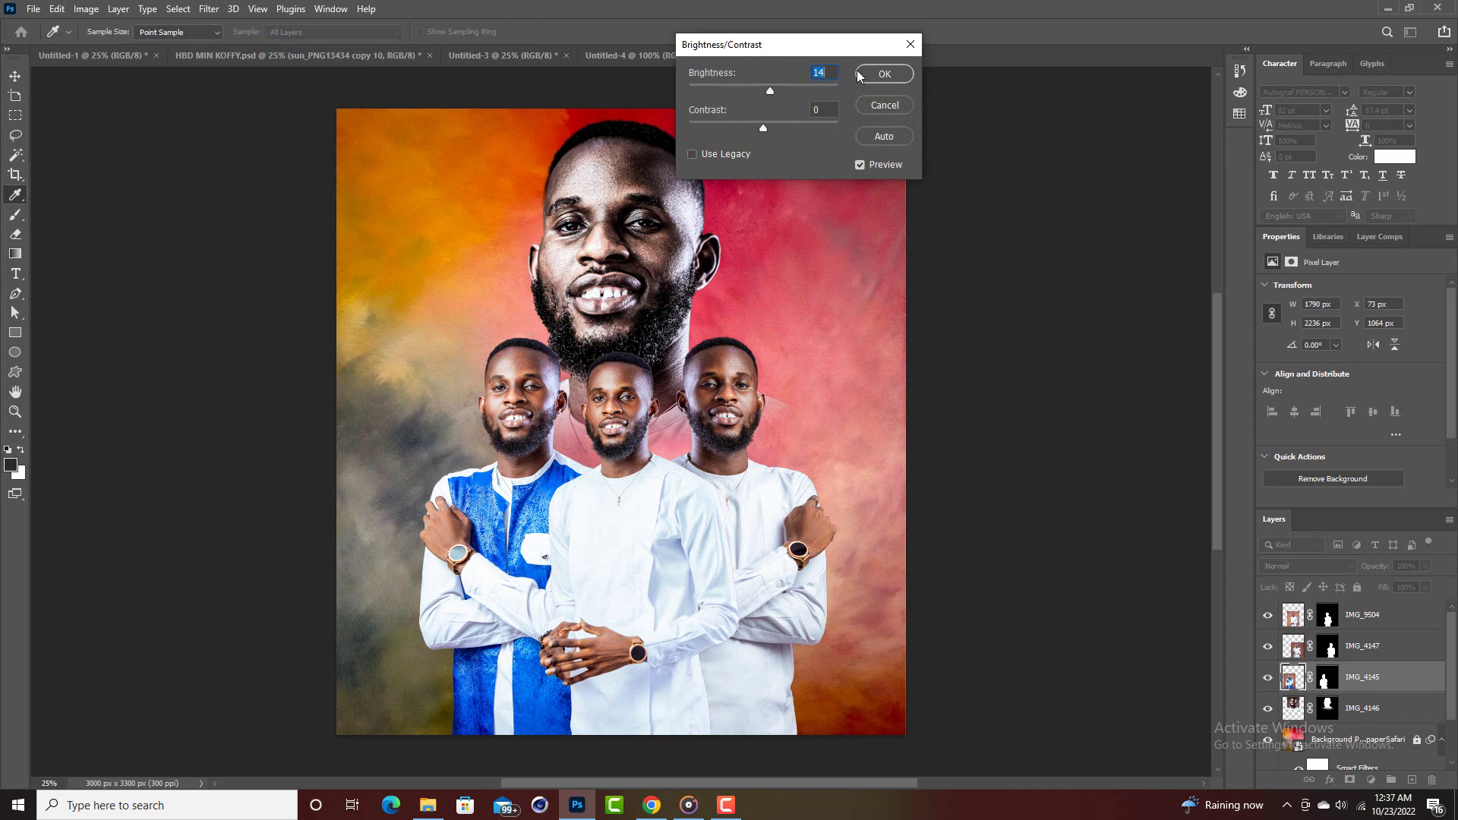
{"action": "left_click", "coordinate": [883, 73]}
{"action": "key", "text": "v"}
Raise the brightness of the IMG_4147 figure to 21 with a Brightness/Contrast adjustment, then deselect the layer.
{"action": "left_click", "coordinate": [759, 569]}
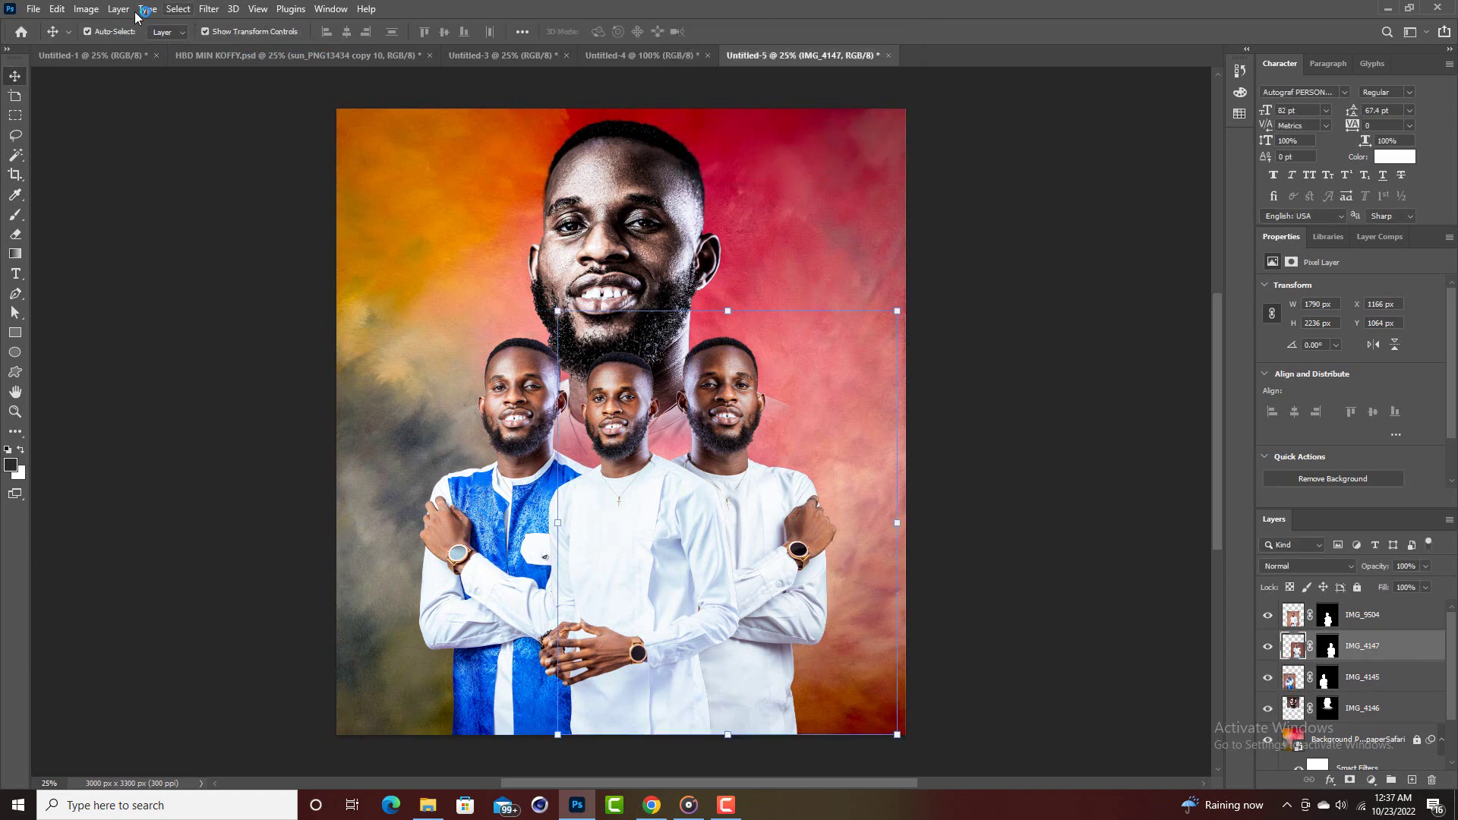
{"action": "left_click", "coordinate": [86, 9]}
{"action": "mouse_move", "coordinate": [169, 50]}
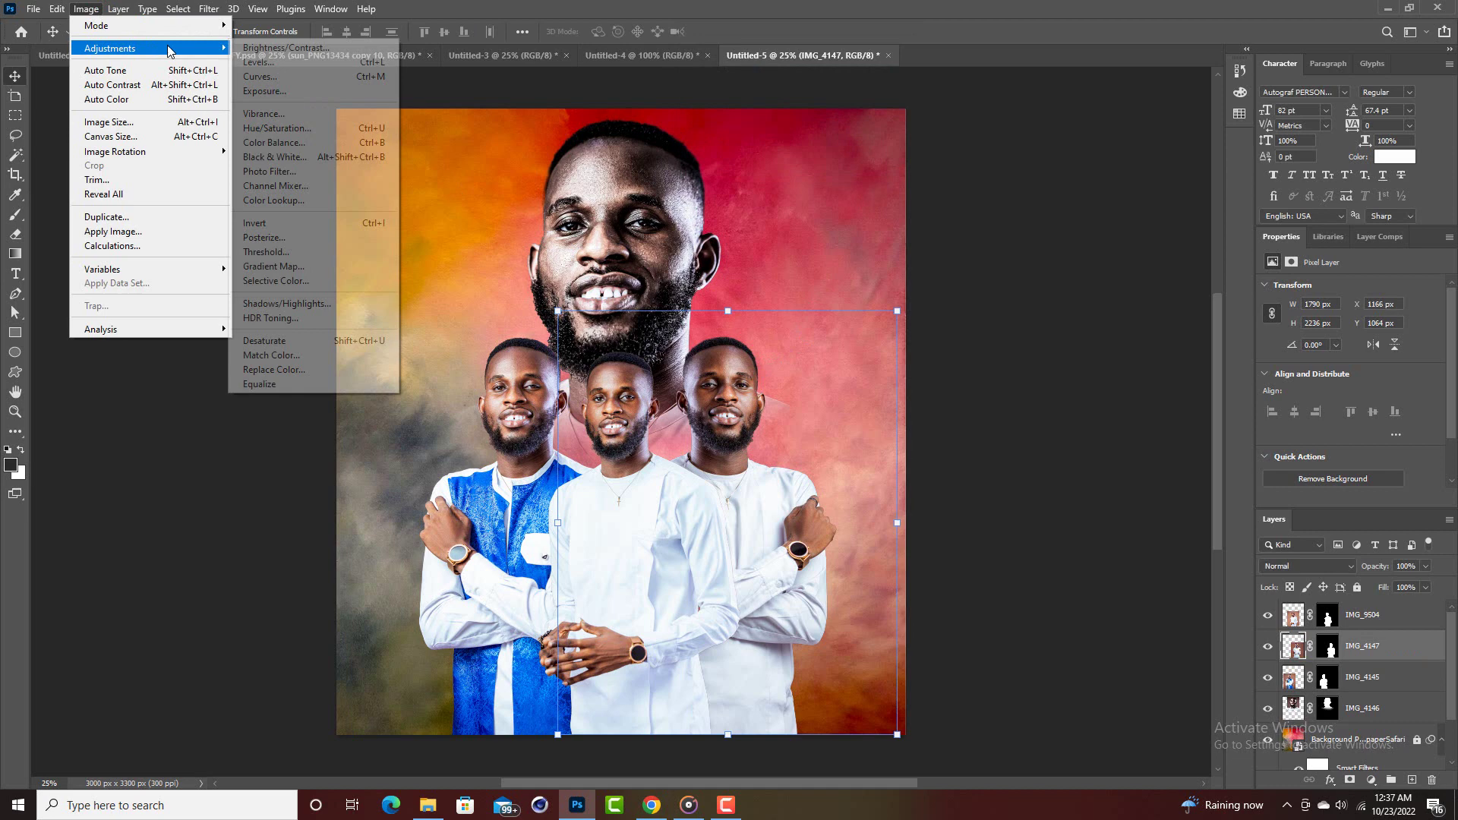
{"action": "left_click", "coordinate": [311, 48]}
{"action": "left_click_drag", "start_coordinate": [764, 88], "coordinate": [775, 94]}
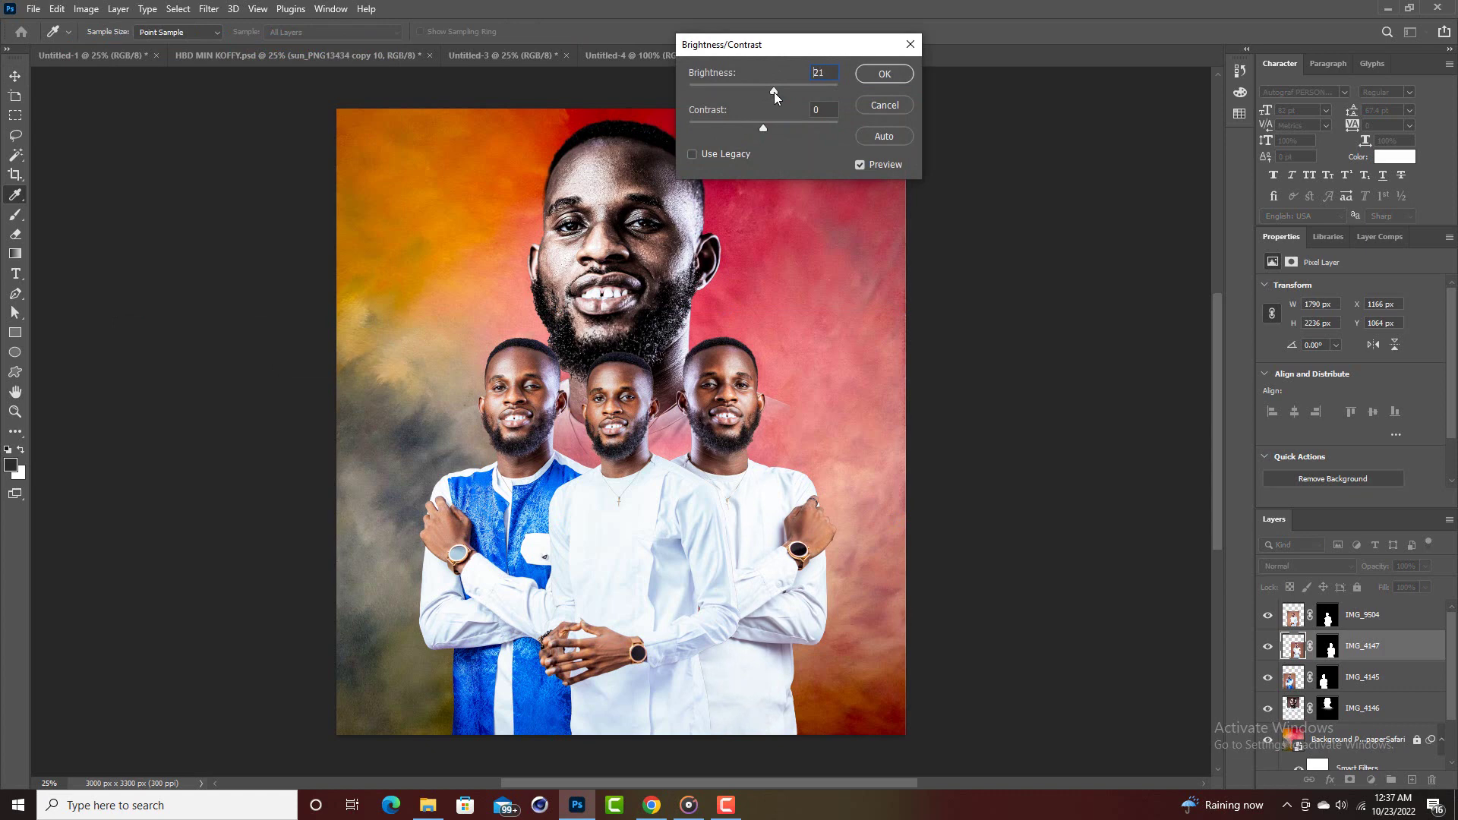
{"action": "left_click", "coordinate": [883, 74]}
{"action": "key", "text": "v"}
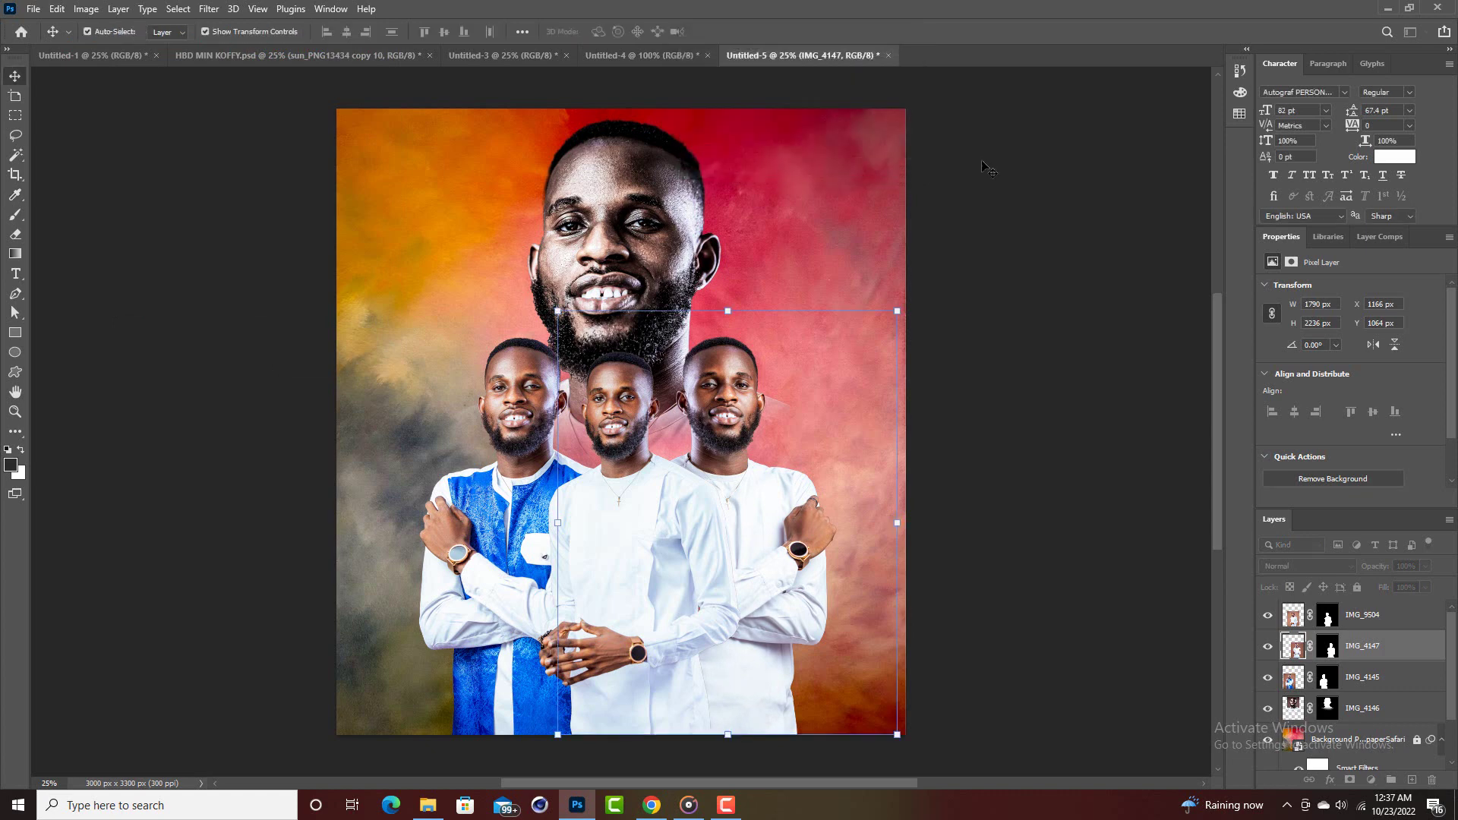
{"action": "left_click", "coordinate": [756, 337]}
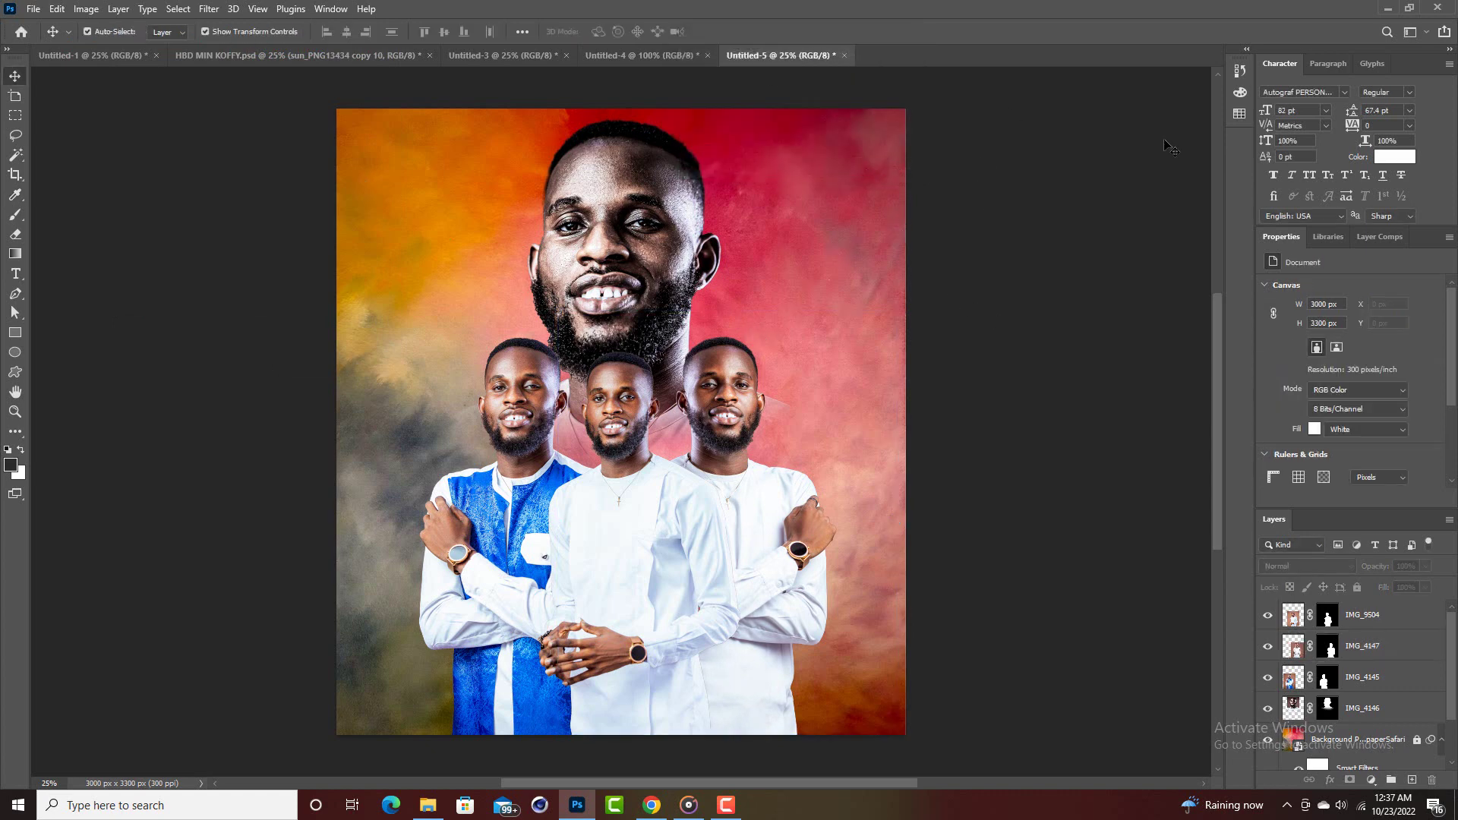
{"action": "scroll", "coordinate": [1069, 265], "scroll_direction": "down", "scroll_amount": 2}
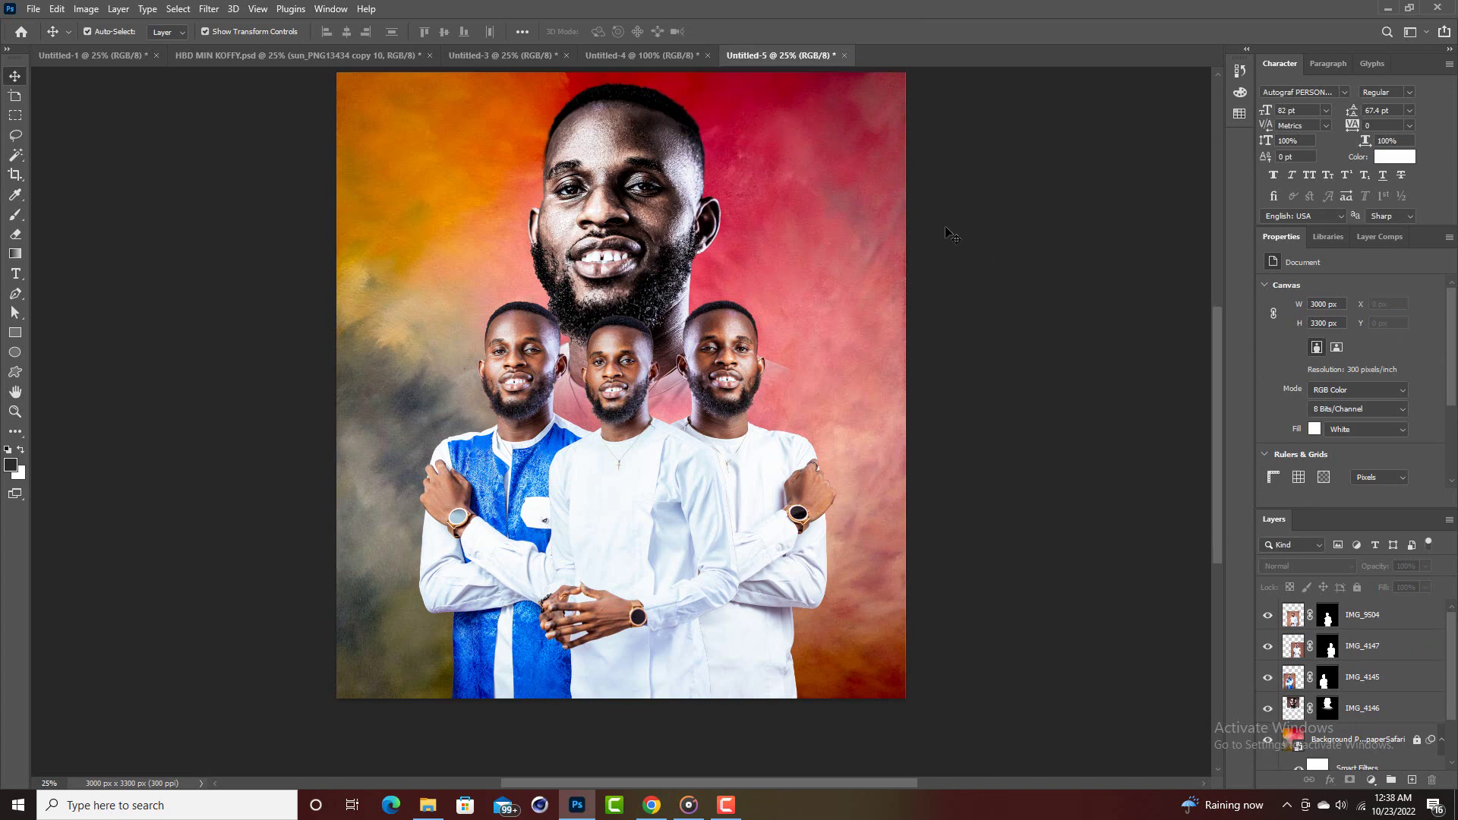
{"action": "scroll", "coordinate": [782, 294], "scroll_direction": "up", "scroll_amount": 3}
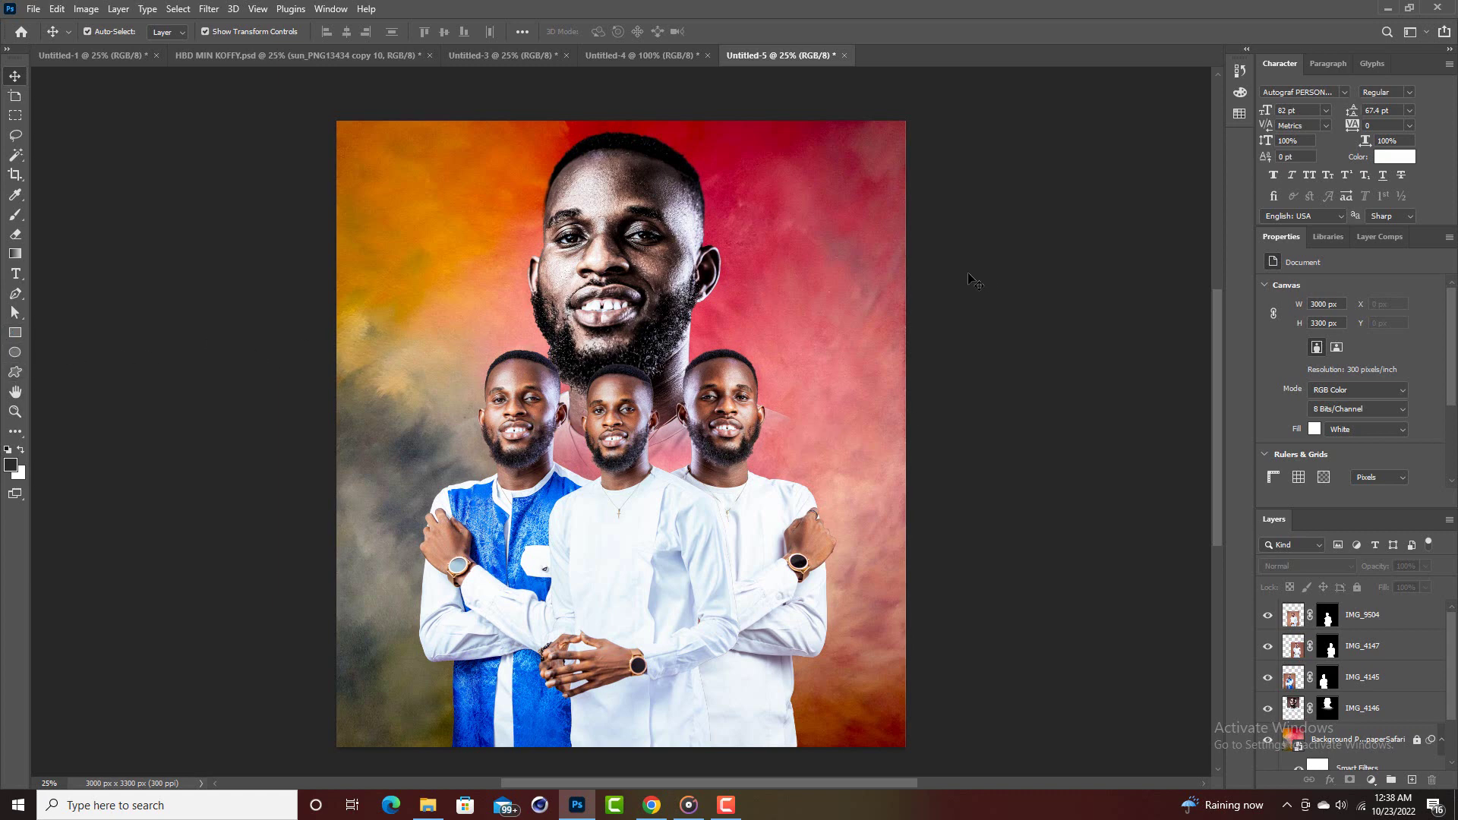
{"action": "scroll", "coordinate": [942, 232], "scroll_direction": "down", "scroll_amount": 2}
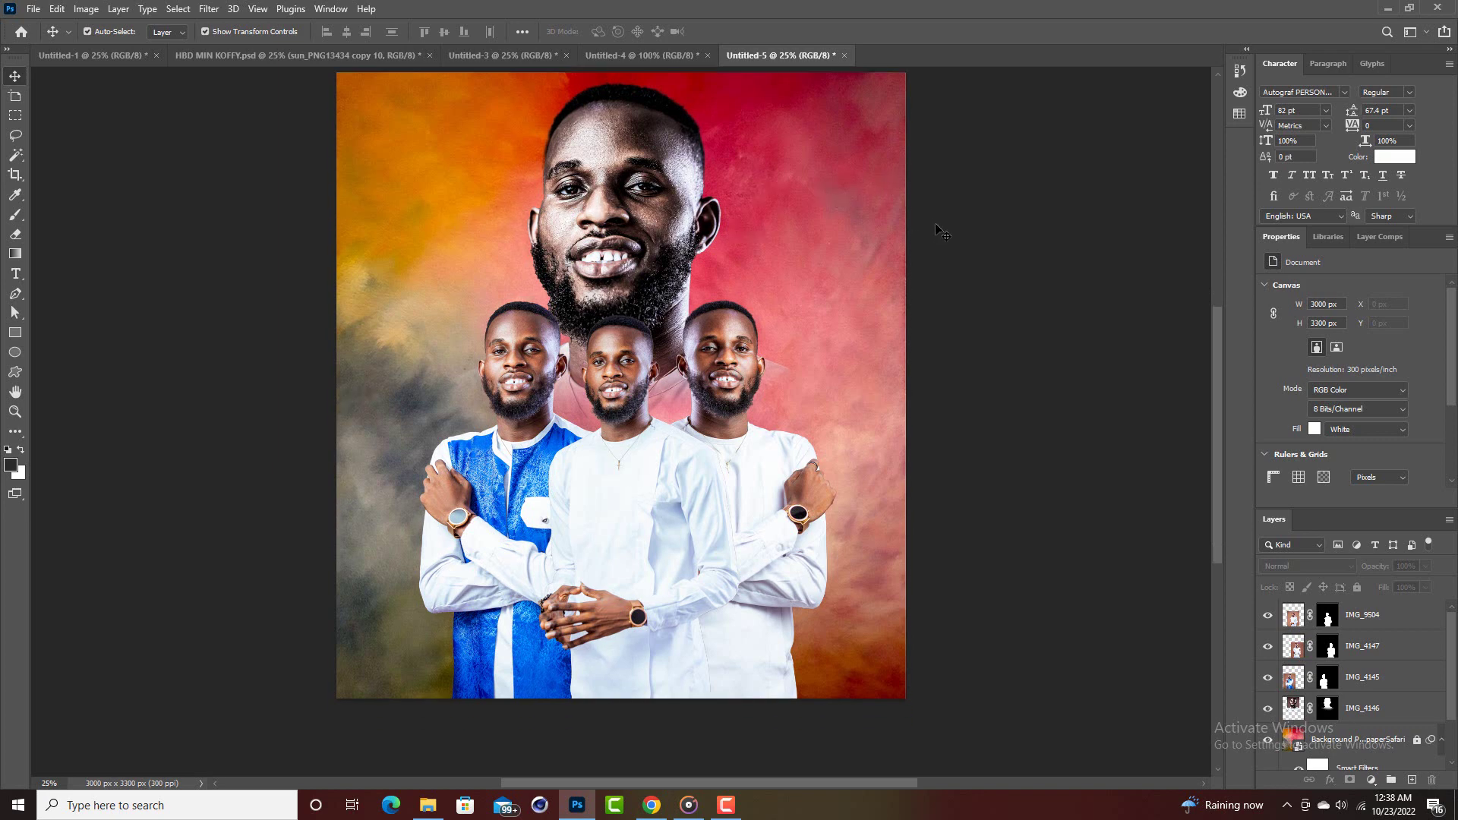
{"action": "scroll", "coordinate": [942, 232], "scroll_direction": "up", "scroll_amount": 1}
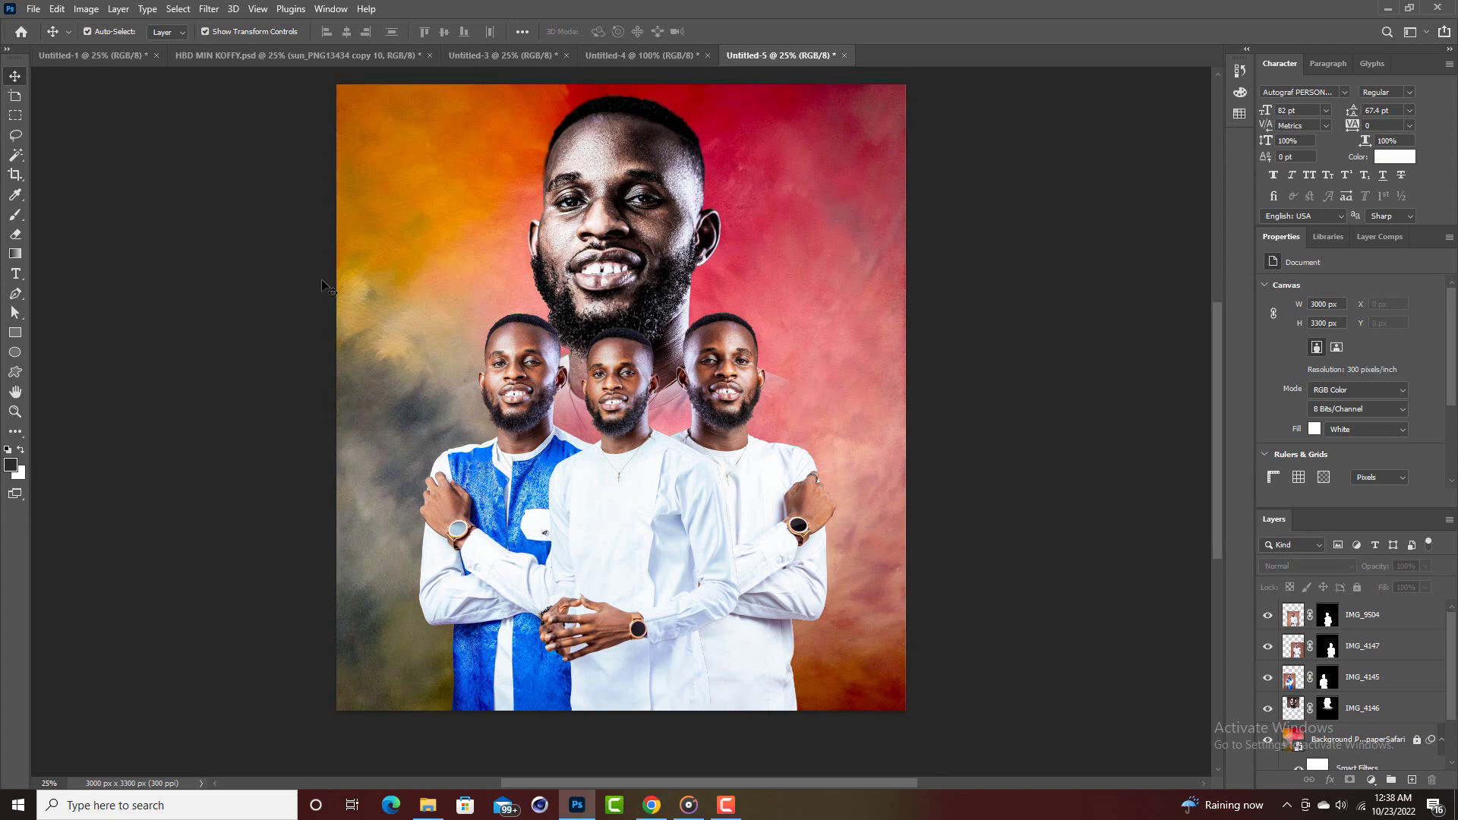
Draw a large ellipse about 3044 x 2880 px over the lower part of the flyer, extending past the canvas's bottom edge.
{"action": "left_click", "coordinate": [15, 353]}
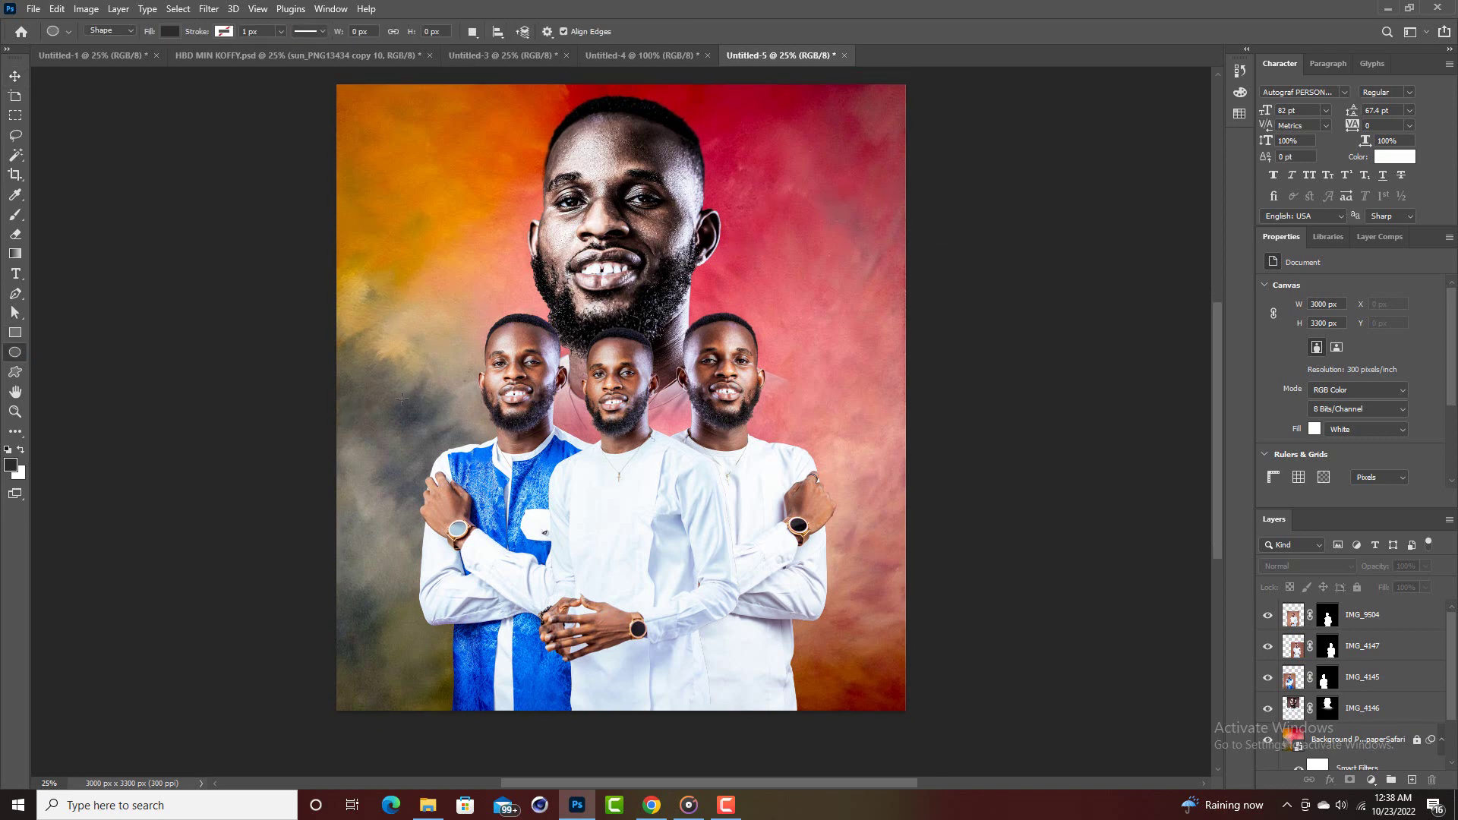
{"action": "left_click_drag", "start_coordinate": [392, 401], "coordinate": [969, 763]}
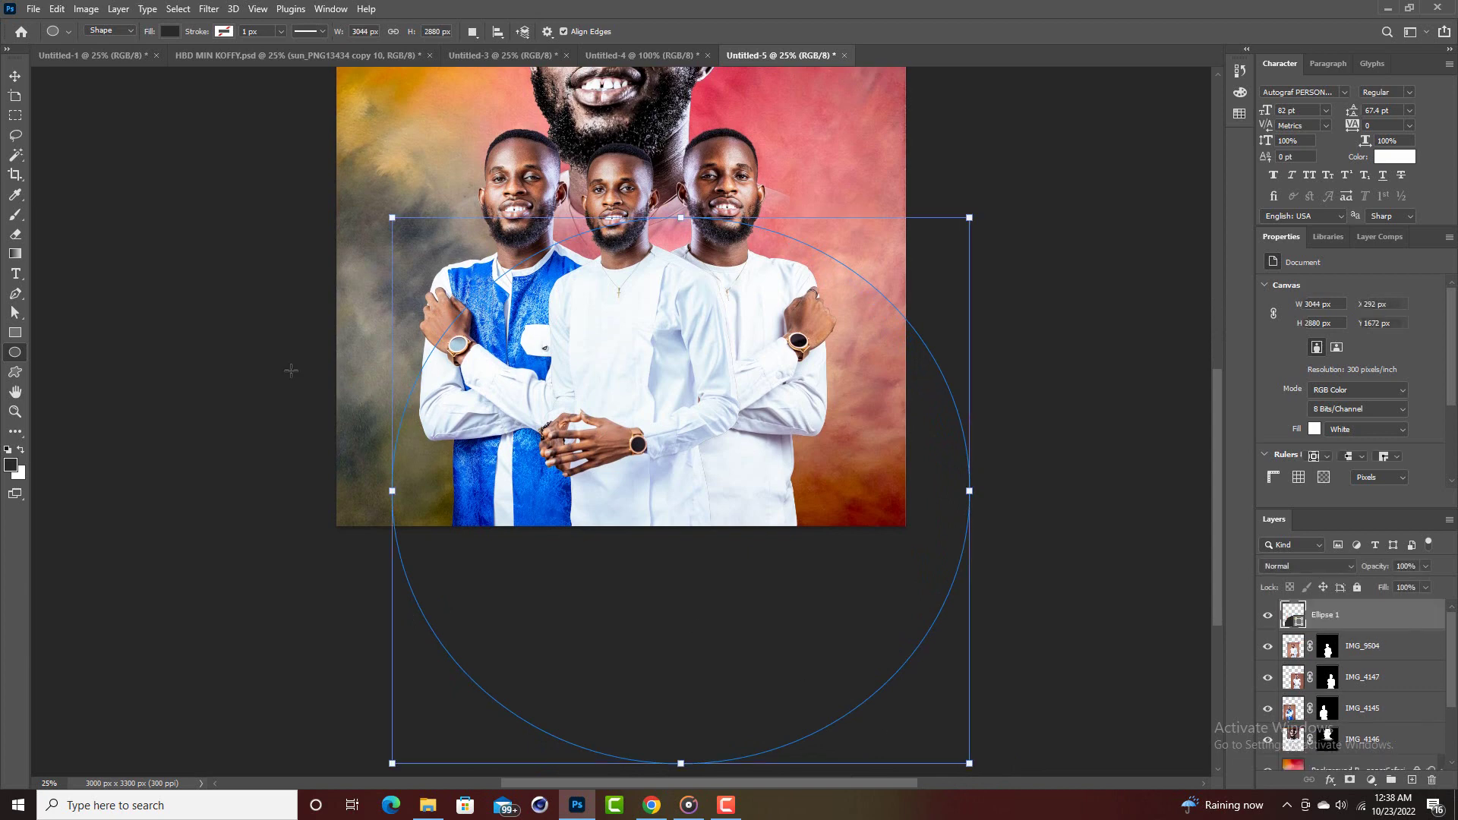
{"action": "left_click", "coordinate": [14, 76]}
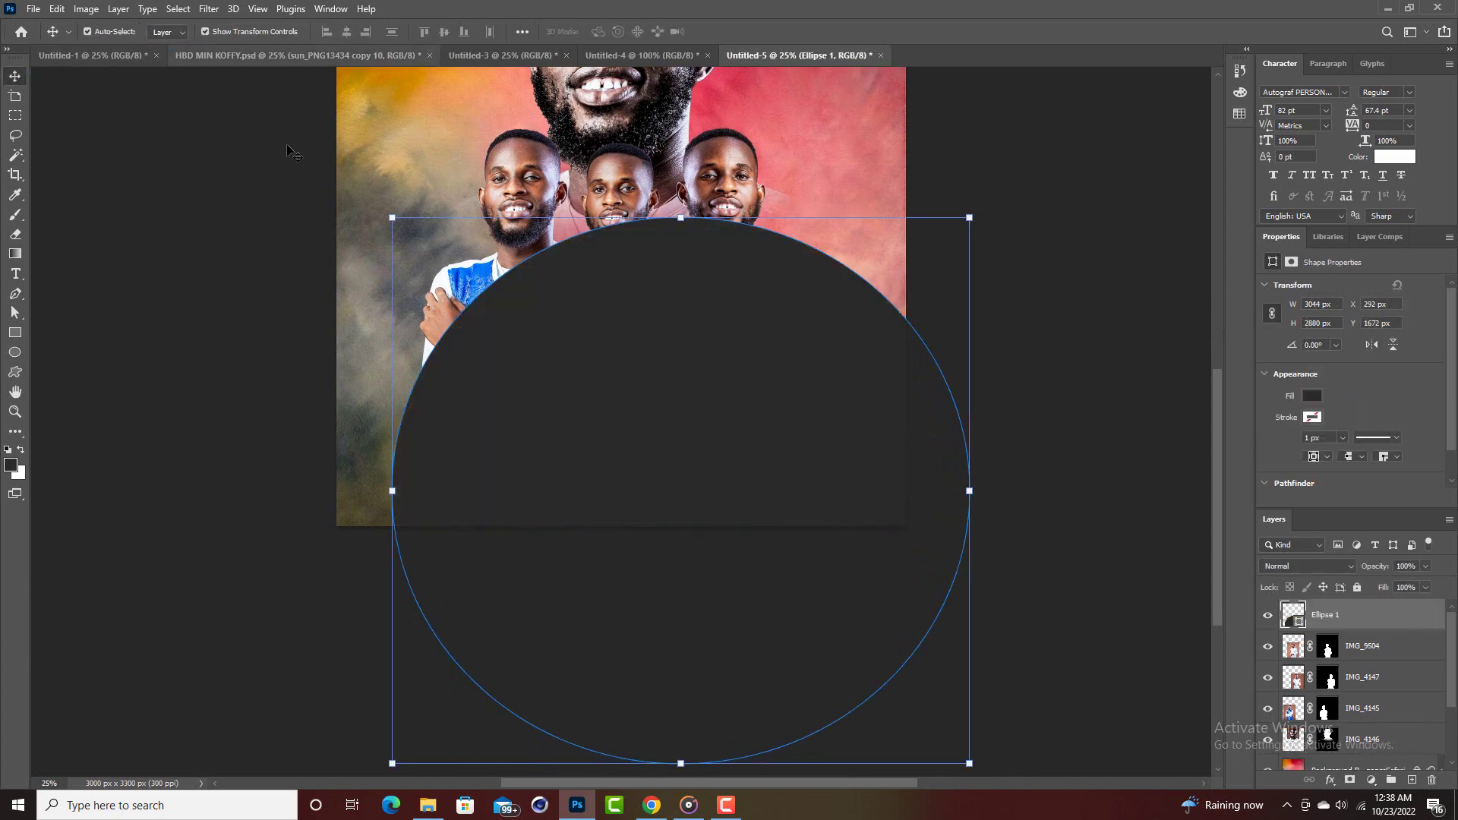
Change the ellipse's fill to solid white, ffffff.
{"action": "left_click", "coordinate": [1314, 396]}
{"action": "left_click", "coordinate": [1437, 425]}
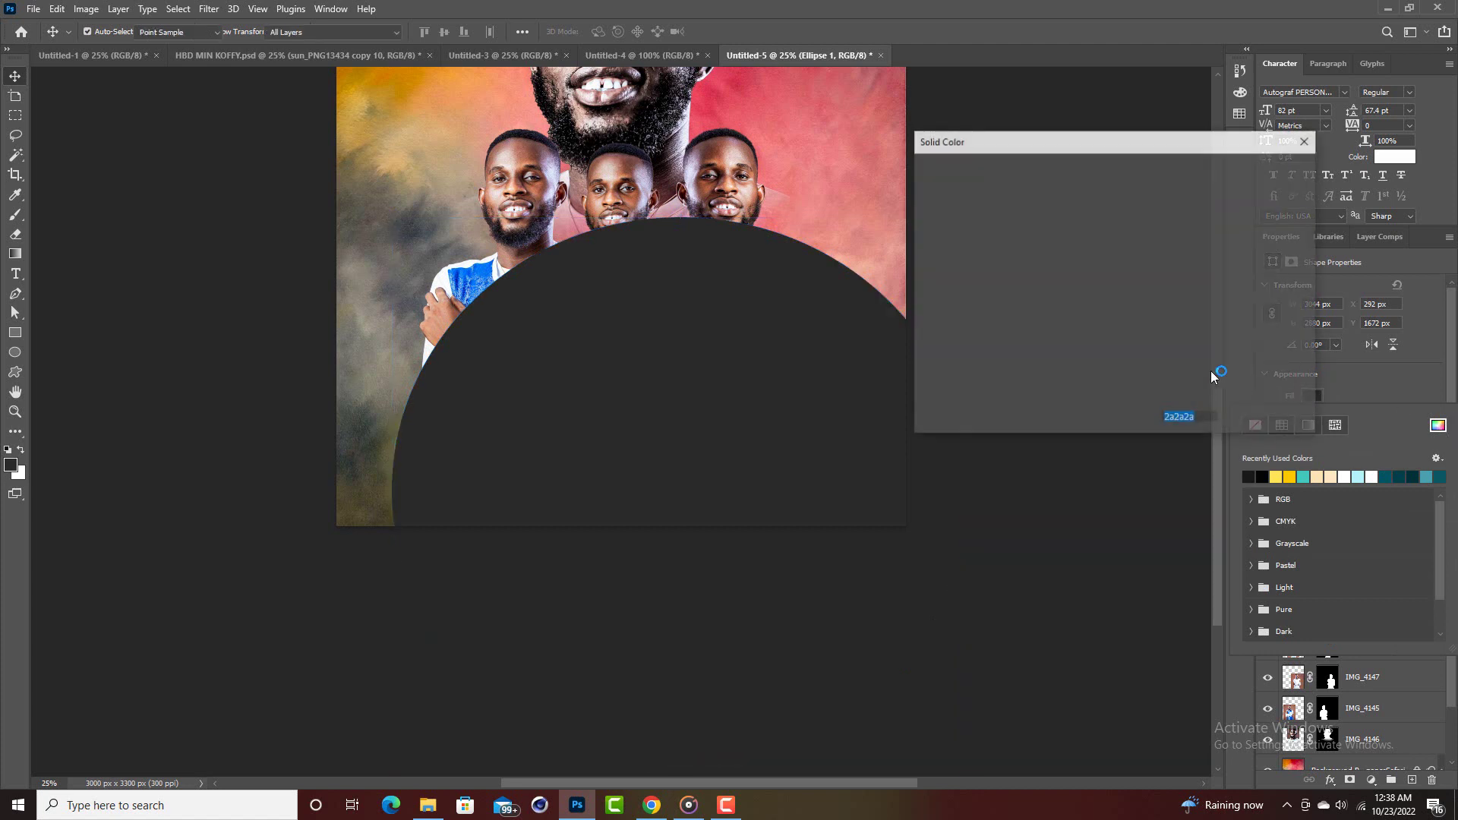
{"action": "left_click_drag", "start_coordinate": [958, 223], "coordinate": [911, 170]}
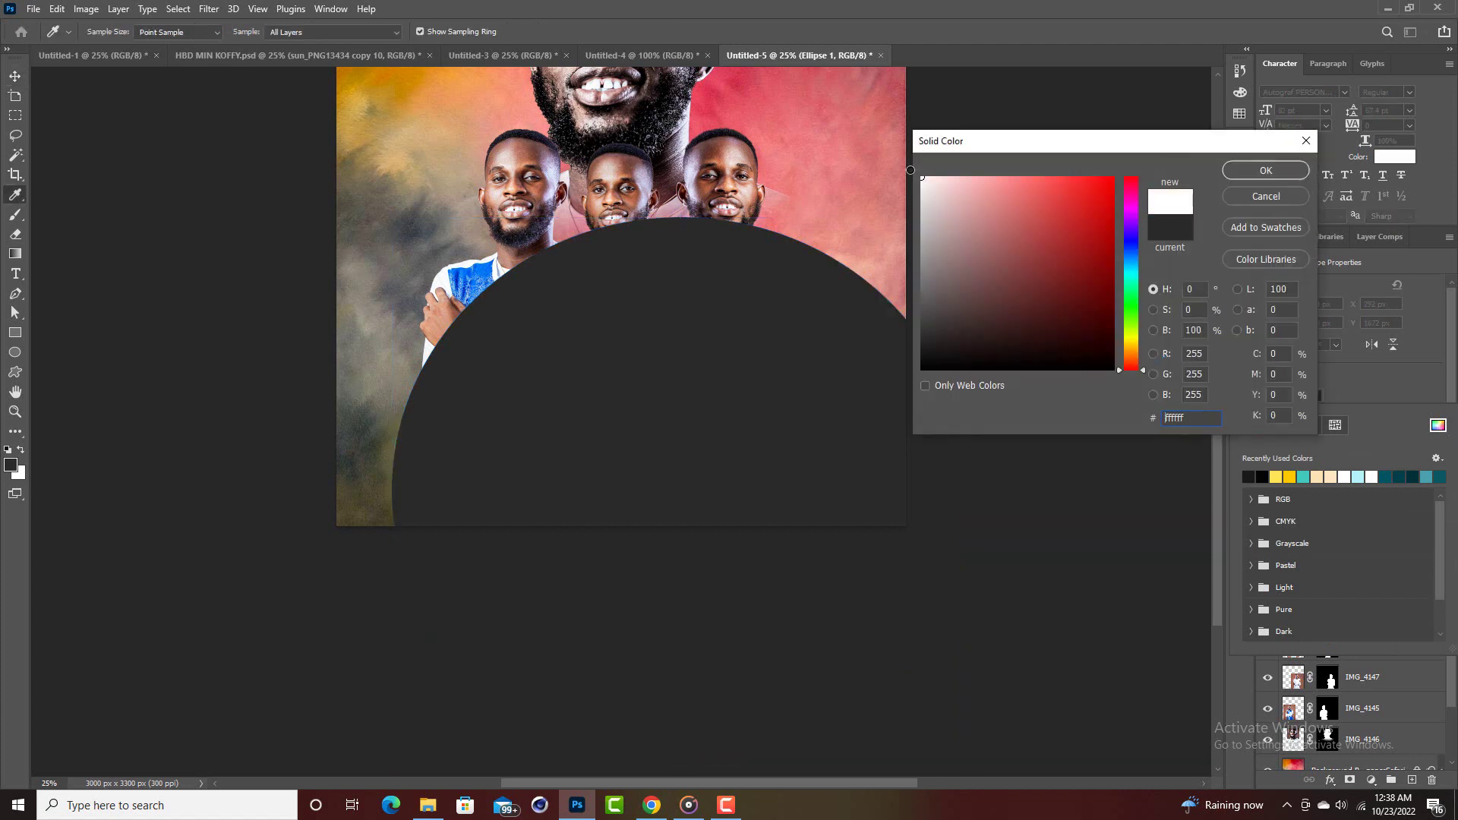
{"action": "left_click", "coordinate": [1261, 170]}
{"action": "key", "text": "v"}
Centre the white ellipse horizontally on the canvas and enlarge it to about 3412 x 3228 px, with its upper edge at about Y 1758 px.
{"action": "left_click_drag", "start_coordinate": [747, 326], "coordinate": [692, 325]}
{"action": "scroll", "coordinate": [647, 634], "scroll_direction": "down", "scroll_amount": 2}
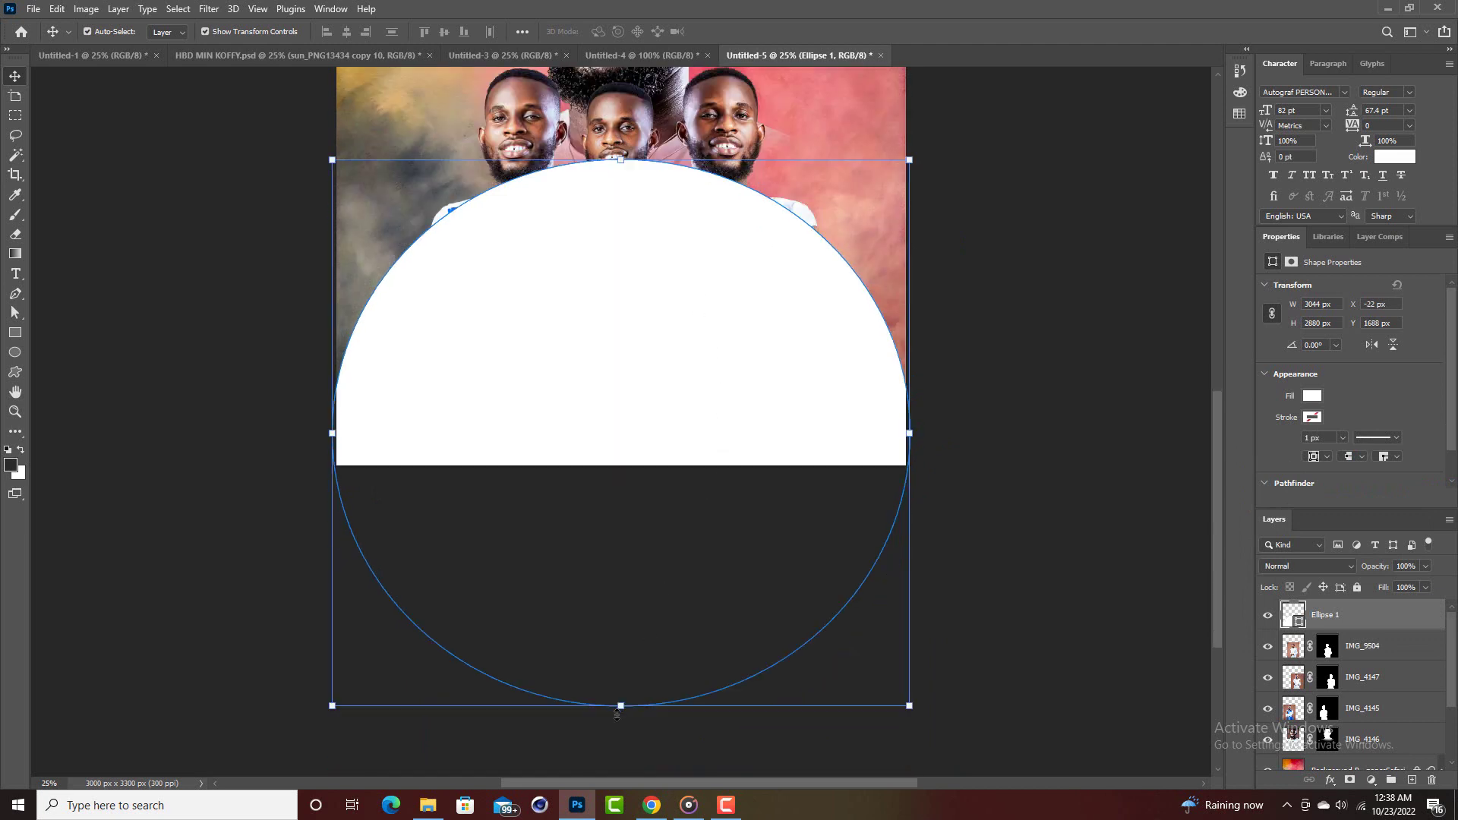
{"action": "left_click_drag", "start_coordinate": [620, 705], "coordinate": [621, 772]}
{"action": "left_click_drag", "start_coordinate": [762, 332], "coordinate": [761, 345]}
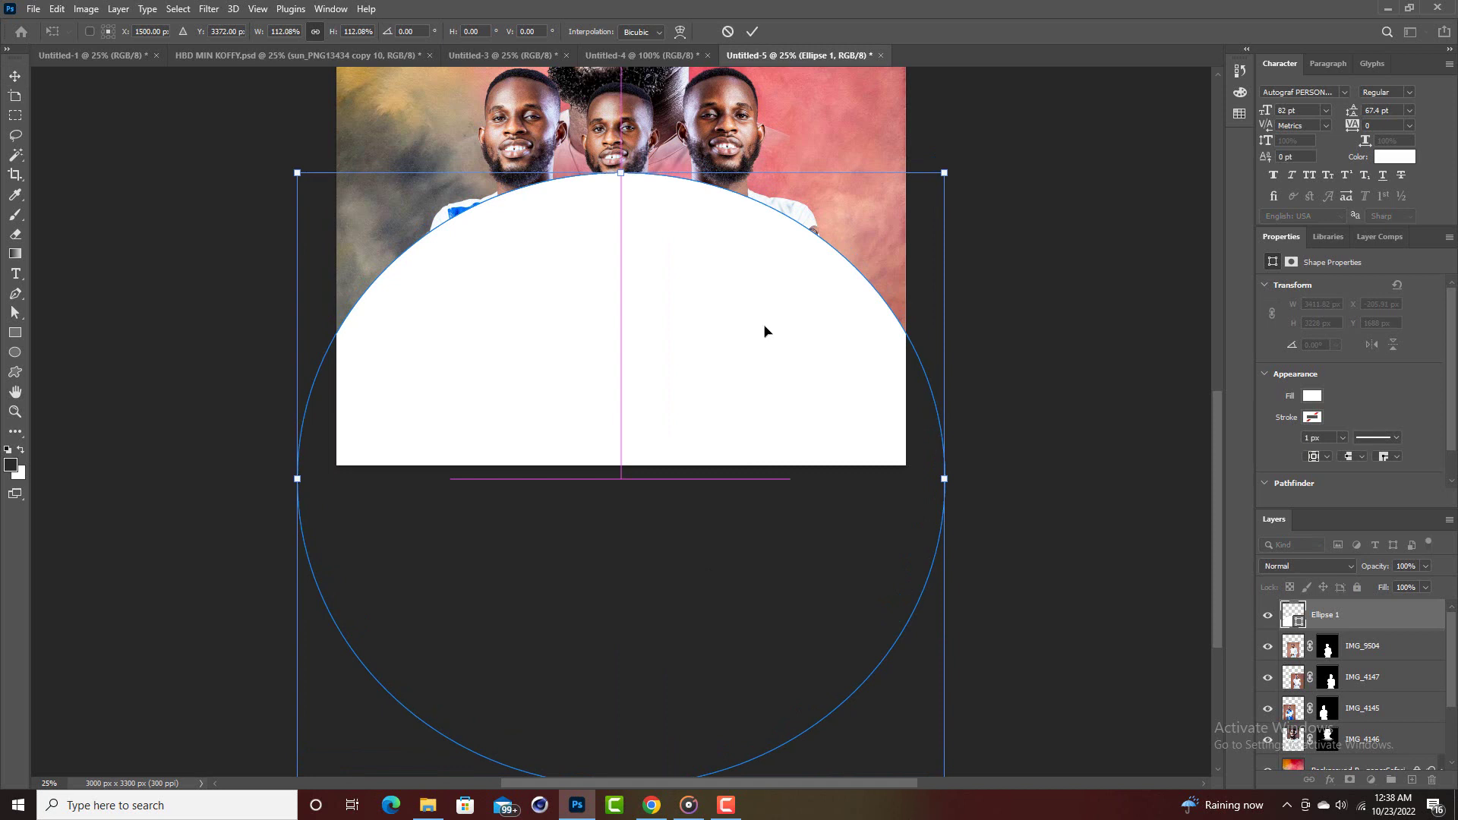
{"action": "left_click", "coordinate": [747, 25]}
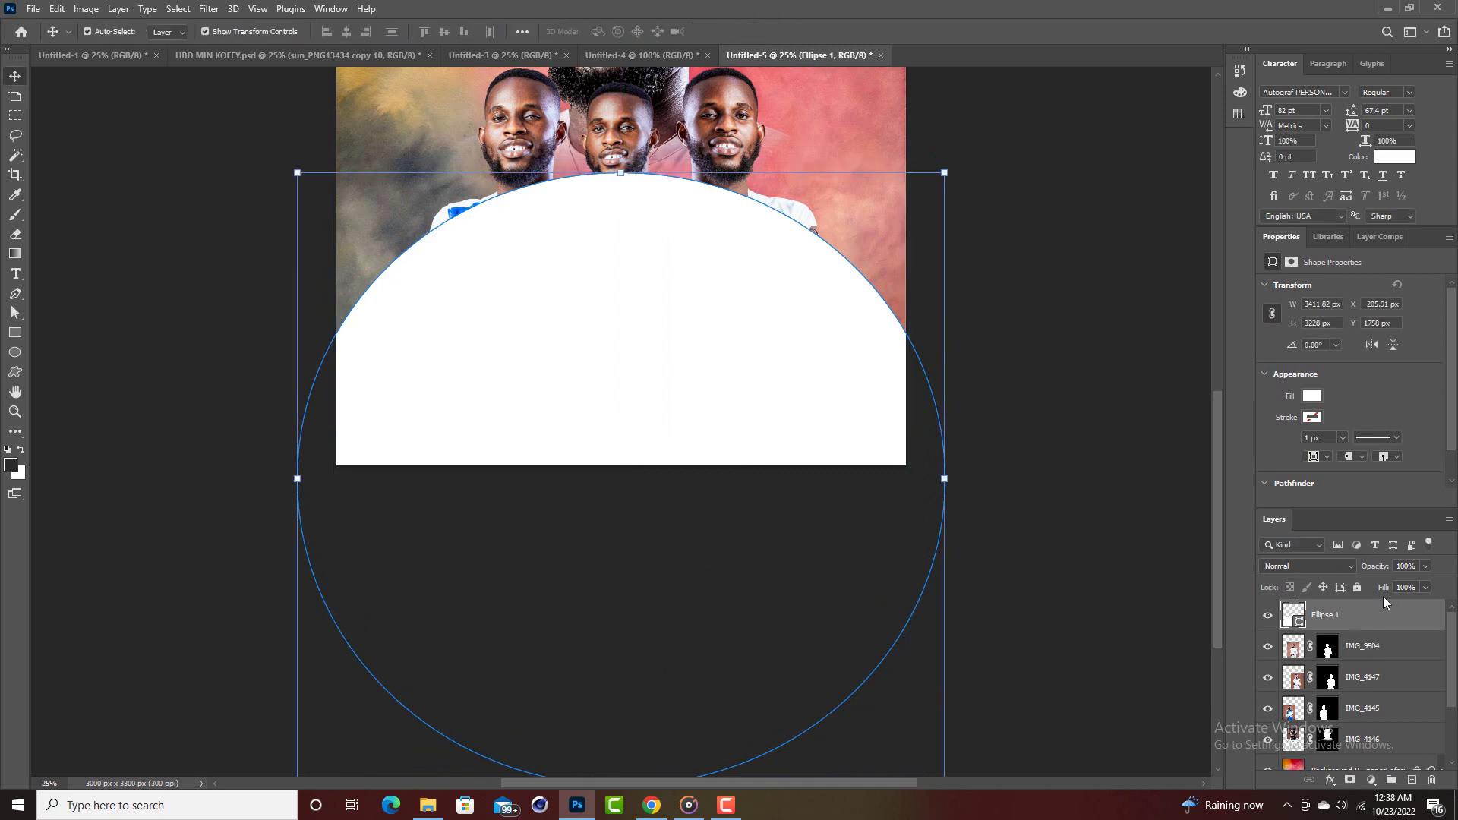
Place the Ellipse 1 layer directly beneath IMG_4146, lower the ellipse to about Y 1938 px and deselect it.
{"action": "left_click_drag", "start_coordinate": [1383, 610], "coordinate": [1387, 743]}
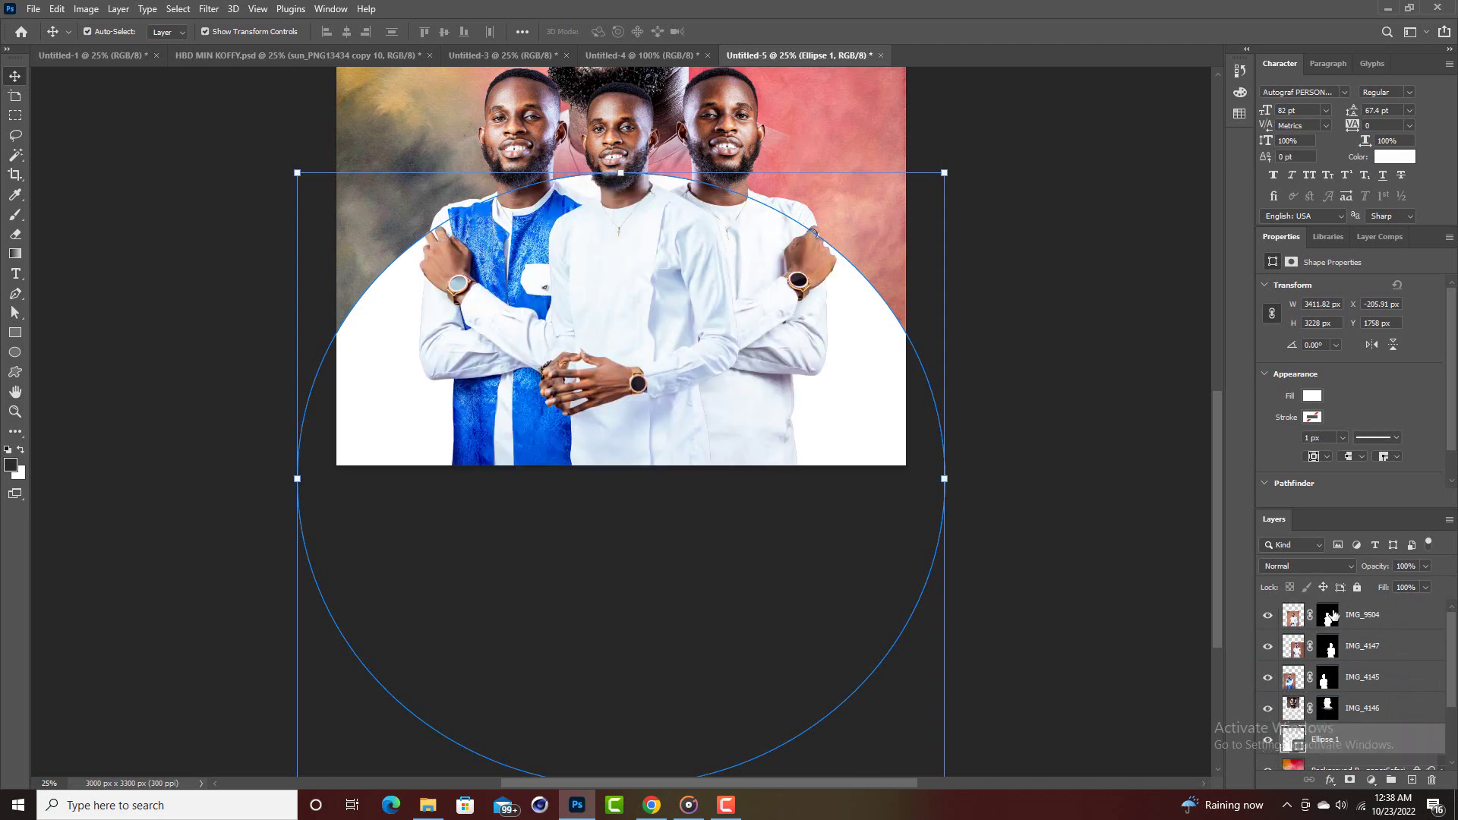
{"action": "left_click", "coordinate": [1180, 443]}
{"action": "left_click_drag", "start_coordinate": [827, 383], "coordinate": [830, 411]}
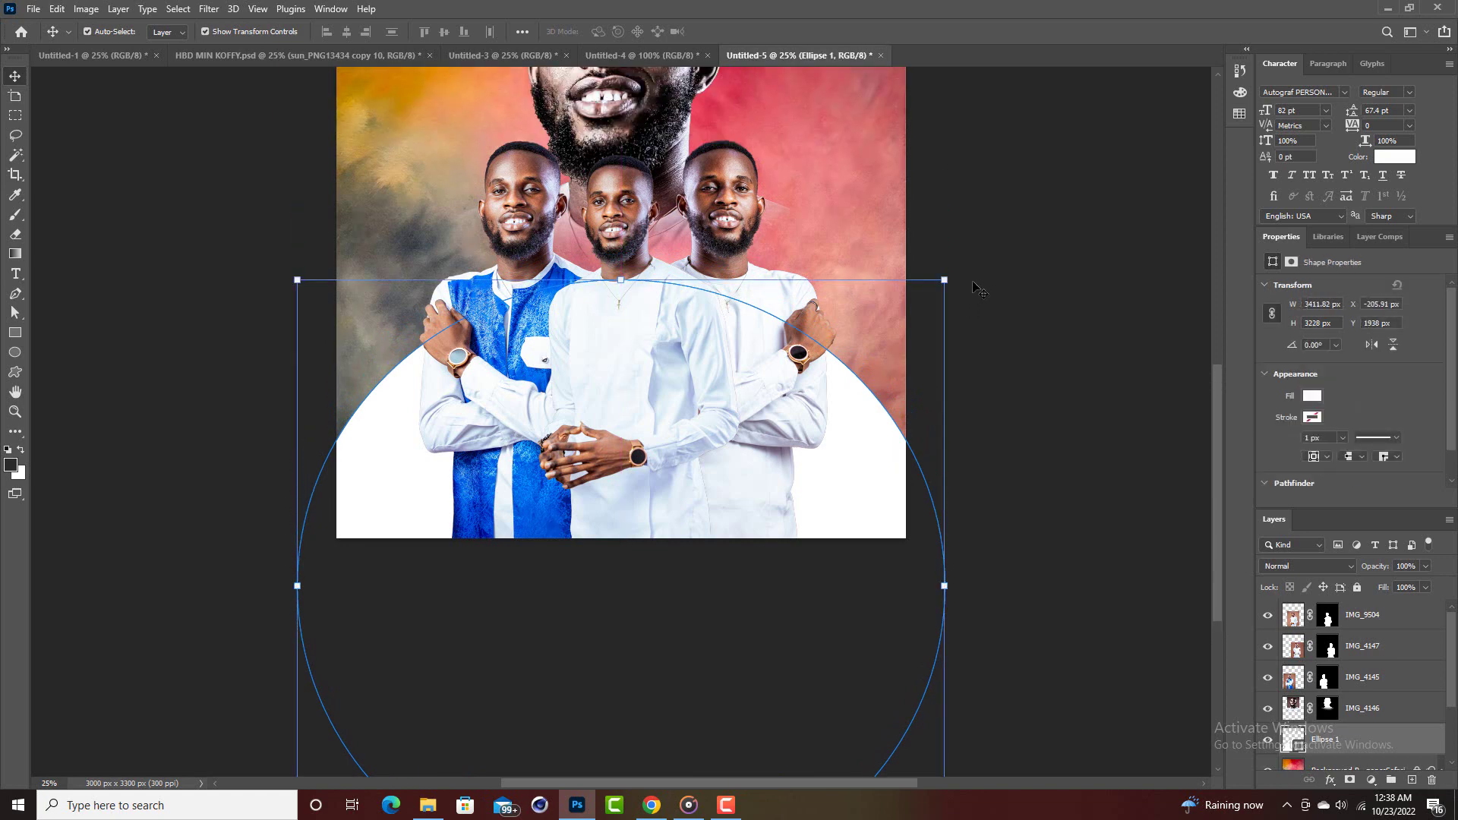
{"action": "left_click", "coordinate": [979, 207]}
{"action": "scroll", "coordinate": [979, 207], "scroll_direction": "up", "scroll_amount": 1}
{"action": "scroll", "coordinate": [981, 205], "scroll_direction": "up", "scroll_amount": 3}
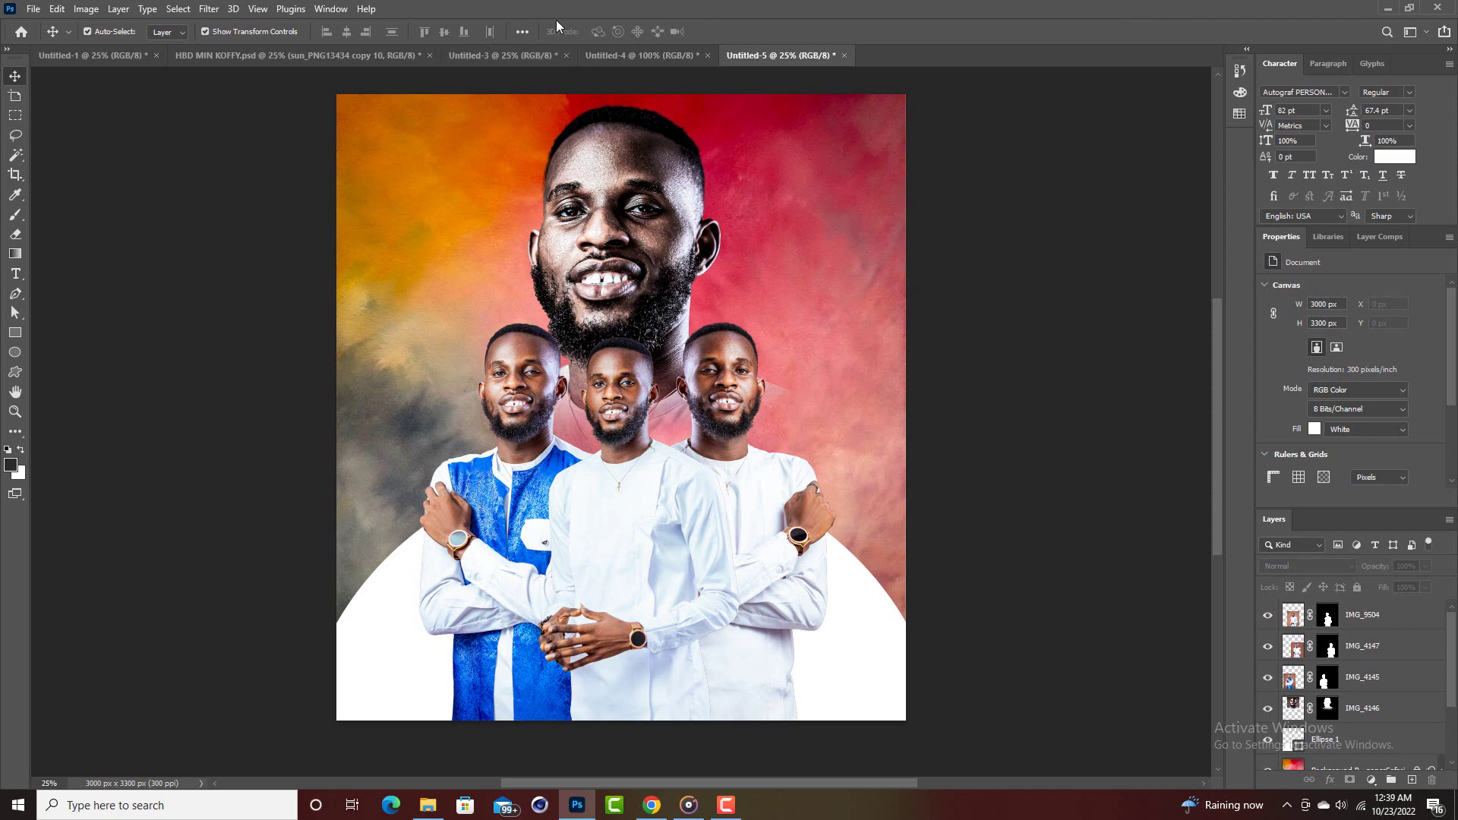
Copy the "sun_PNG13434 copy 10" glow from the finished birthday flyer into Untitled-5 at about X 378, Y 653 px, layered directly beneath IMG_4145.
{"action": "left_click", "coordinate": [591, 58]}
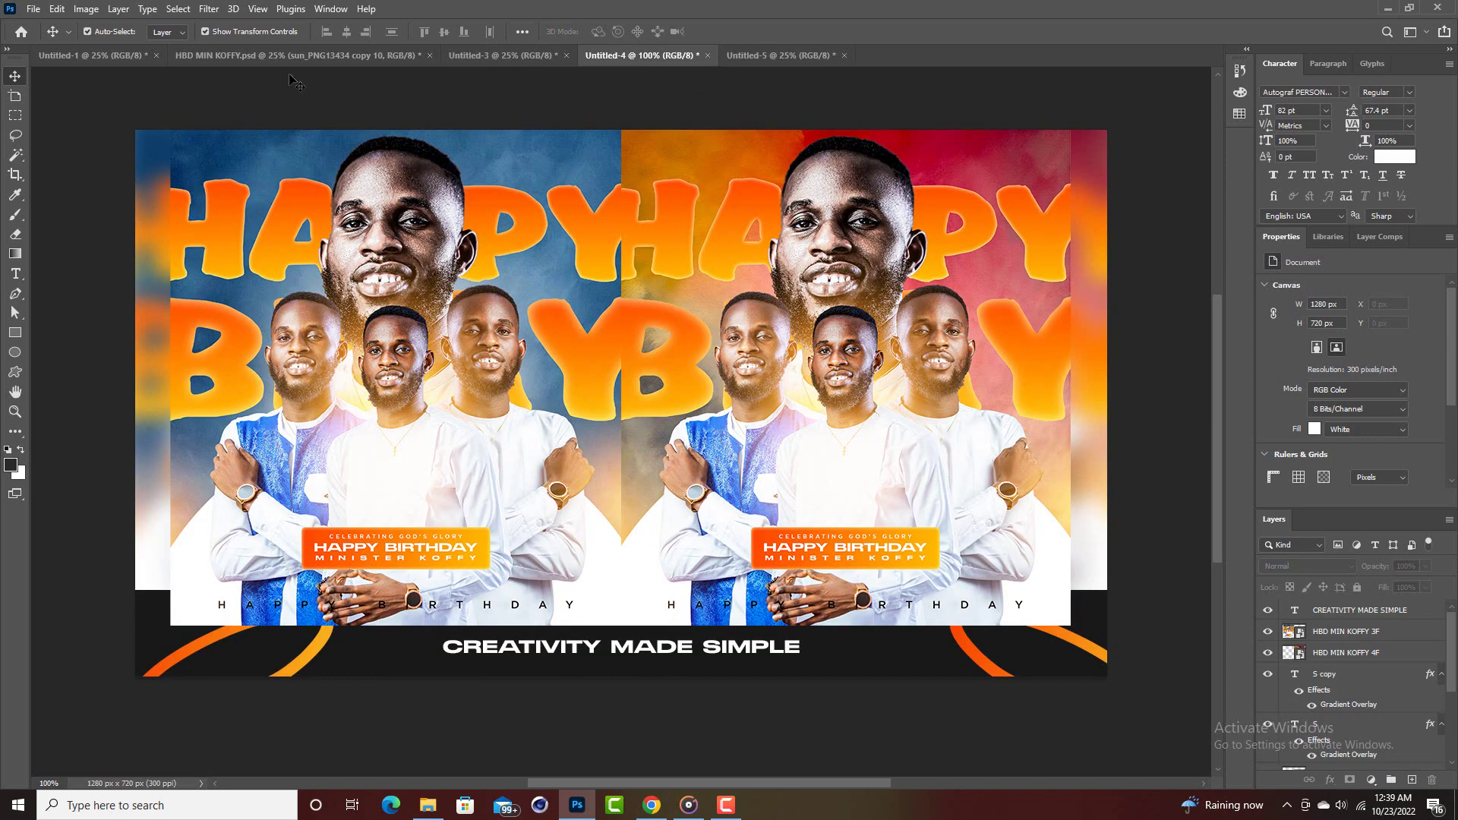
{"action": "left_click", "coordinate": [325, 55]}
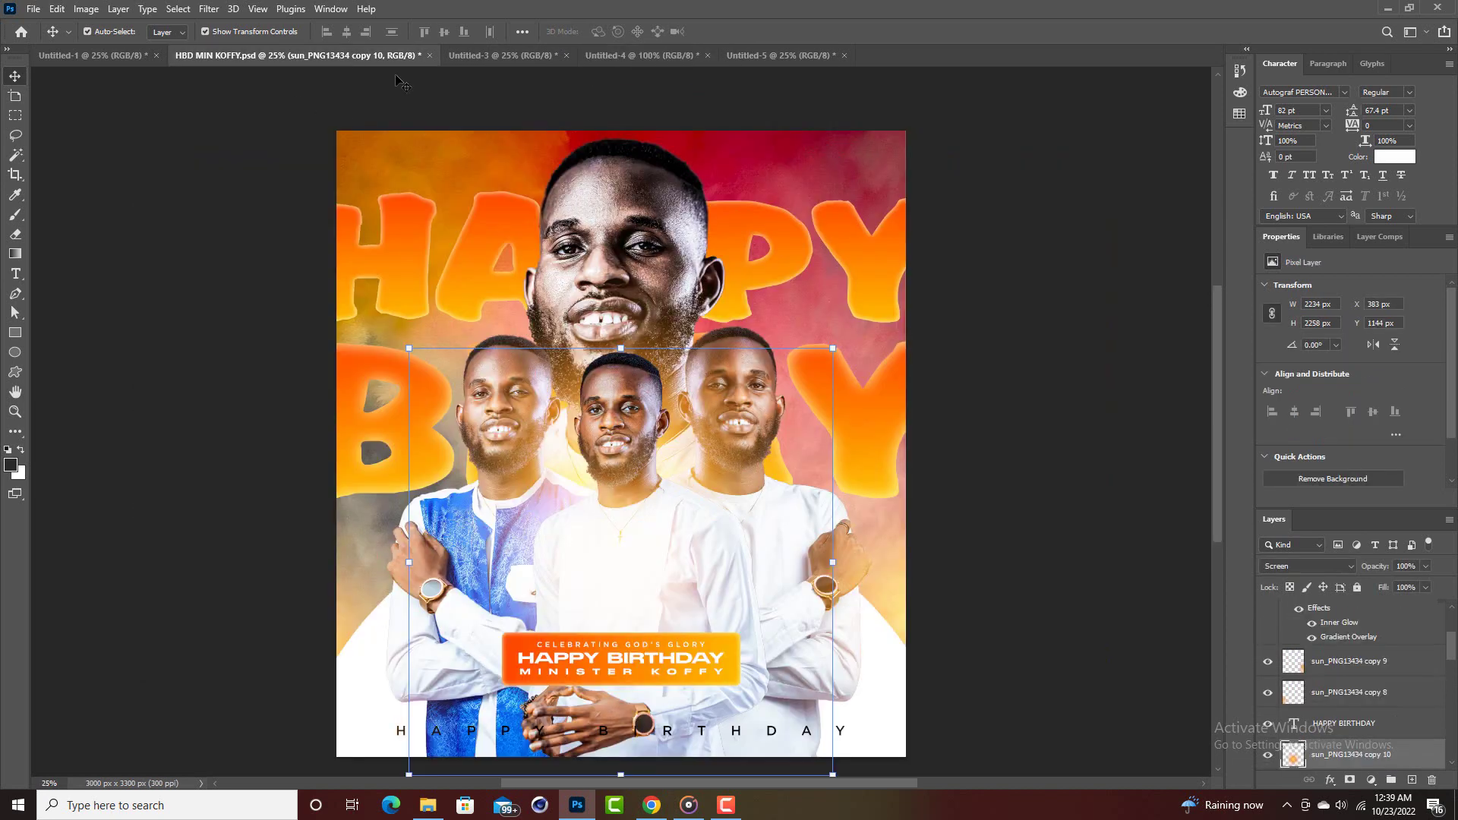
{"action": "left_click", "coordinate": [1003, 354]}
{"action": "left_click_drag", "start_coordinate": [696, 482], "coordinate": [640, 217]}
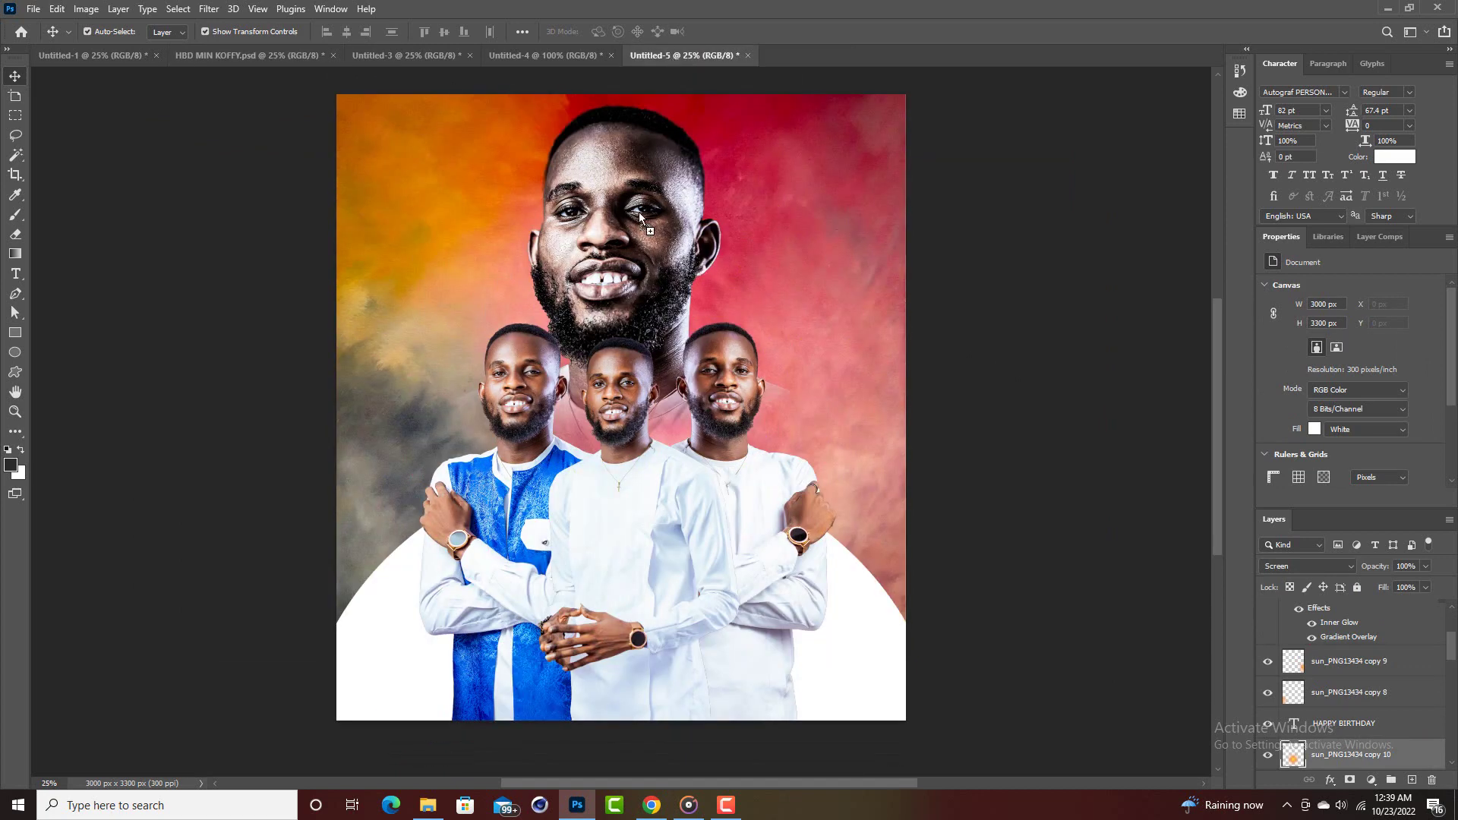
{"action": "left_click_drag", "start_coordinate": [629, 422], "coordinate": [640, 421]}
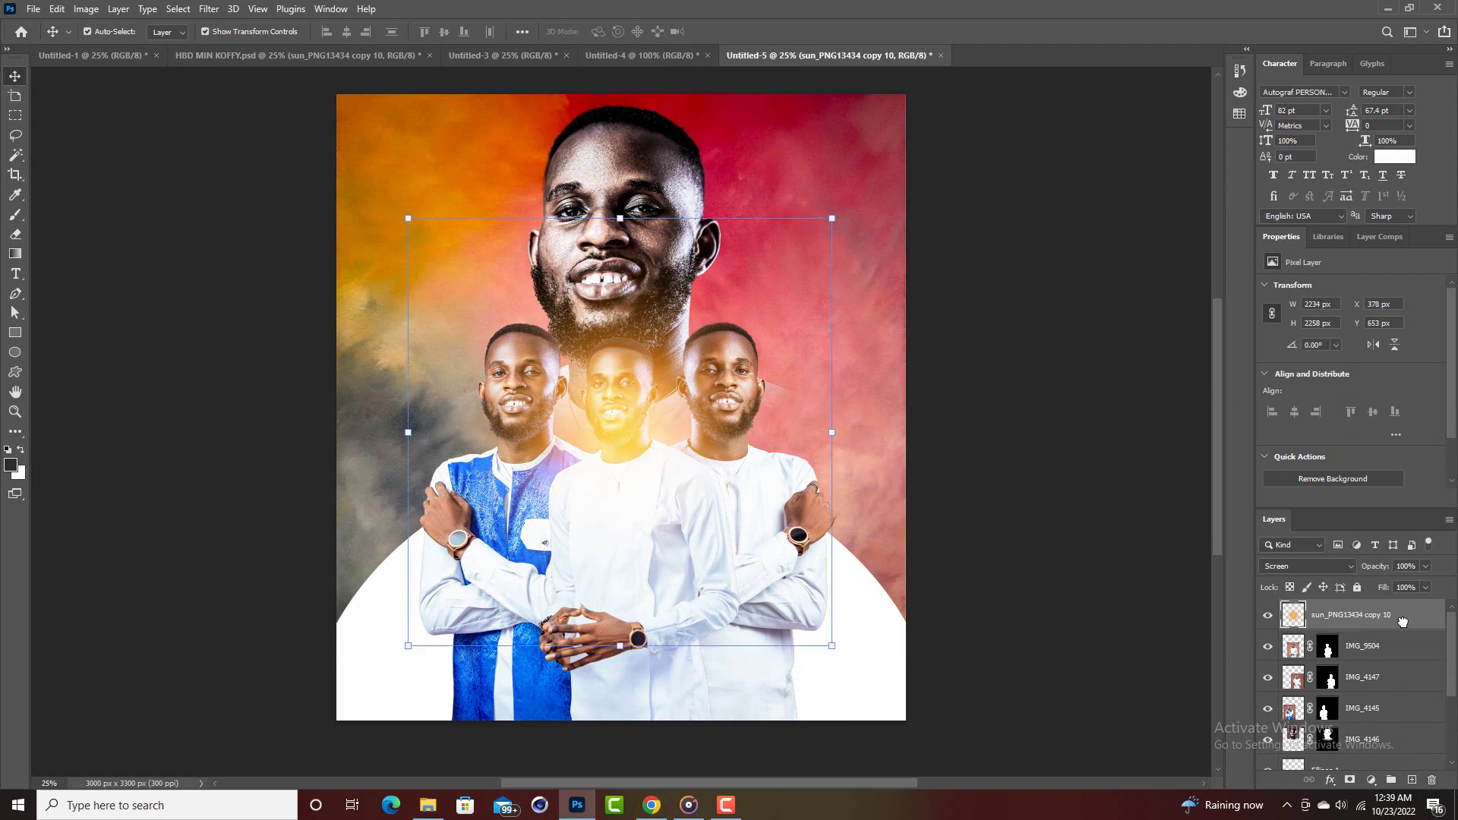
{"action": "left_click_drag", "start_coordinate": [1403, 622], "coordinate": [1402, 712]}
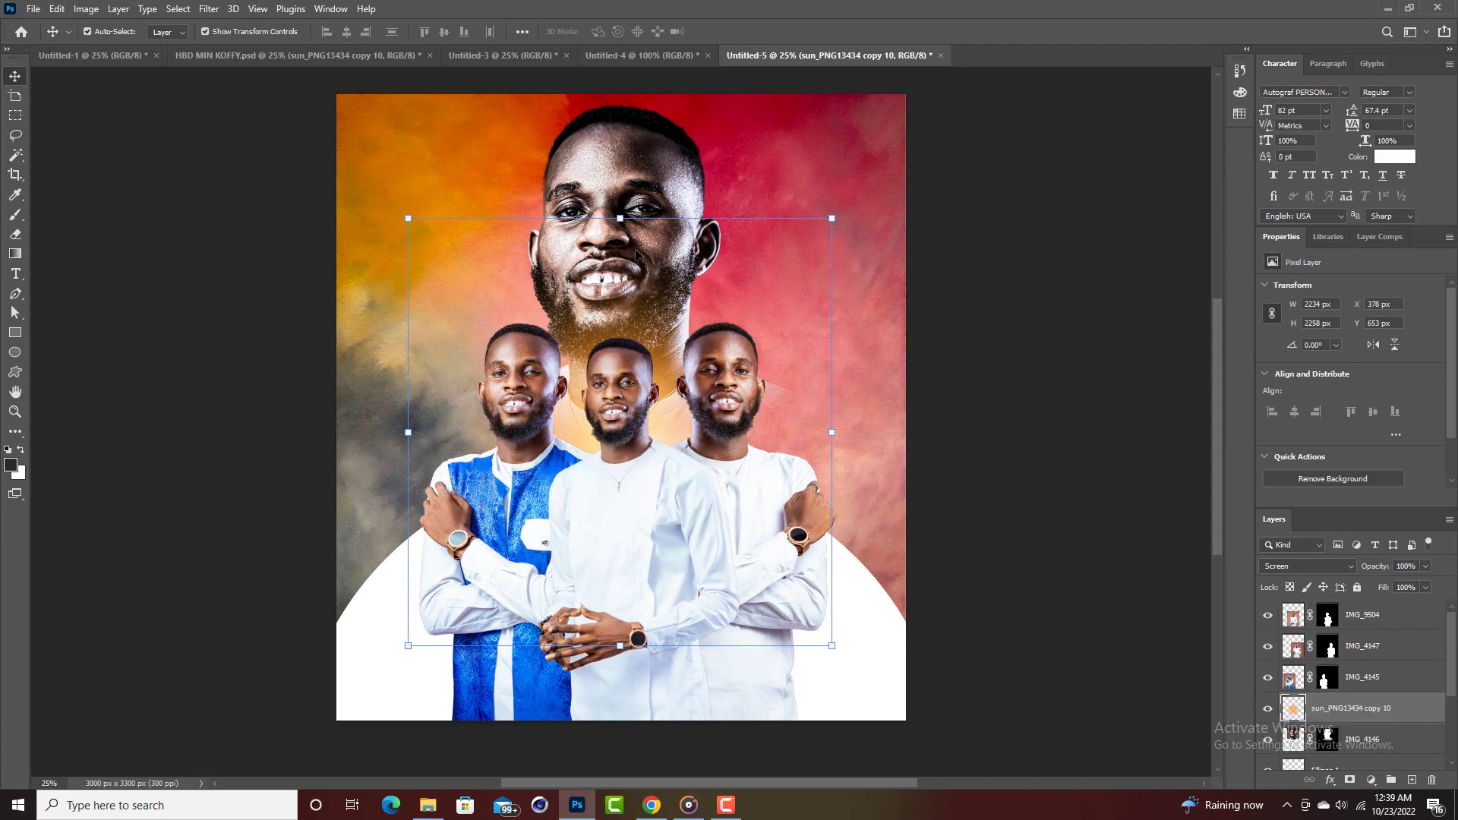
Enlarge the sun glow behind the figures to about 2732 x 2762 px, positioned at about X 134, Y 557 px.
{"action": "left_click_drag", "start_coordinate": [620, 217], "coordinate": [620, 151]}
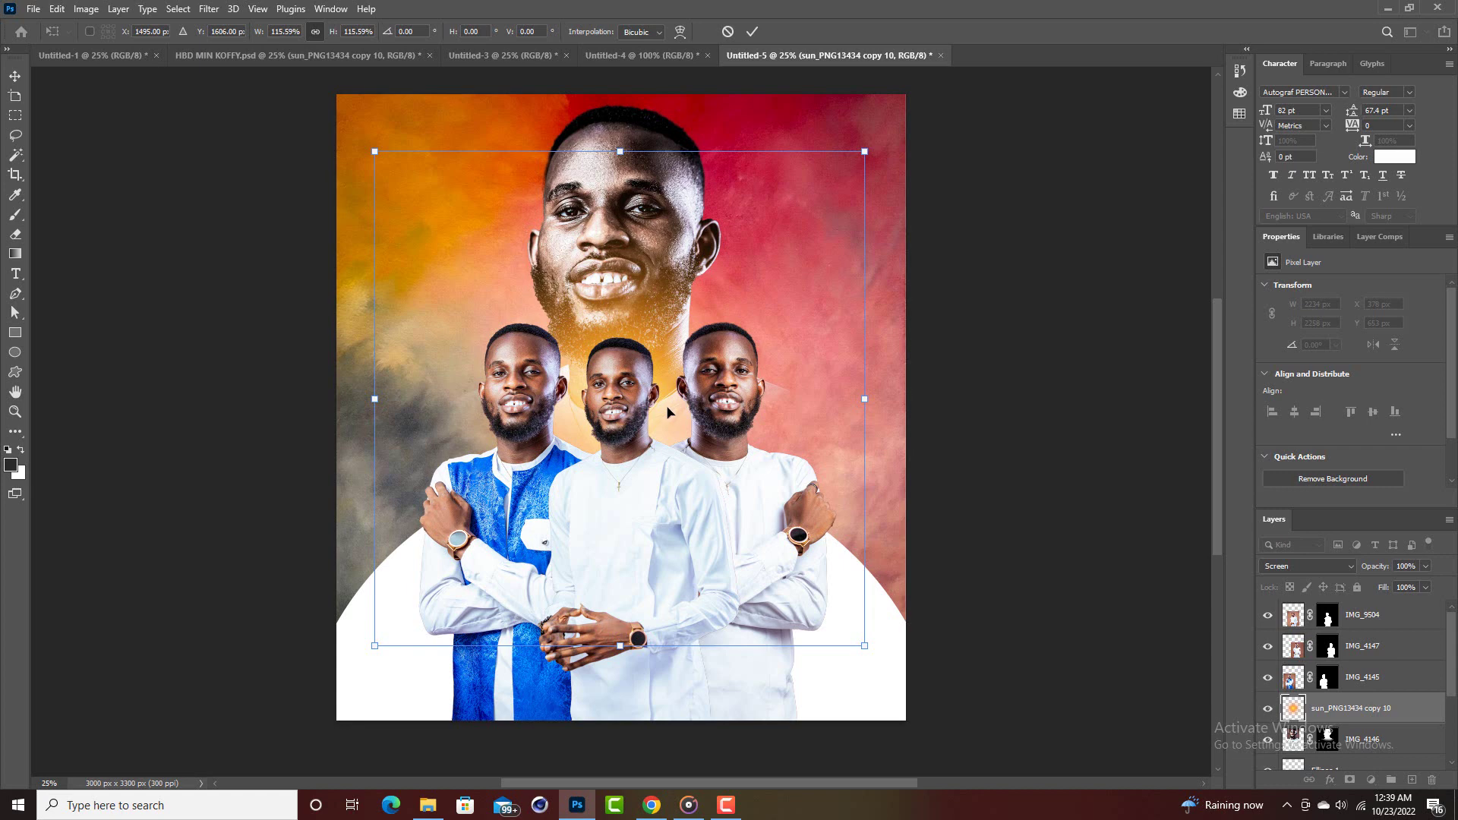
{"action": "left_click_drag", "start_coordinate": [667, 412], "coordinate": [668, 450]}
{"action": "left_click_drag", "start_coordinate": [621, 188], "coordinate": [620, 159]}
{"action": "left_click_drag", "start_coordinate": [651, 360], "coordinate": [658, 398]}
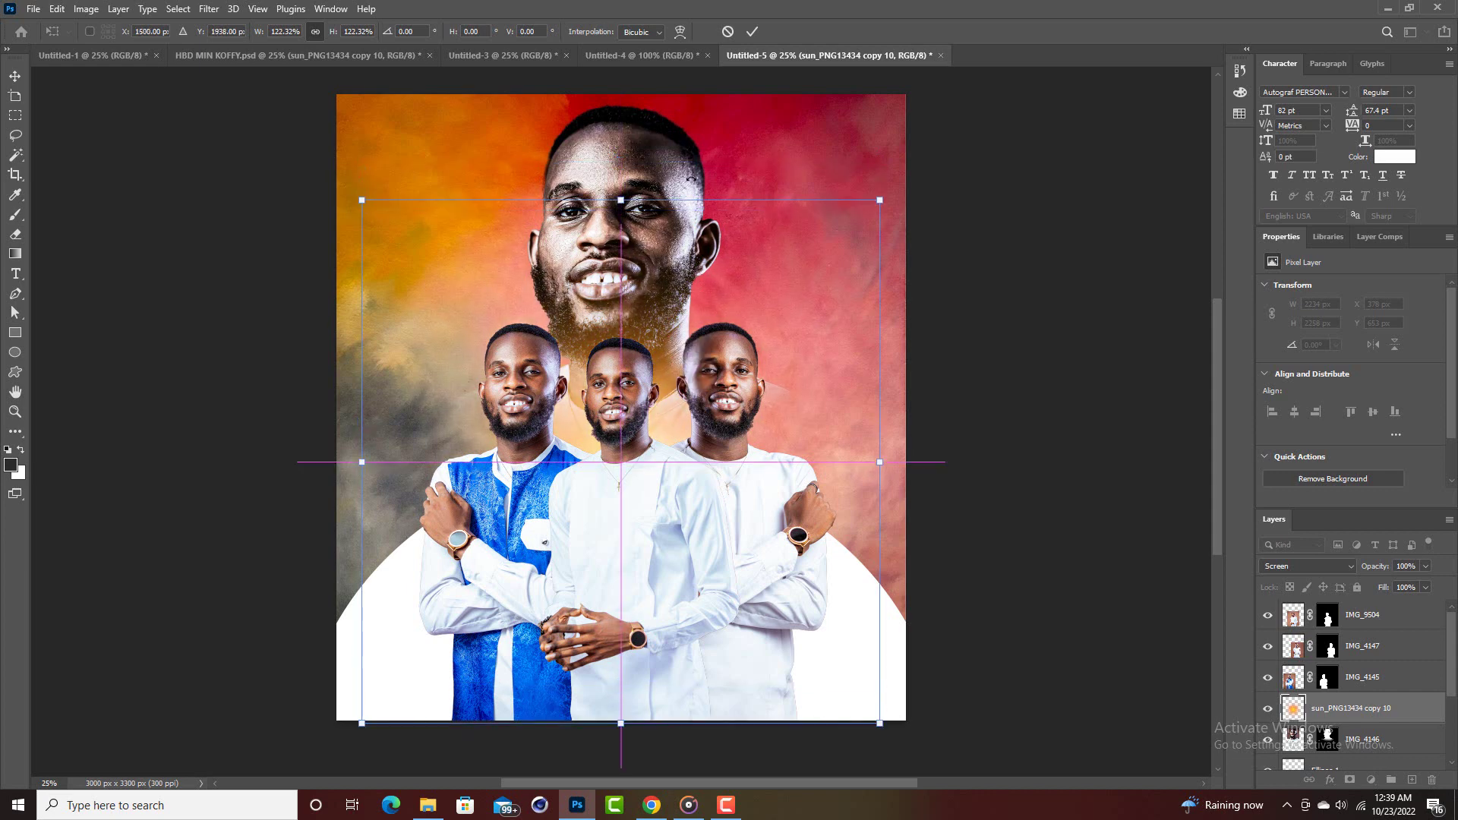
{"action": "left_click", "coordinate": [753, 32]}
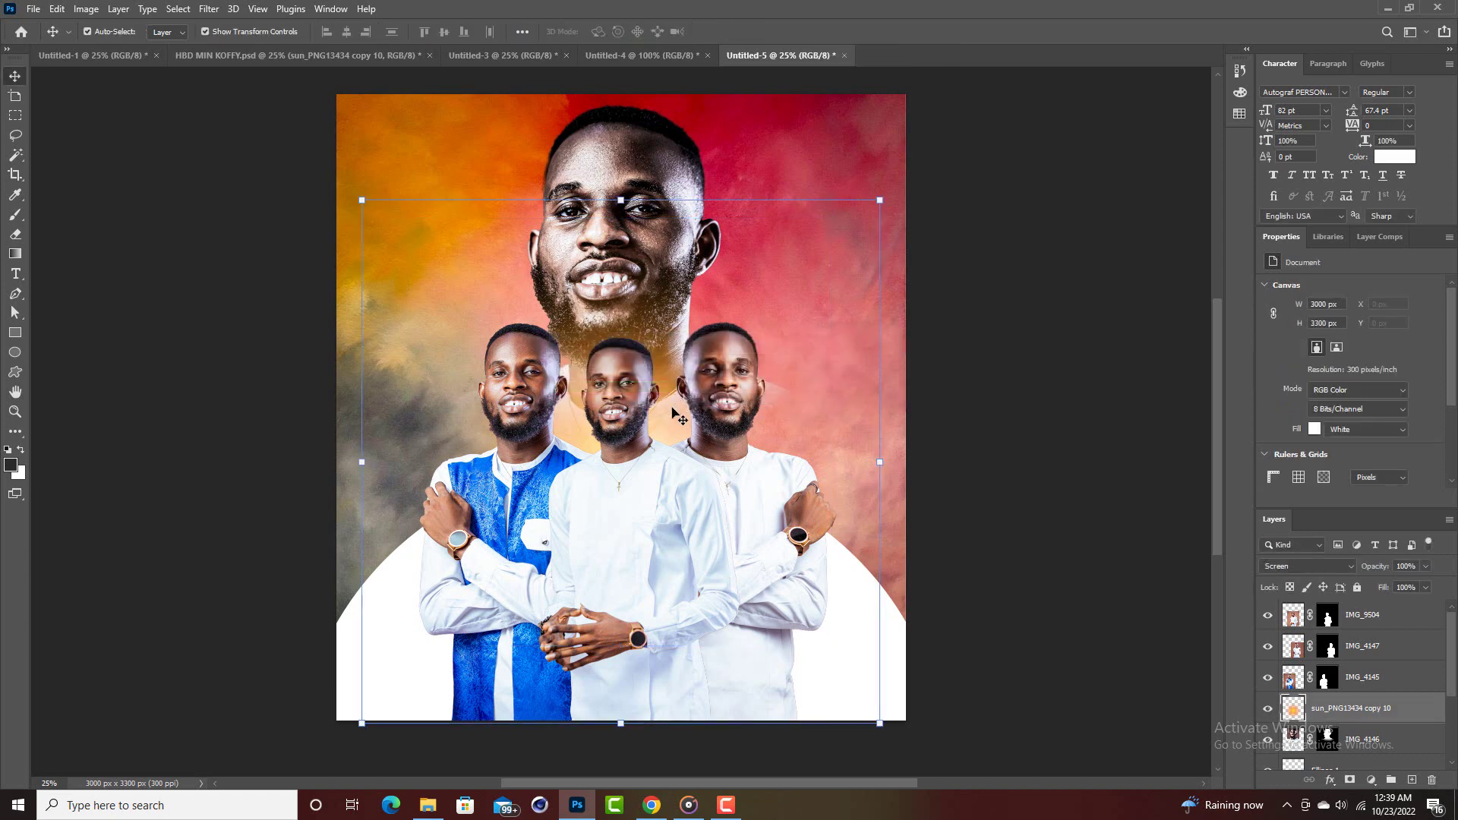
Duplicate the glow above IMG_9504 at about Y 925 px and place another copy over the canvas's left edge at about X -1437 px.
{"action": "key", "text": "ctrl"}
{"action": "key", "text": "ctrl+j"}
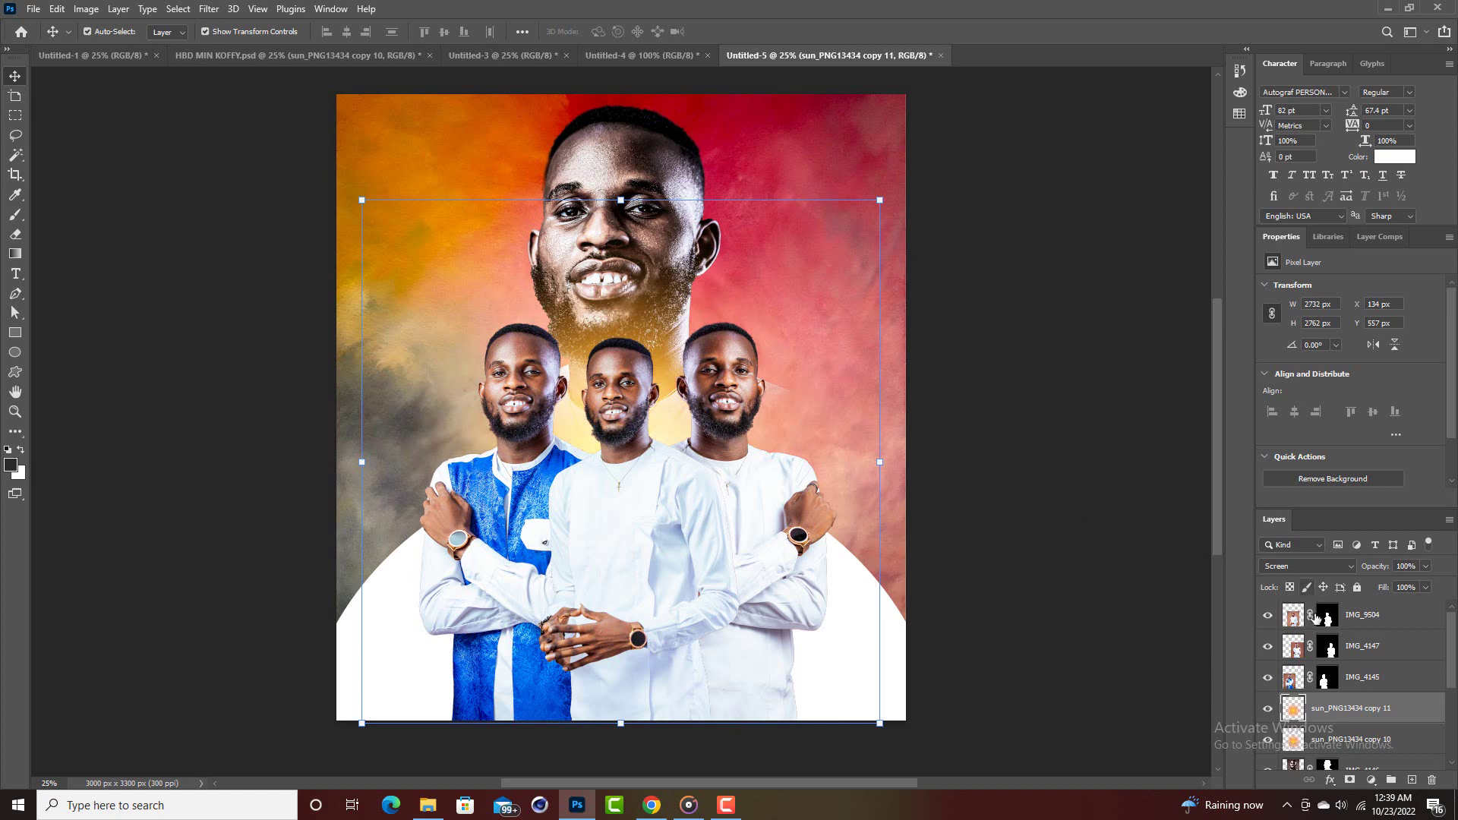
{"action": "left_click_drag", "start_coordinate": [1345, 720], "coordinate": [1347, 607]}
{"action": "left_click_drag", "start_coordinate": [621, 433], "coordinate": [342, 486]}
{"action": "key", "text": "ctrl+j"}
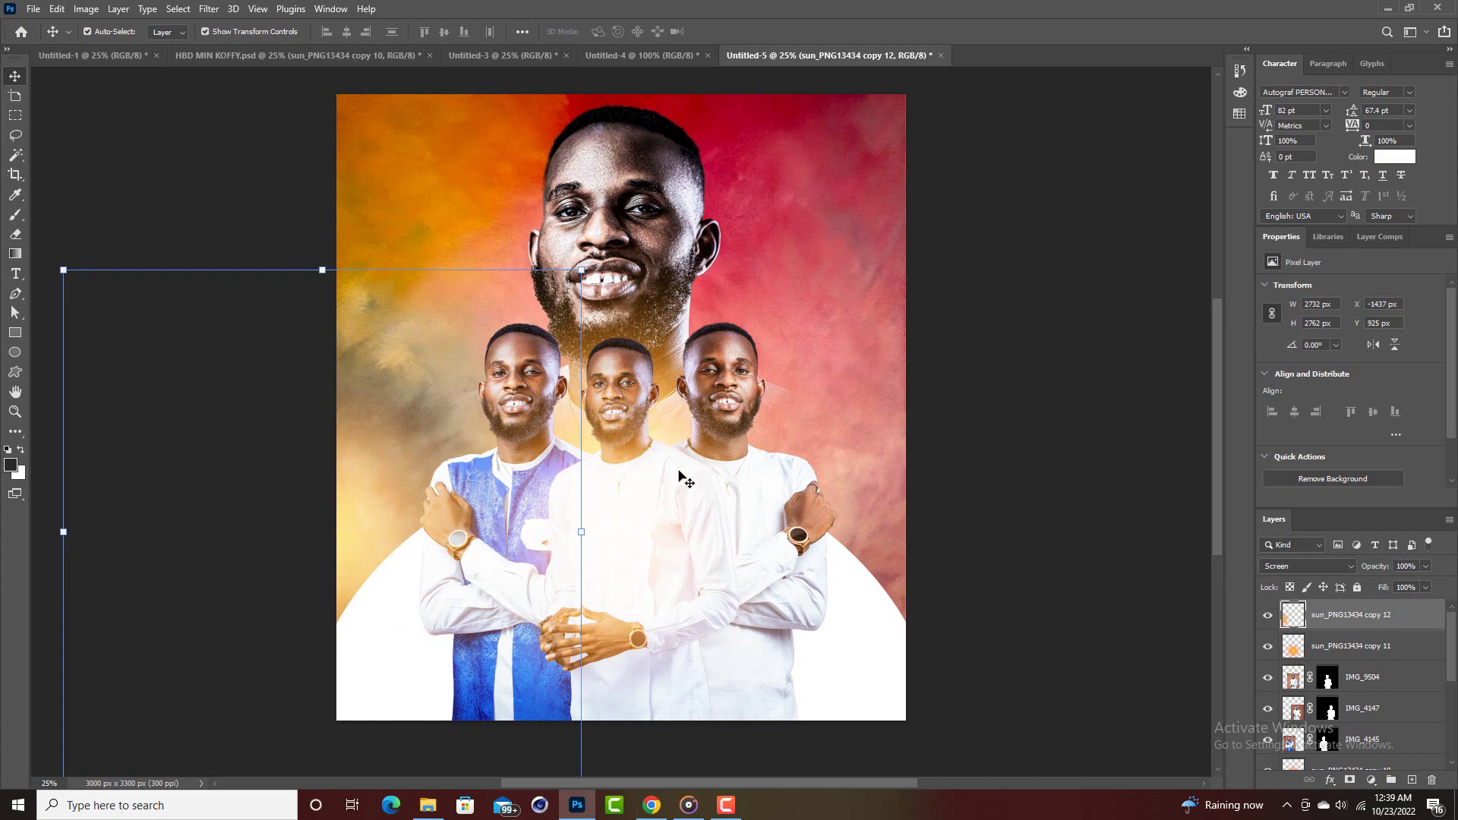
Duplicate the central glow over the figures, place the copy over the canvas's right edge at about X 1590 px and deselect it.
{"action": "left_click", "coordinate": [628, 497]}
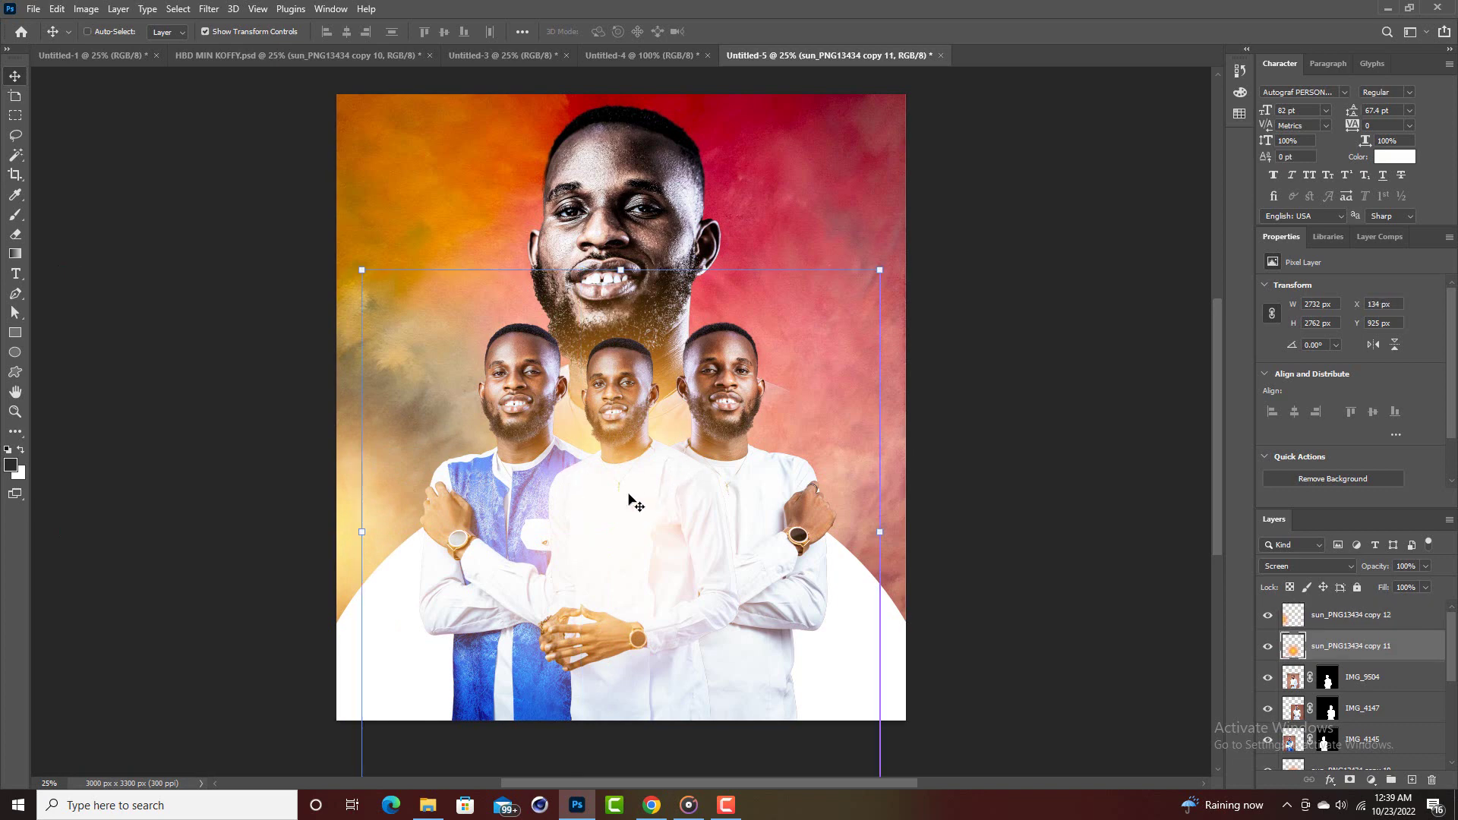
{"action": "key", "text": "ctrl+j"}
{"action": "left_click_drag", "start_coordinate": [629, 501], "coordinate": [875, 506]}
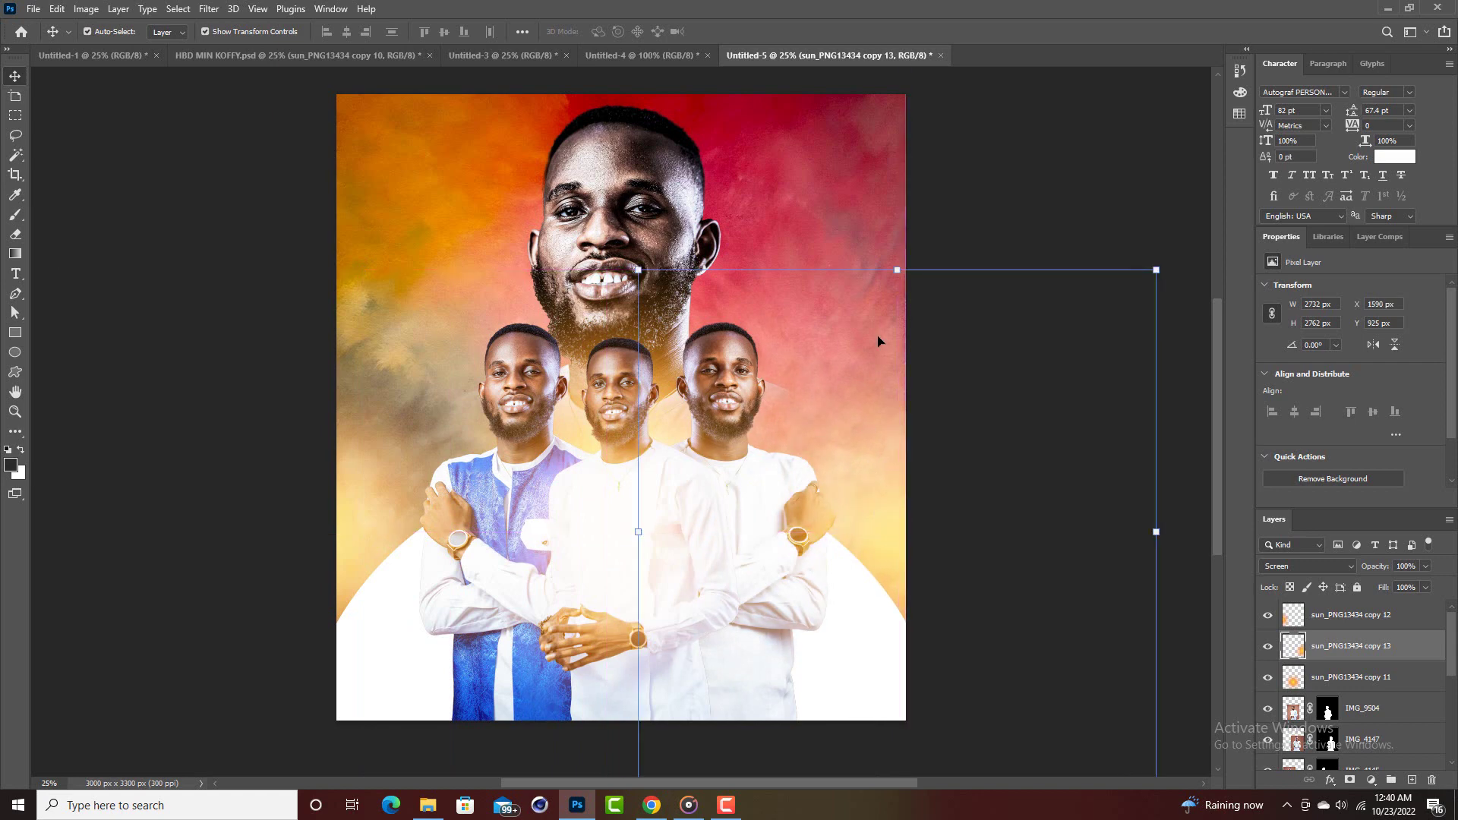
{"action": "left_click", "coordinate": [963, 173]}
Move the two side glows slightly further outward and lower the central glow to about Y 1004 px.
{"action": "left_click_drag", "start_coordinate": [372, 504], "coordinate": [338, 506]}
{"action": "left_click_drag", "start_coordinate": [852, 530], "coordinate": [902, 524]}
{"action": "left_click_drag", "start_coordinate": [597, 516], "coordinate": [625, 478]}
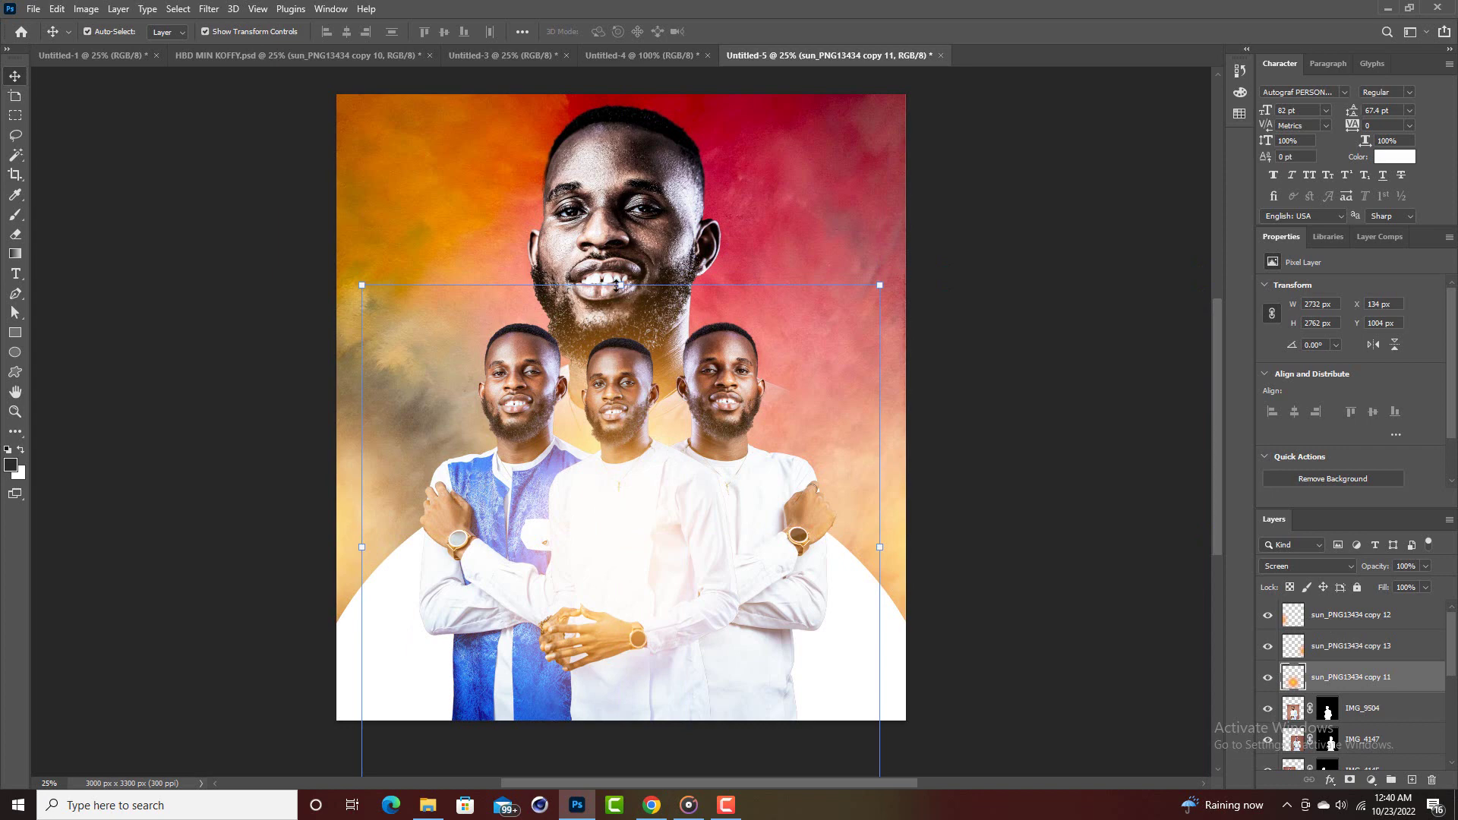
Enlarge the central sun_PNG13434 copy 11 glow to about 2810 x 2841 px and compare the figures with it hidden and shown.
{"action": "left_click_drag", "start_coordinate": [617, 285], "coordinate": [621, 270]}
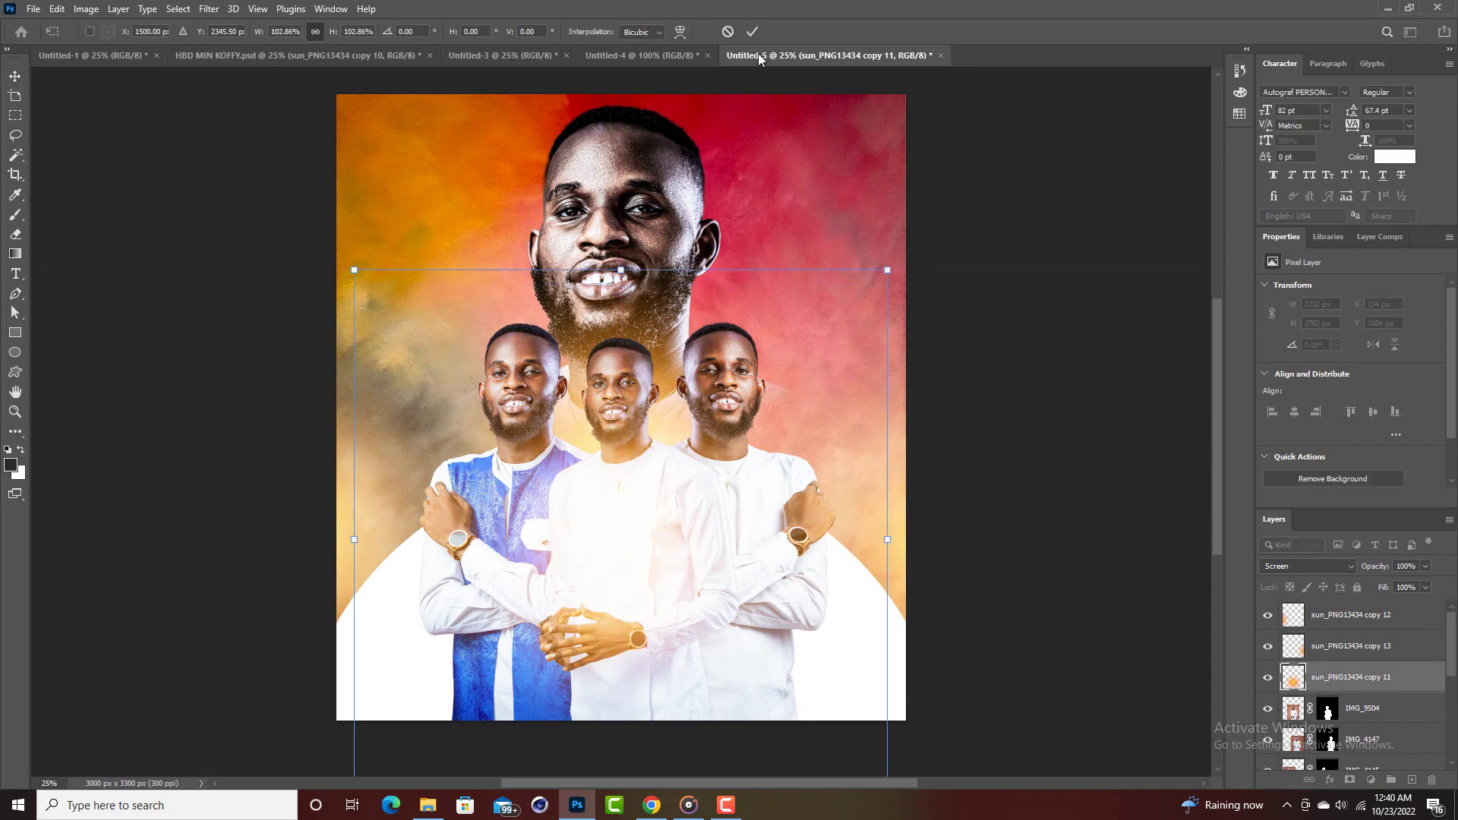
{"action": "left_click_drag", "start_coordinate": [665, 467], "coordinate": [666, 483]}
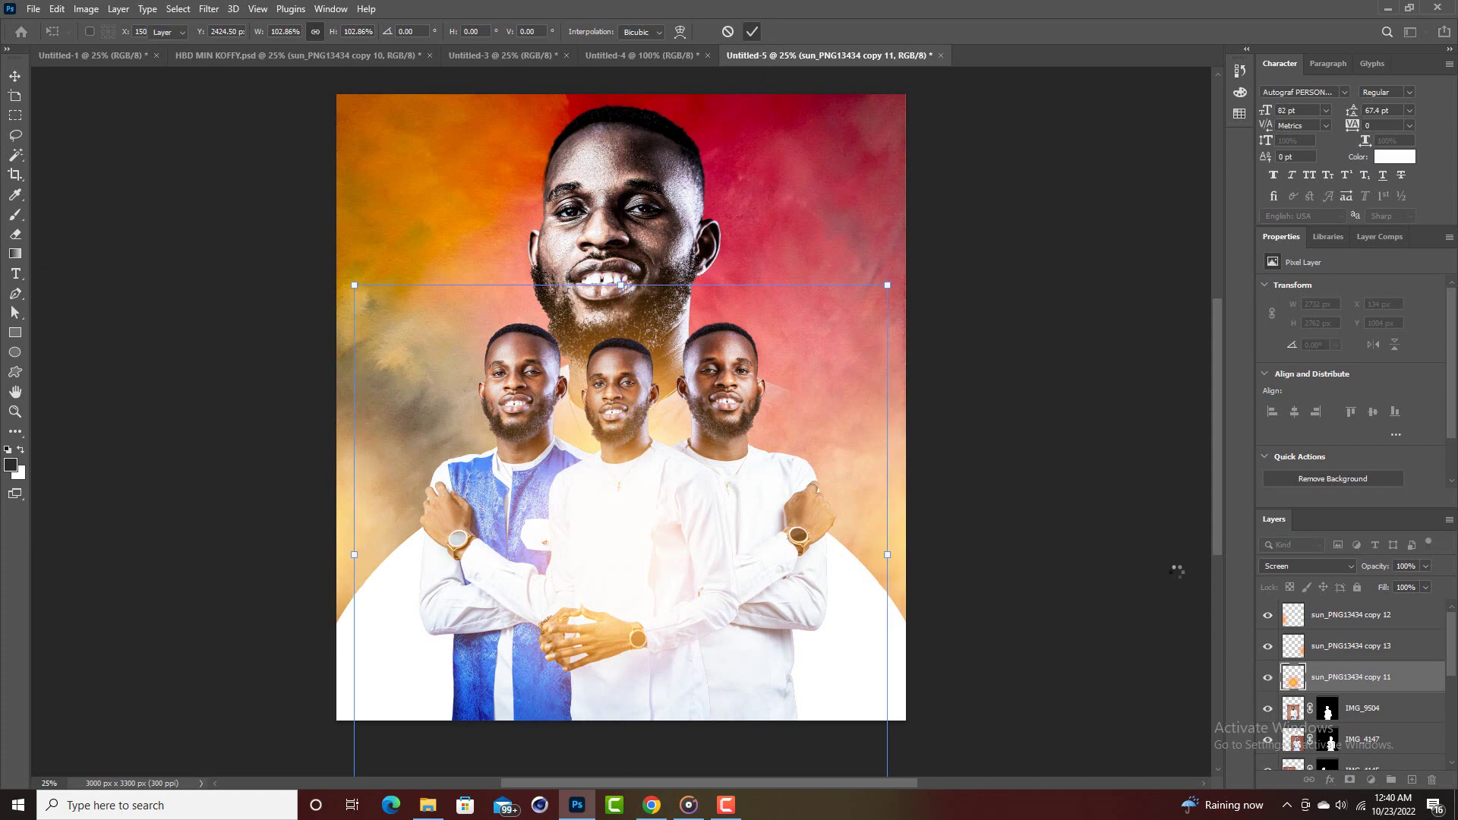
{"action": "key", "text": "Return"}
{"action": "left_click", "coordinate": [1267, 678]}
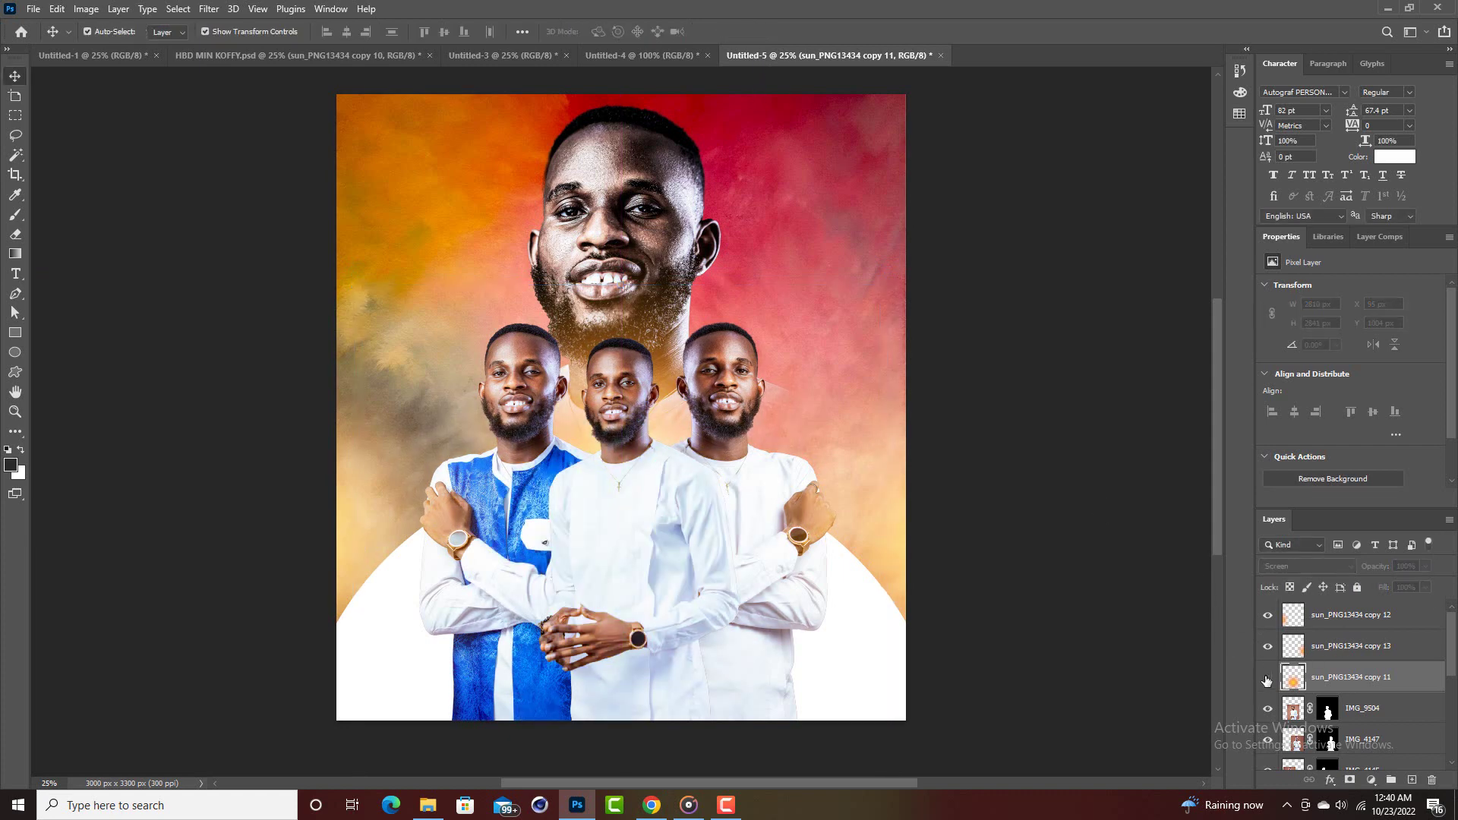
{"action": "left_click", "coordinate": [1267, 679]}
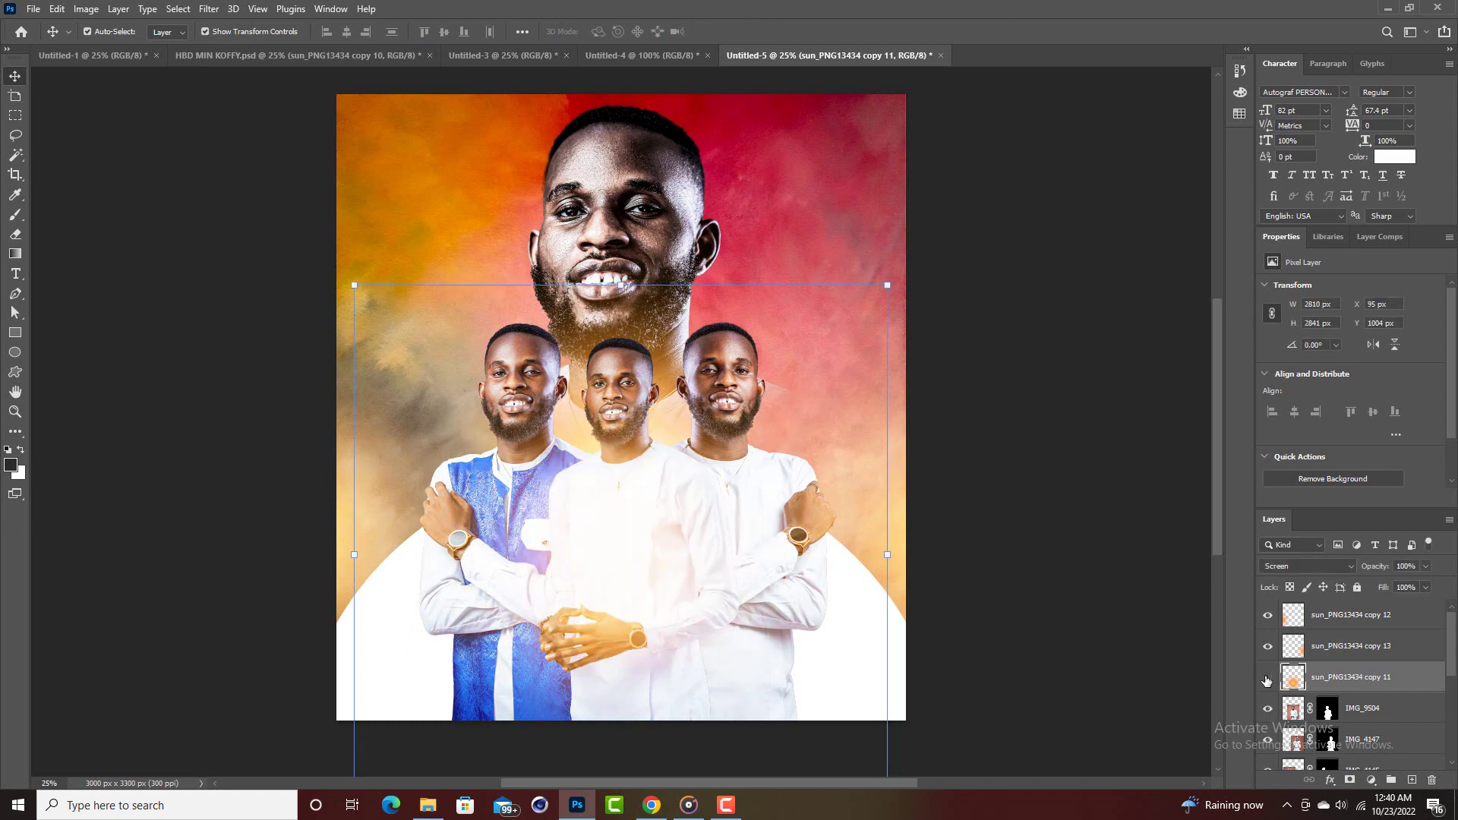
{"action": "left_click", "coordinate": [1267, 678]}
{"action": "left_click", "coordinate": [1267, 679]}
Shrink the central sun_PNG13434 copy 11 glow to about 2232 x 2257 px, positioned at about X 384, Y 1064 px.
{"action": "scroll", "coordinate": [1067, 366], "scroll_direction": "up", "scroll_amount": 1}
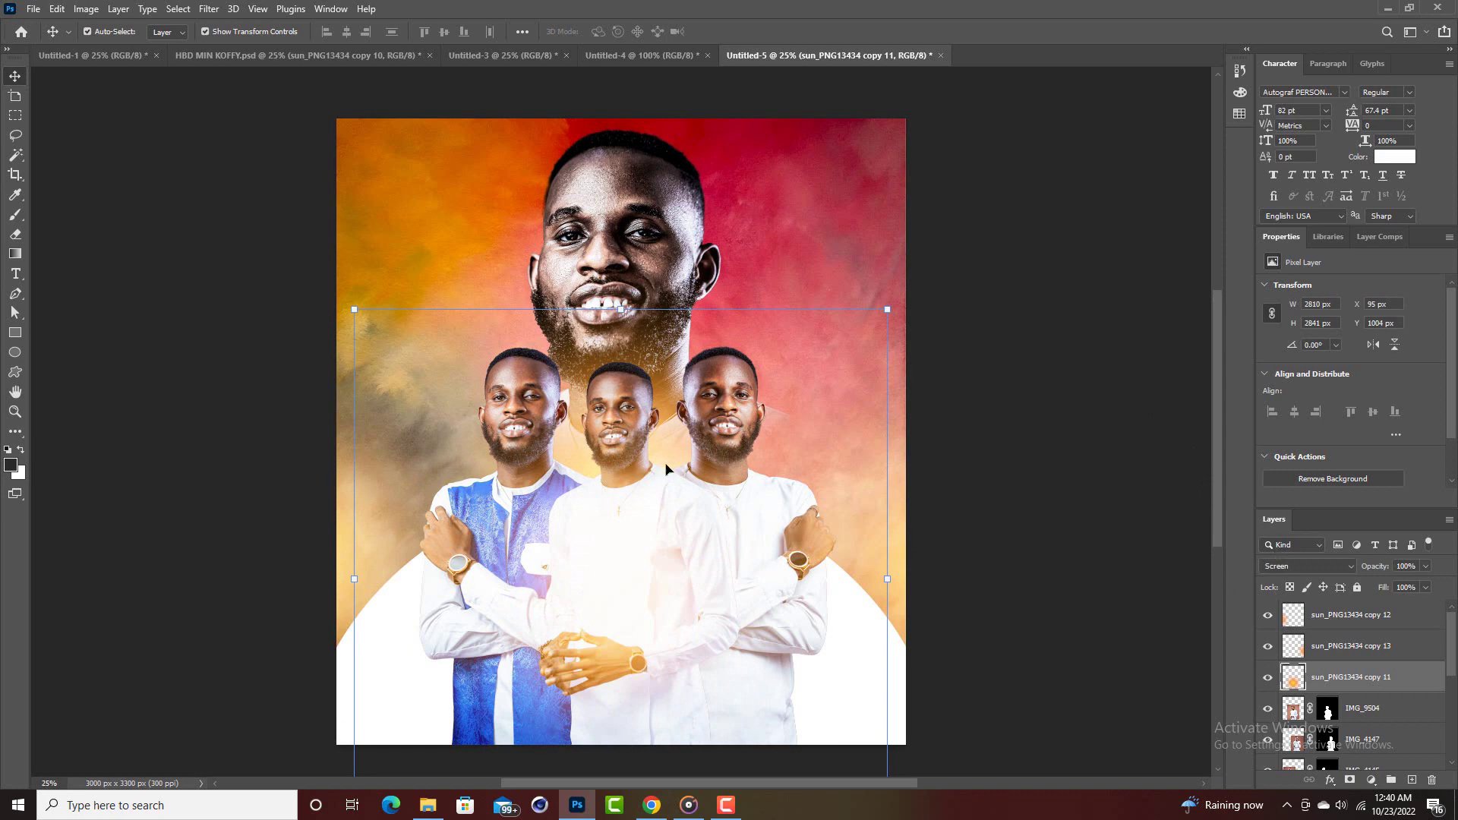
{"action": "scroll", "coordinate": [666, 470], "scroll_direction": "down", "scroll_amount": 3}
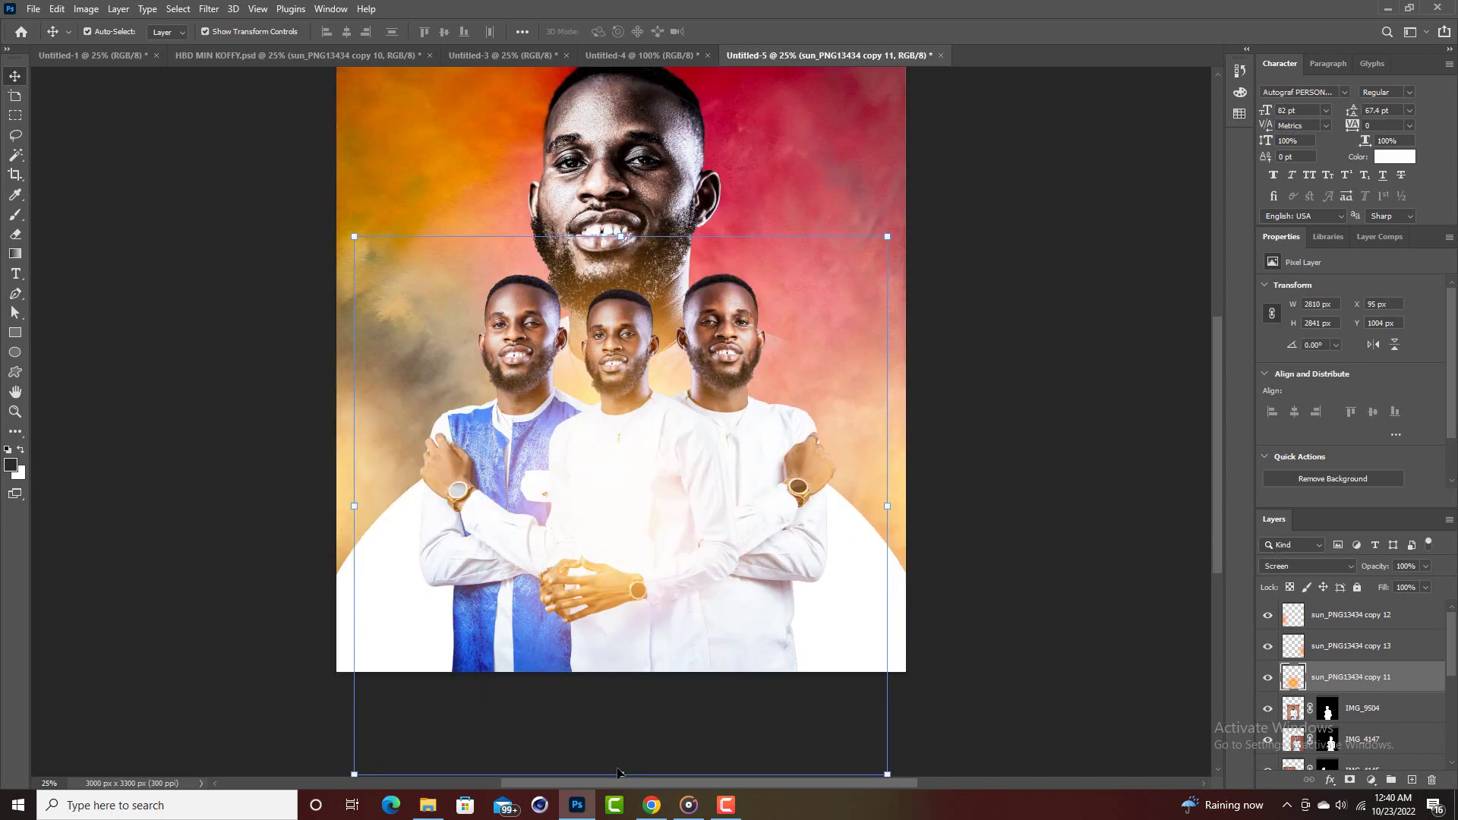
{"action": "left_click_drag", "start_coordinate": [620, 771], "coordinate": [621, 664]}
{"action": "left_click_drag", "start_coordinate": [649, 423], "coordinate": [644, 433]}
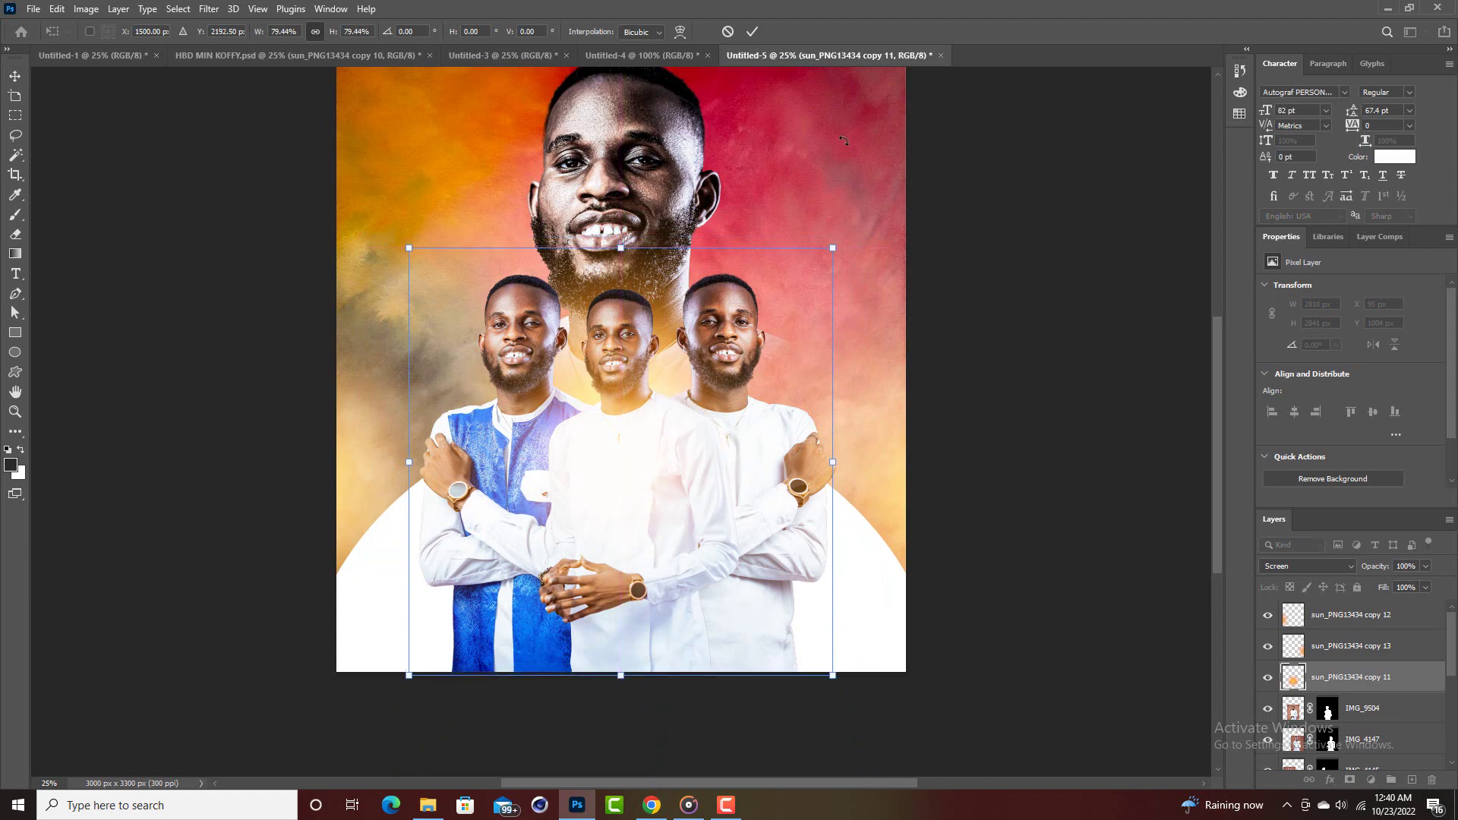
{"action": "left_click", "coordinate": [751, 31]}
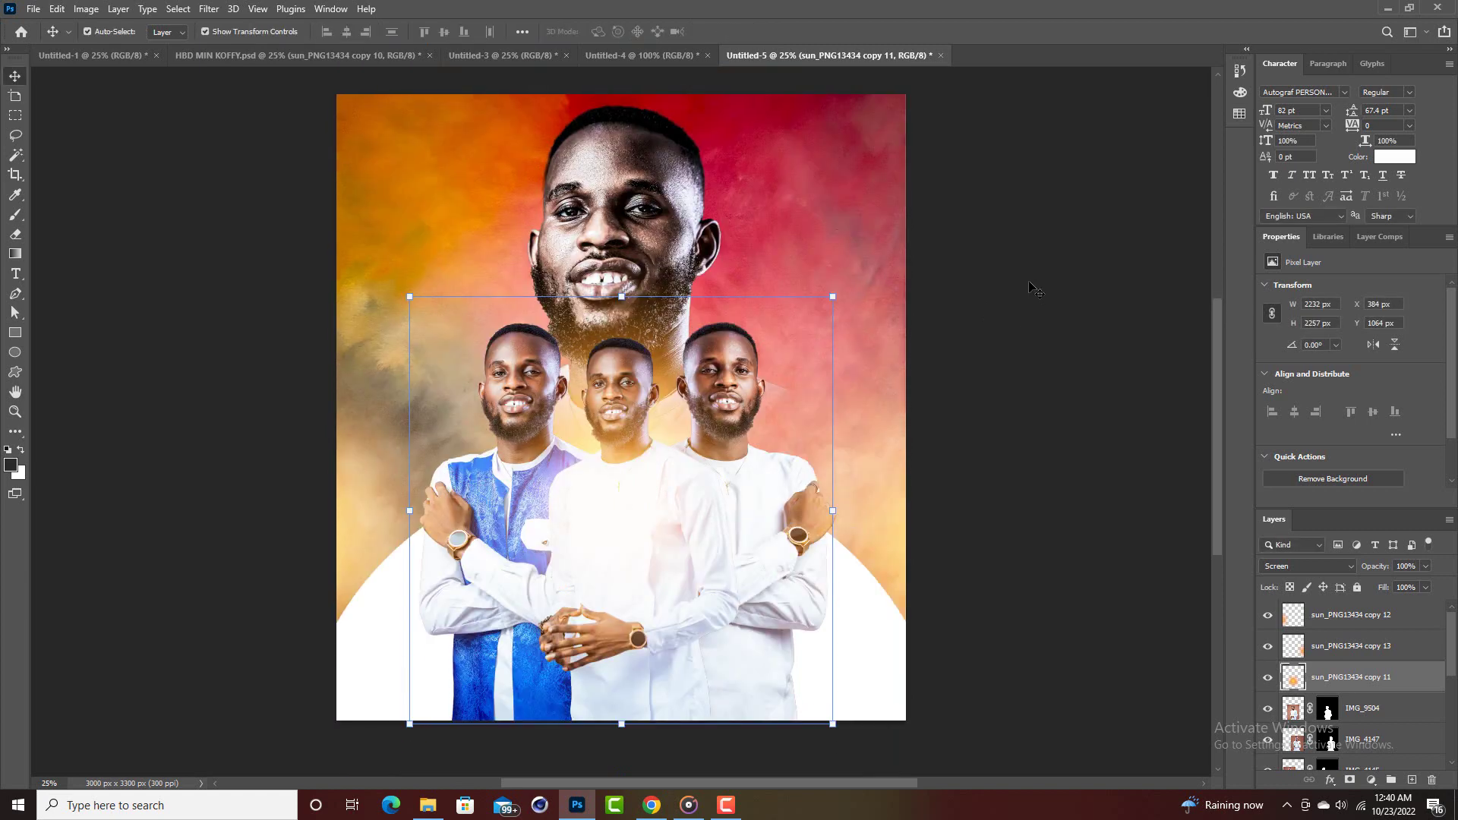
Add the white text HAPPY in the Accent SF font across the upper left of the flyer.
{"action": "left_click", "coordinate": [15, 273]}
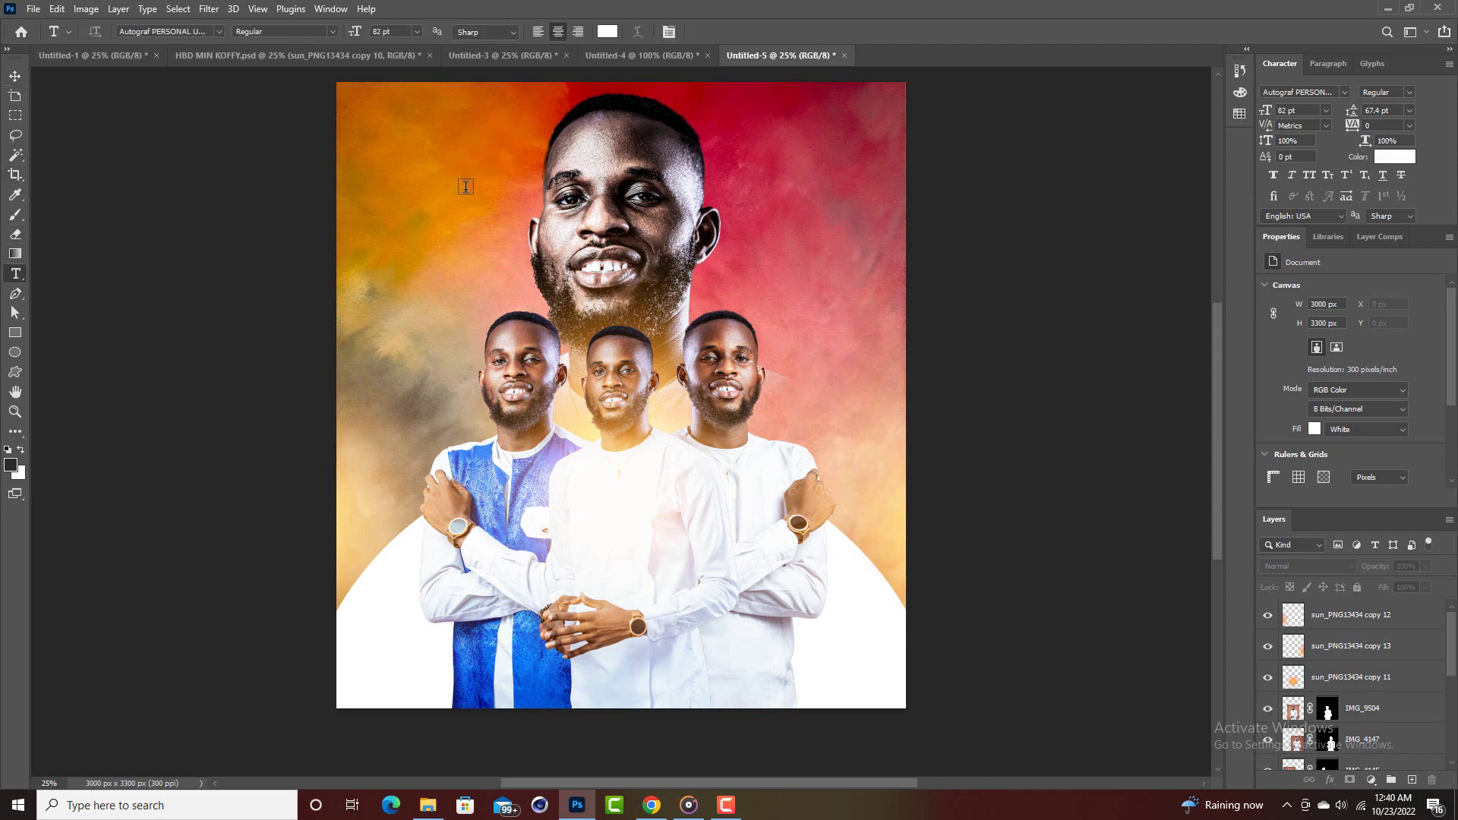
{"action": "left_click", "coordinate": [1346, 94]}
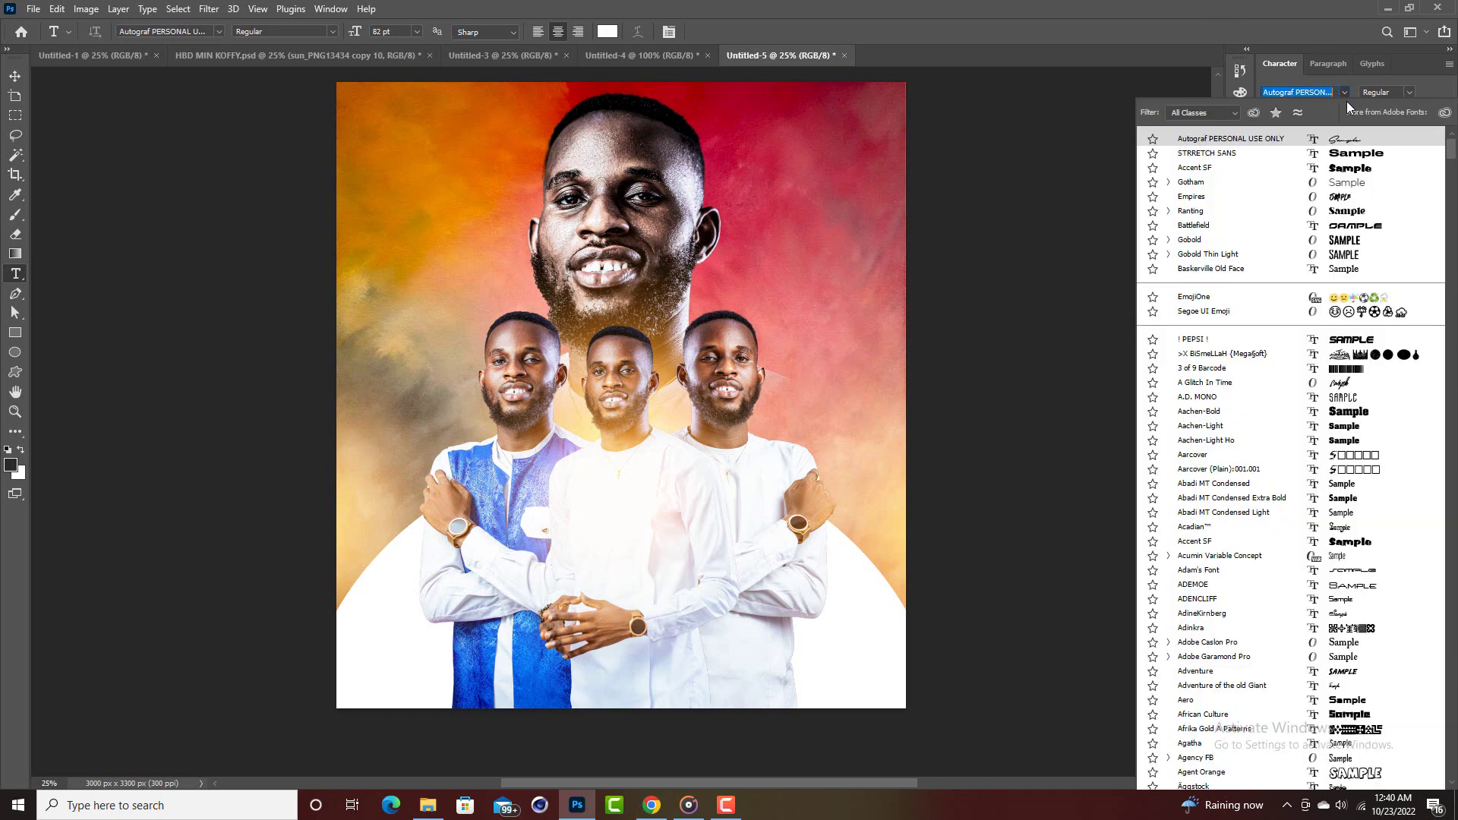
{"action": "left_click", "coordinate": [1348, 170]}
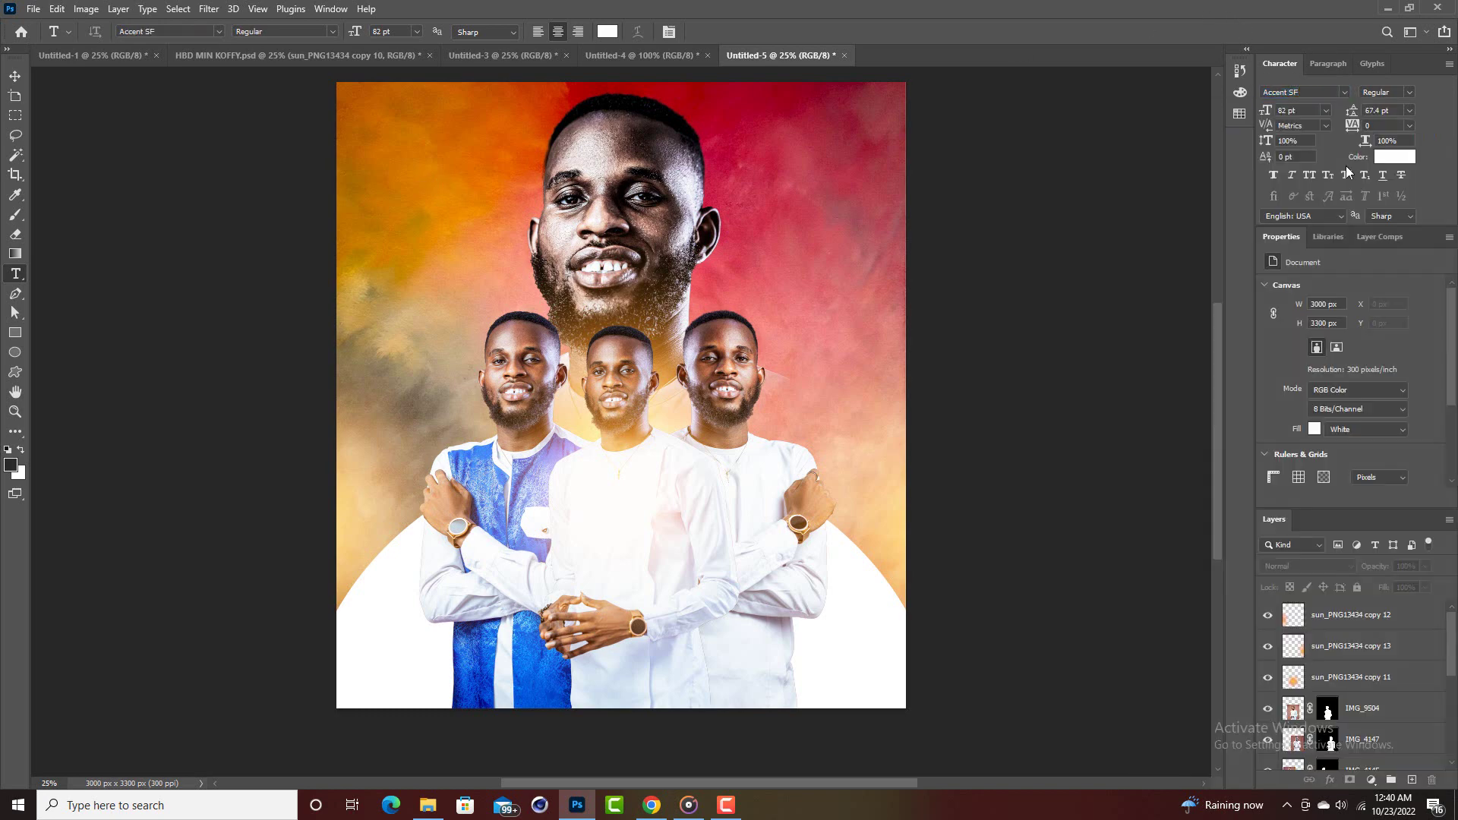
{"action": "left_click", "coordinate": [461, 193]}
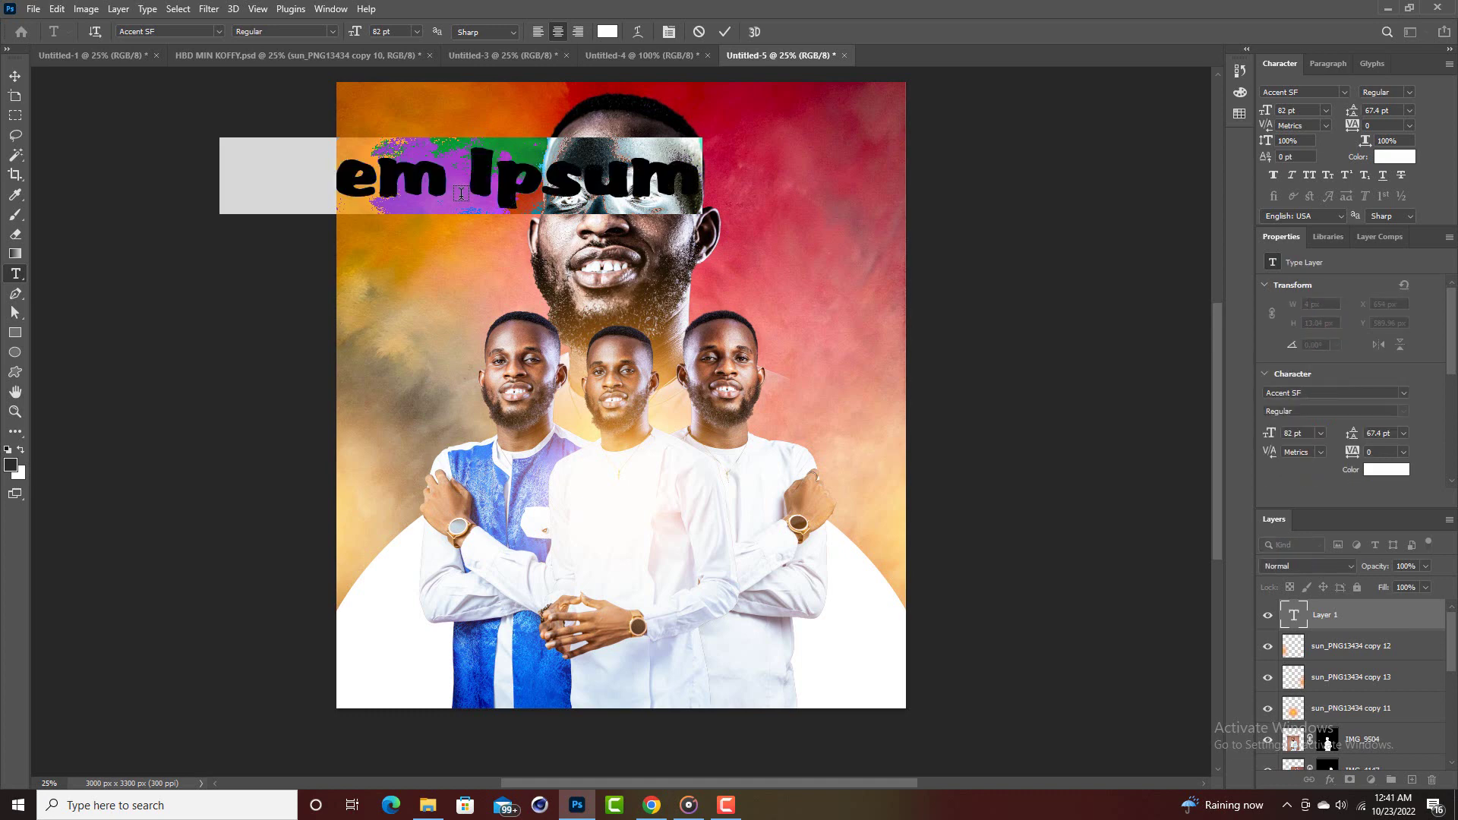
{"action": "type", "text": "happ"}
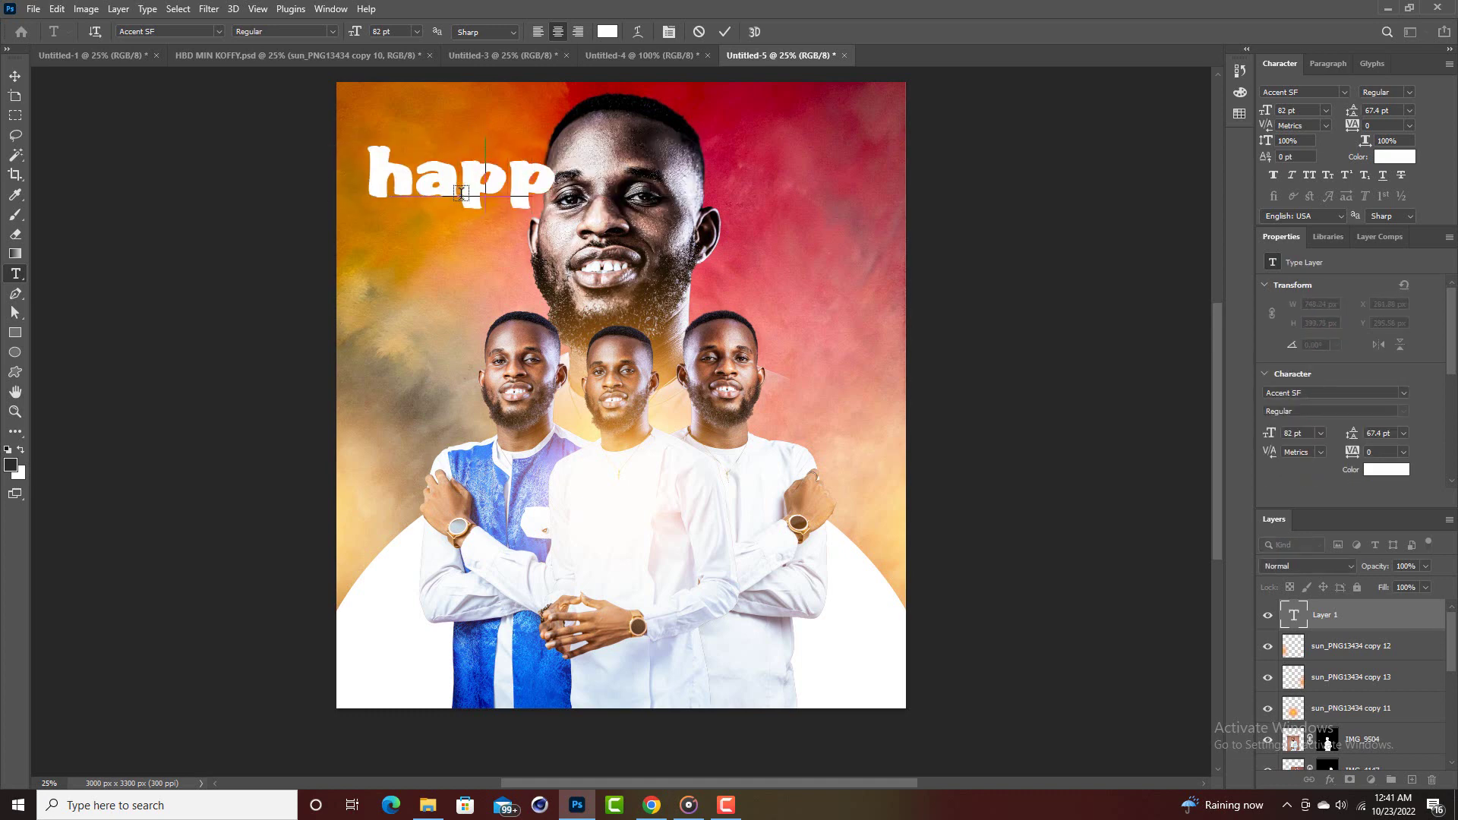
{"action": "key", "text": "BackSpace"}
{"action": "key", "text": "BackSpace"}
{"action": "key", "text": "BackSpace"}
{"action": "key", "text": "BackSpace"}
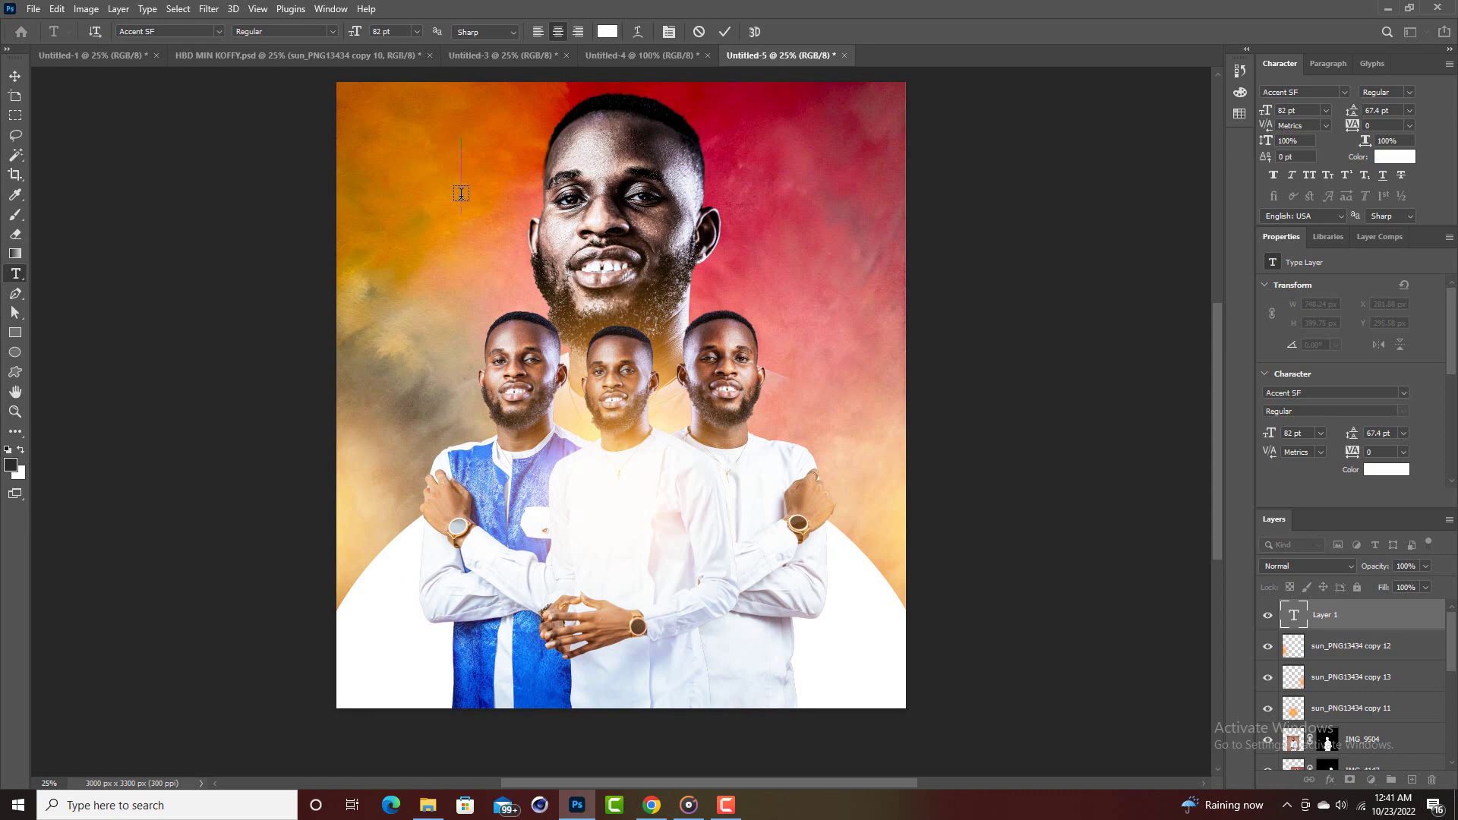
{"action": "type", "text": "J"}
{"action": "key", "text": "BackSpace"}
{"action": "type", "text": "HA"}
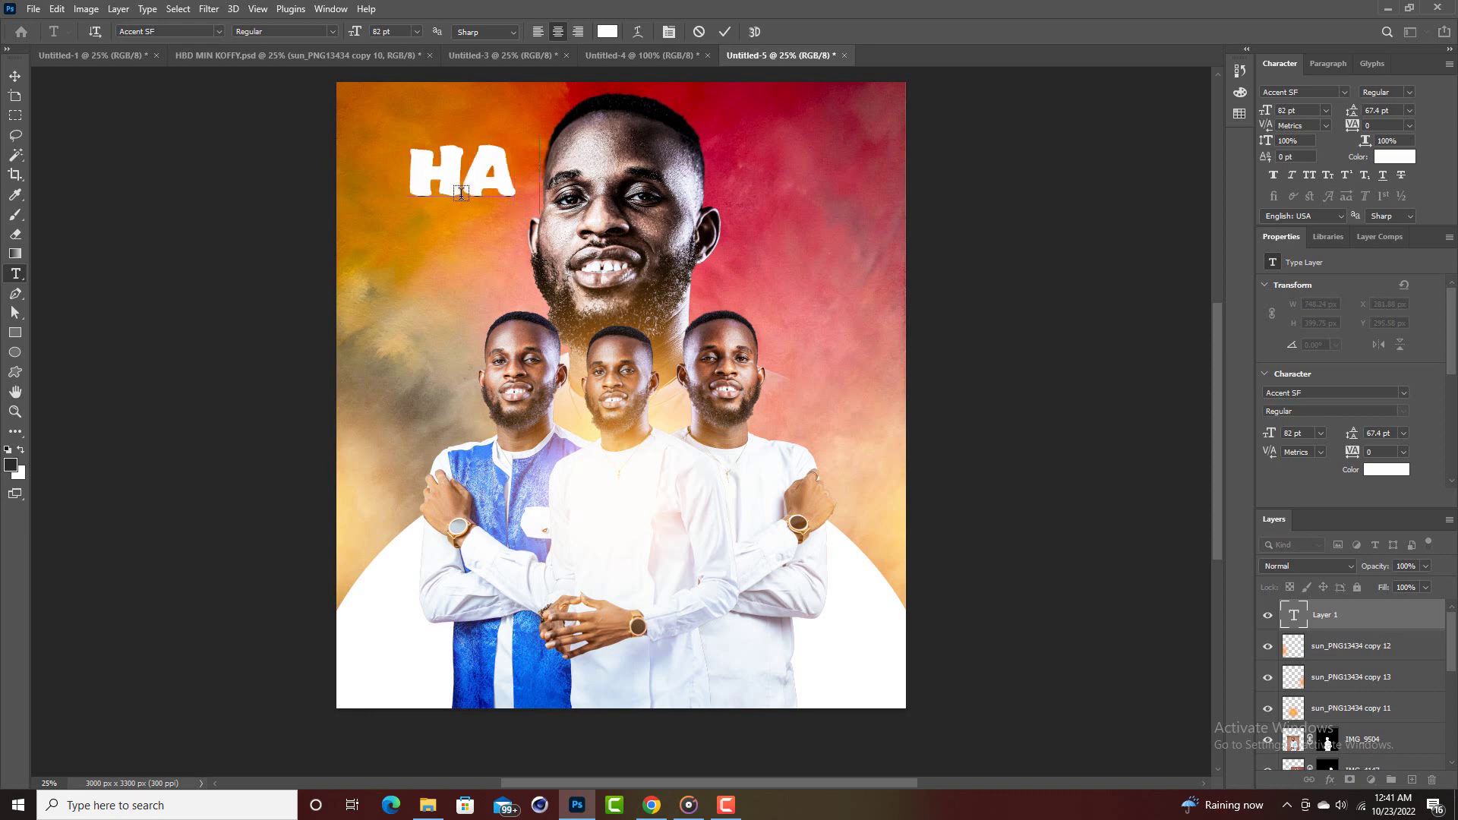
{"action": "type", "text": "PPY"}
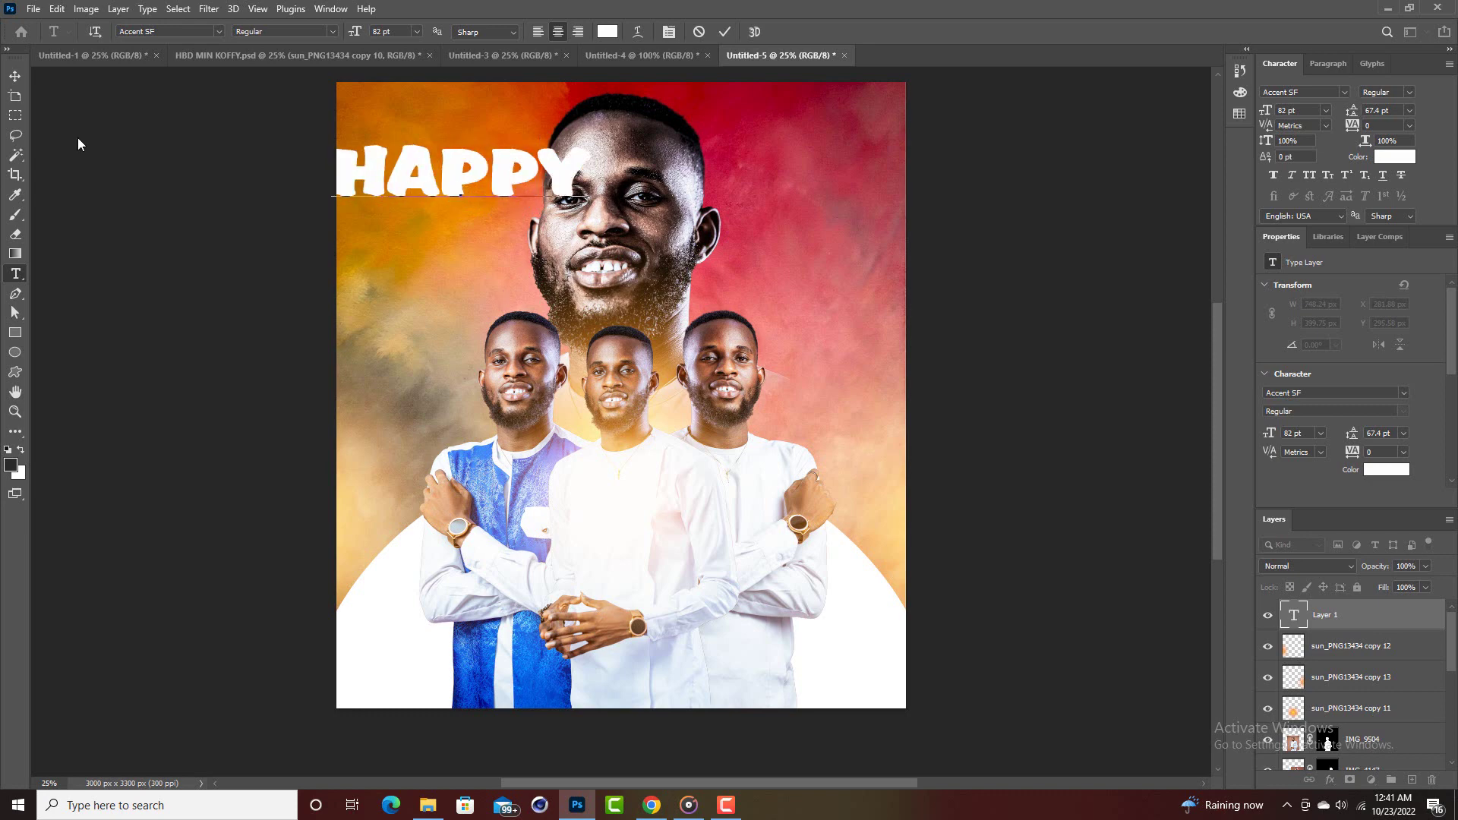
{"action": "key", "text": "ctrl"}
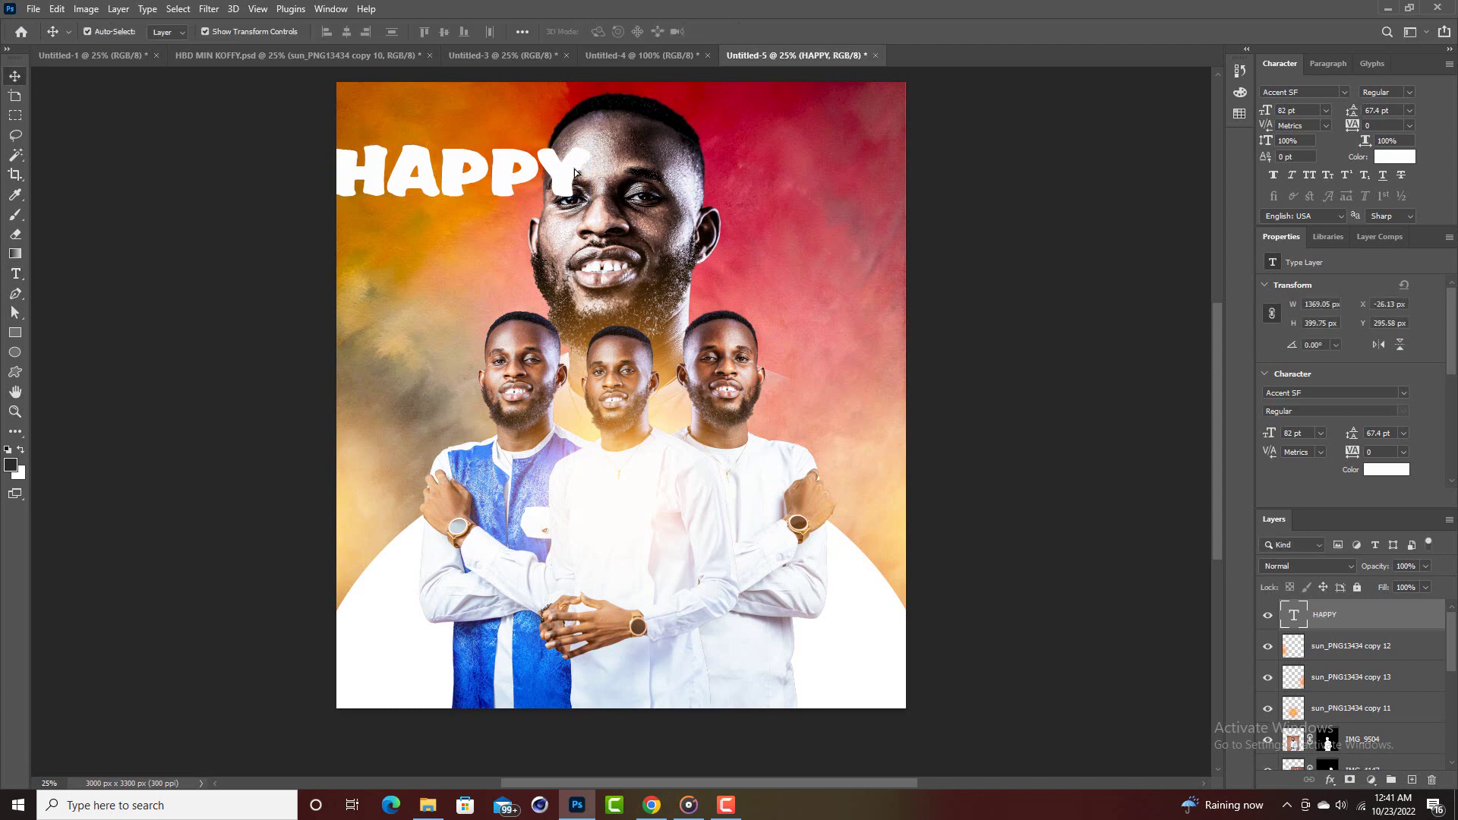
Centre the HAPPY text horizontally on the canvas and enlarge it to about 3191 x 932 px.
{"action": "left_click_drag", "start_coordinate": [574, 172], "coordinate": [731, 173]}
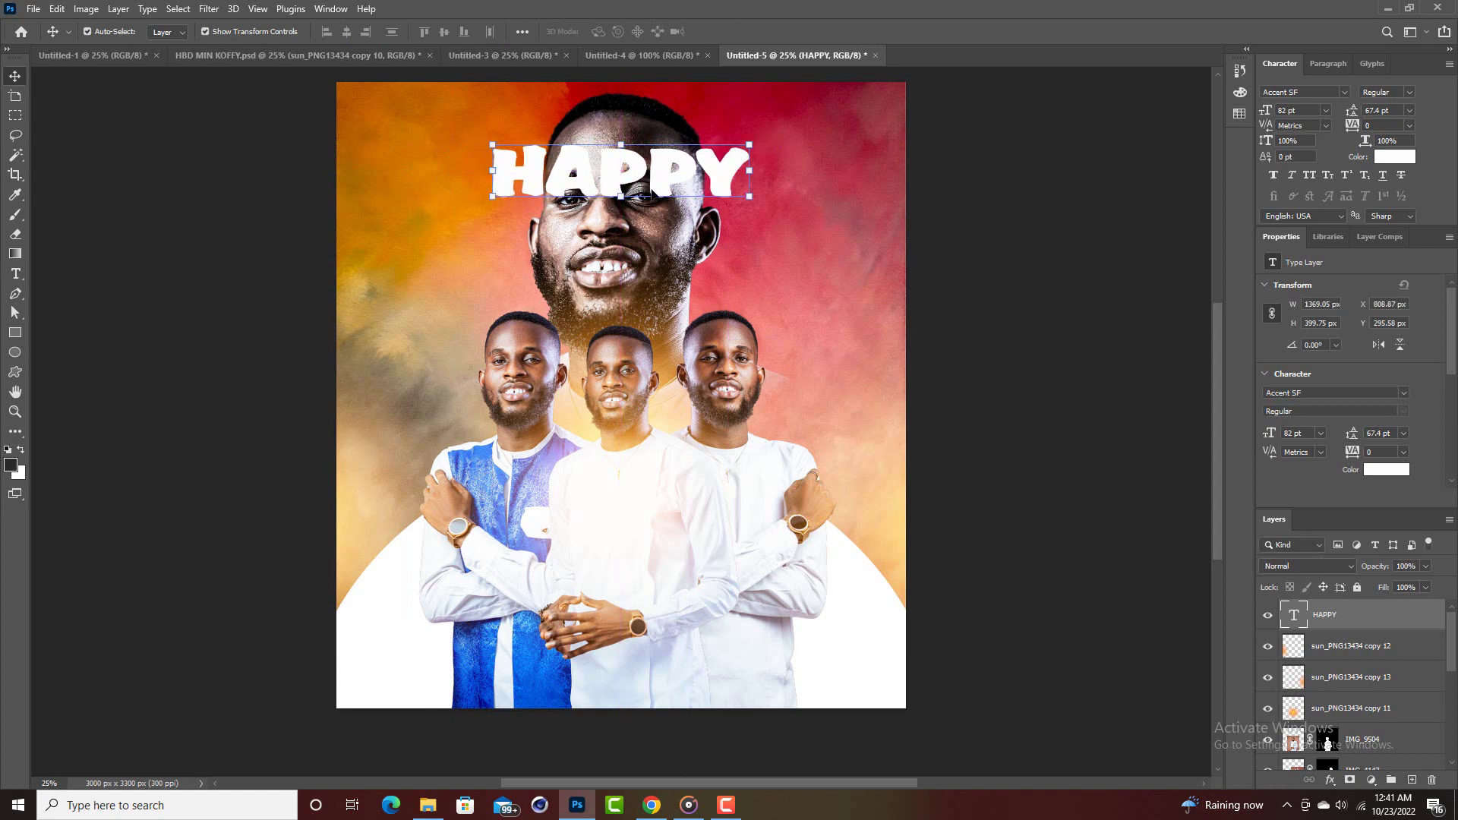
{"action": "left_click_drag", "start_coordinate": [623, 199], "coordinate": [626, 332]}
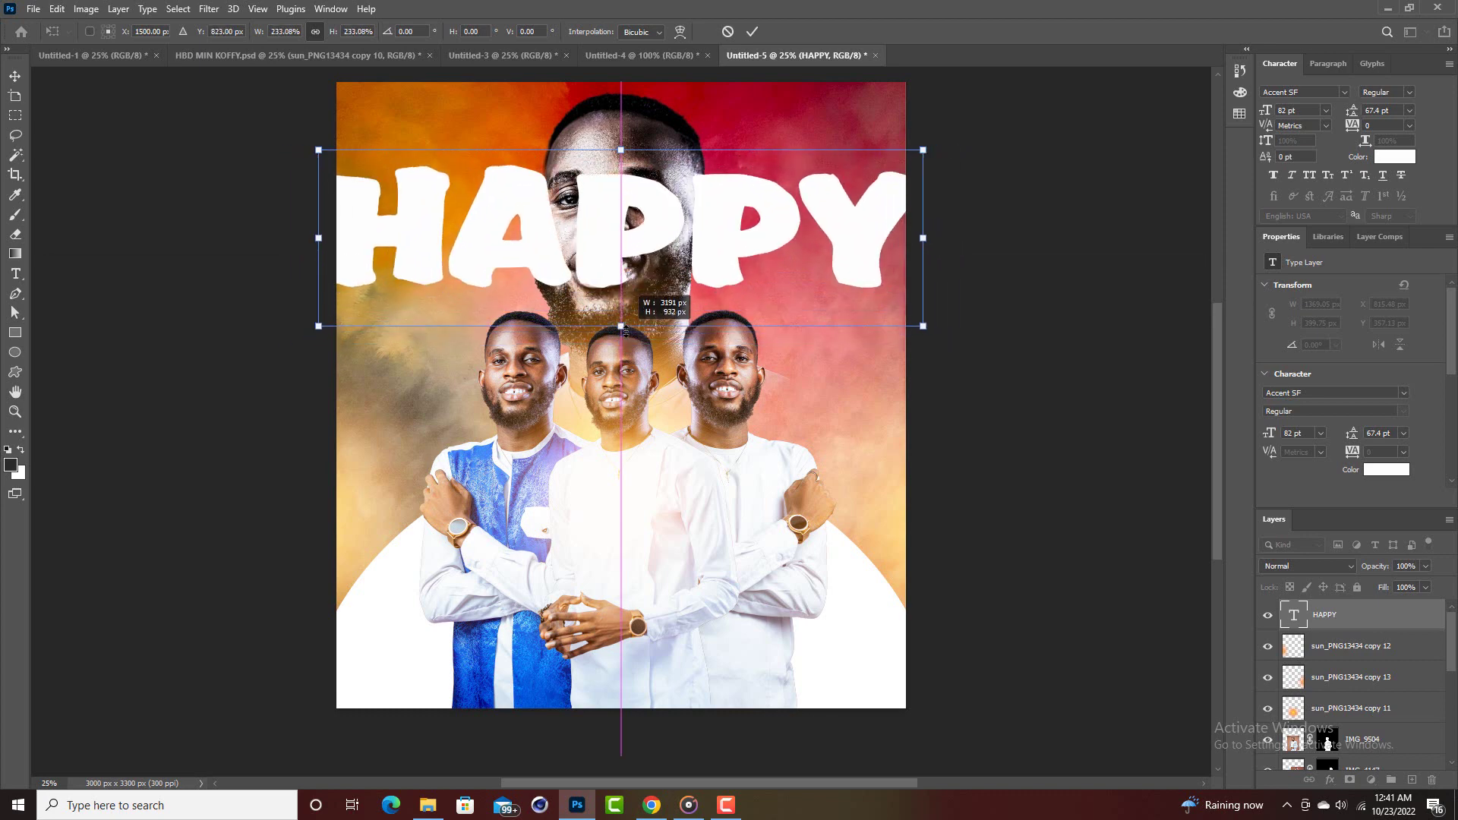
{"action": "left_click", "coordinate": [751, 31]}
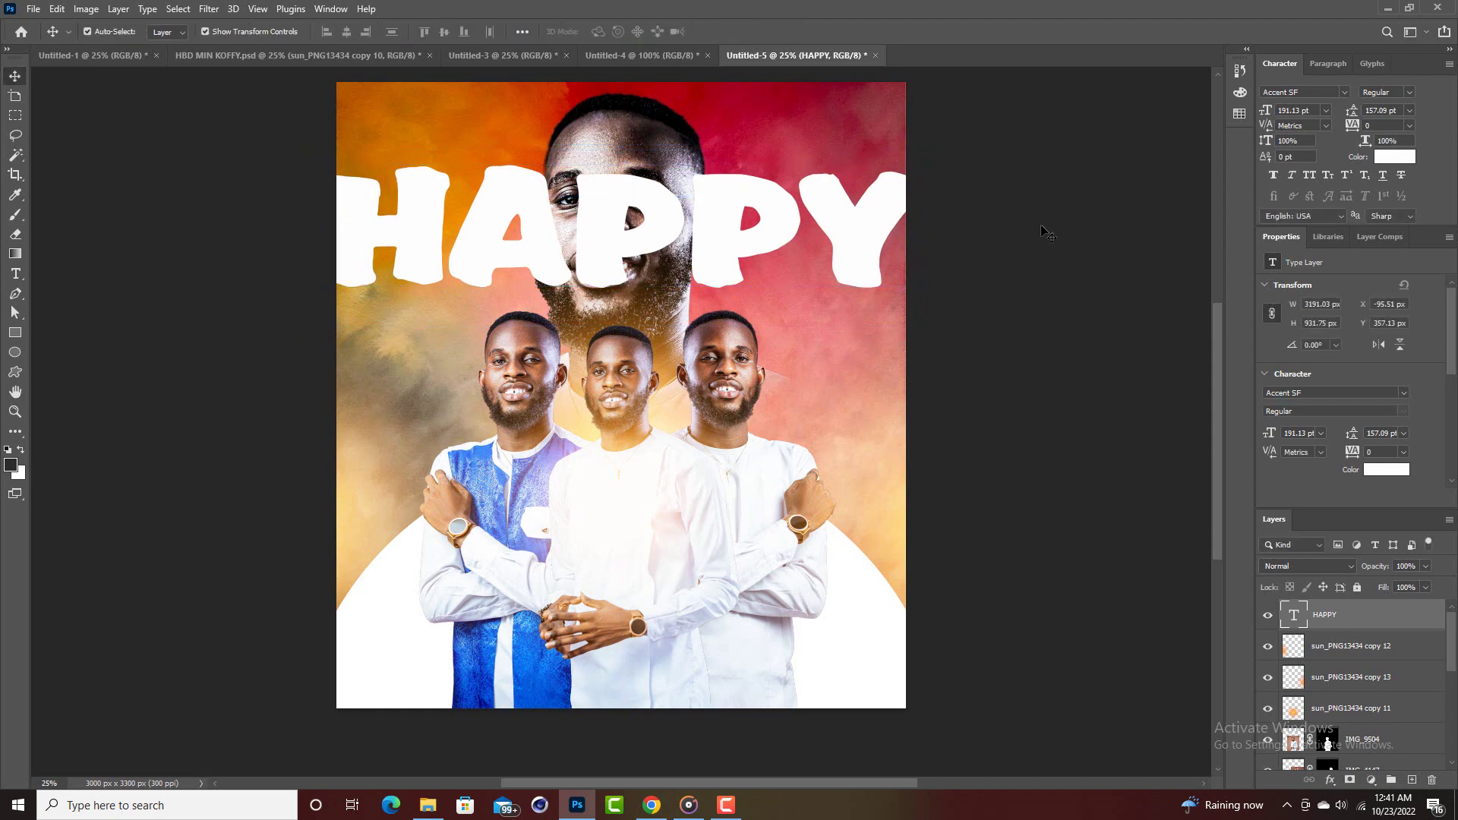
Duplicate the HAPPY text directly below the original at about Y 1056 px and change the copy's wording to BDAY.
{"action": "left_click", "coordinate": [850, 234]}
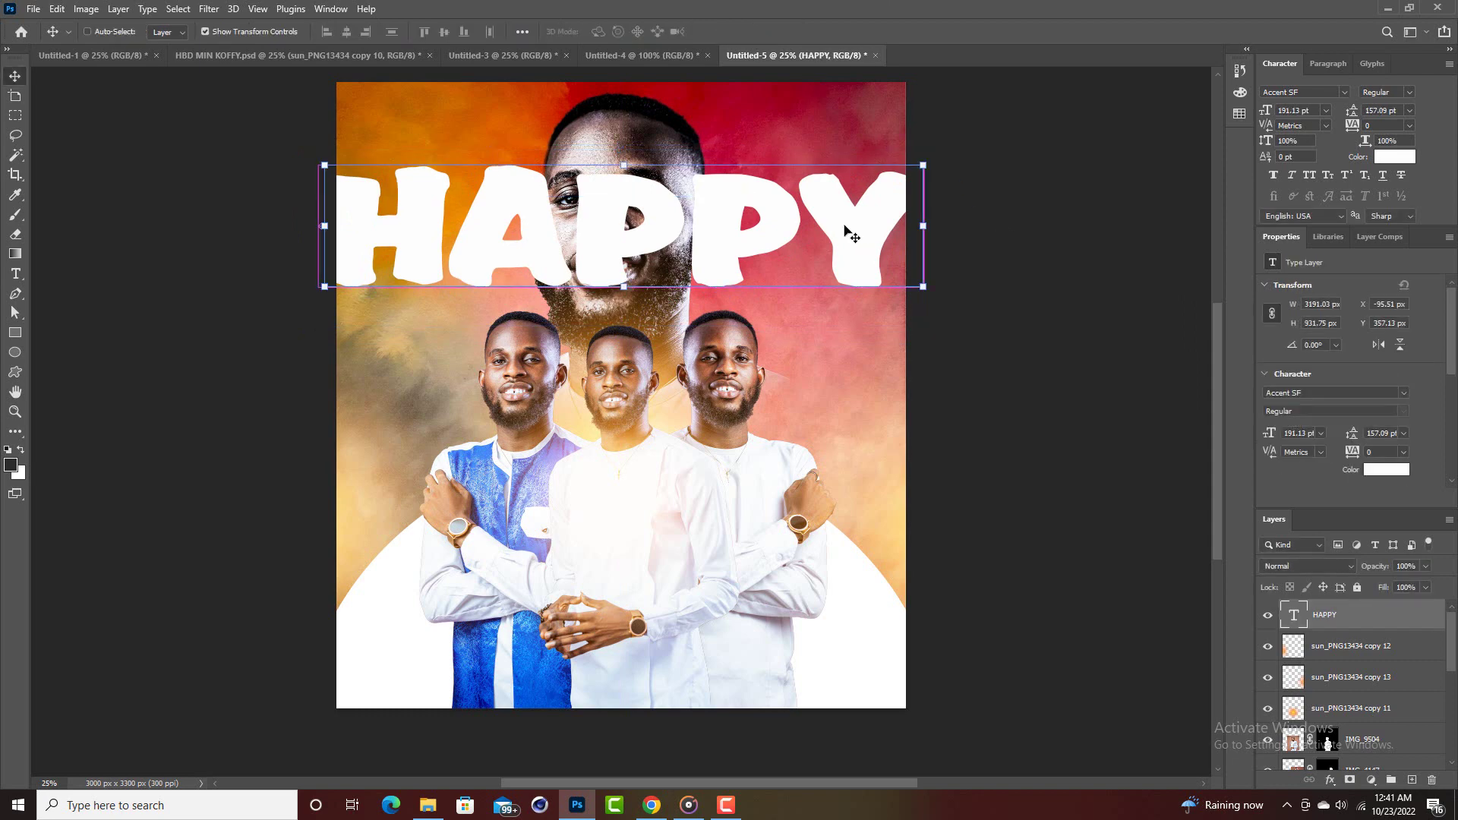
{"action": "key", "text": "ctrl+j"}
{"action": "left_click_drag", "start_coordinate": [786, 233], "coordinate": [778, 366]}
{"action": "double_click", "coordinate": [778, 365]}
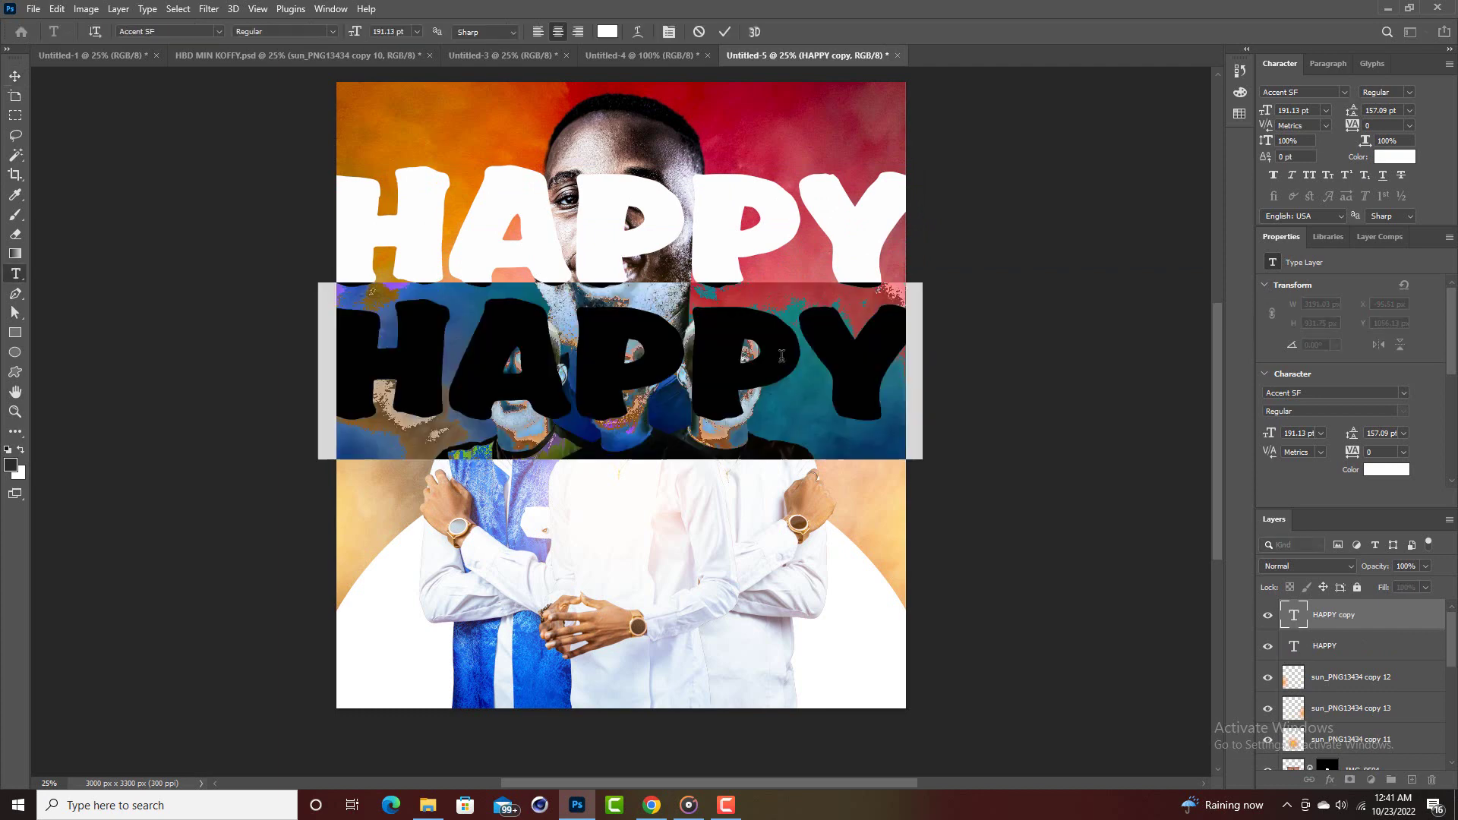
{"action": "type", "text": "BD"}
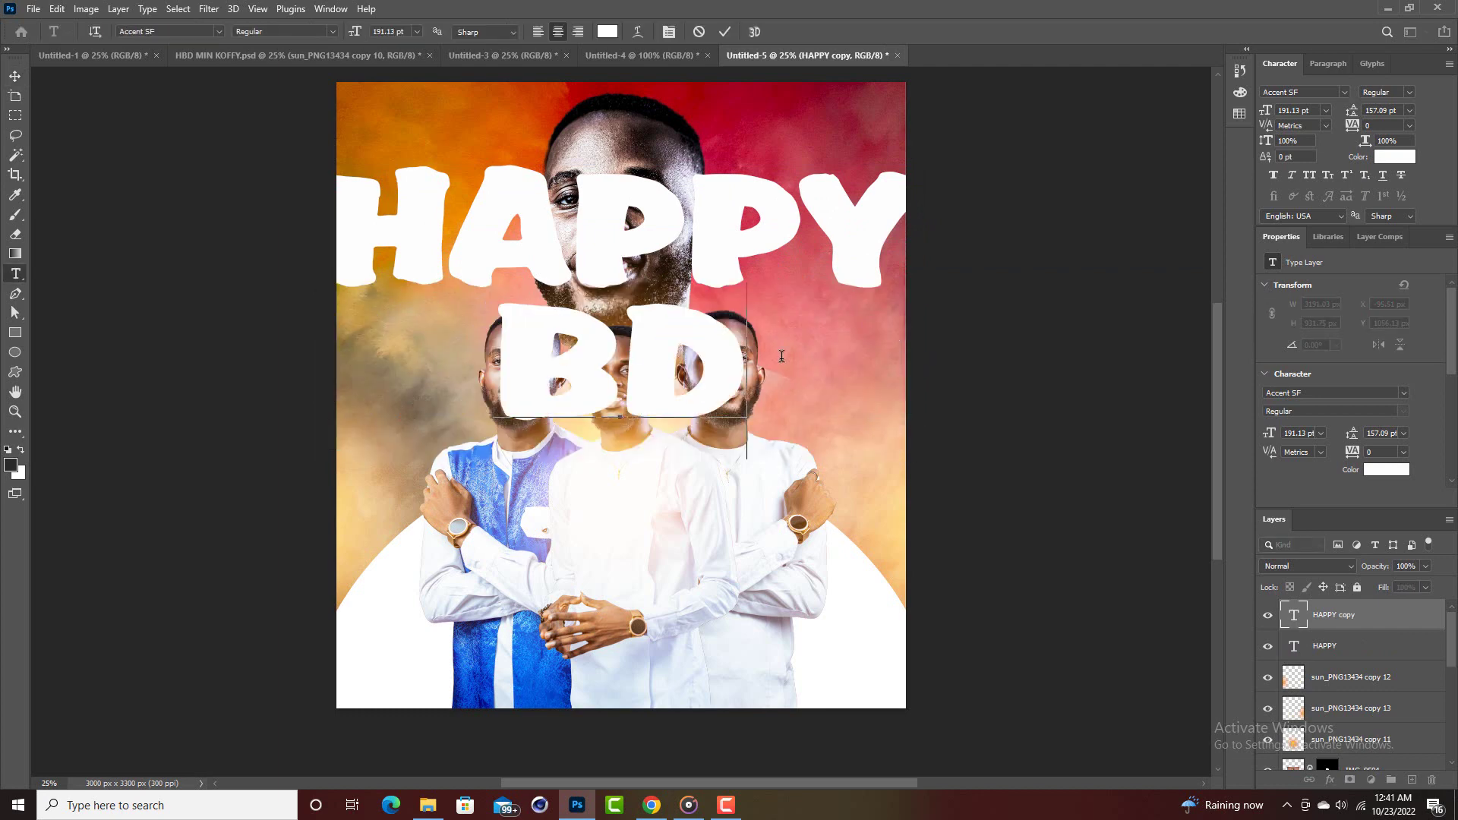
{"action": "type", "text": "AY"}
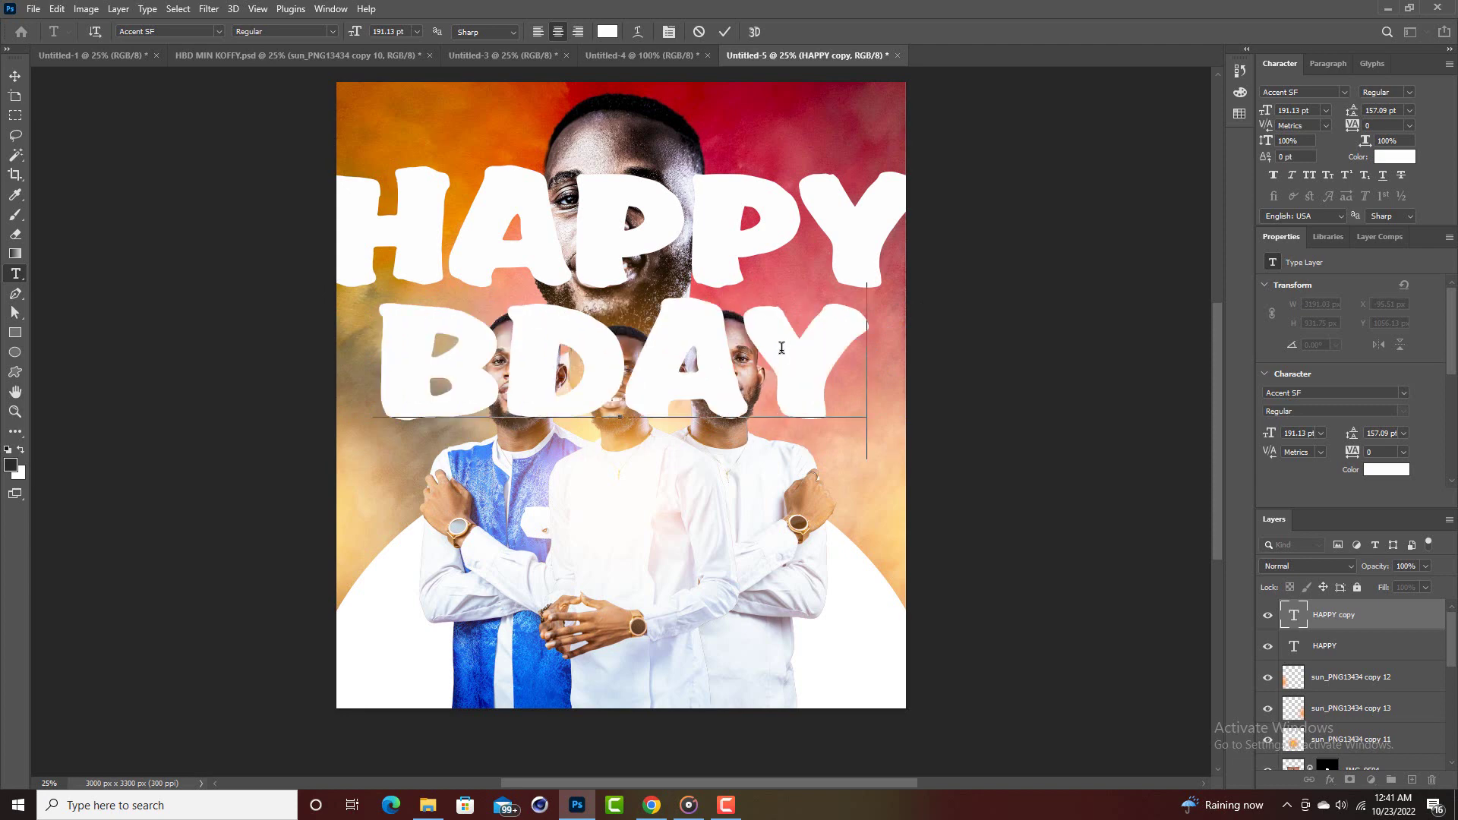
{"action": "left_click", "coordinate": [724, 31]}
{"action": "key", "text": "v"}
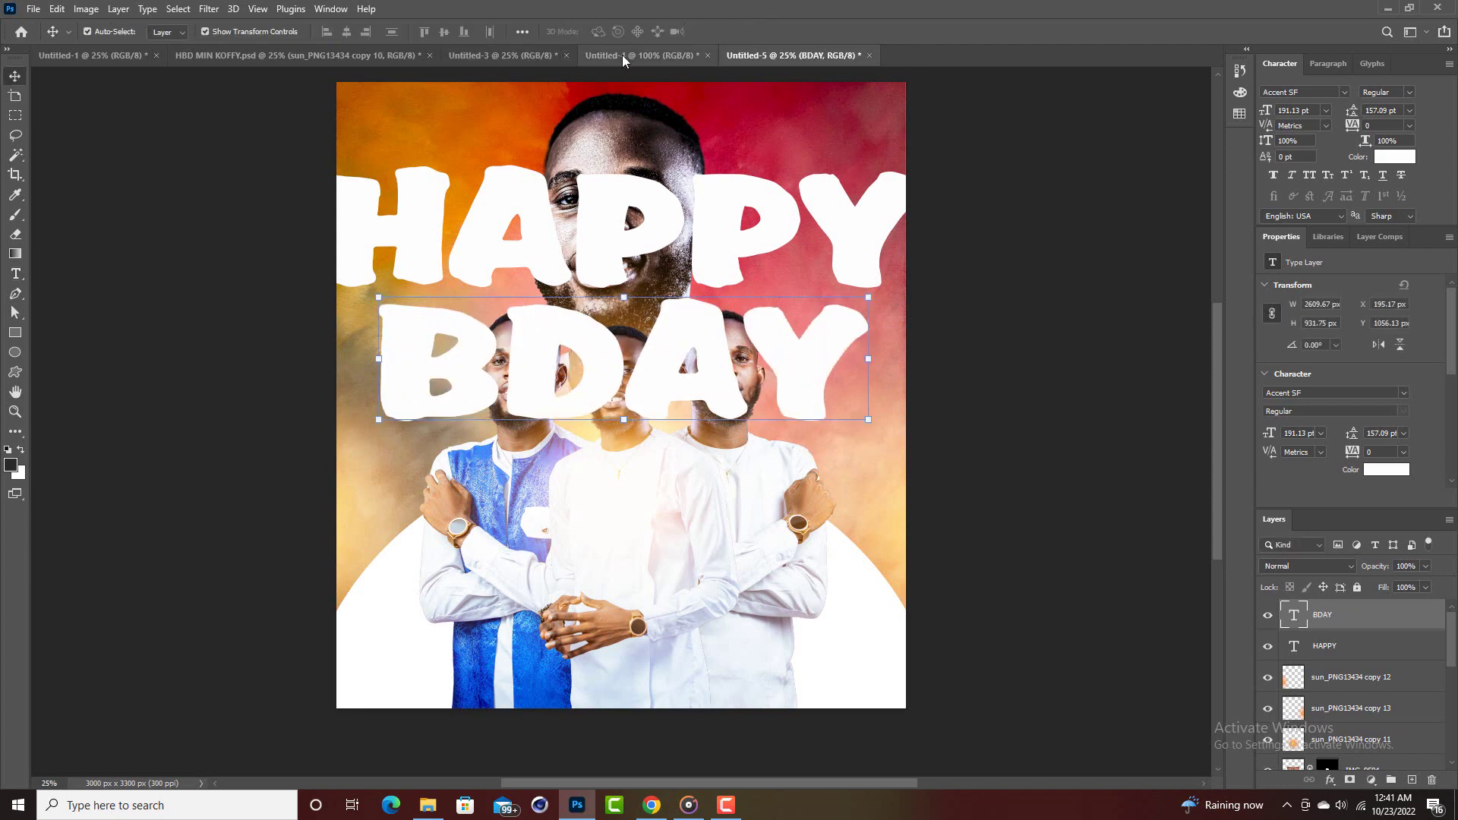
Enlarge the BDAY text from its centre to about 3820 x 1364 px and position it just below HAPPY at about Y 1004 px.
{"action": "left_click", "coordinate": [623, 55]}
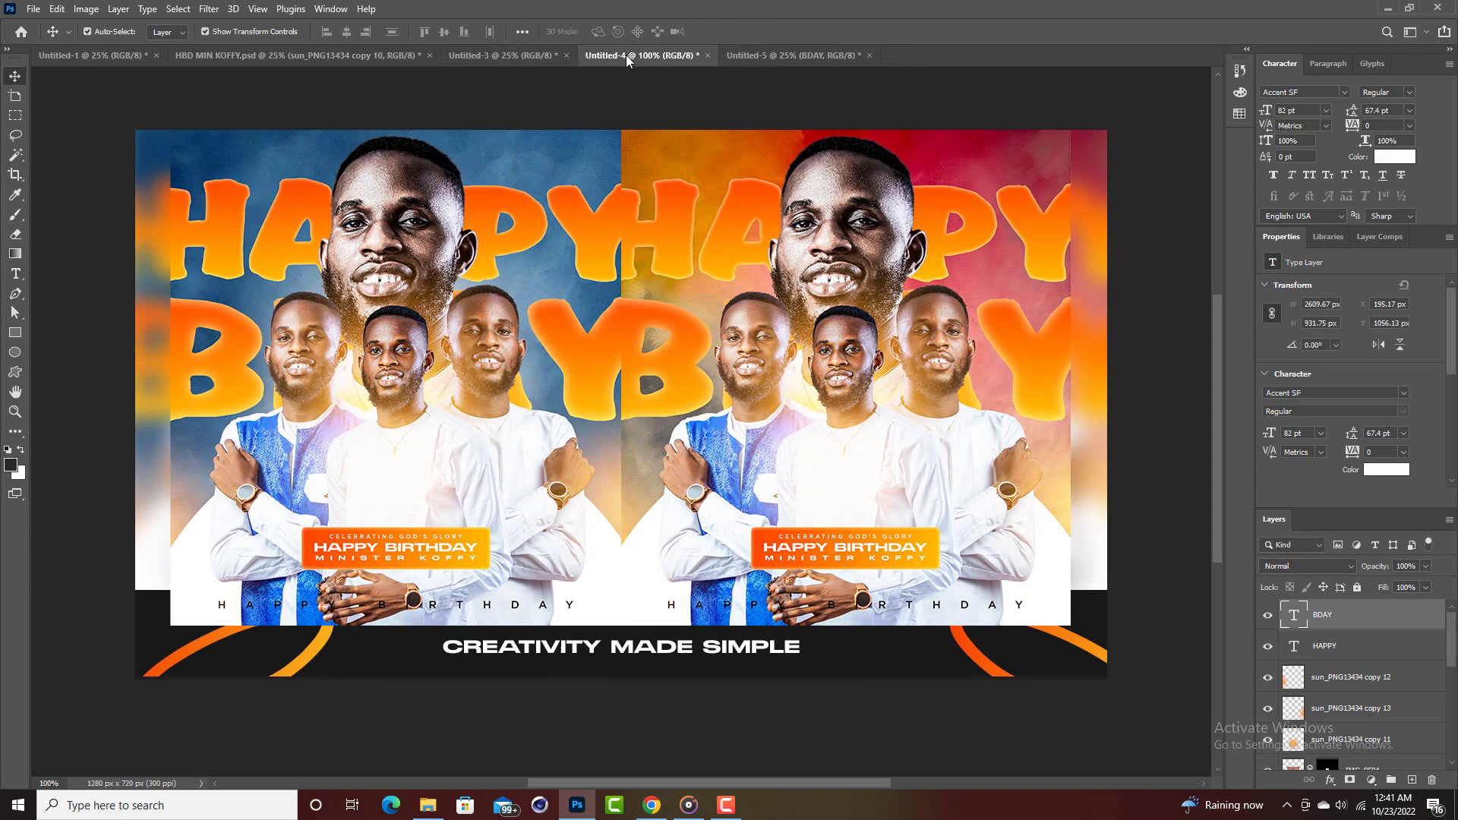
{"action": "left_click", "coordinate": [728, 56]}
{"action": "left_click_drag", "start_coordinate": [622, 422], "coordinate": [620, 541]}
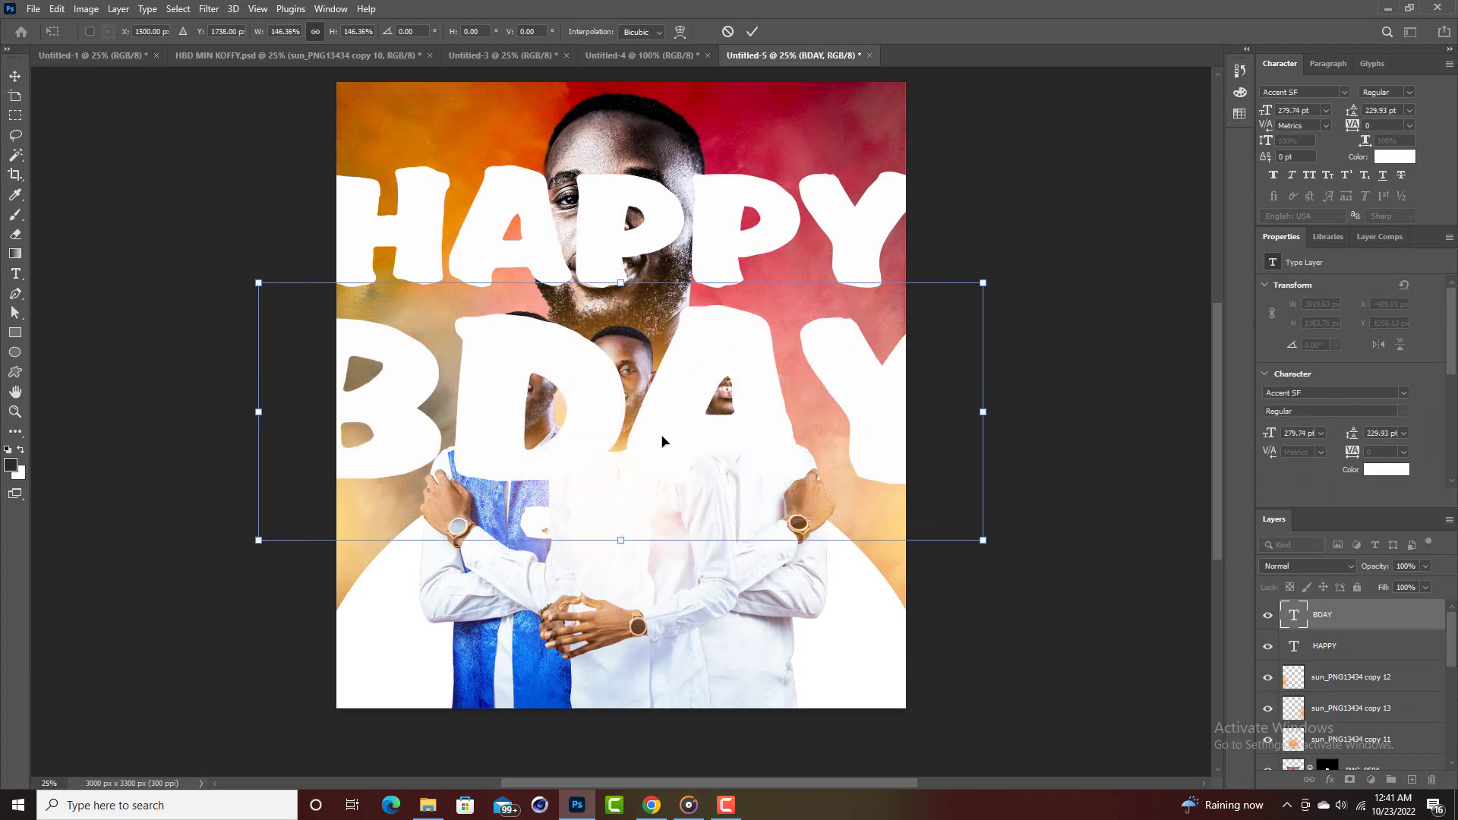
{"action": "left_click_drag", "start_coordinate": [661, 435], "coordinate": [661, 432]}
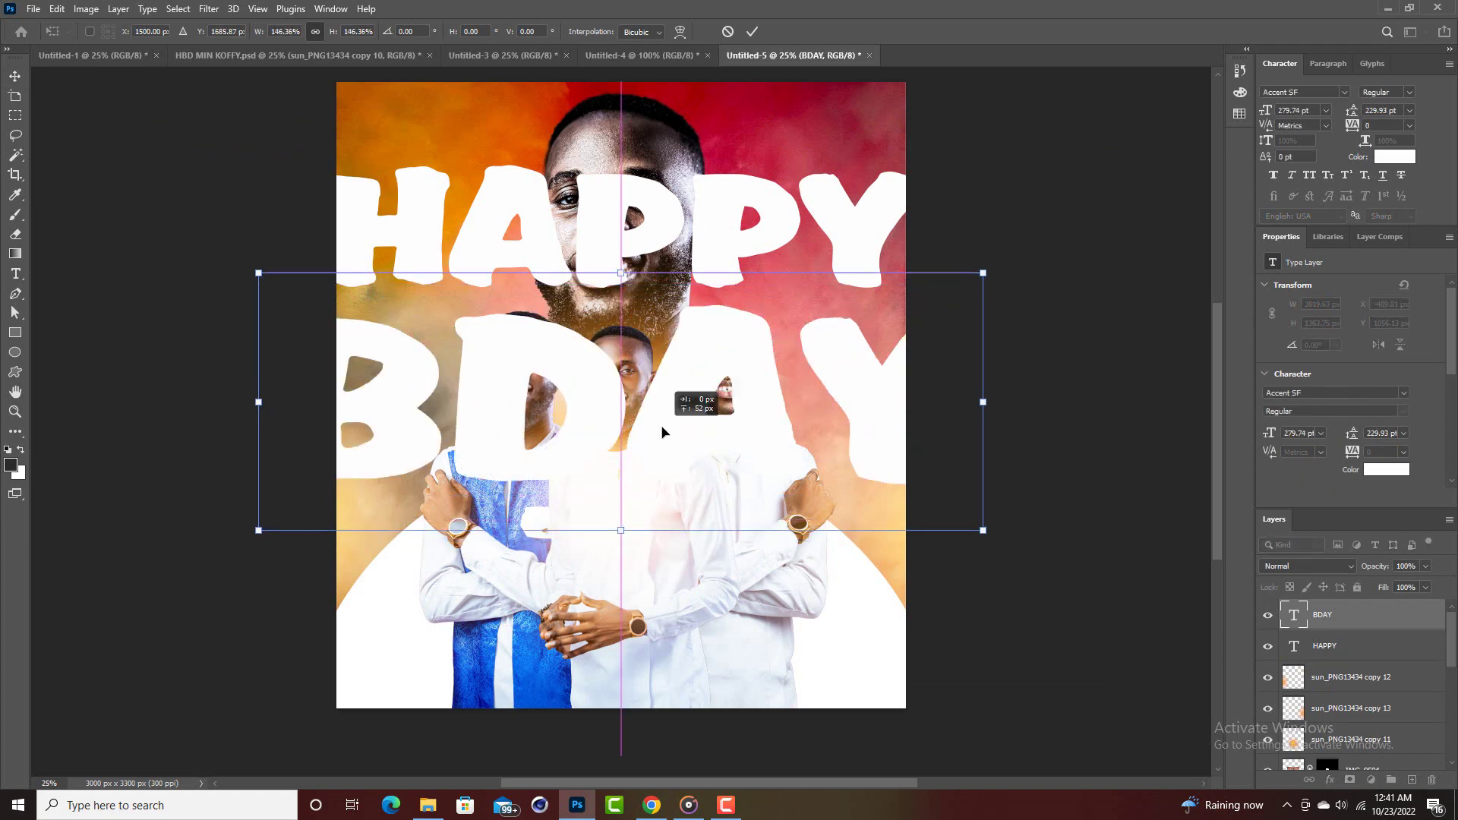
{"action": "left_click_drag", "start_coordinate": [692, 366], "coordinate": [693, 363]}
{"action": "left_click", "coordinate": [753, 34]}
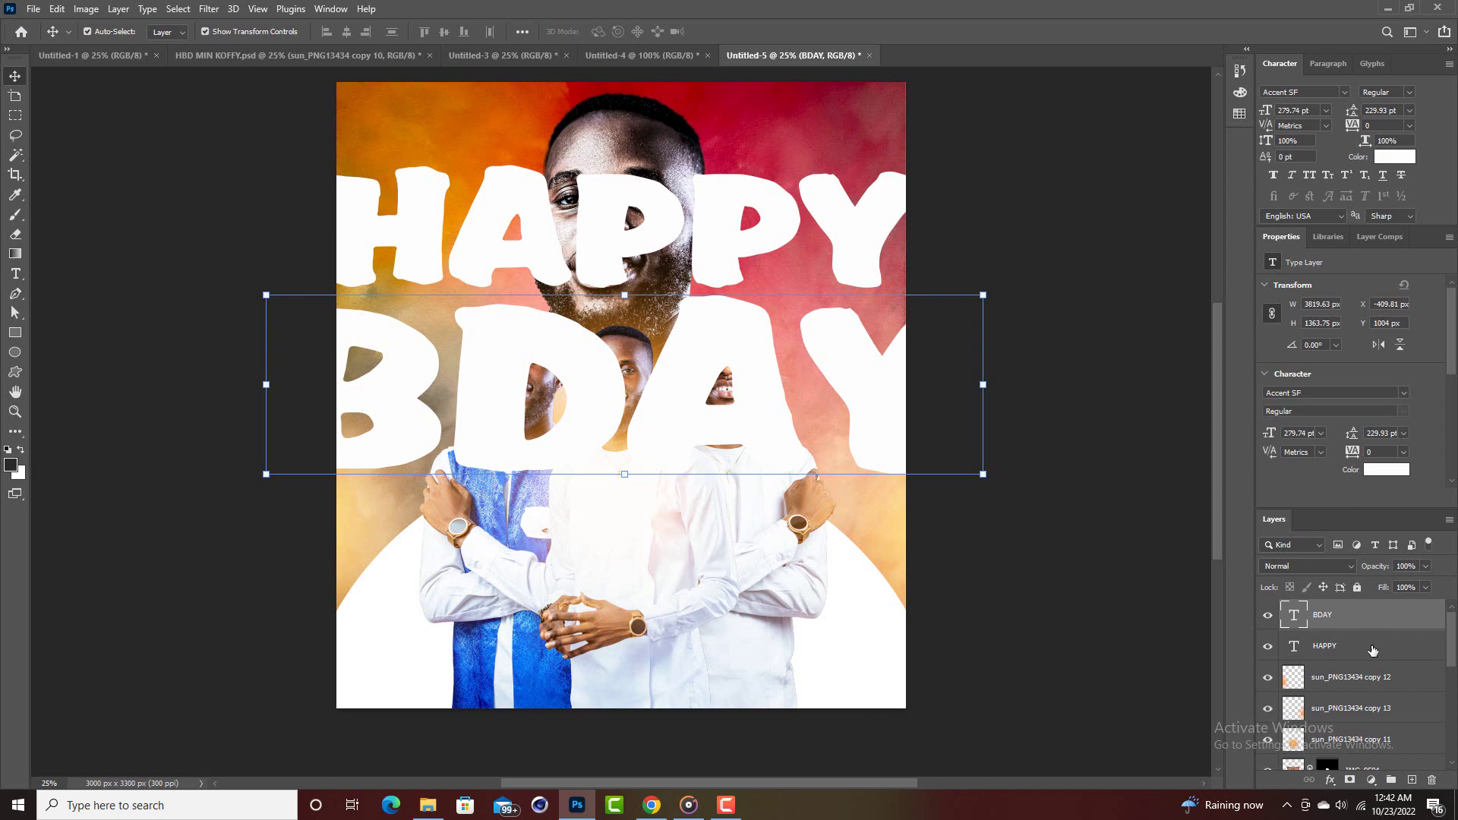
Move the BDAY and HAPPY text layers together behind the portrait and figures, directly above the Ellipse 1 layer.
{"action": "left_click", "coordinate": [1373, 650], "text": "shift"}
{"action": "left_click_drag", "start_coordinate": [1373, 638], "coordinate": [1369, 668]}
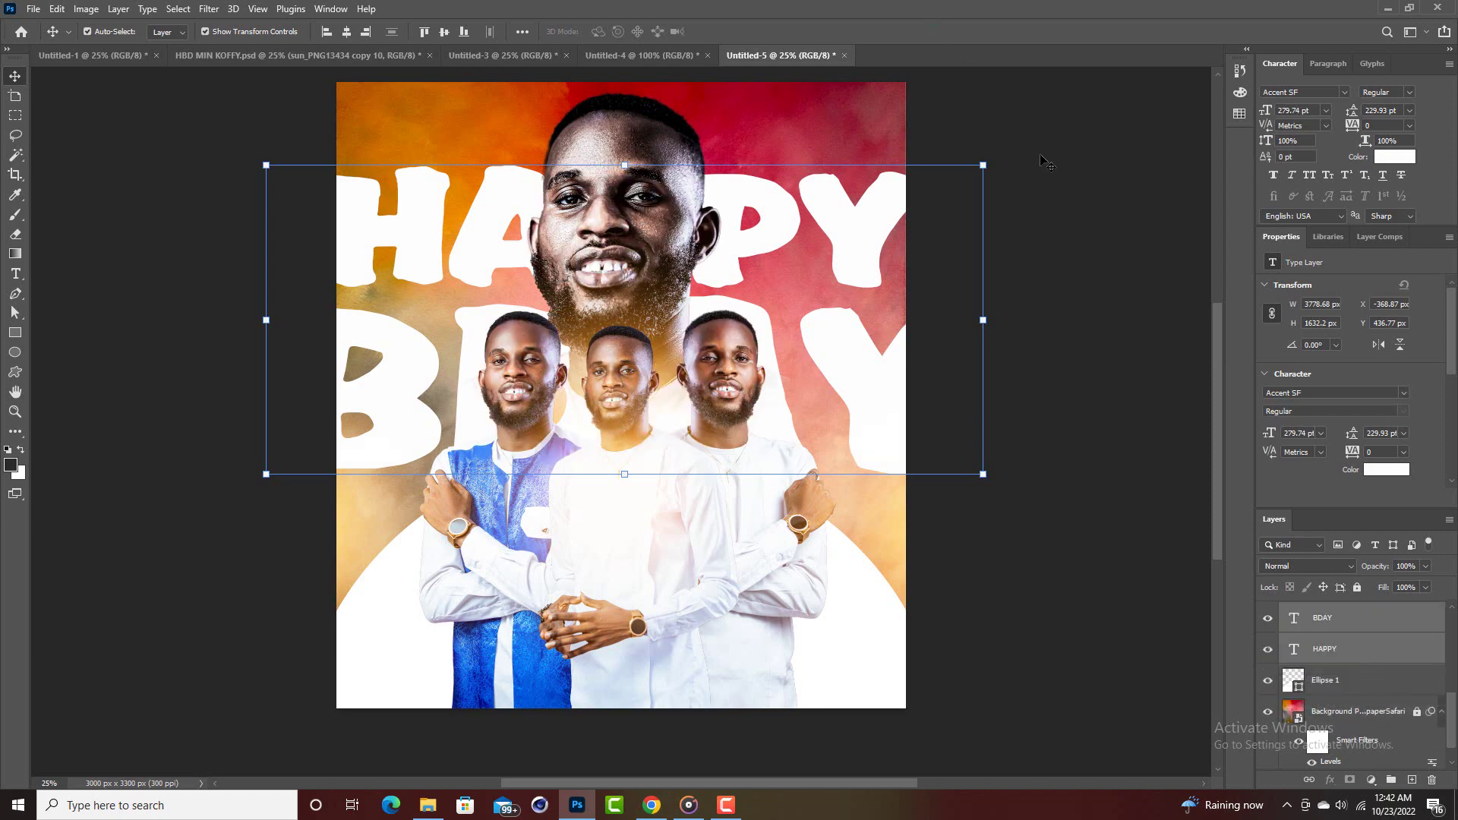
Apply an orange-to-yellow Gradient Overlay to the HAPPY text layer.
{"action": "left_click", "coordinate": [872, 216]}
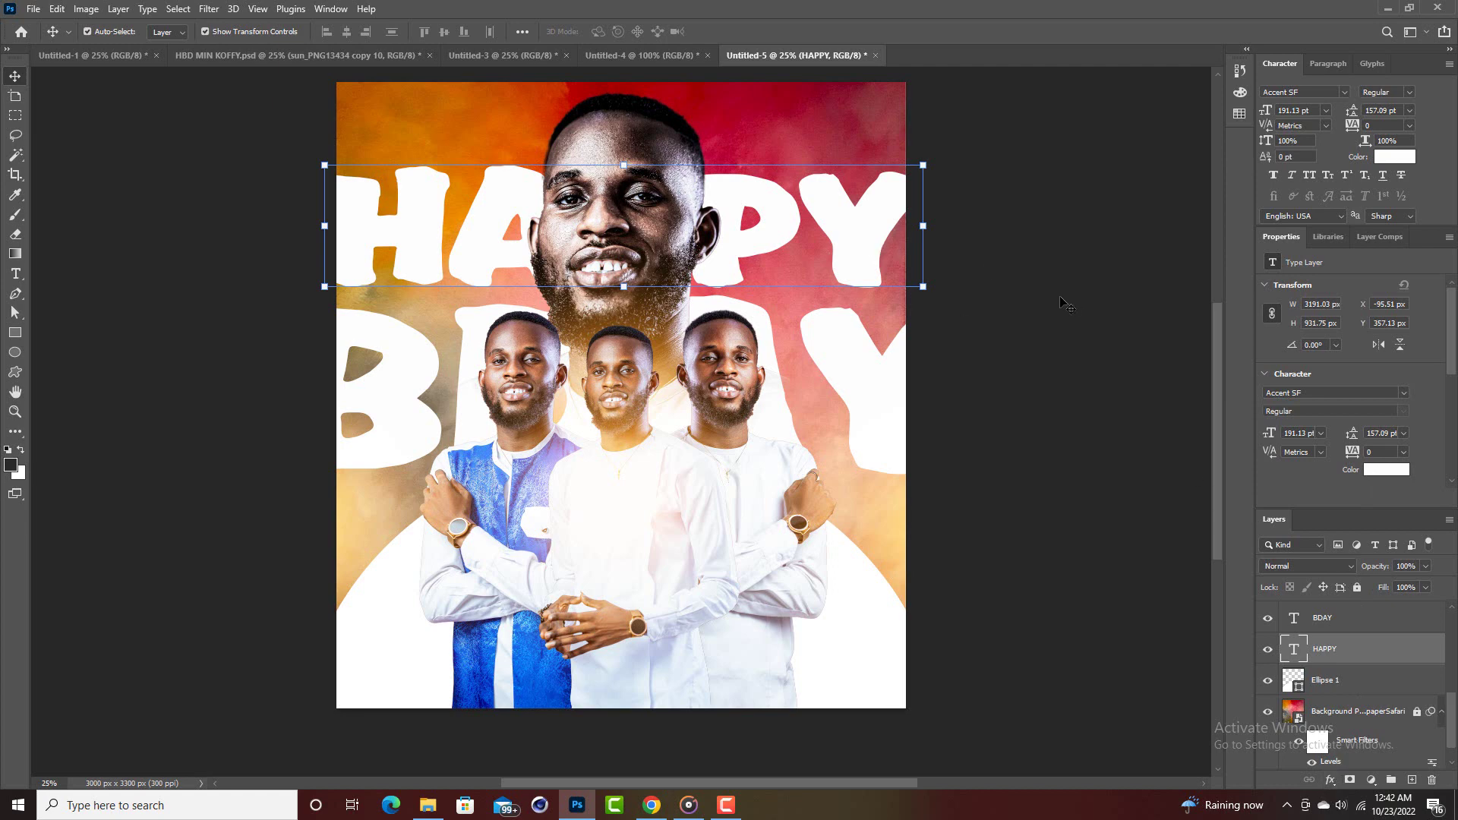
{"action": "left_click", "coordinate": [1327, 780]}
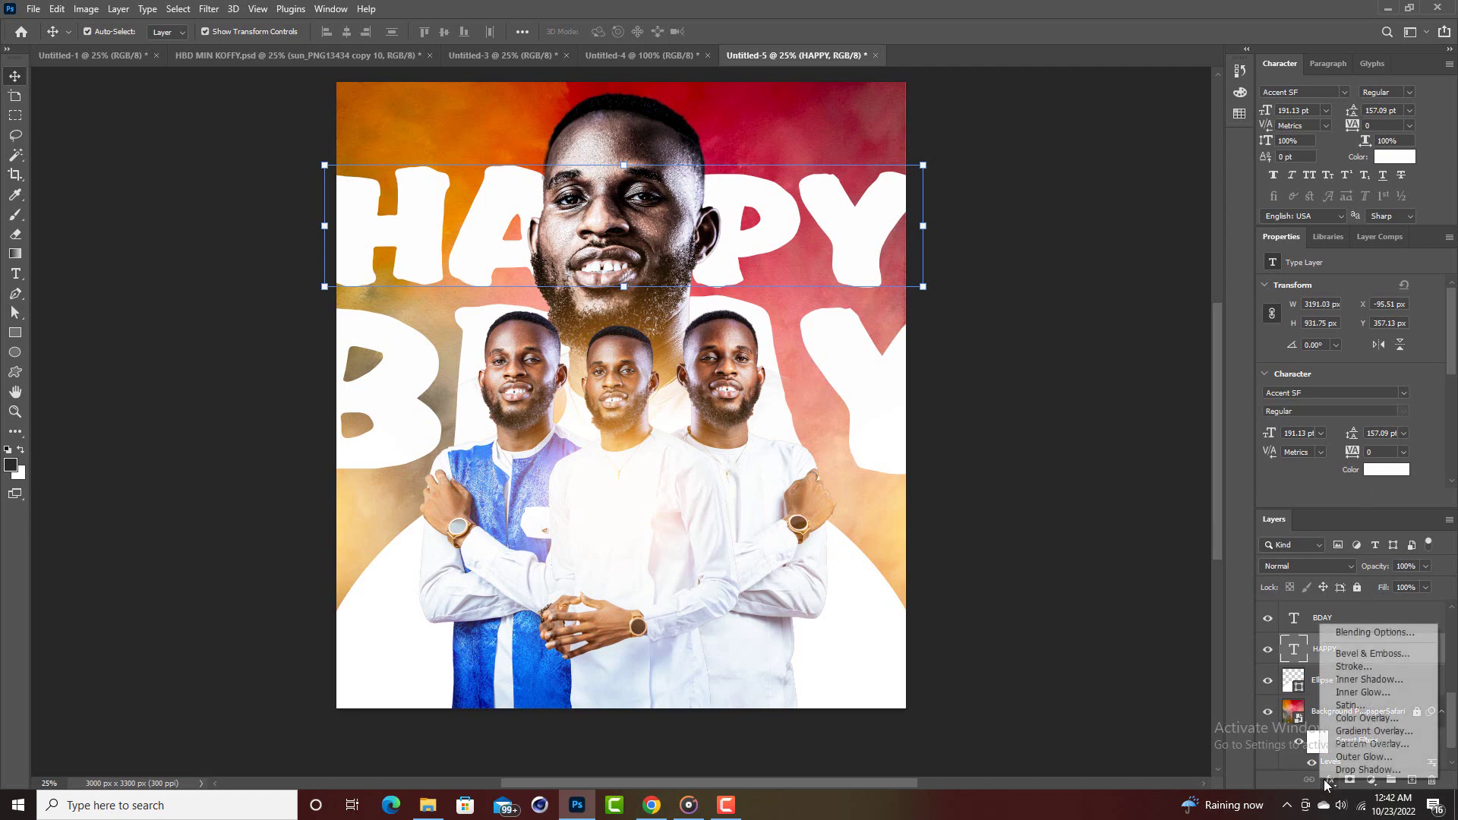
{"action": "left_click", "coordinate": [1357, 731]}
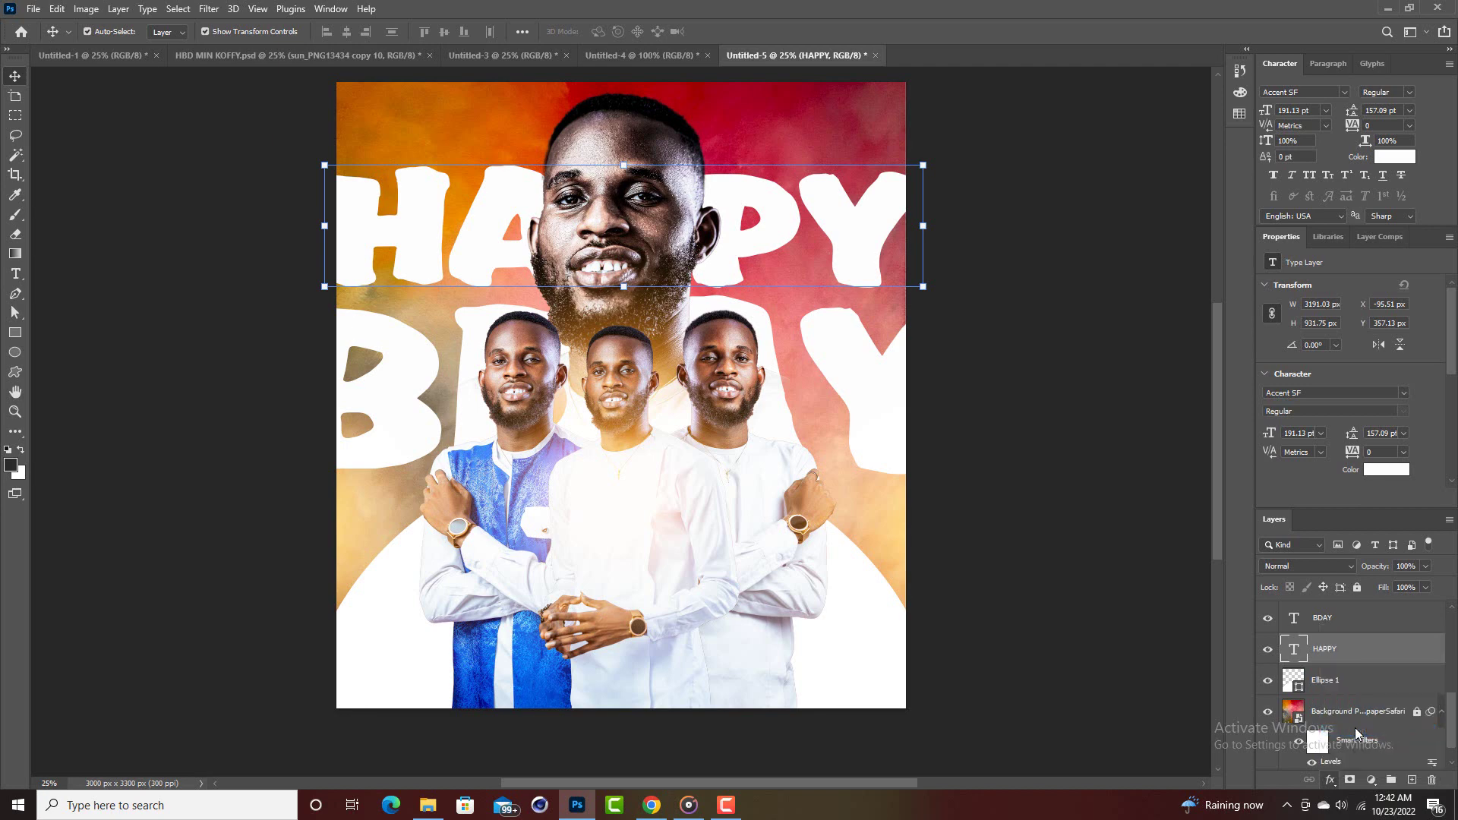
{"action": "left_click", "coordinate": [1247, 117]}
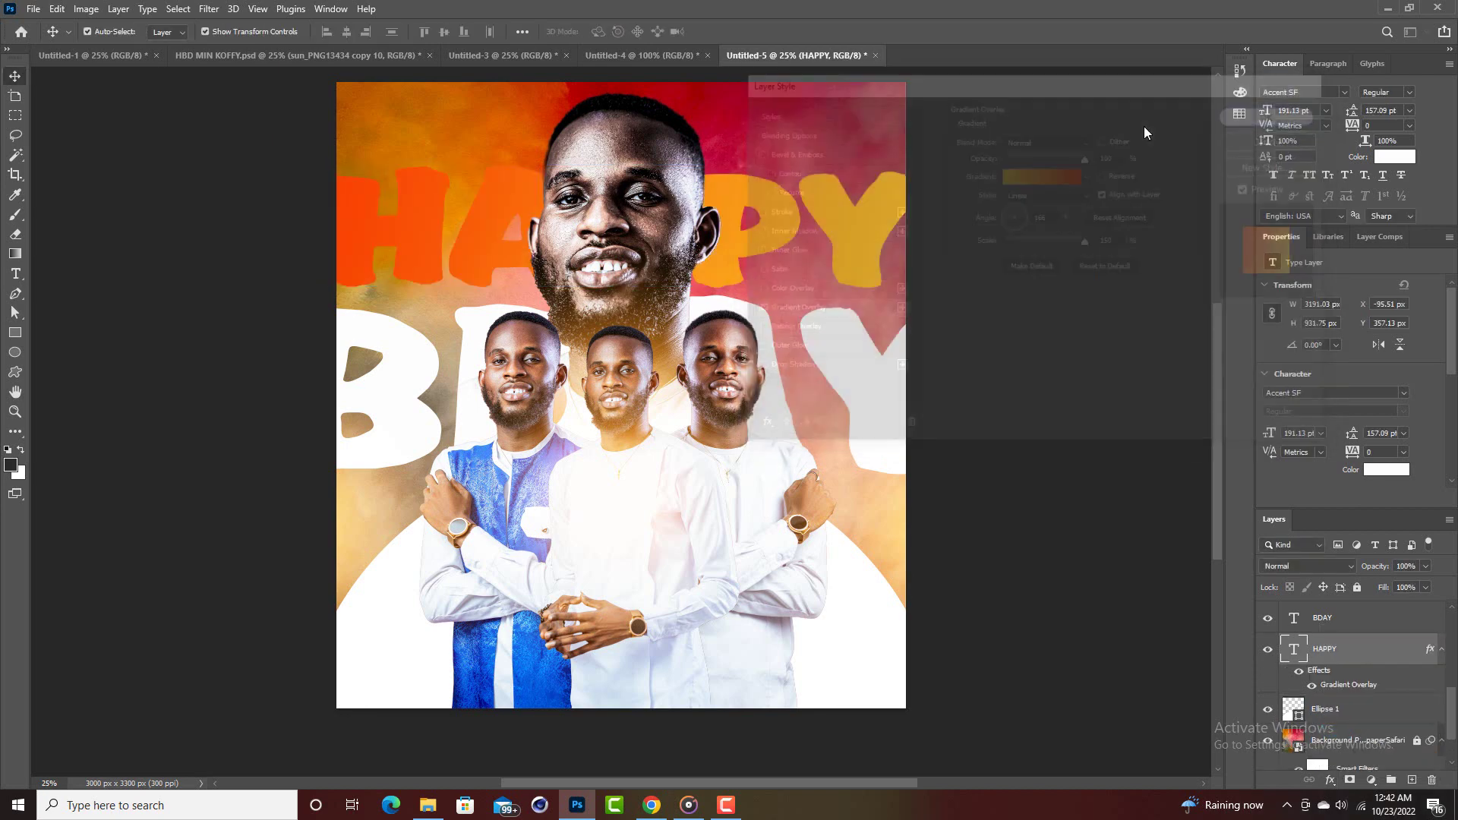
Apply the same orange-to-yellow Gradient Overlay to the BDAY text layer.
{"action": "left_click", "coordinate": [916, 382]}
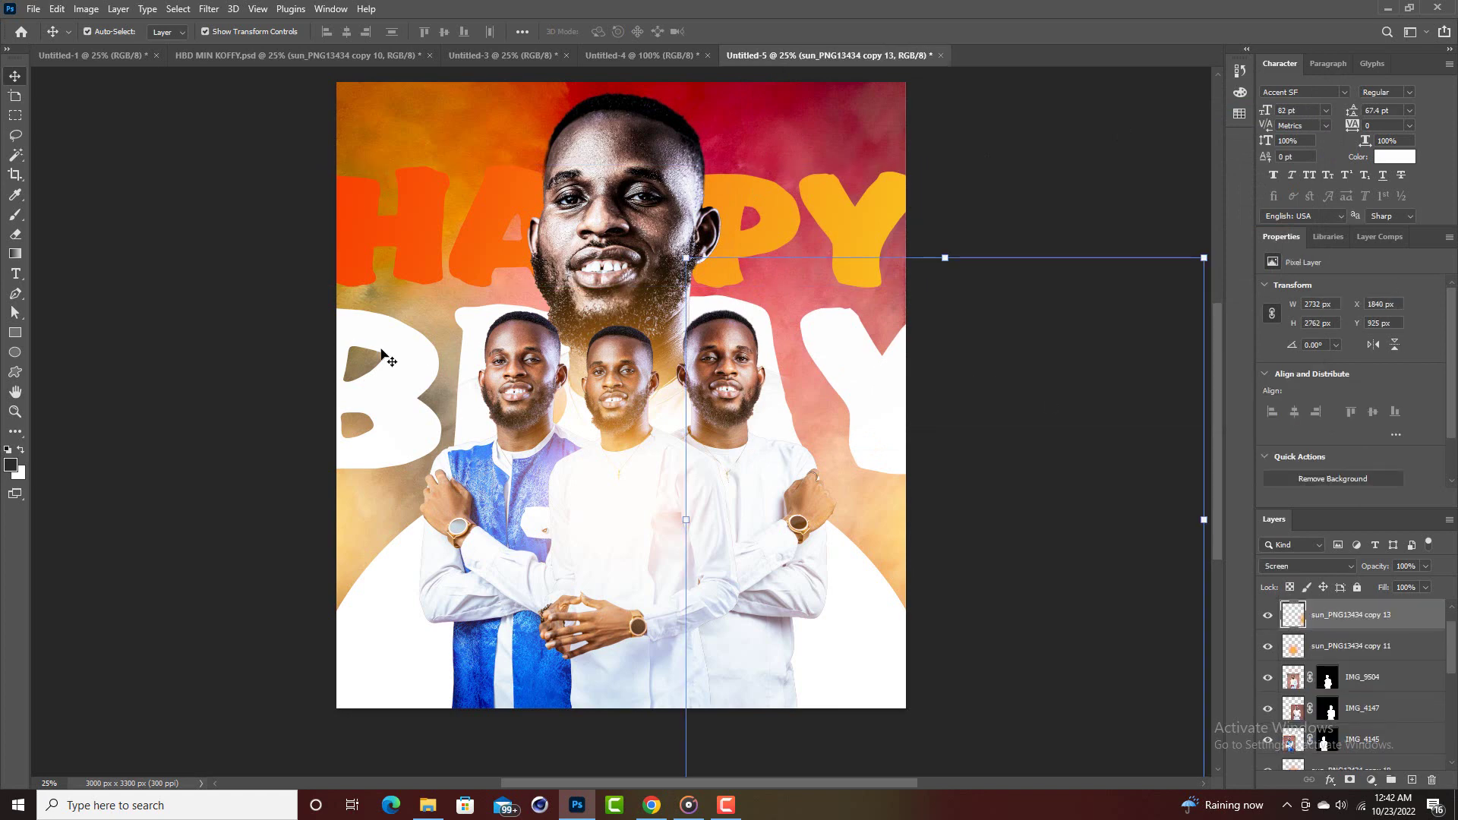
{"action": "left_click", "coordinate": [426, 351]}
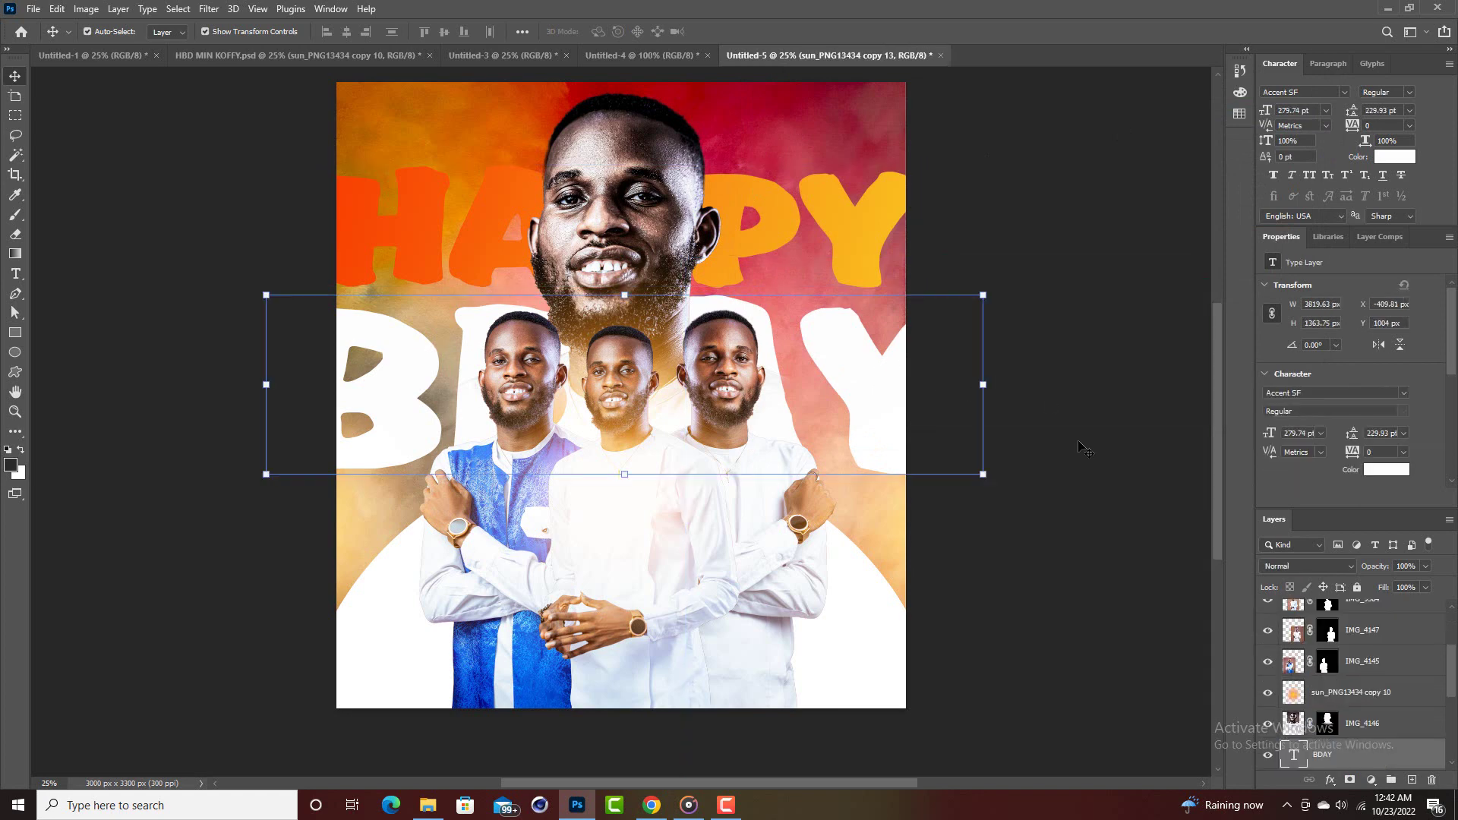
{"action": "left_click", "coordinate": [1330, 780]}
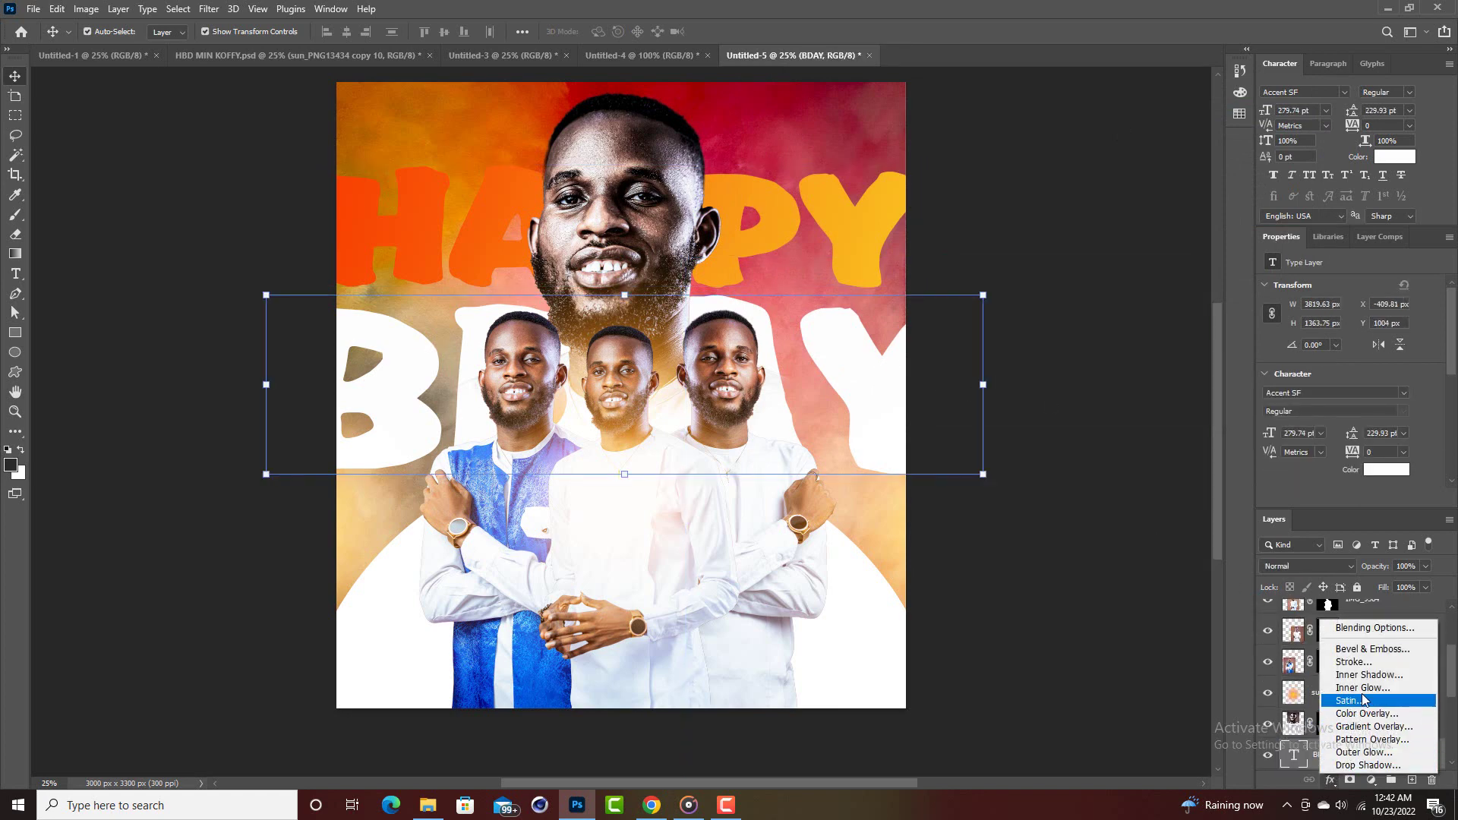
{"action": "left_click", "coordinate": [1359, 726]}
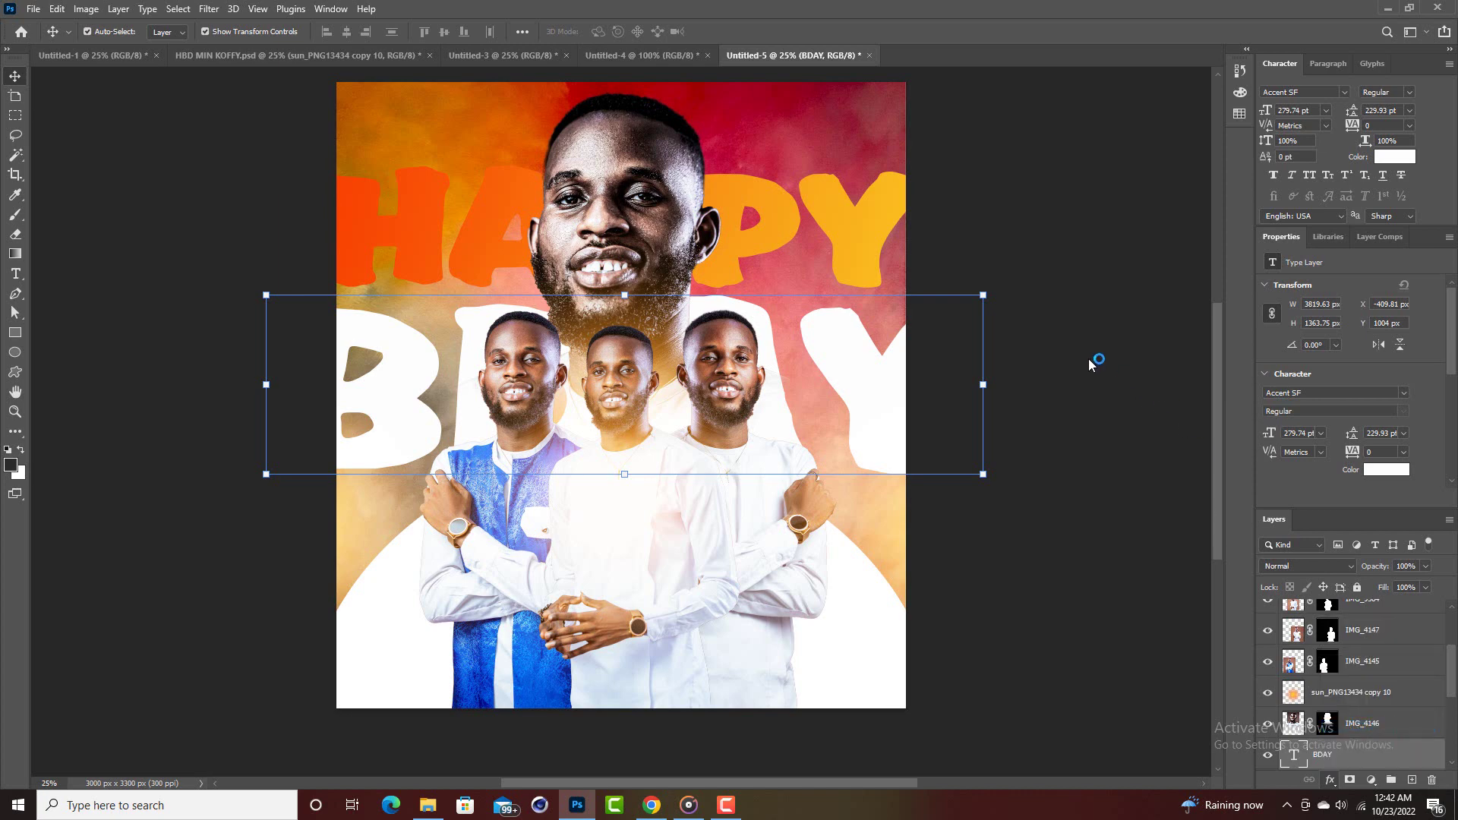
{"action": "left_click", "coordinate": [1234, 114]}
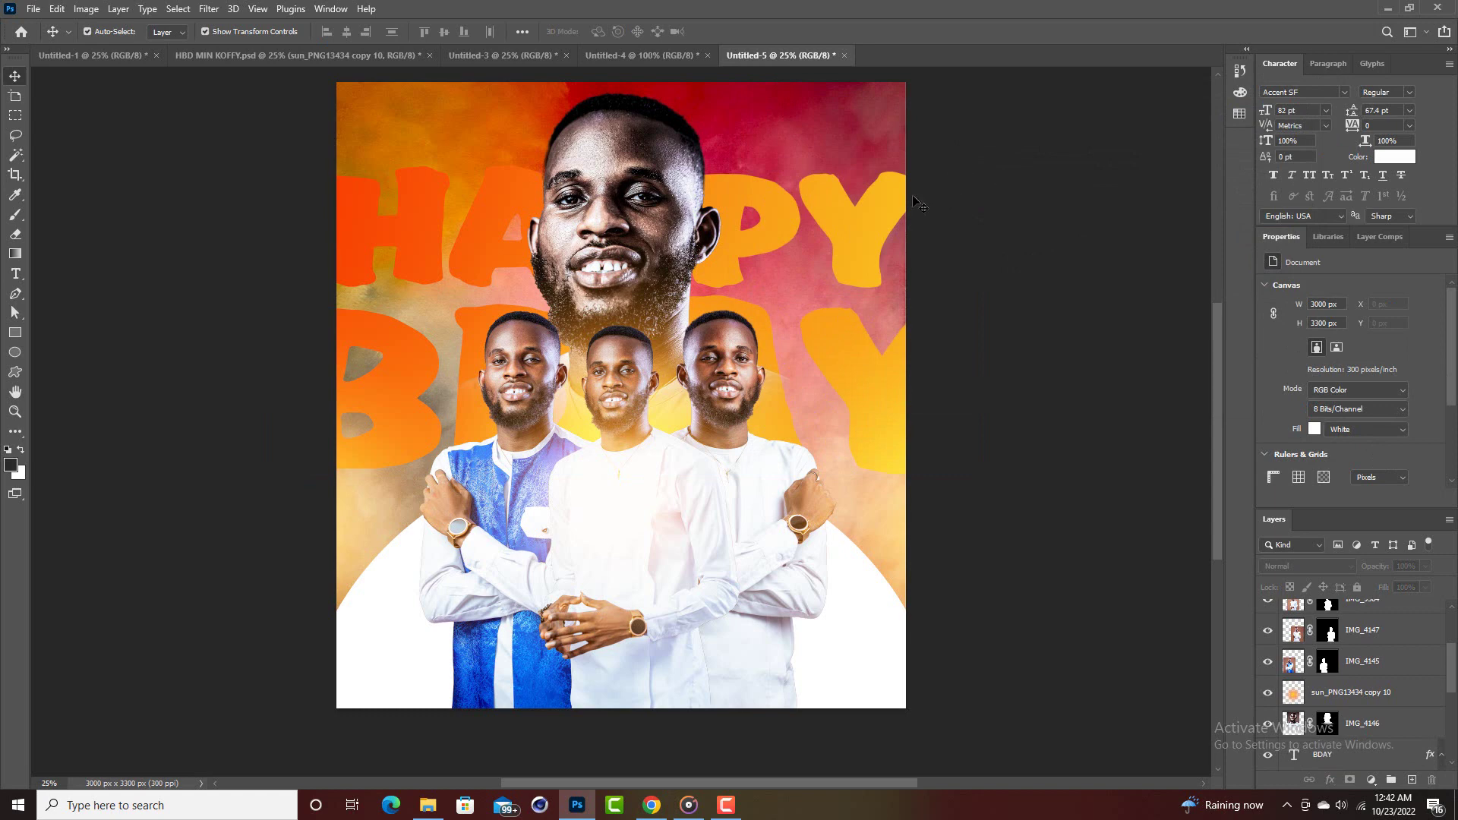
Add an Inner Glow to the HAPPY text in pale cream fff1d1 with about 60% opacity.
{"action": "left_click", "coordinate": [878, 219]}
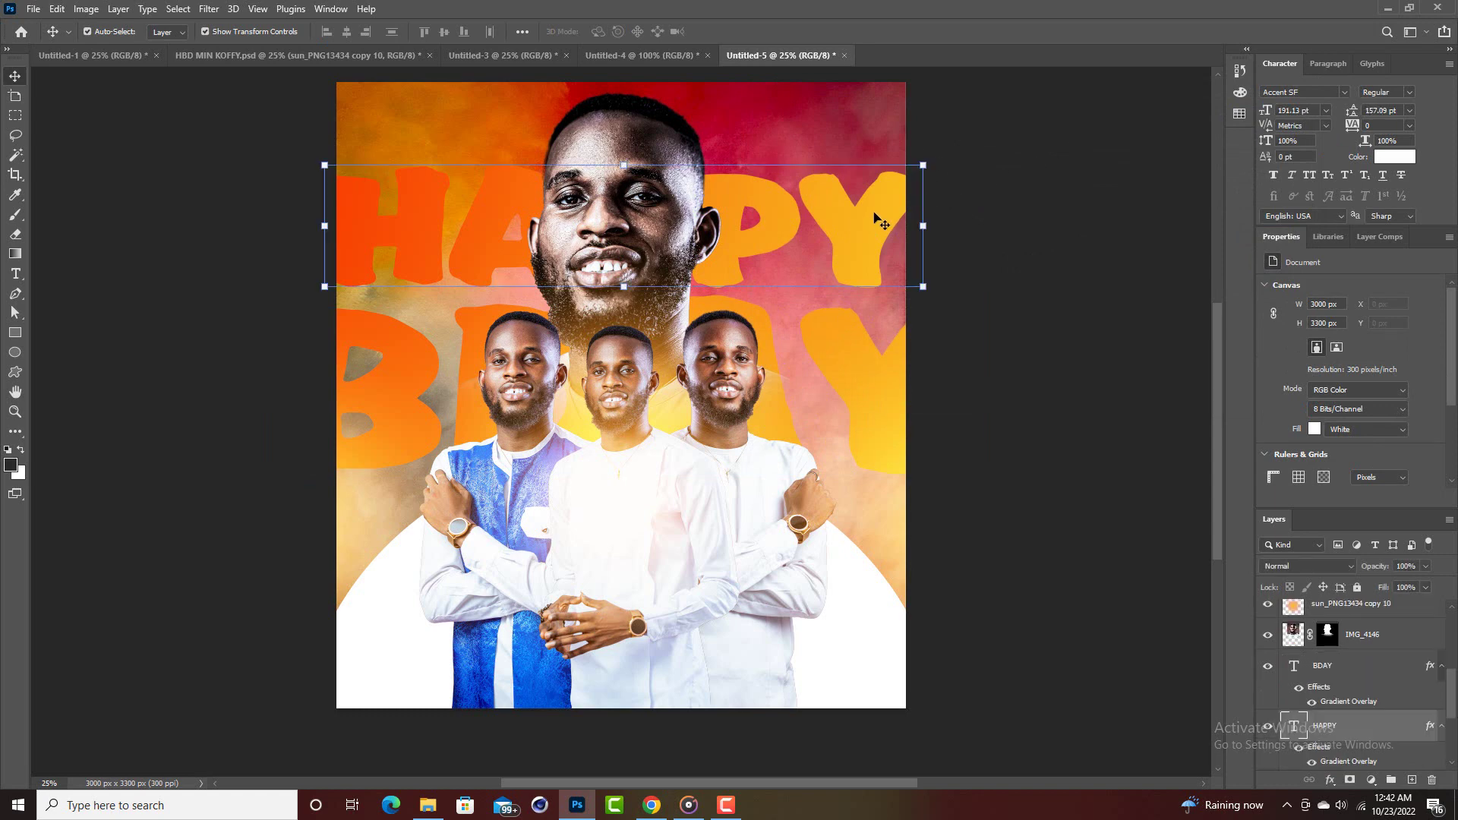
{"action": "left_click", "coordinate": [1330, 780]}
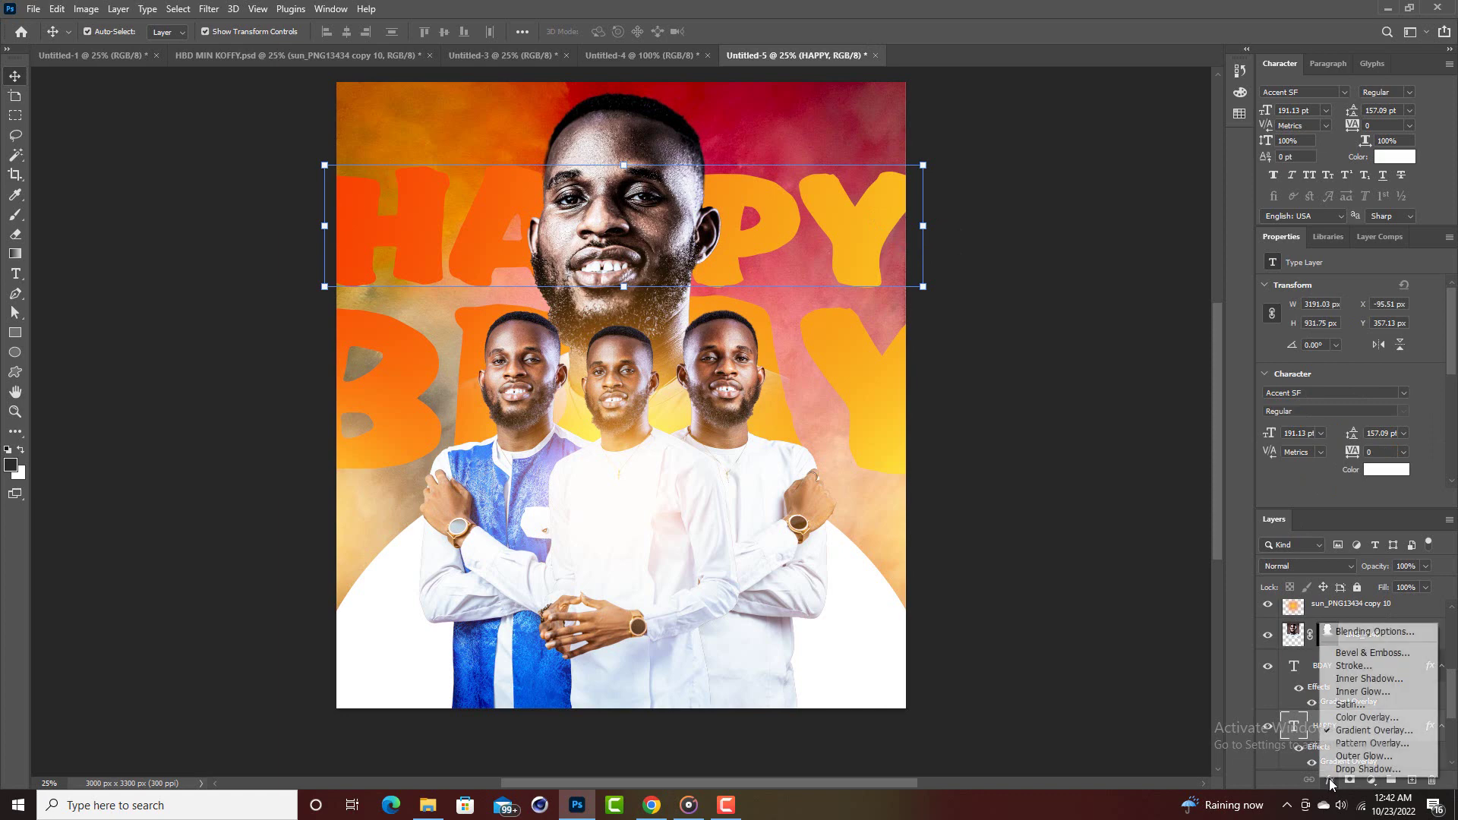
{"action": "left_click", "coordinate": [1349, 692]}
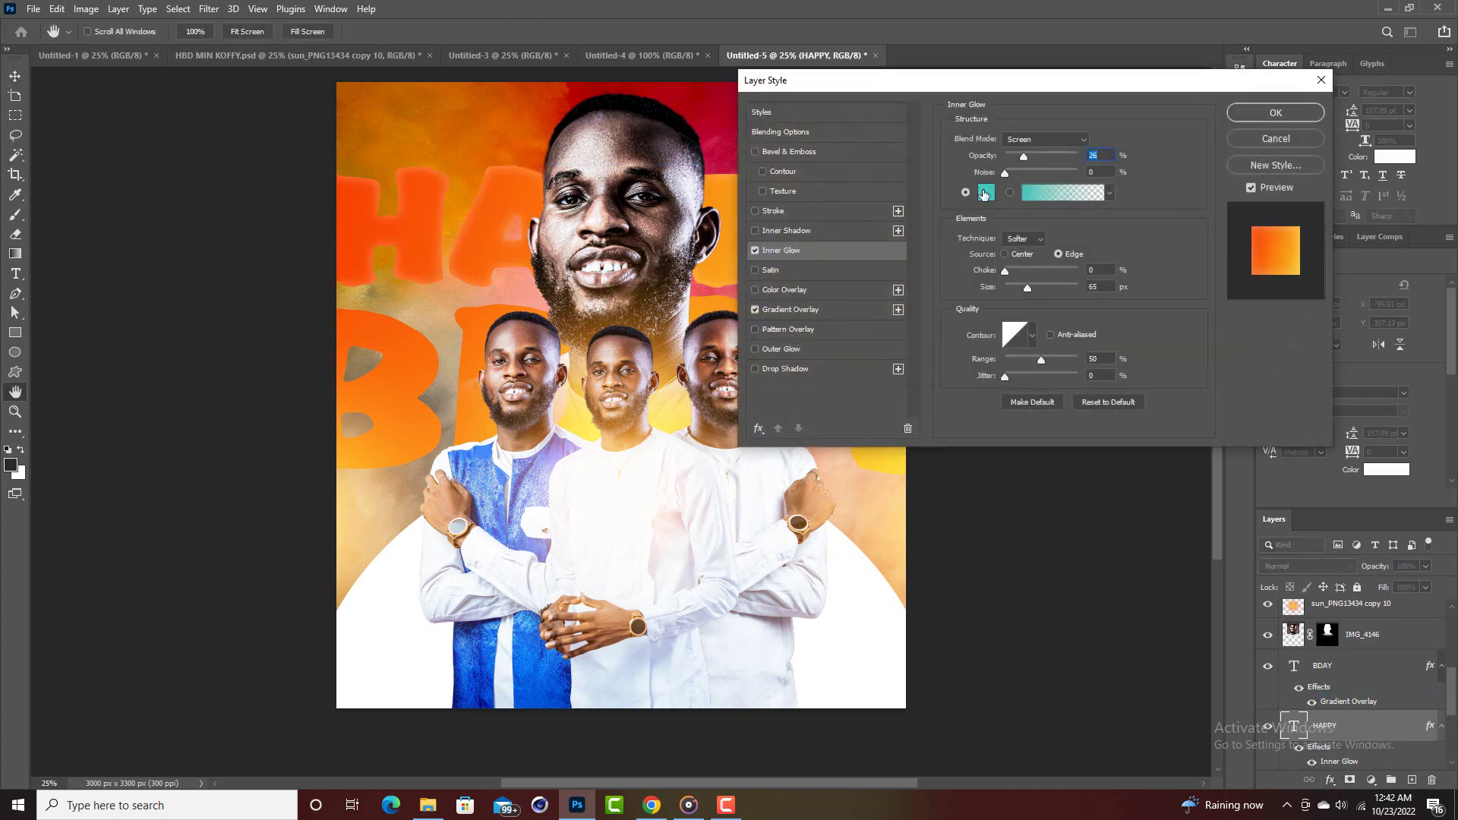
{"action": "left_click", "coordinate": [987, 192]}
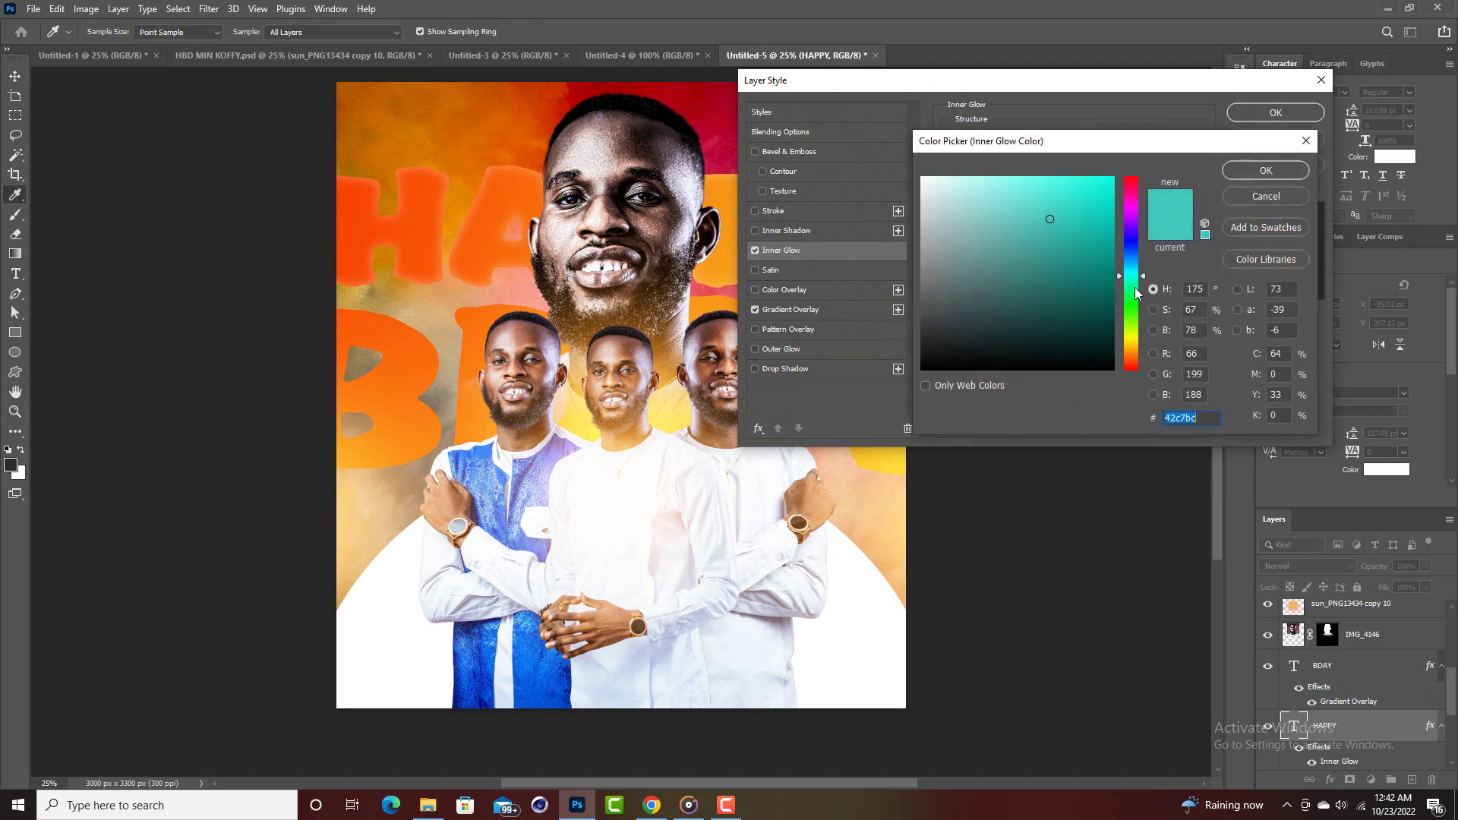
{"action": "left_click_drag", "start_coordinate": [1131, 342], "coordinate": [1131, 347]}
{"action": "left_click_drag", "start_coordinate": [982, 186], "coordinate": [956, 174]}
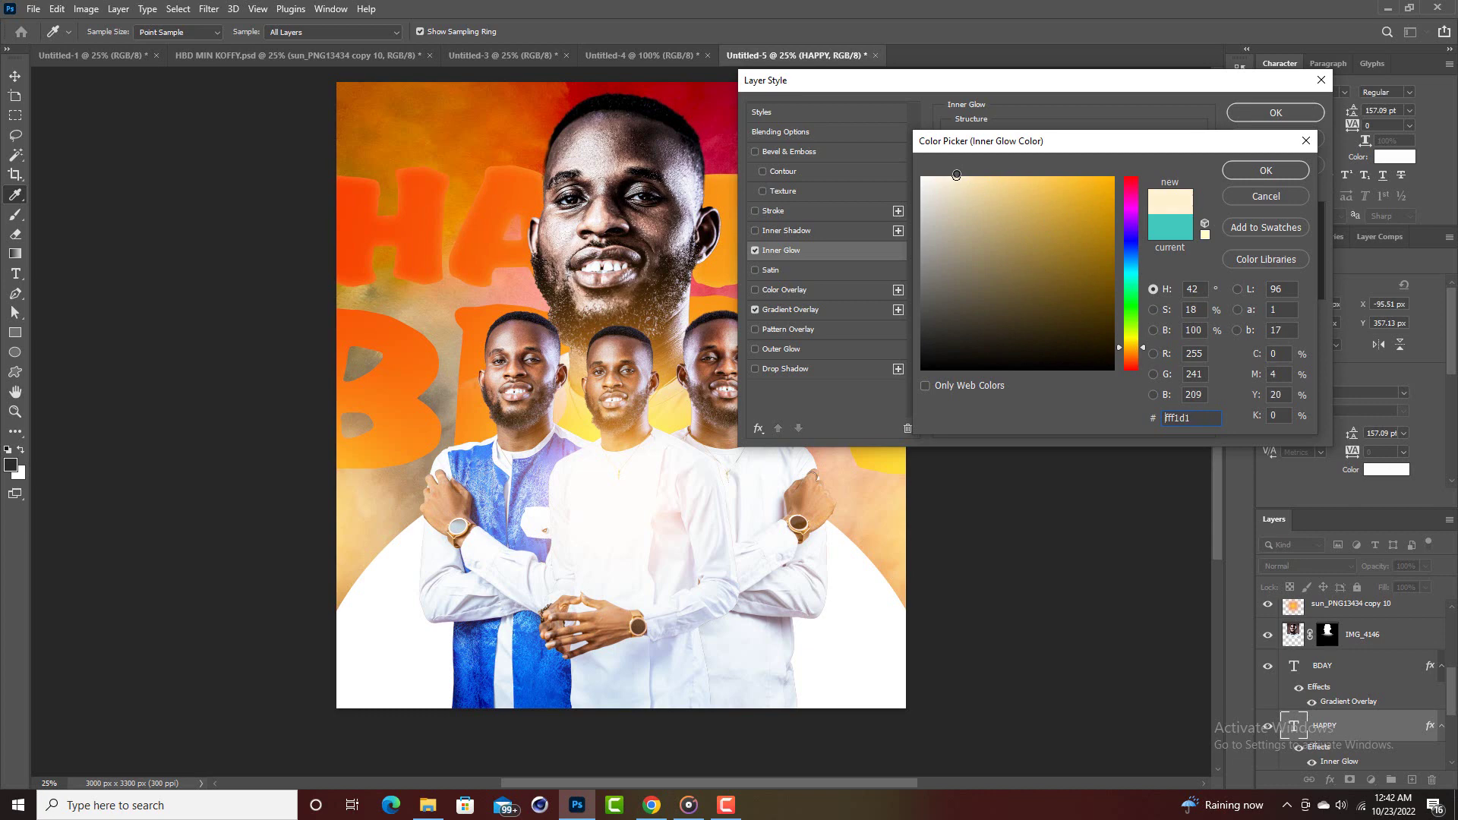
{"action": "left_click", "coordinate": [1254, 168]}
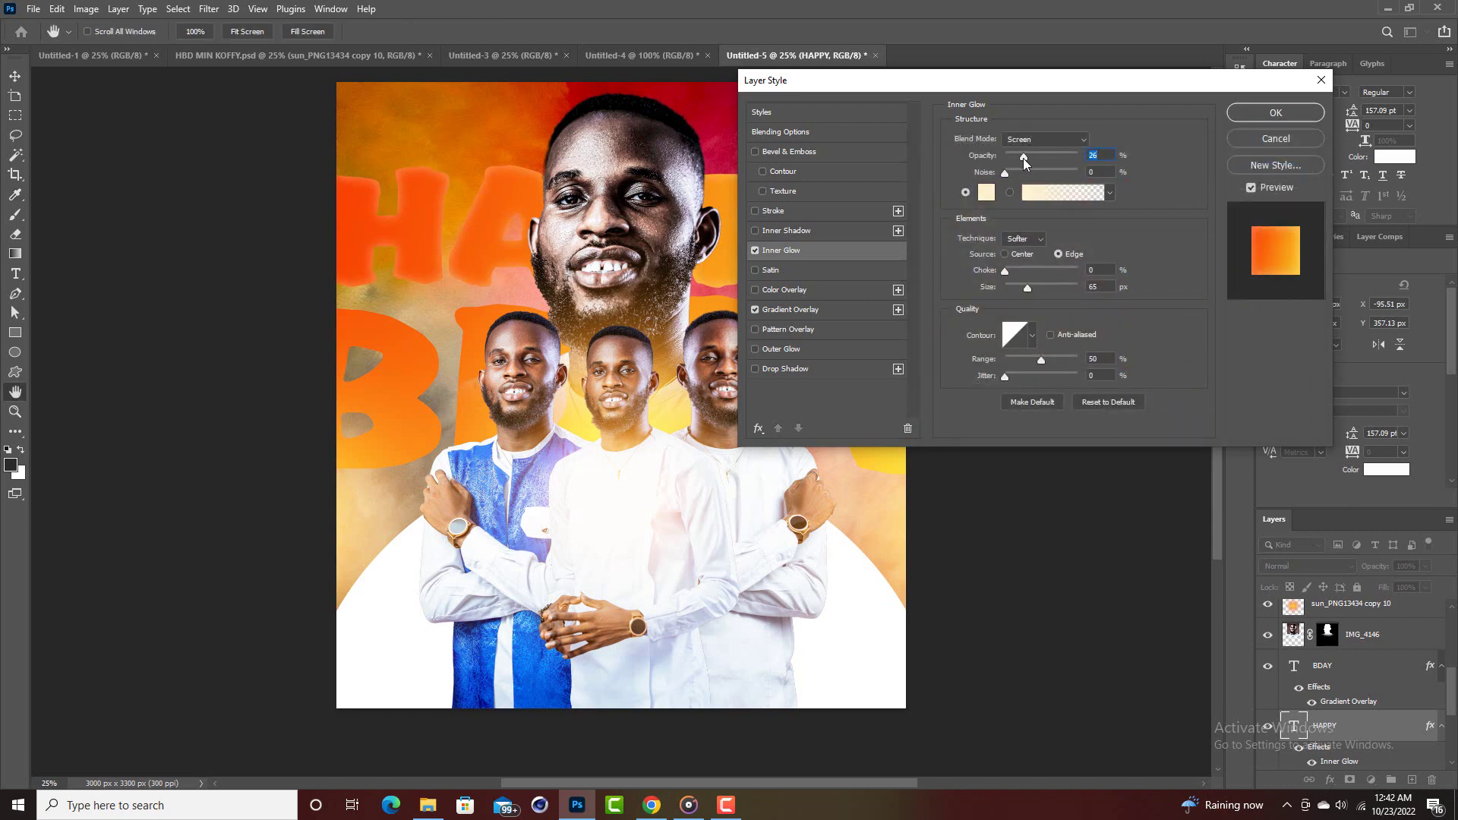
{"action": "left_click_drag", "start_coordinate": [1023, 158], "coordinate": [1060, 160]}
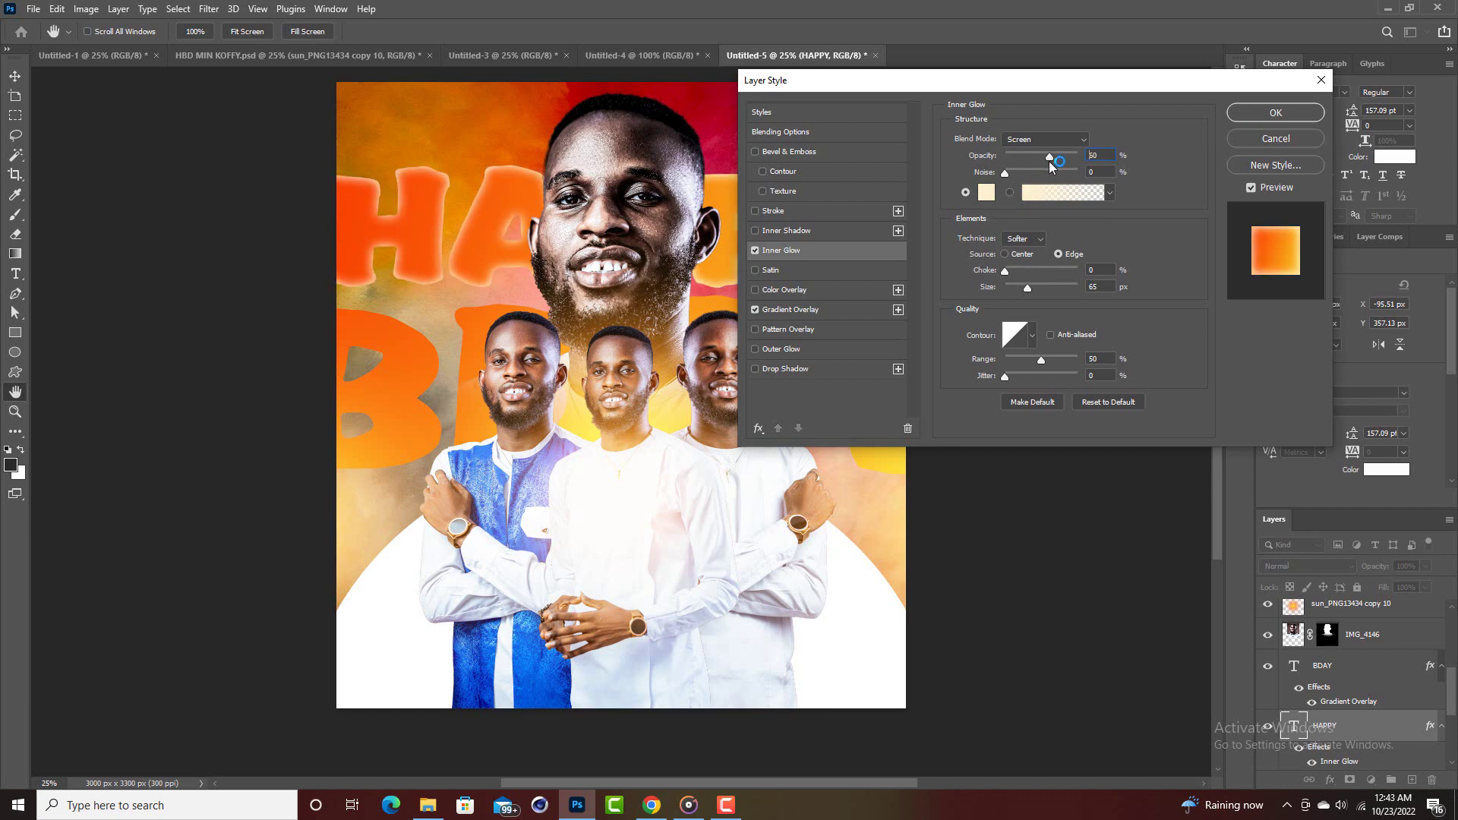
{"action": "left_click", "coordinate": [1249, 114]}
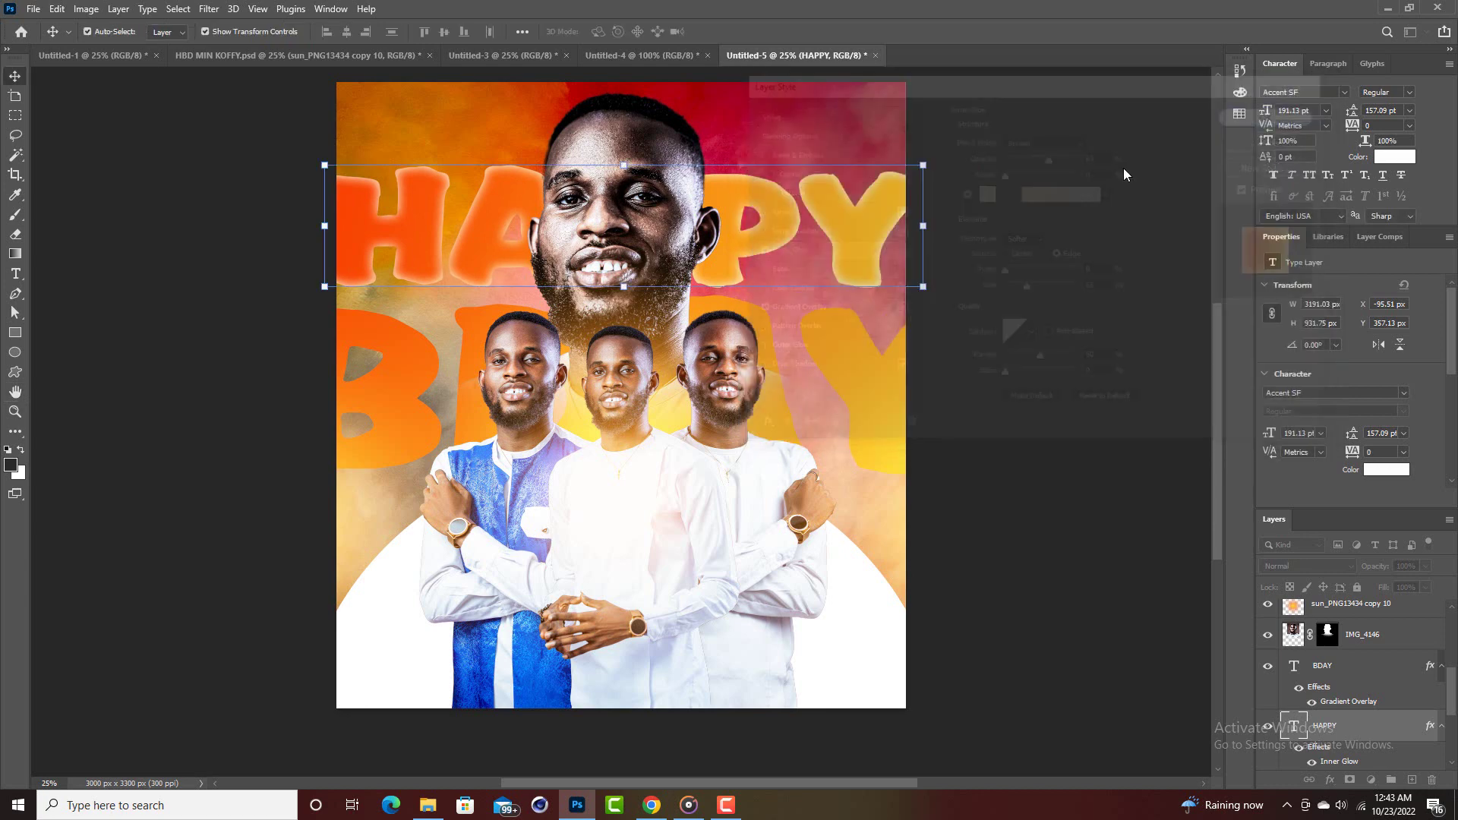
Add an Inner Glow to the BDAY text in a light peach based on the HAPPY glow, at 60% opacity.
{"action": "left_click", "coordinate": [866, 385]}
{"action": "left_click", "coordinate": [436, 351]}
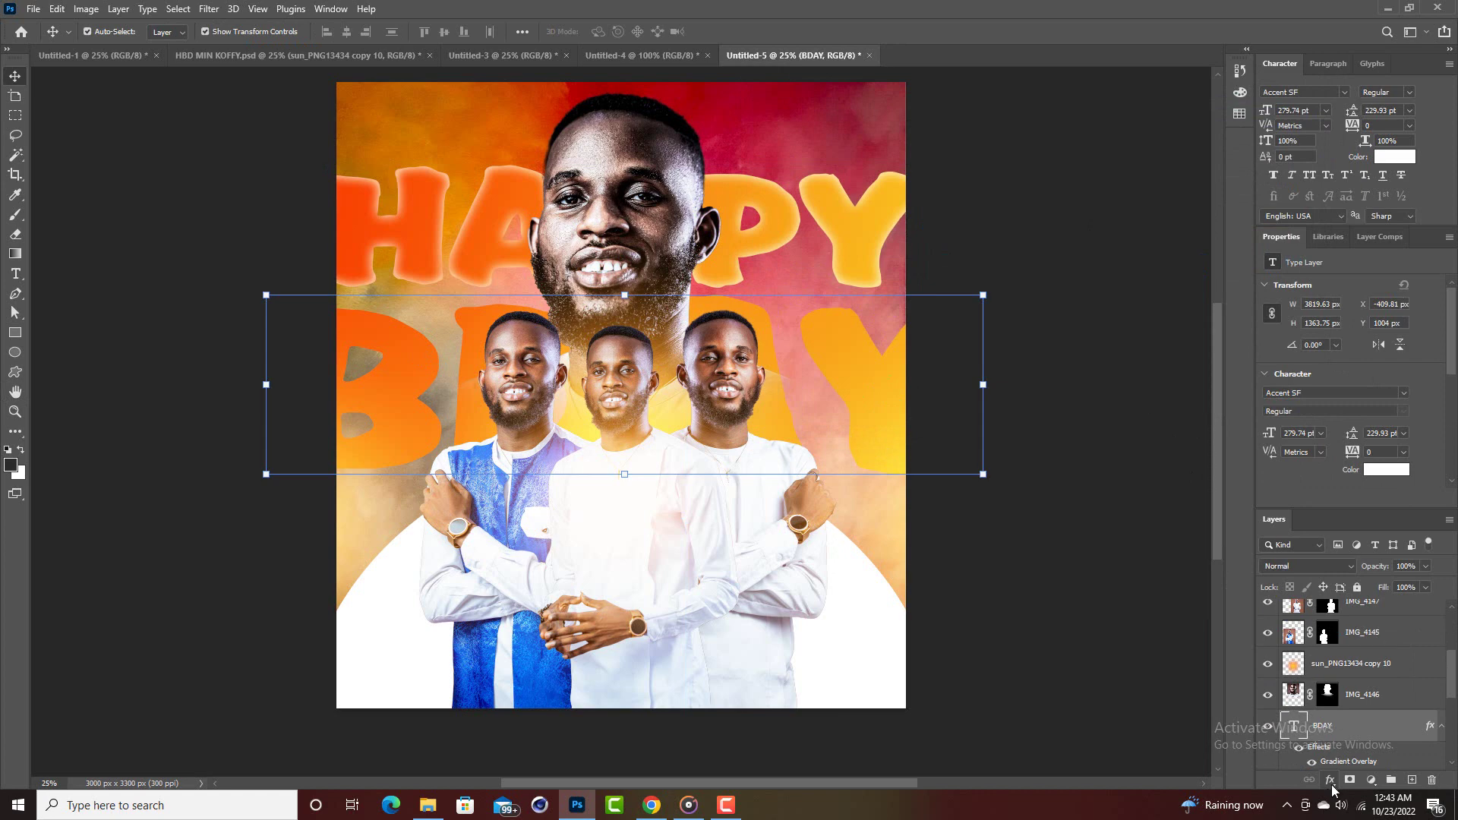
{"action": "left_click", "coordinate": [1330, 782]}
{"action": "left_click", "coordinate": [1344, 699]}
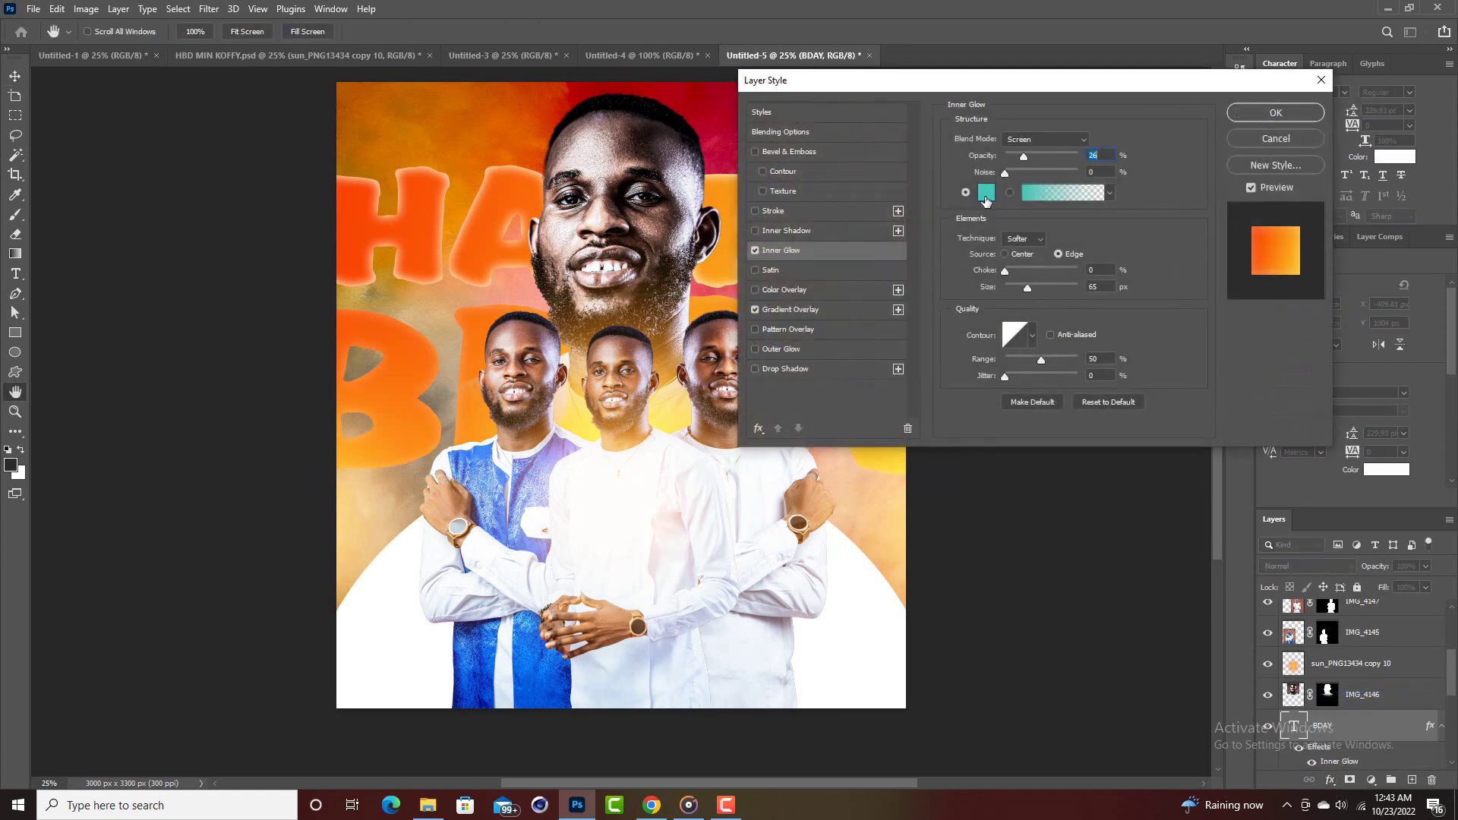
{"action": "left_click", "coordinate": [985, 196]}
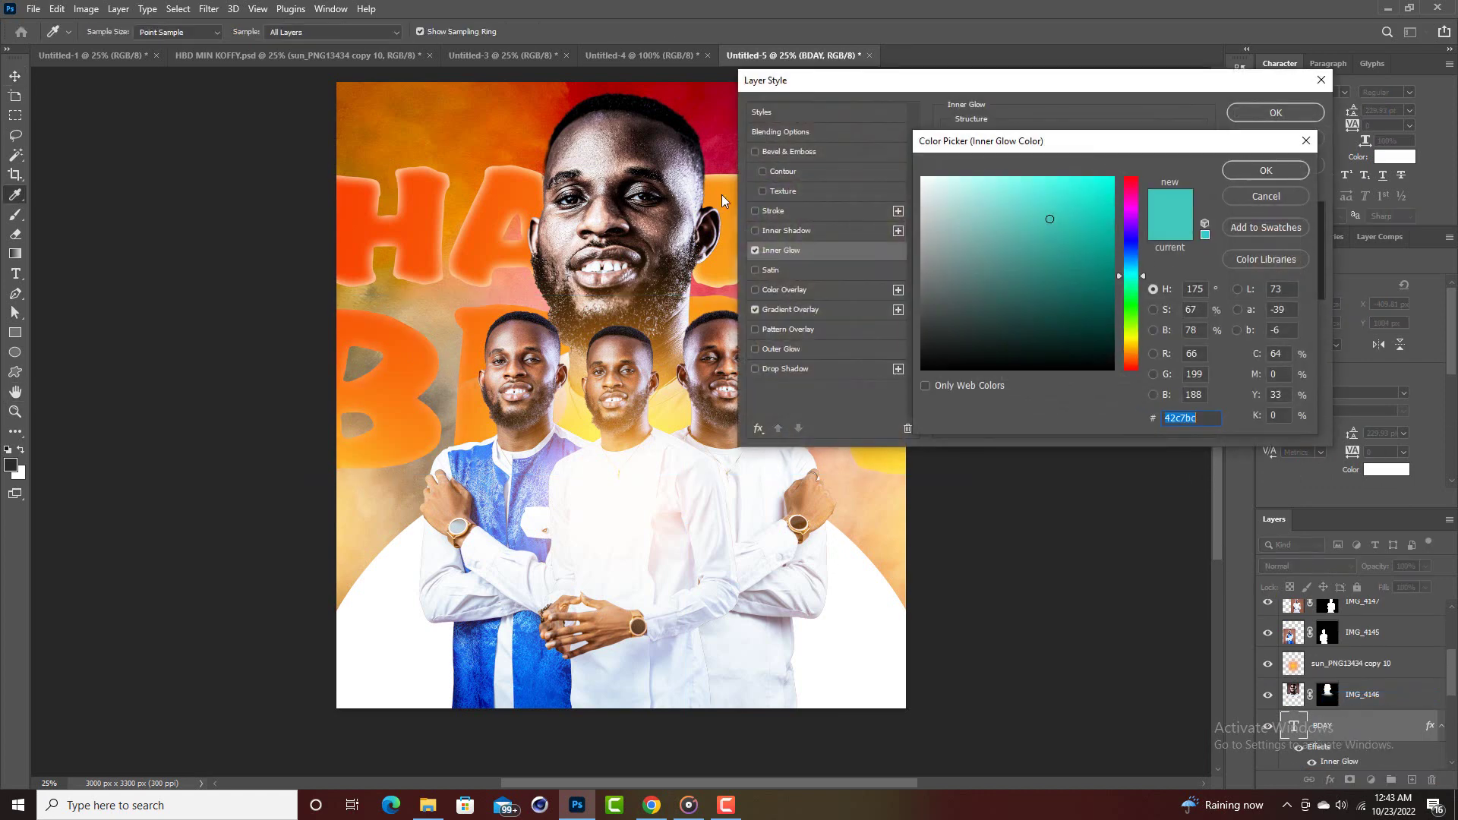
{"action": "left_click", "coordinate": [492, 171]}
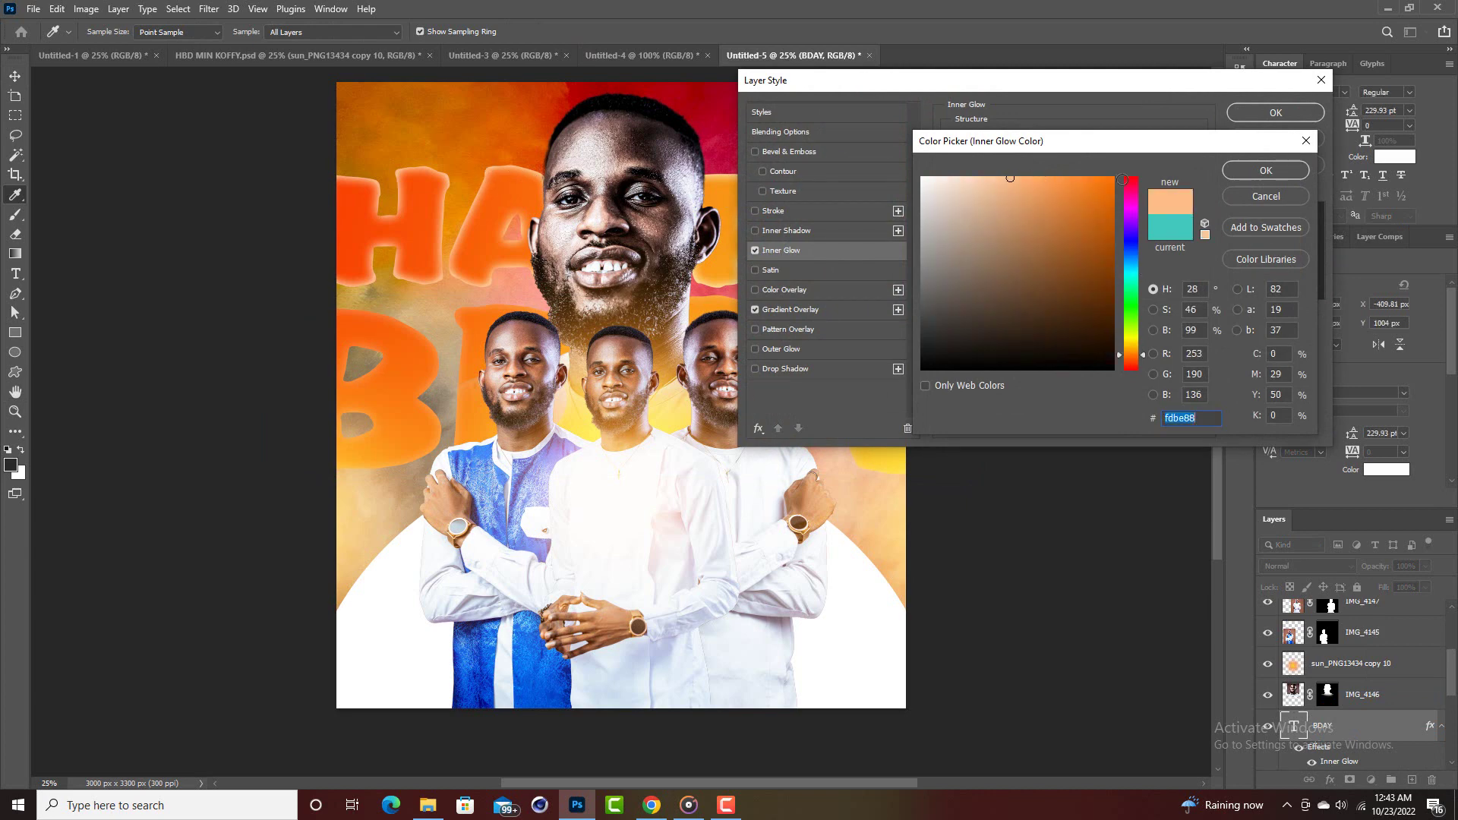
{"action": "left_click", "coordinate": [966, 179]}
{"action": "left_click", "coordinate": [1249, 174]}
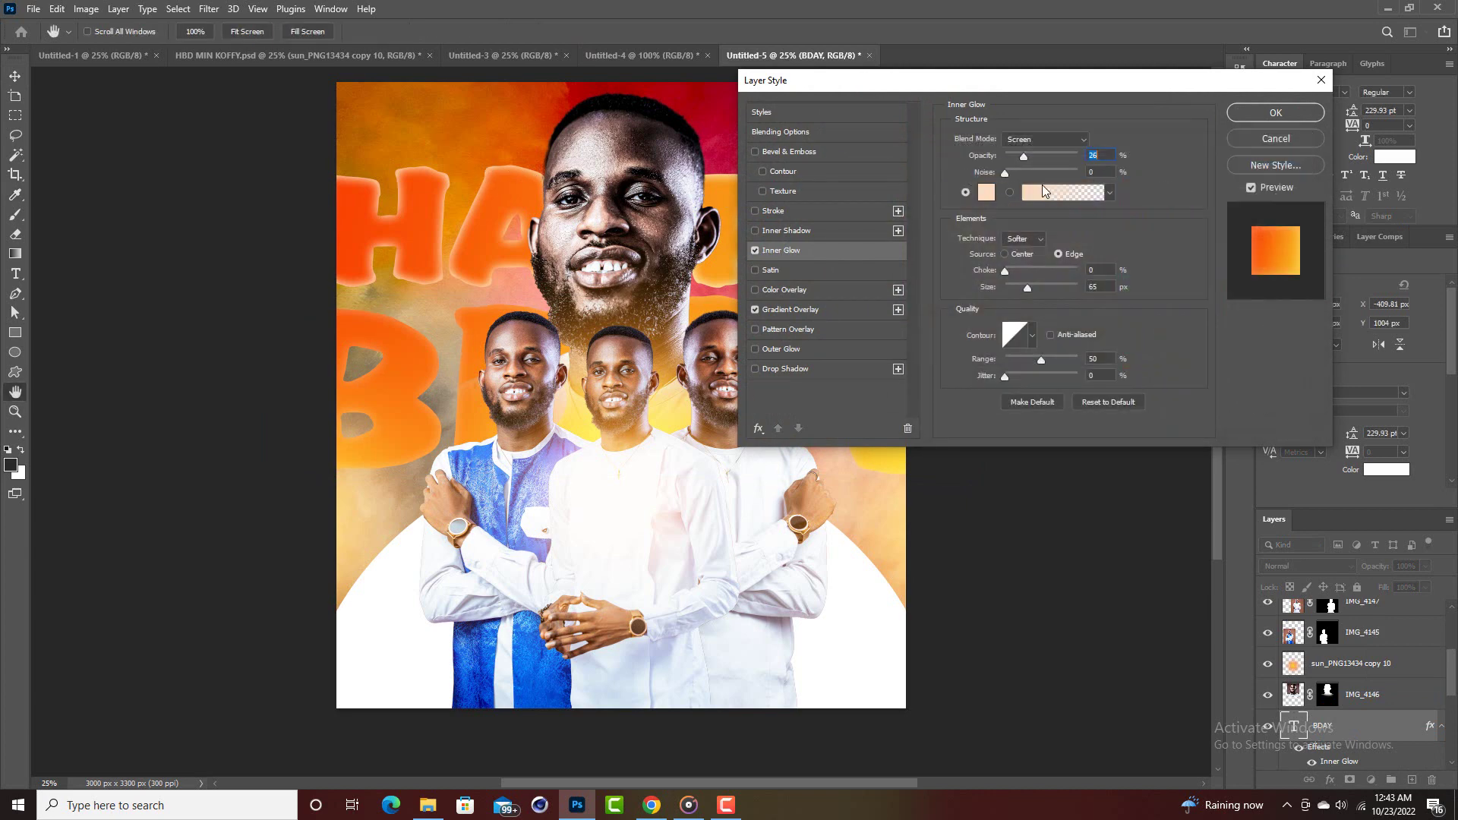
{"action": "left_click_drag", "start_coordinate": [1026, 155], "coordinate": [1050, 158]}
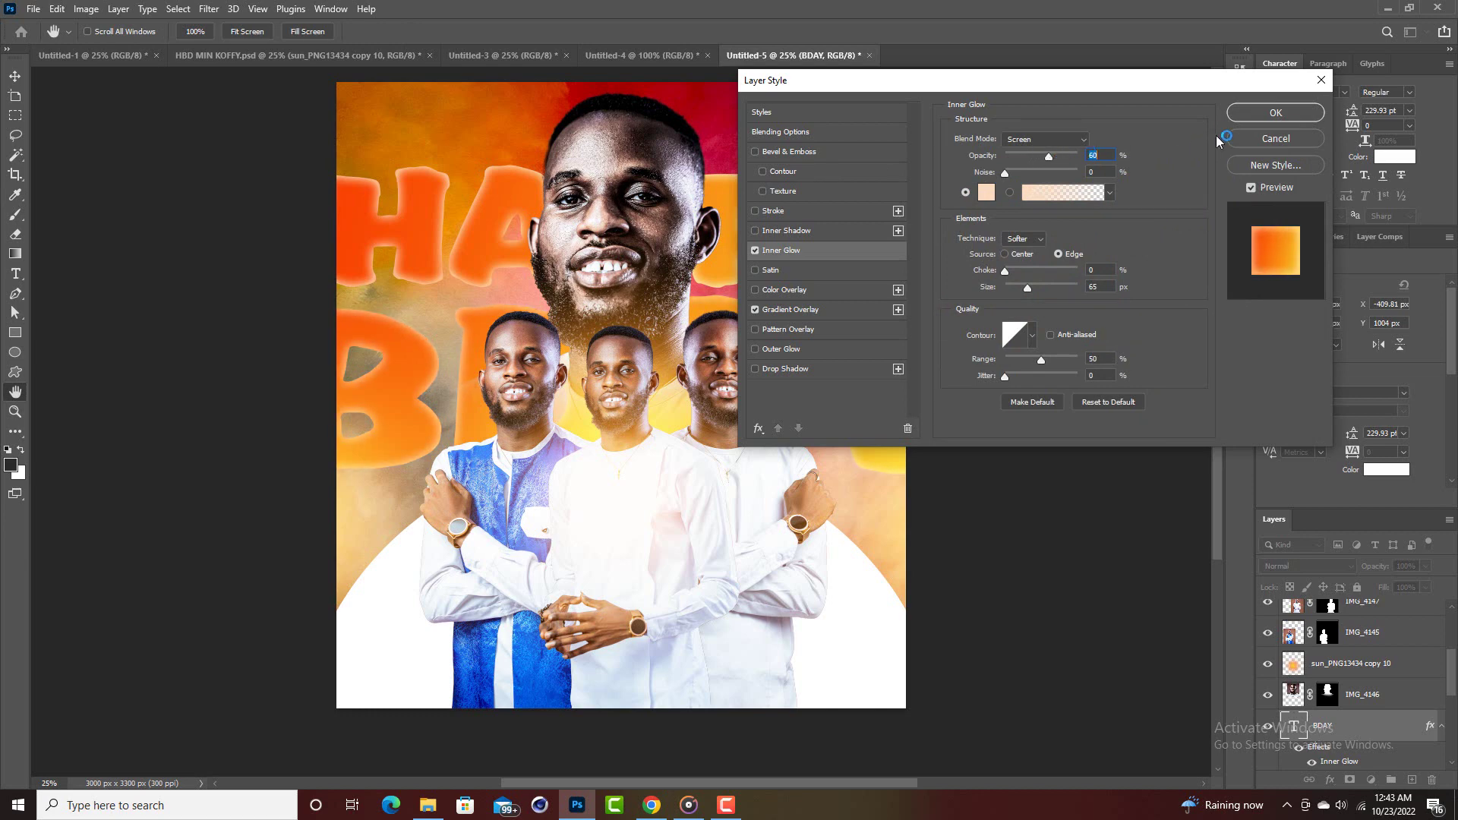
{"action": "key", "text": "Return"}
{"action": "key", "text": "v"}
{"action": "left_click", "coordinate": [1058, 218]}
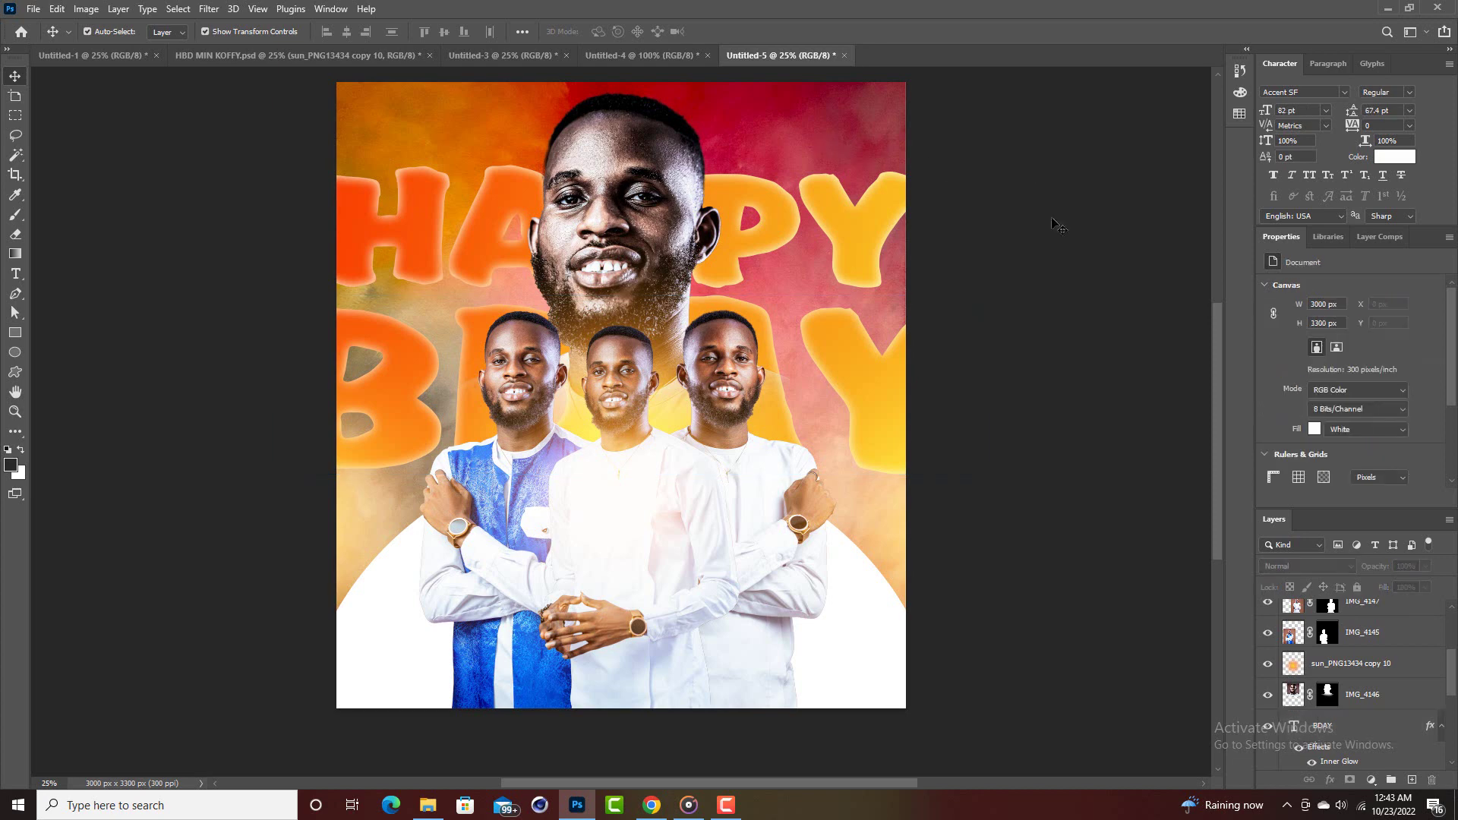
Draw a dark rectangle of about 1372 x 392 px across the figures' arms and place it at about X 830, Y 2306 px.
{"action": "scroll", "coordinate": [1091, 245], "scroll_direction": "up", "scroll_amount": 1}
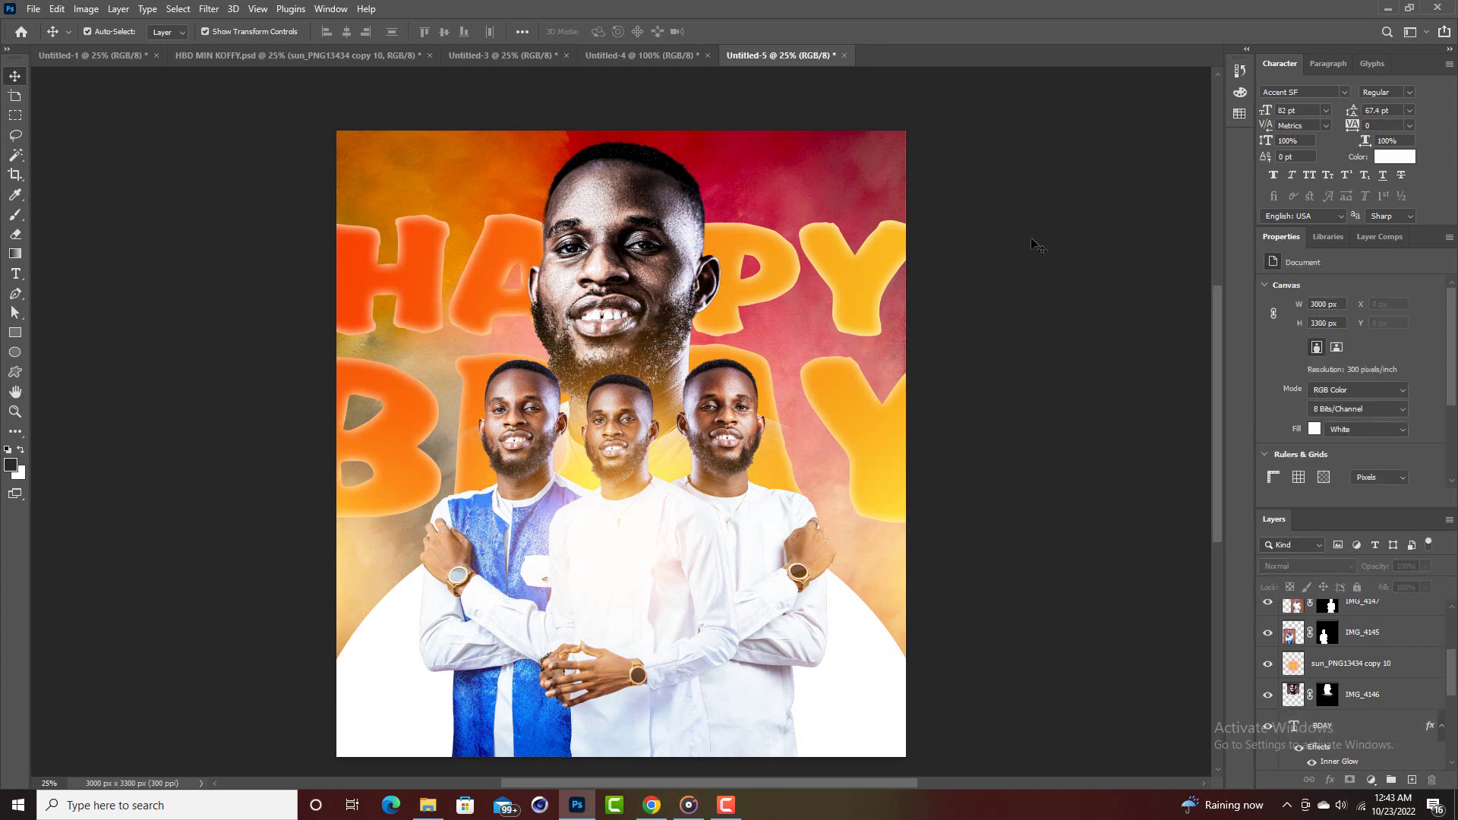
{"action": "scroll", "coordinate": [1029, 251], "scroll_direction": "down", "scroll_amount": 1}
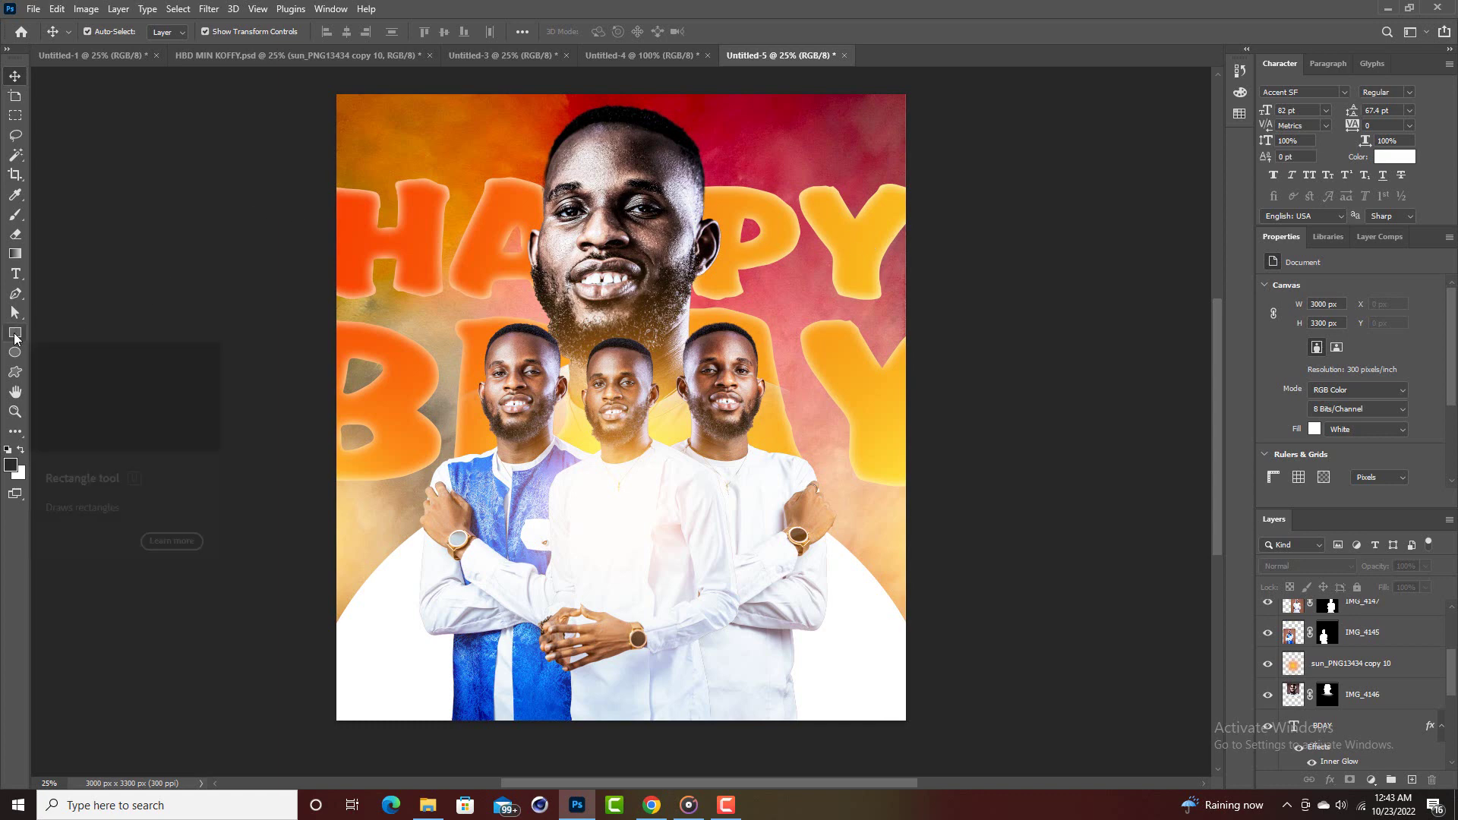
{"action": "left_click", "coordinate": [15, 334]}
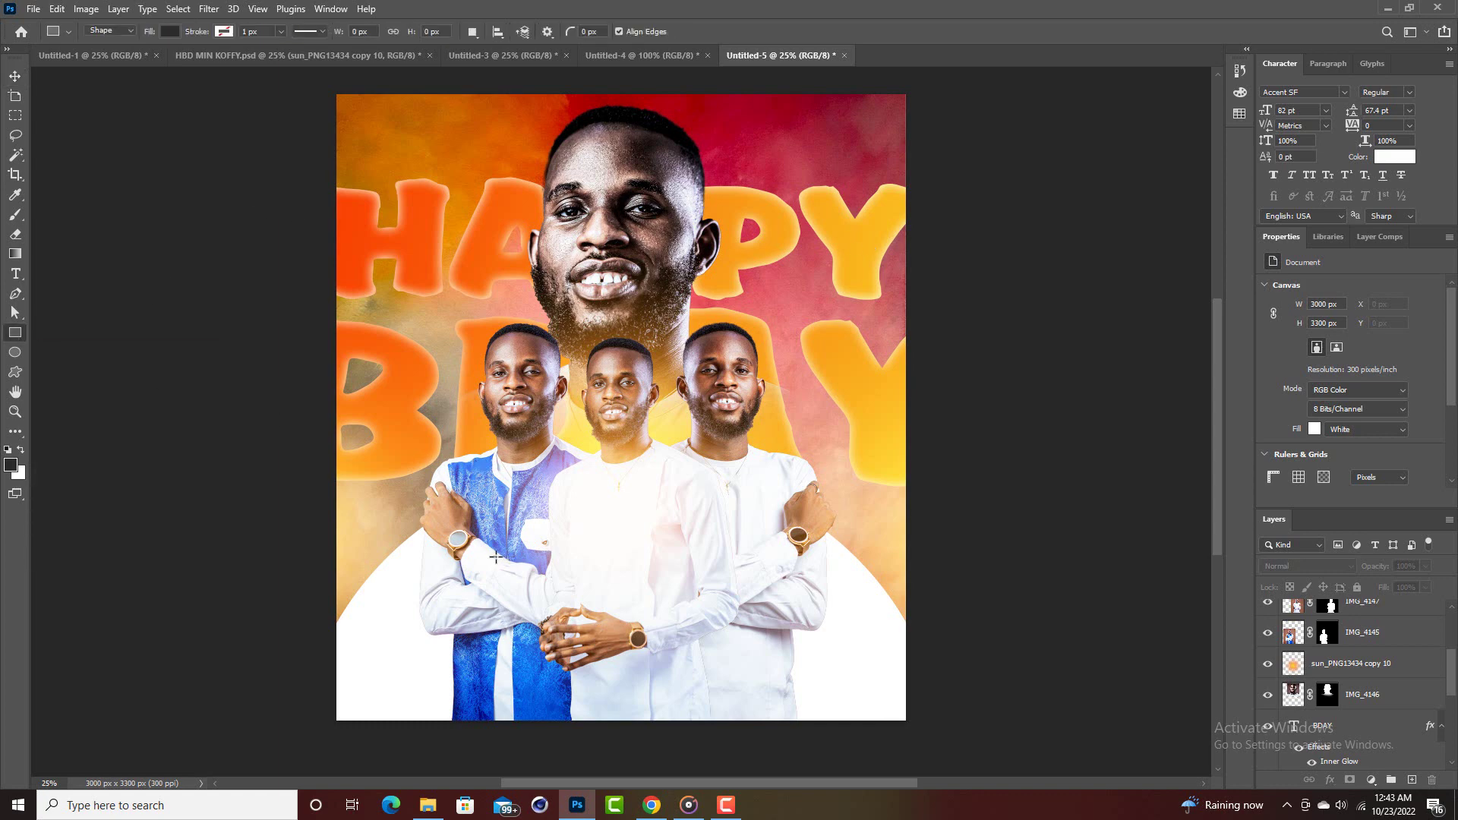
{"action": "left_click_drag", "start_coordinate": [495, 557], "coordinate": [755, 629]}
{"action": "left_click", "coordinate": [15, 76]}
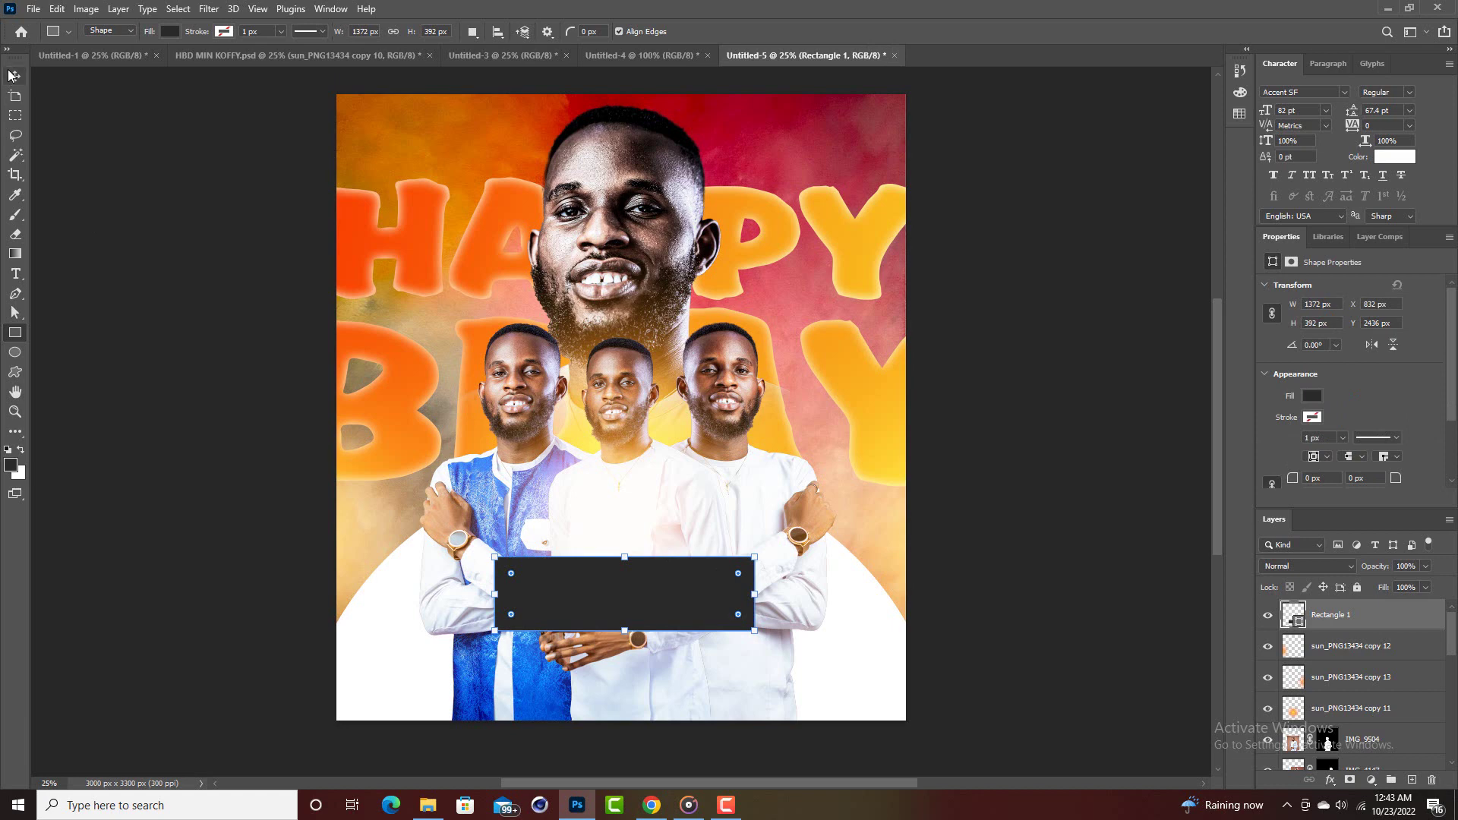
{"action": "left_click_drag", "start_coordinate": [617, 584], "coordinate": [616, 566]}
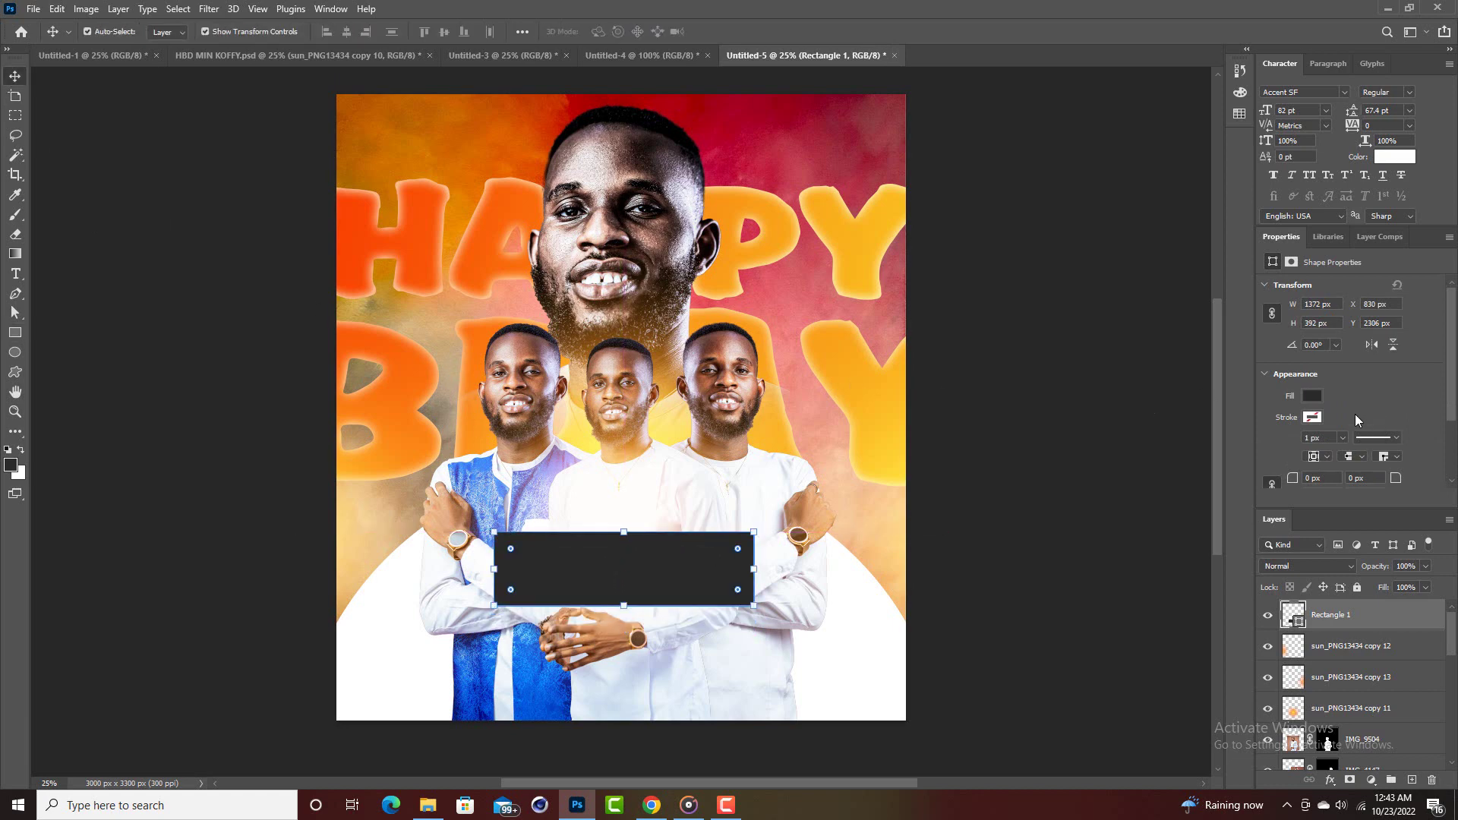
{"action": "scroll", "coordinate": [1354, 413], "scroll_direction": "down", "scroll_amount": 2}
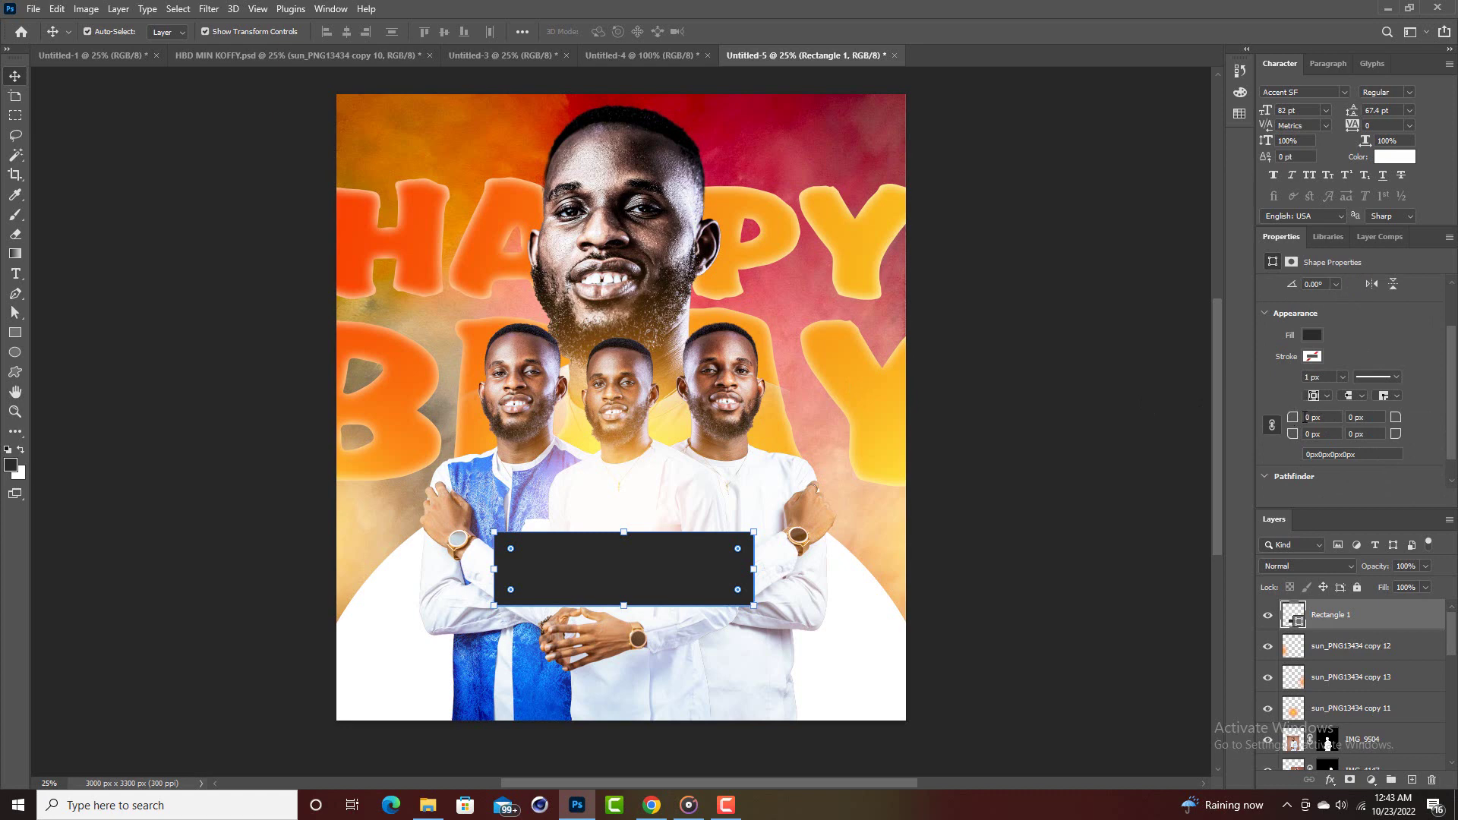
Round the caption rectangle's corners to 22 px and fill it with the yellow-to-orange linear gradient preset.
{"action": "left_click", "coordinate": [1312, 418]}
{"action": "key", "text": "Return"}
{"action": "left_click", "coordinate": [1314, 338]}
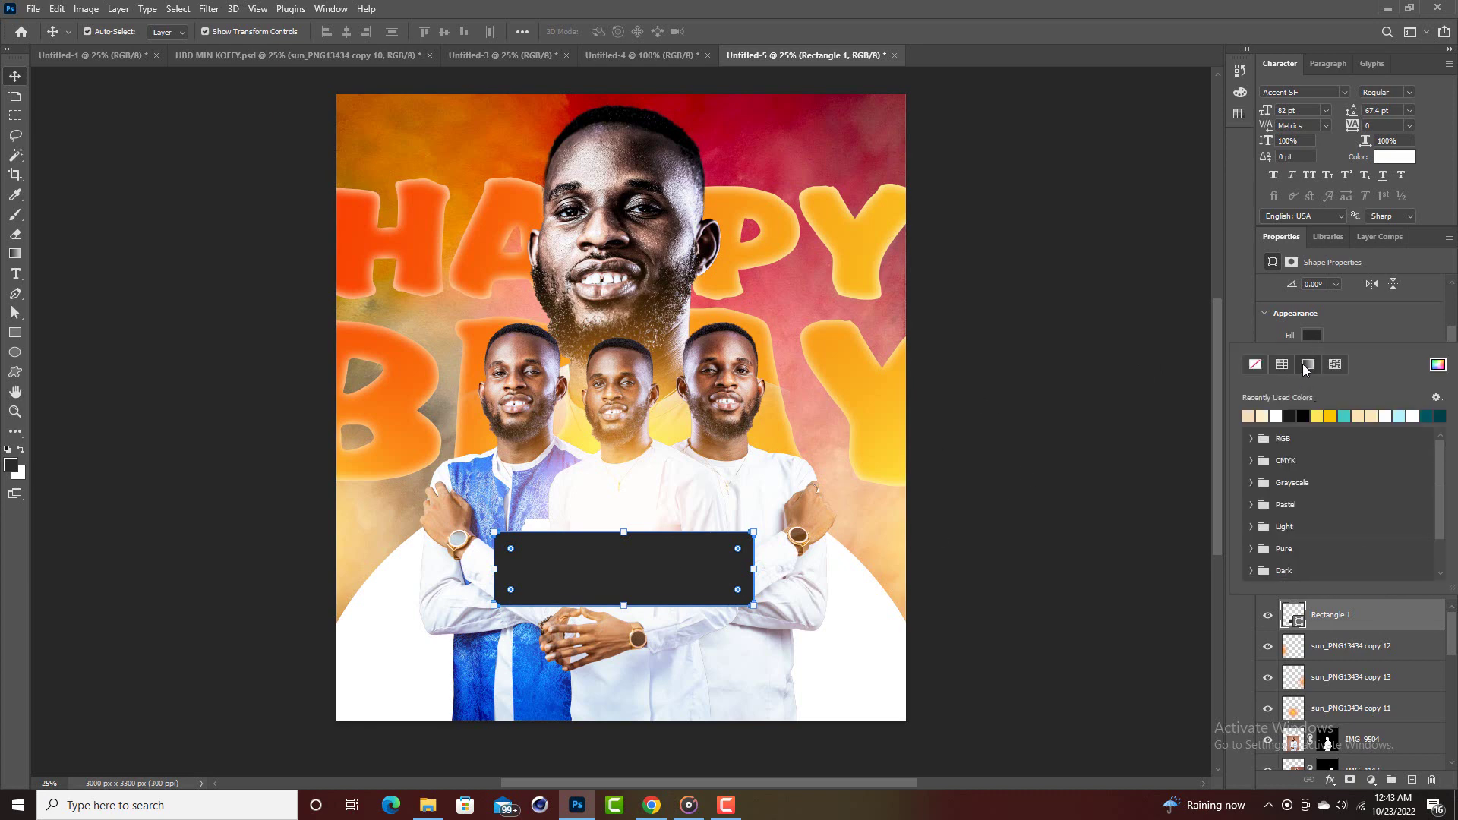
{"action": "left_click", "coordinate": [1308, 364]}
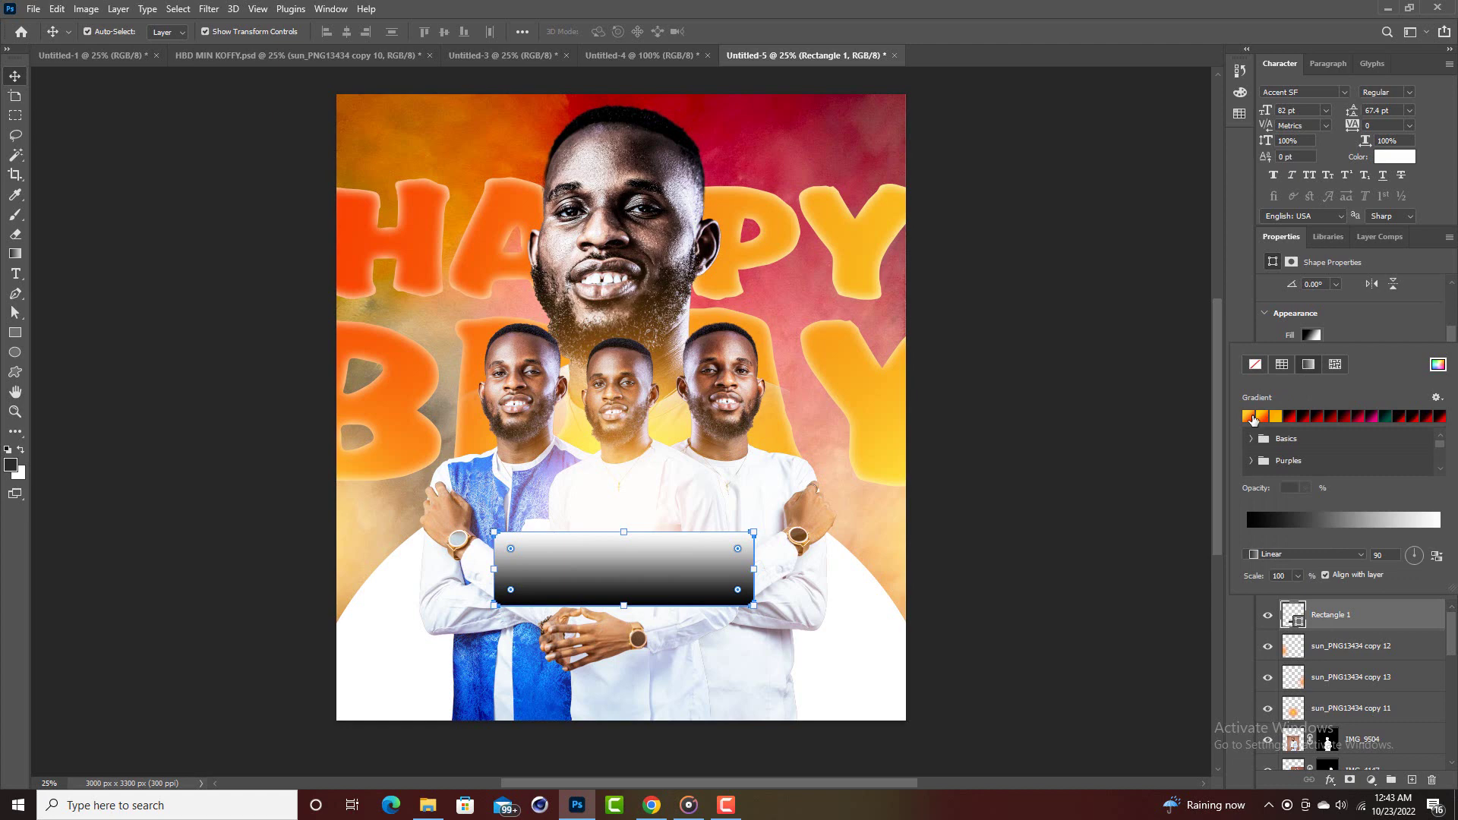
{"action": "left_click", "coordinate": [1252, 417]}
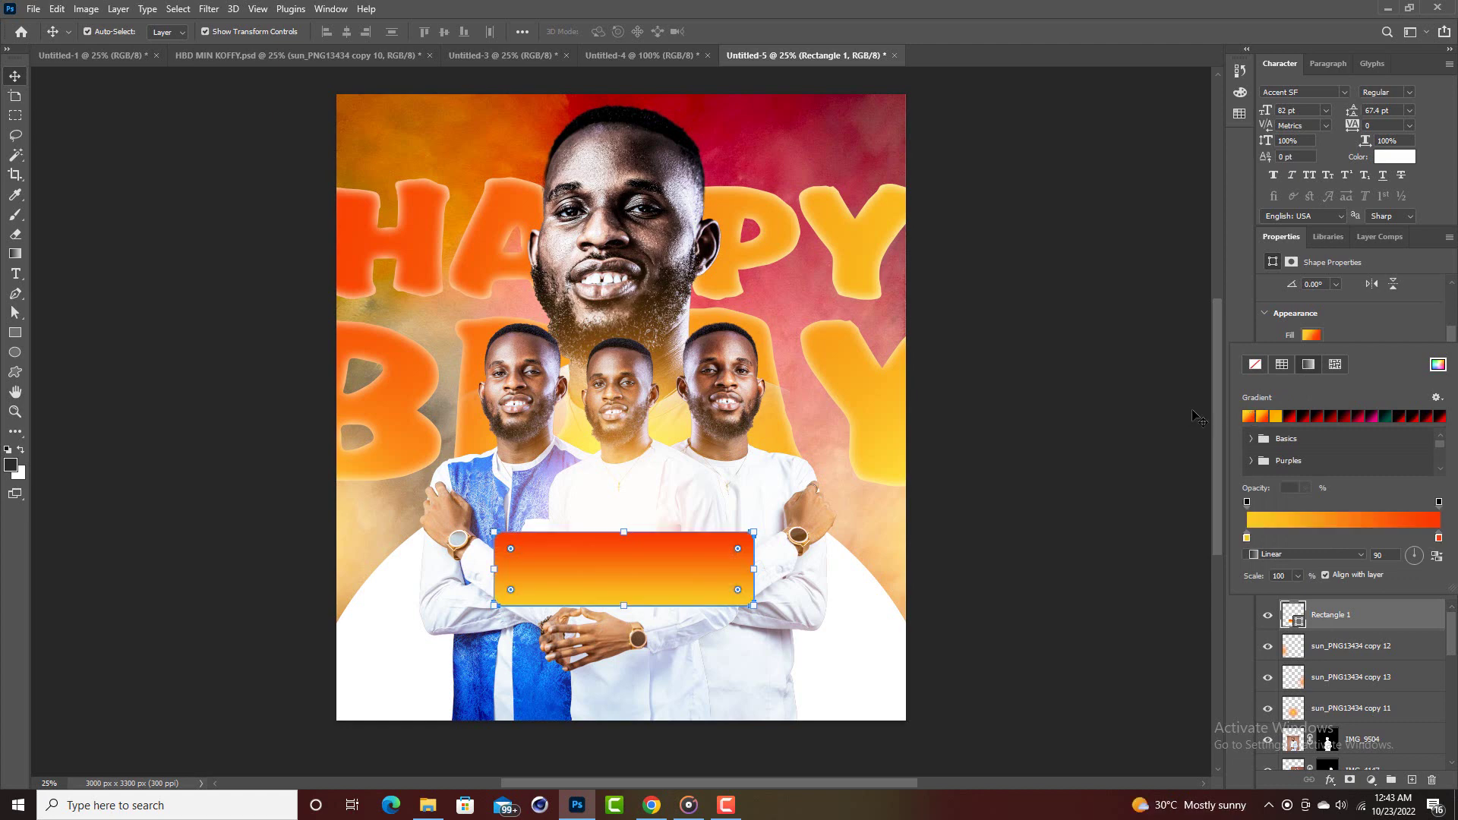
Set the angle of the rectangle's gradient fill to -149 degrees so it runs from orange to yellow diagonally.
{"action": "left_click_drag", "start_coordinate": [1417, 556], "coordinate": [1421, 555]}
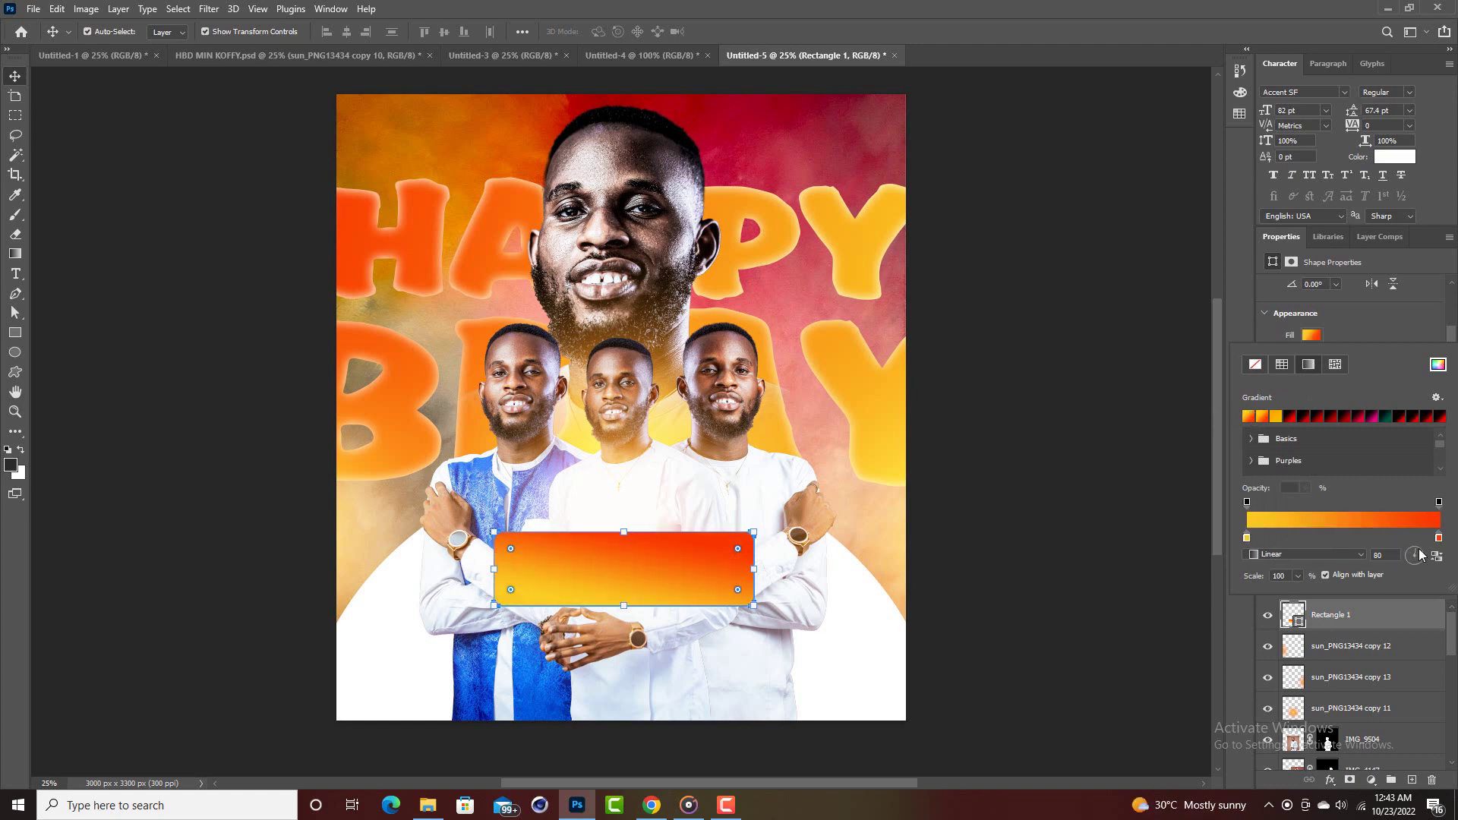
{"action": "left_click", "coordinate": [1411, 555]}
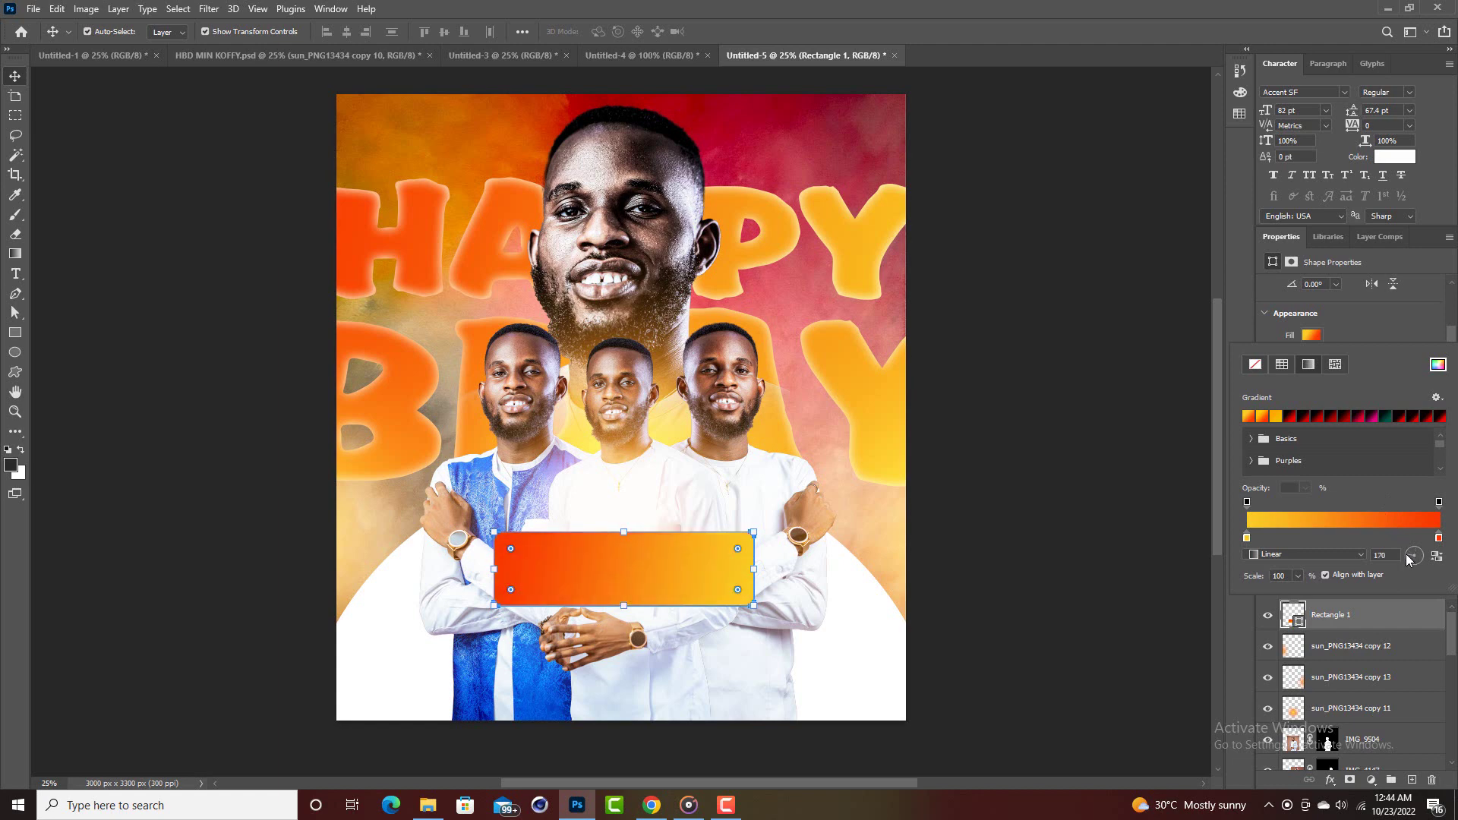
{"action": "left_click", "coordinate": [1408, 560]}
{"action": "left_click", "coordinate": [1410, 563]}
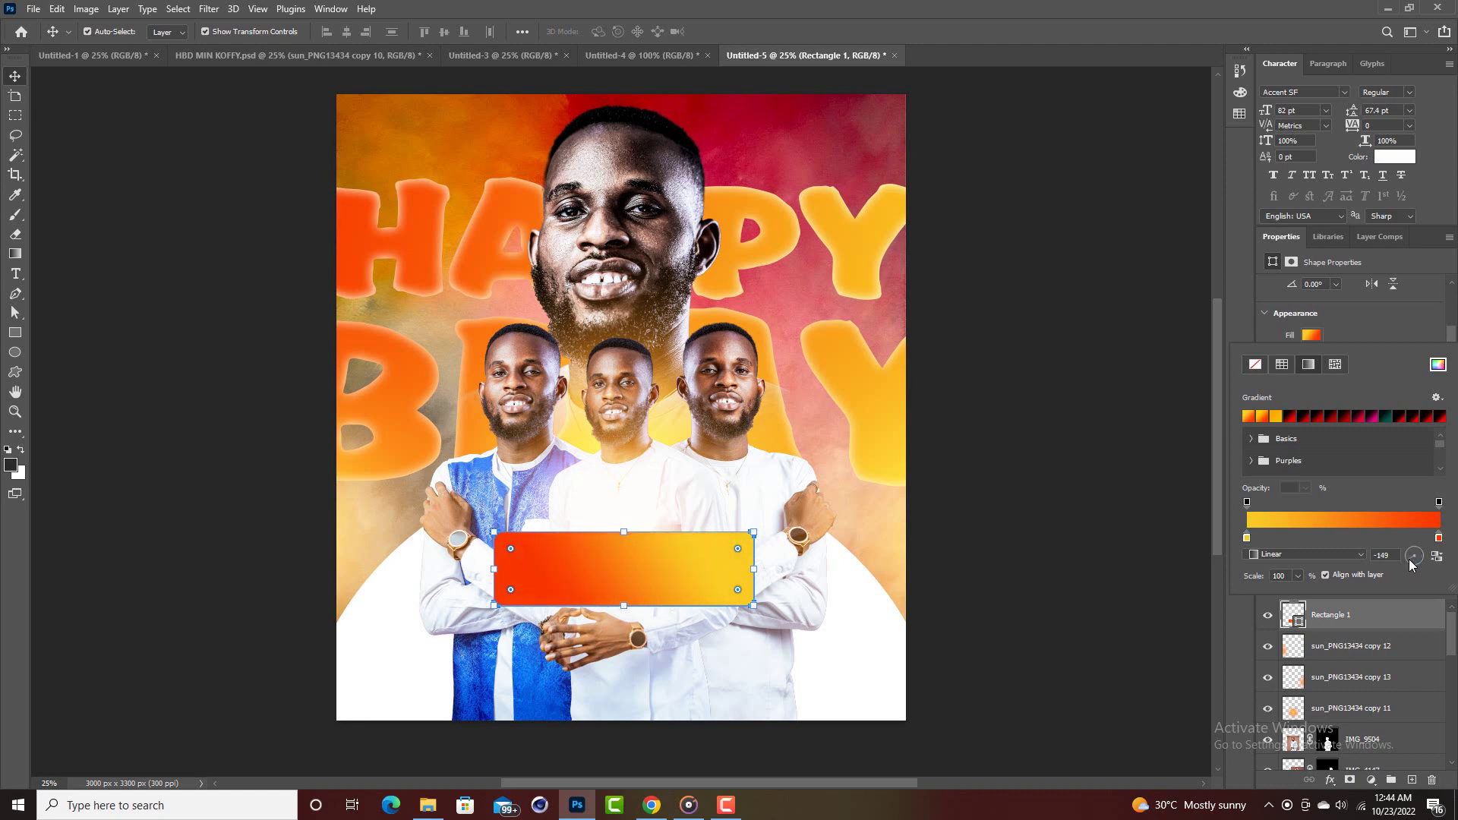
{"action": "left_click", "coordinate": [1121, 495]}
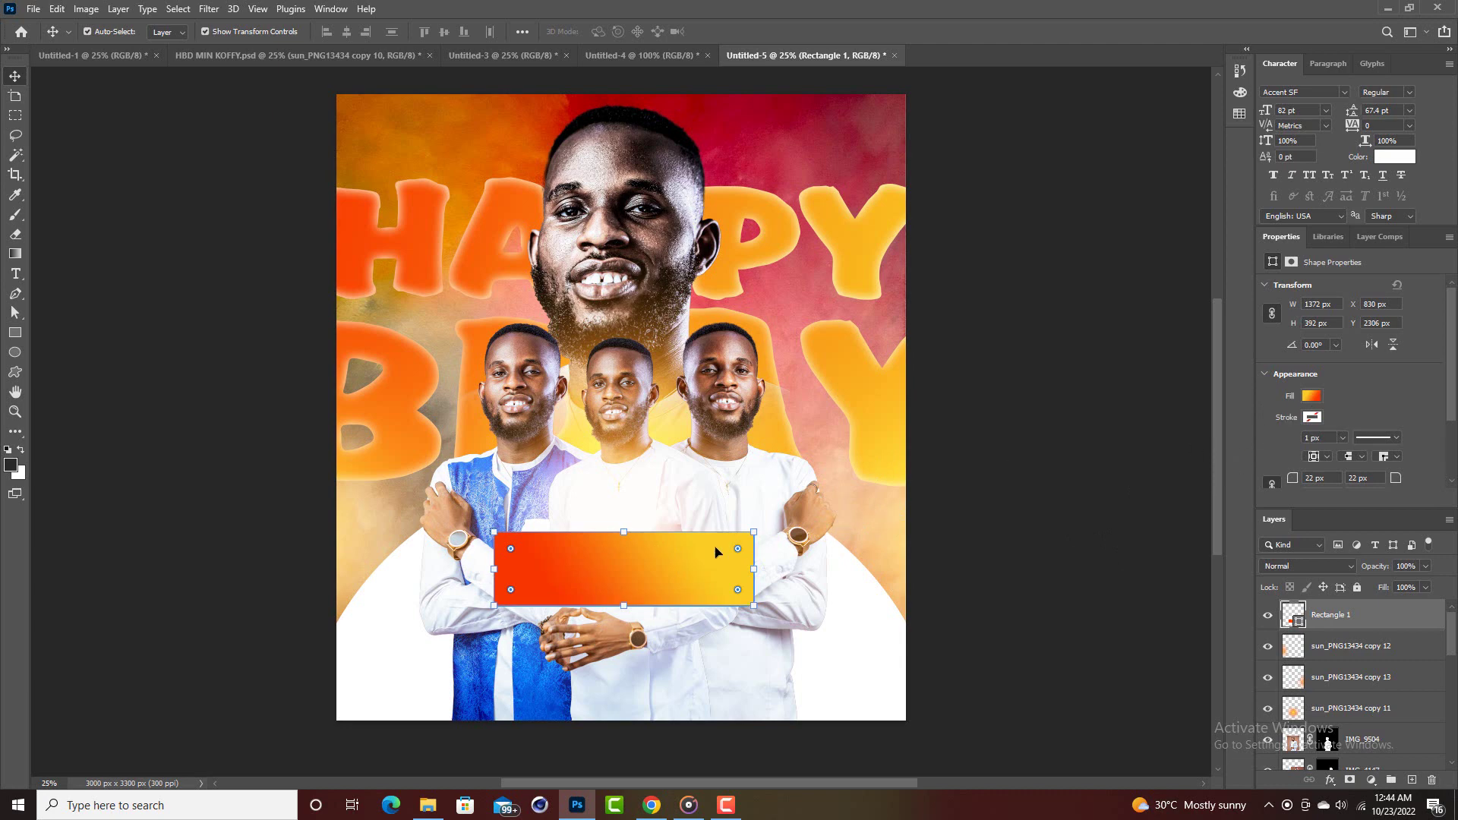
Add an Inner Glow to the caption rectangle with Screen blending and 48% opacity.
{"action": "left_click", "coordinate": [1332, 779]}
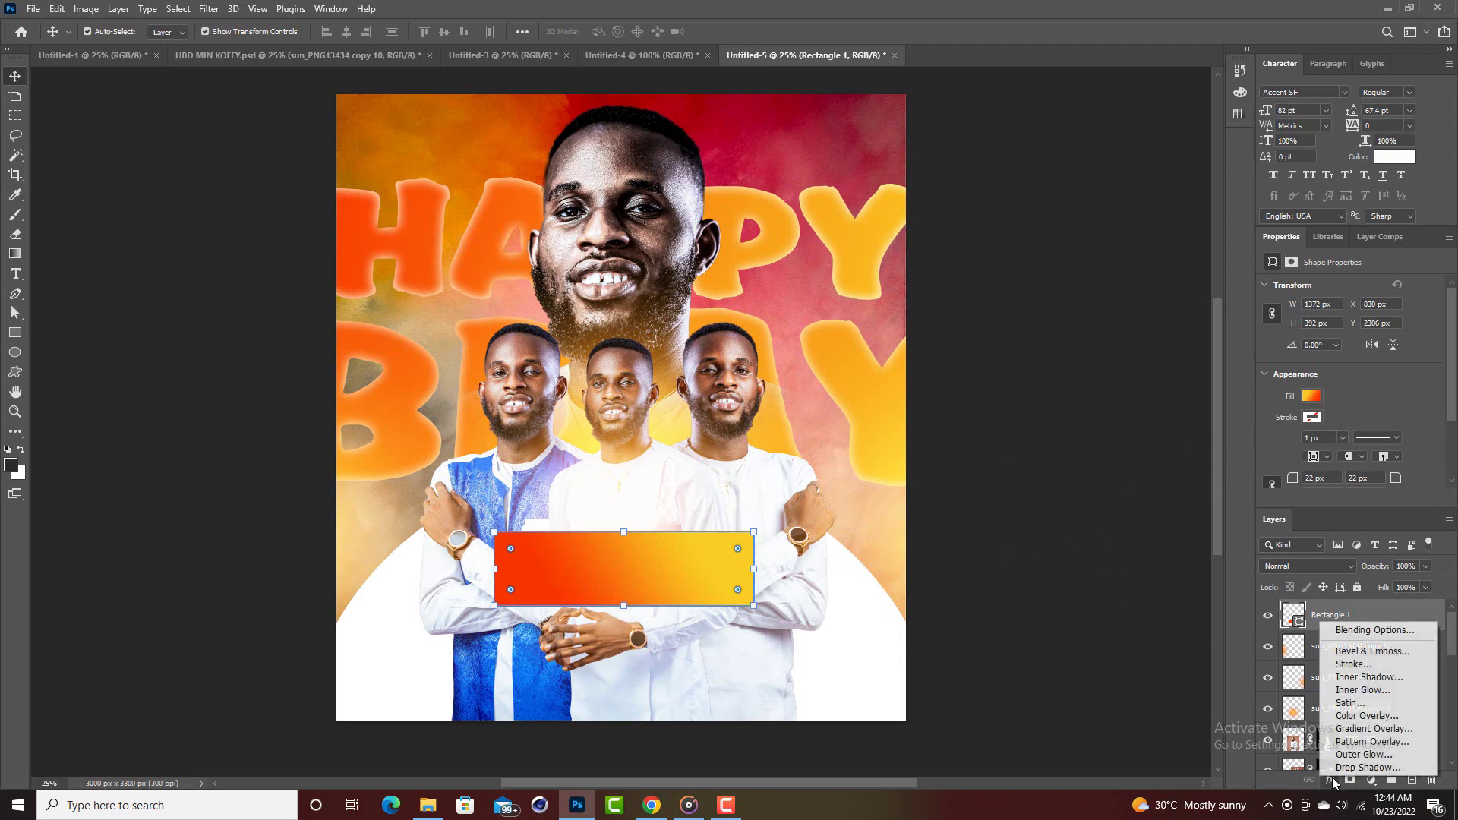
{"action": "left_click", "coordinate": [1353, 690]}
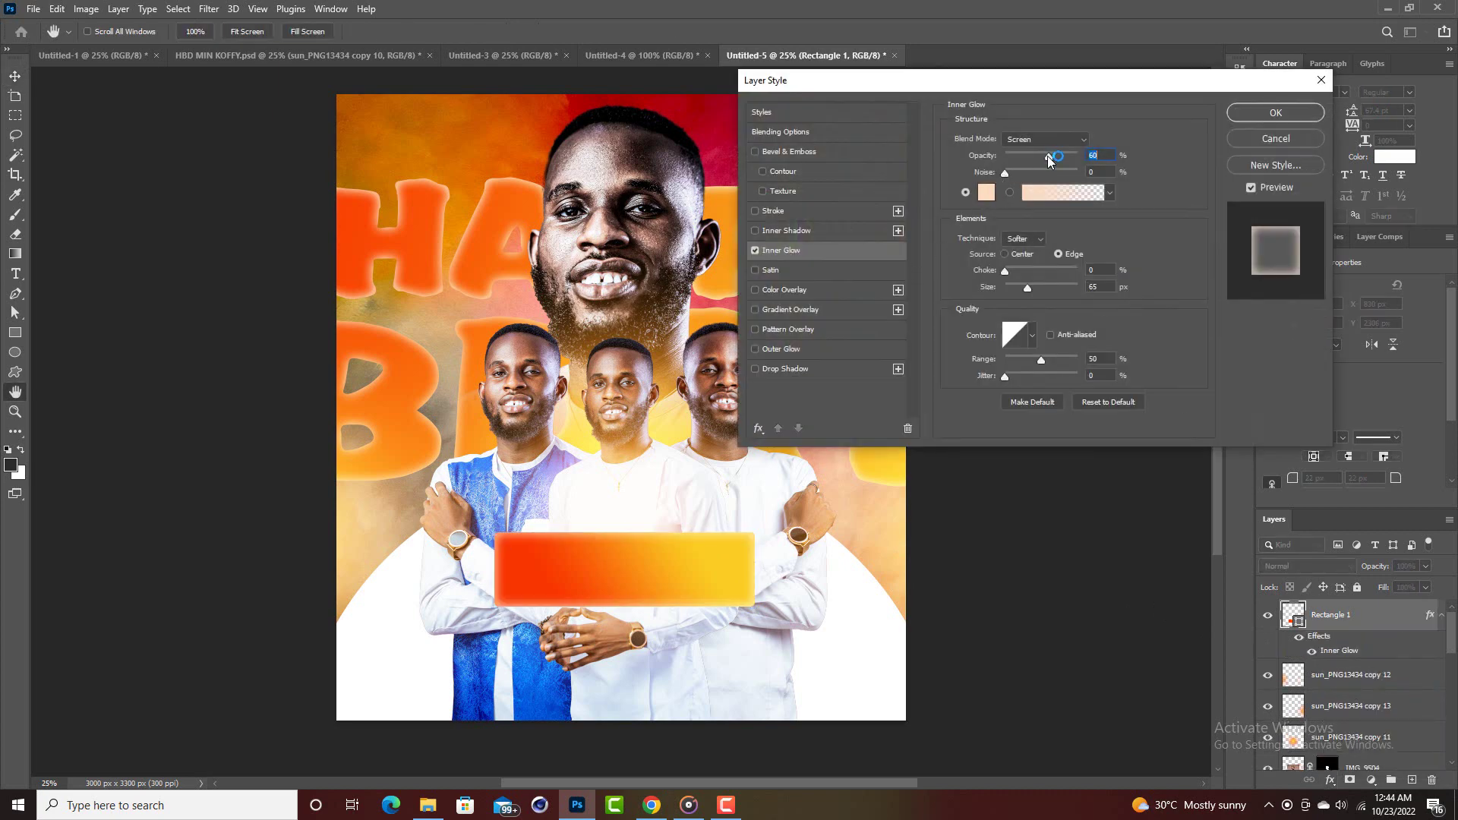
{"action": "left_click_drag", "start_coordinate": [1049, 156], "coordinate": [1036, 160]}
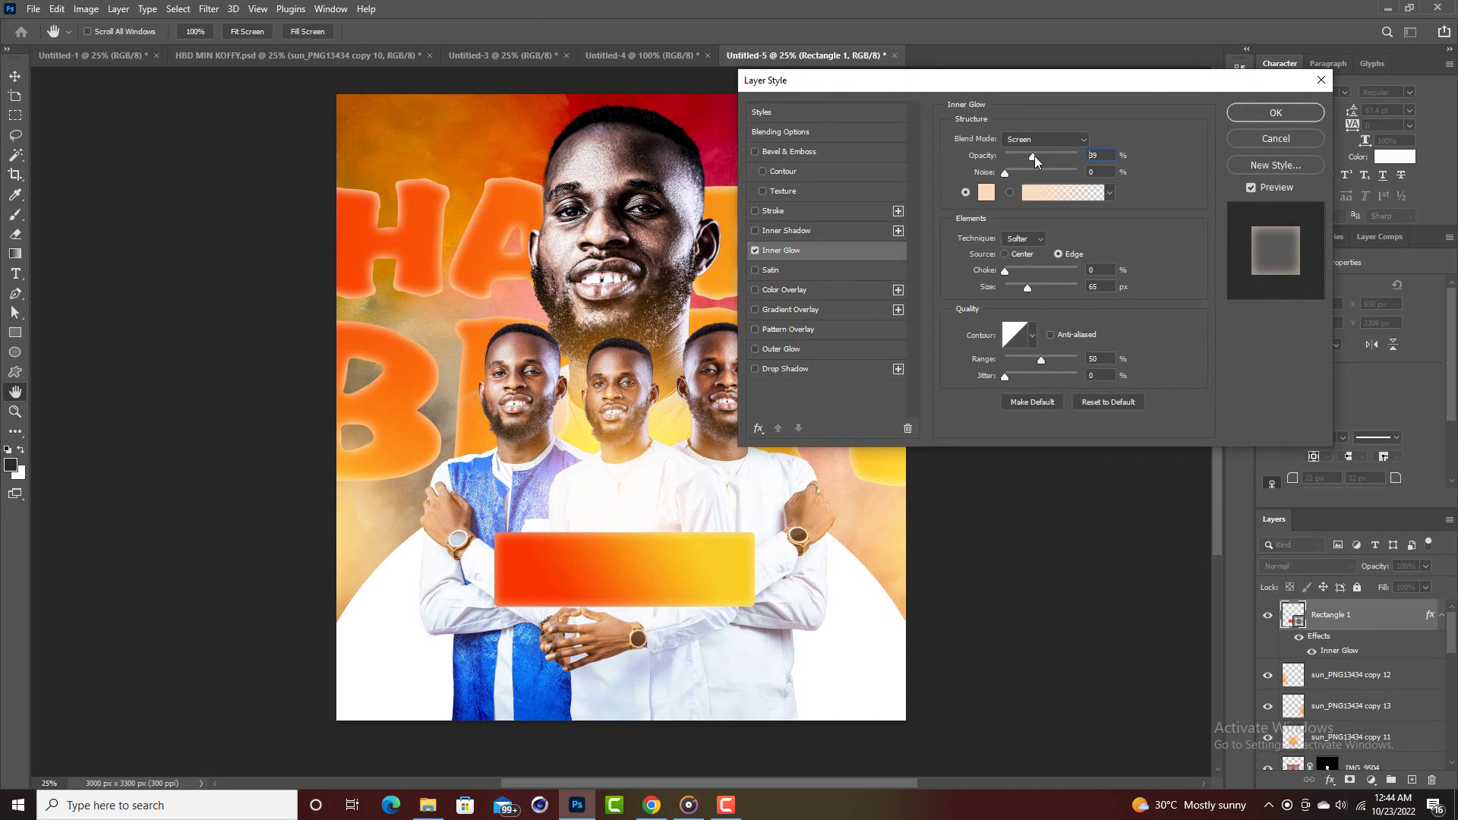
{"action": "left_click_drag", "start_coordinate": [1038, 157], "coordinate": [1040, 156]}
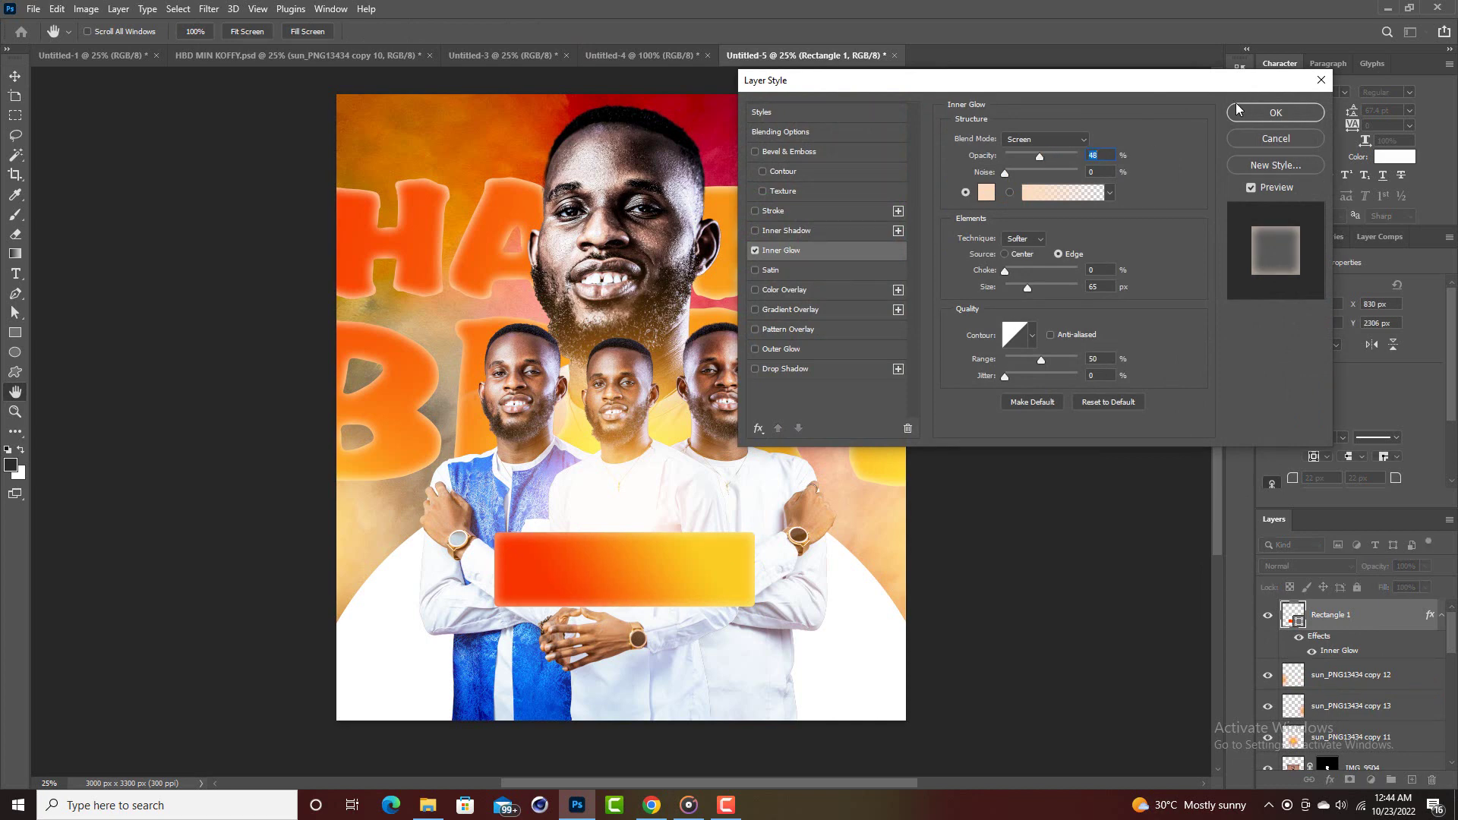
Set the rectangle's Inner Glow color to pale cream fff6d9, apply the layer style and deselect the layer.
{"action": "left_click", "coordinate": [992, 195]}
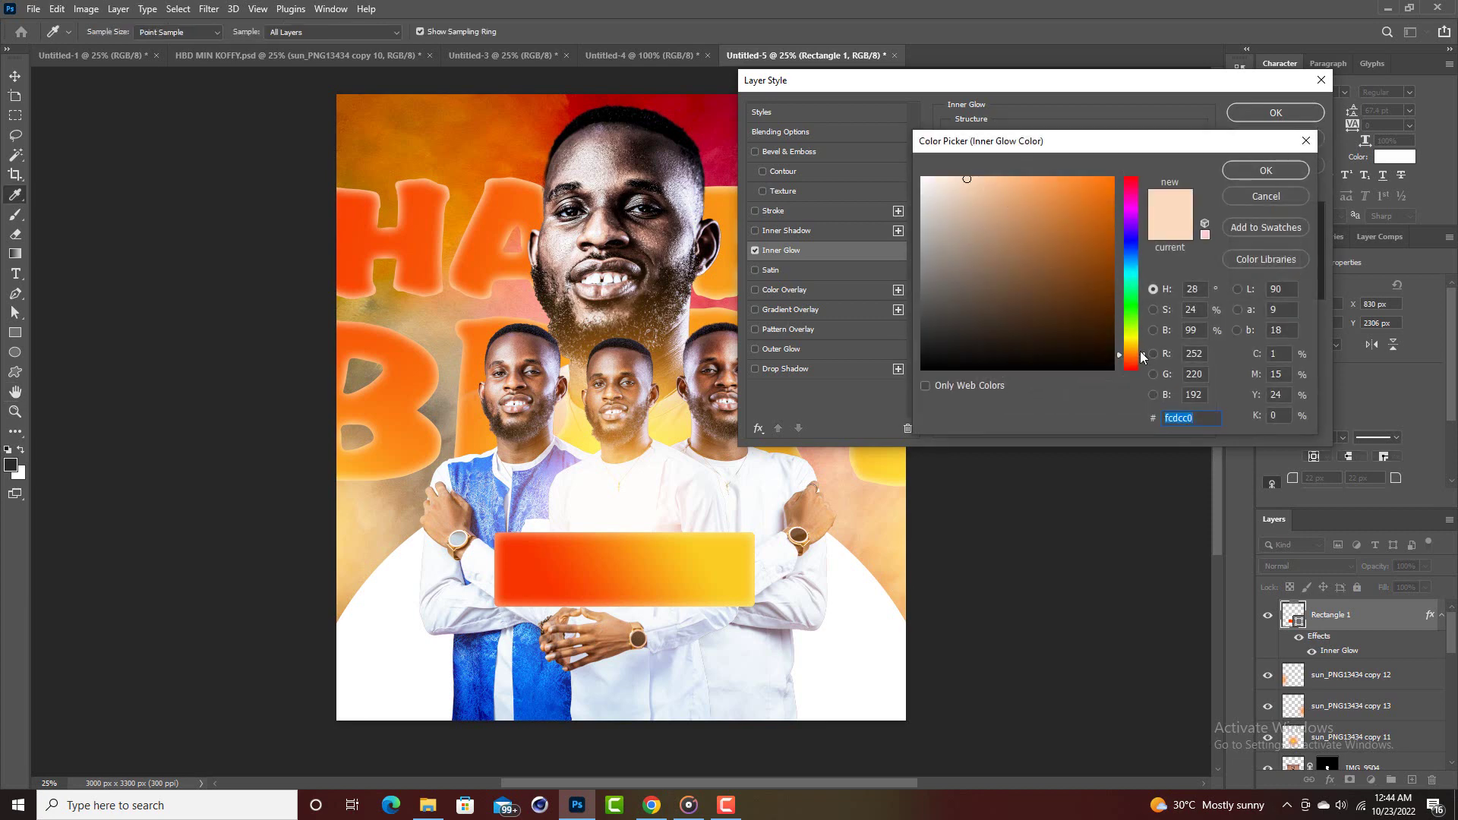
{"action": "left_click_drag", "start_coordinate": [1141, 354], "coordinate": [1137, 348]}
{"action": "left_click", "coordinate": [950, 176]}
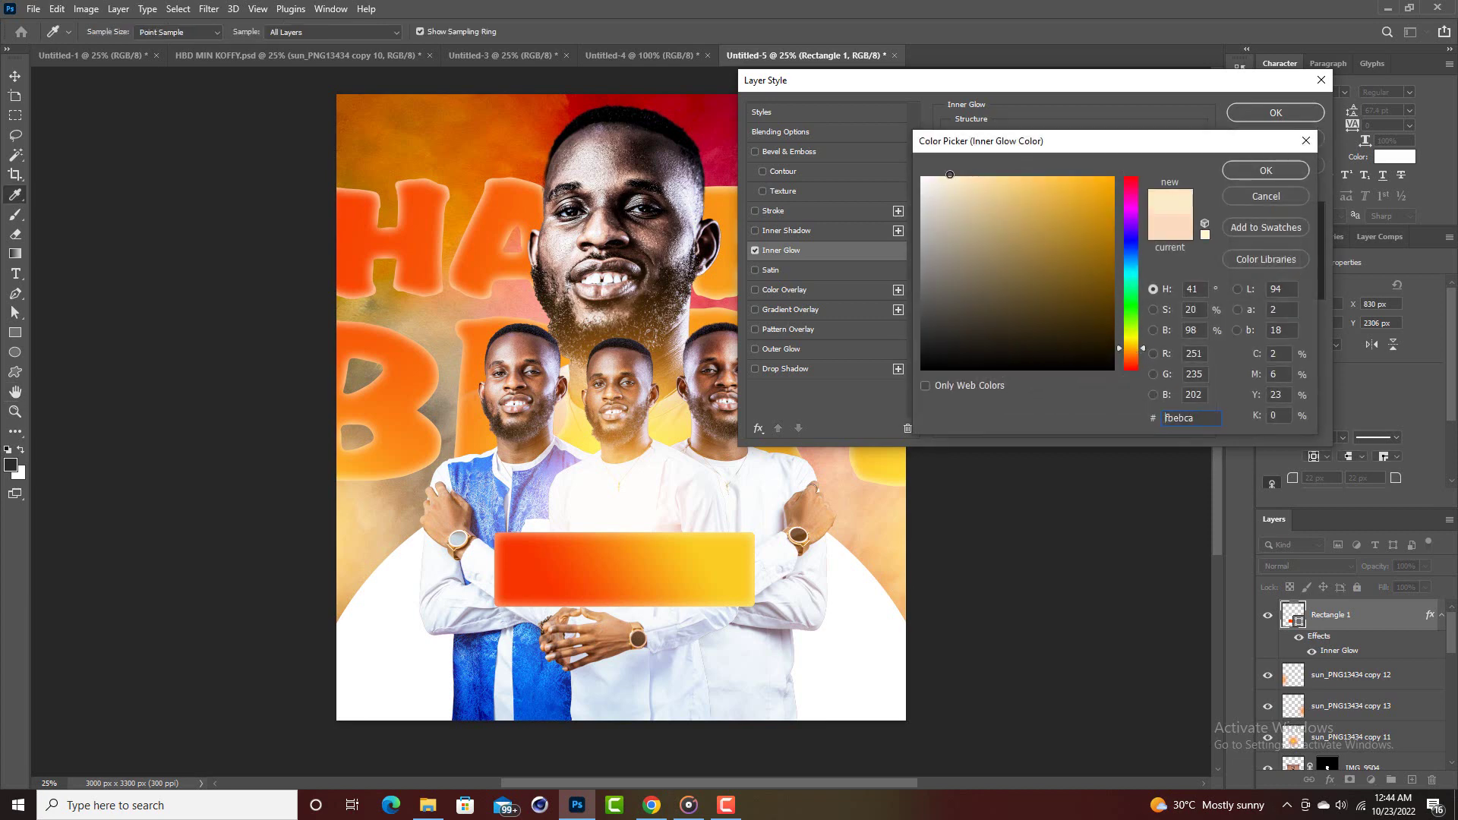
{"action": "left_click_drag", "start_coordinate": [1144, 345], "coordinate": [1146, 344]}
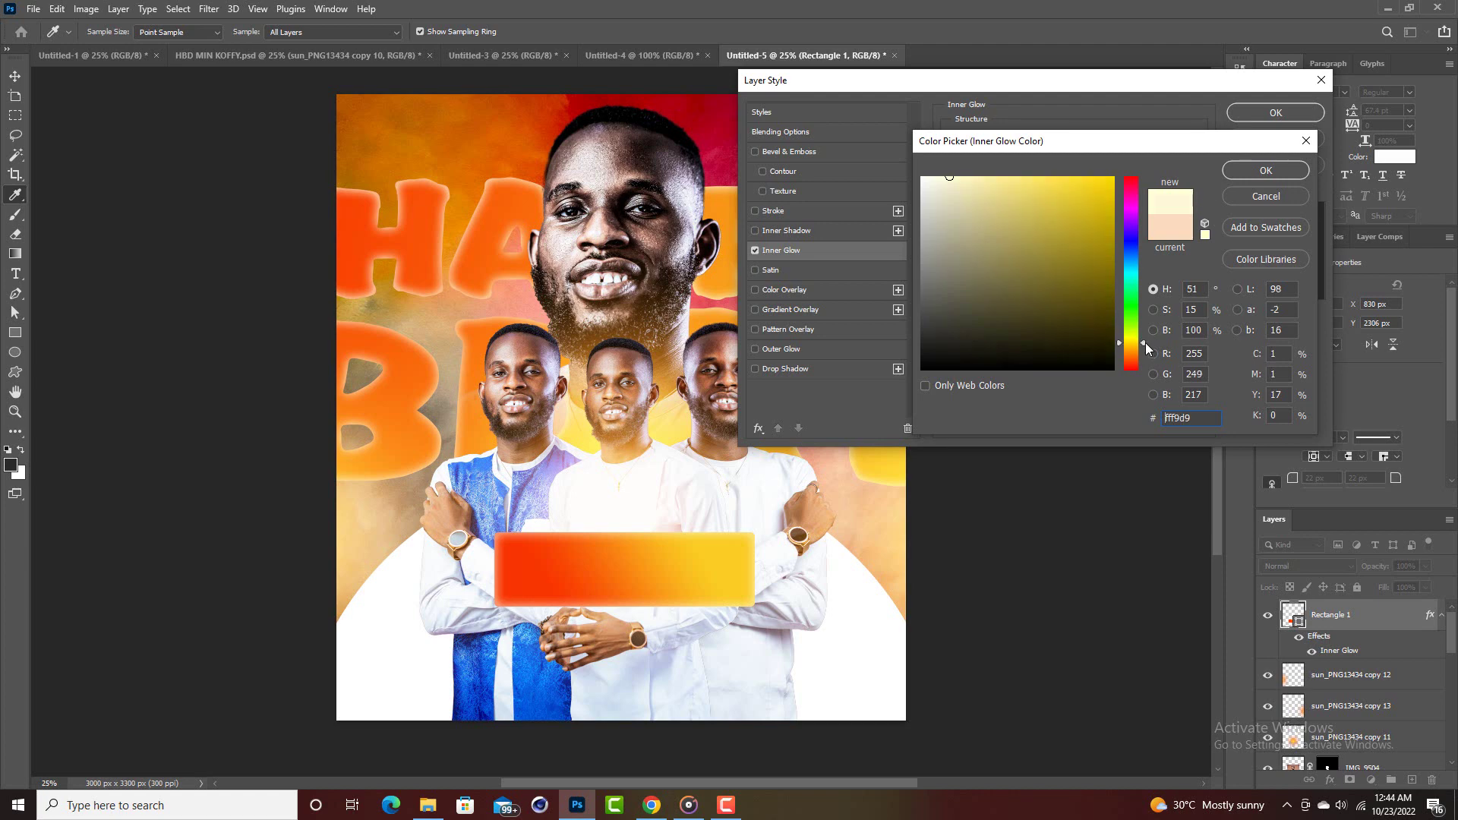
{"action": "left_click", "coordinate": [1245, 170]}
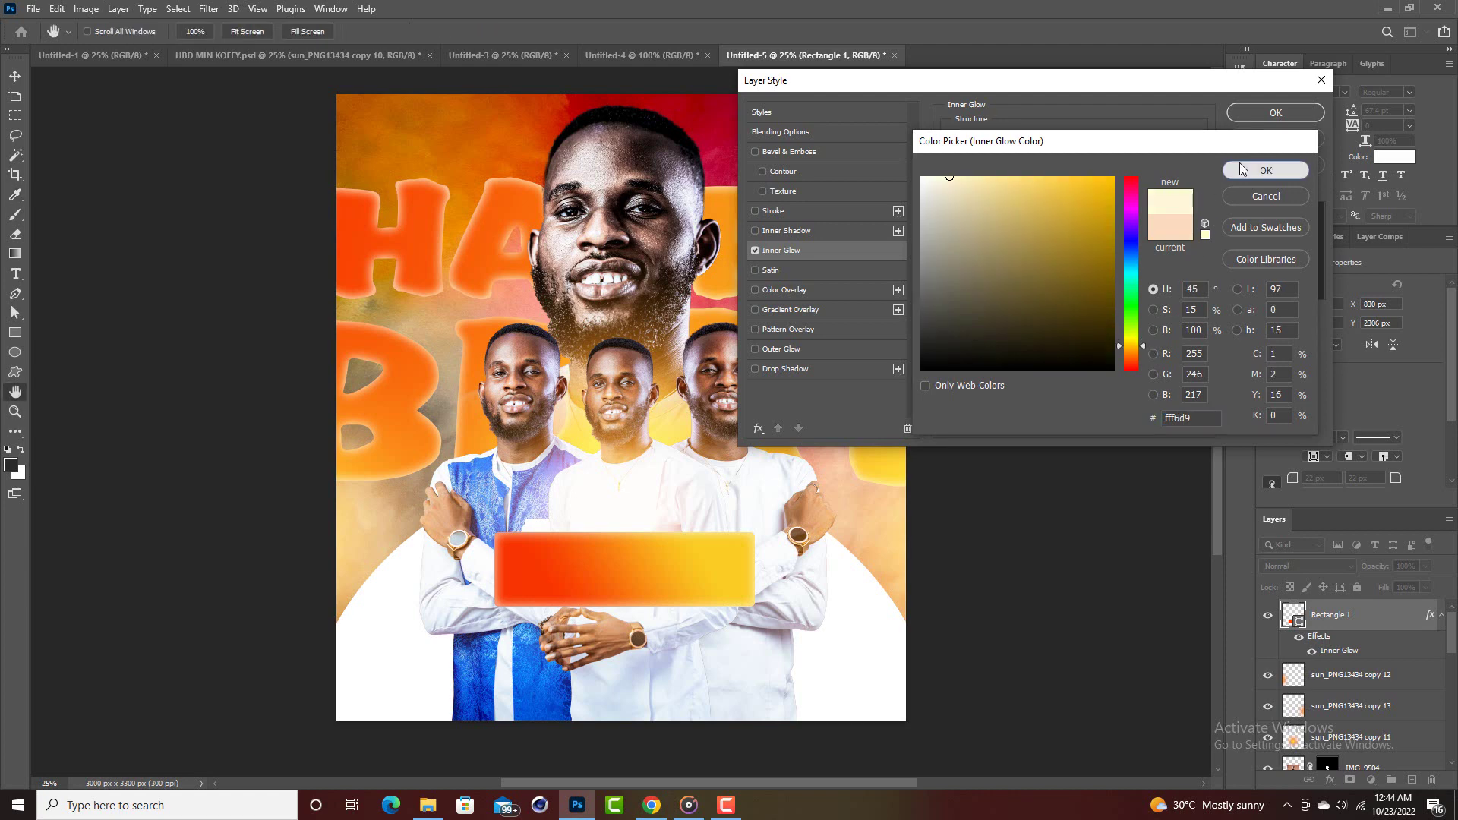
{"action": "left_click", "coordinate": [1275, 112]}
{"action": "left_click", "coordinate": [972, 228]}
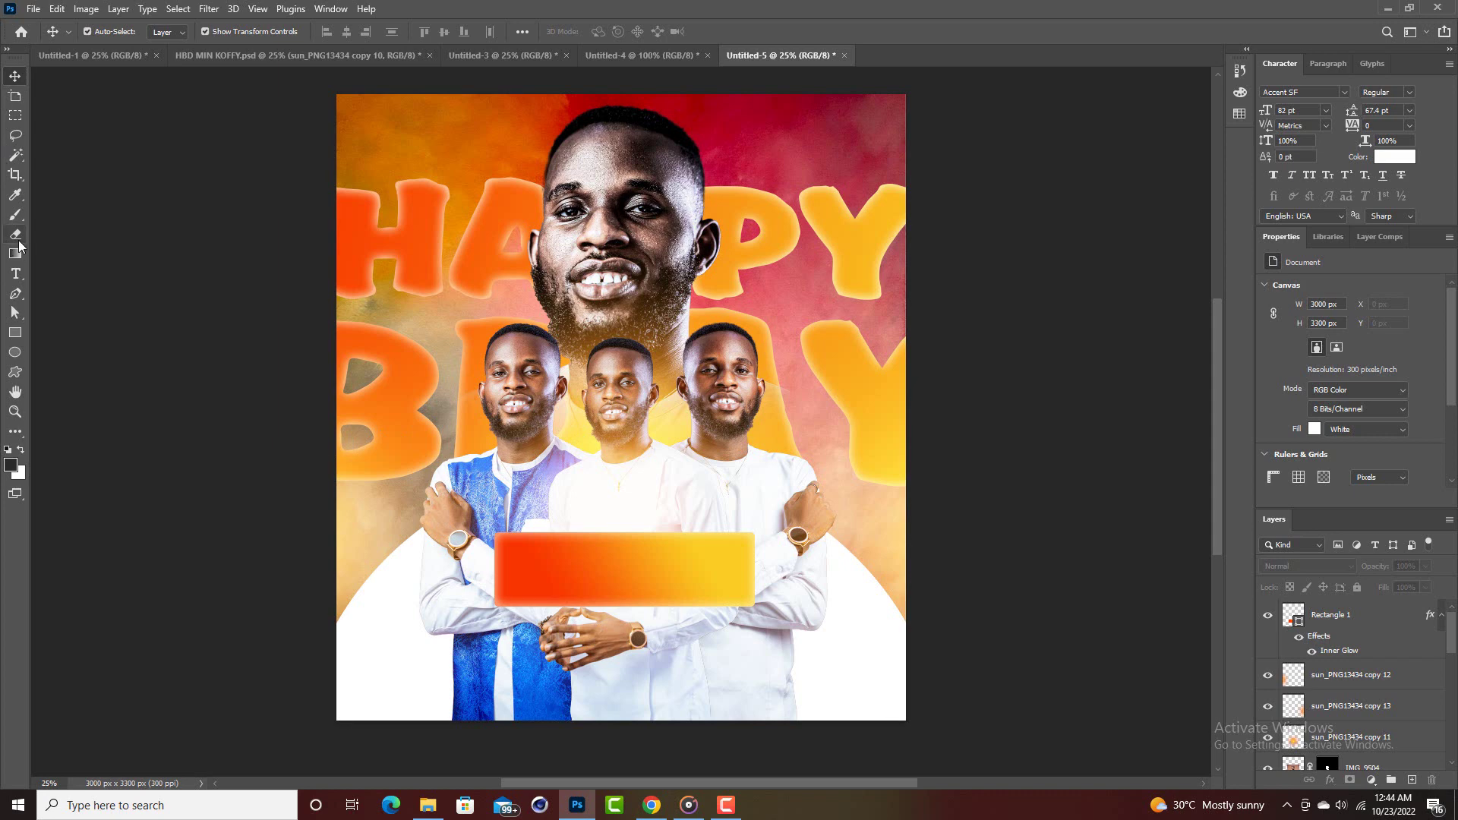
Start a new text layer below the caption rectangle in black 000000, using the Gotham Thin font.
{"action": "left_click", "coordinate": [15, 273]}
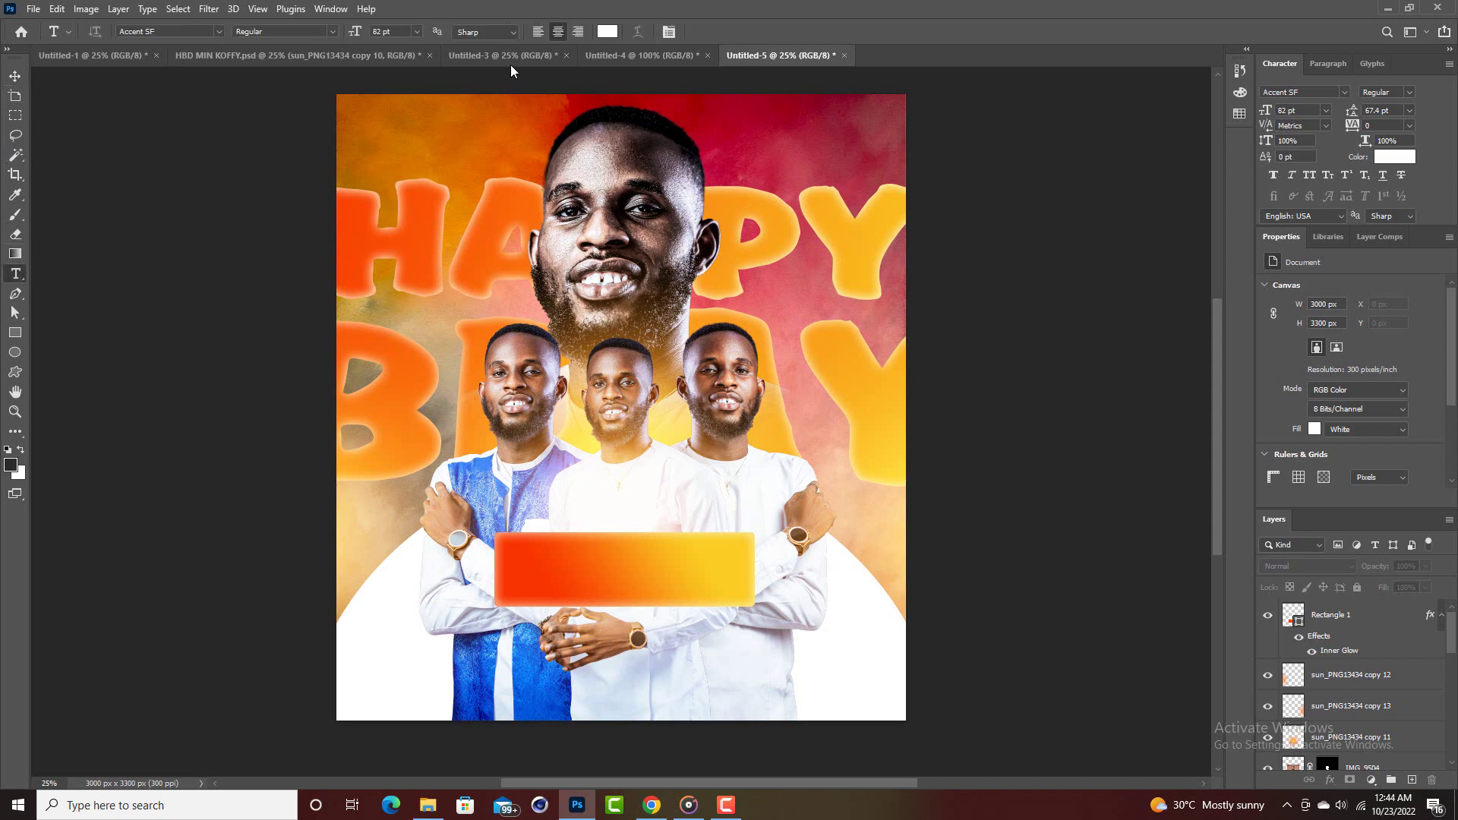
{"action": "left_click", "coordinate": [605, 33]}
{"action": "left_click", "coordinate": [952, 352]}
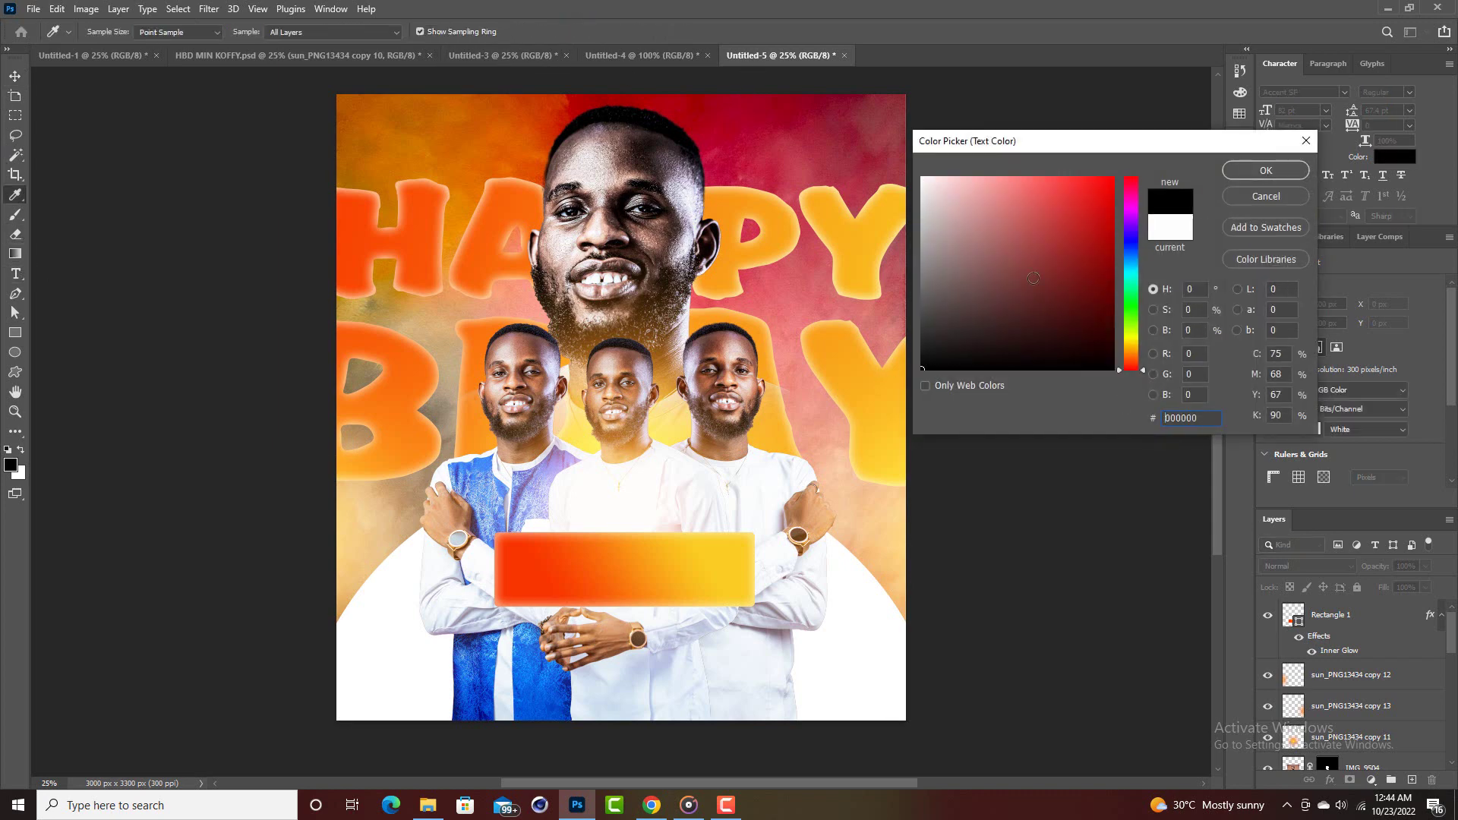
{"action": "left_click", "coordinate": [1266, 170]}
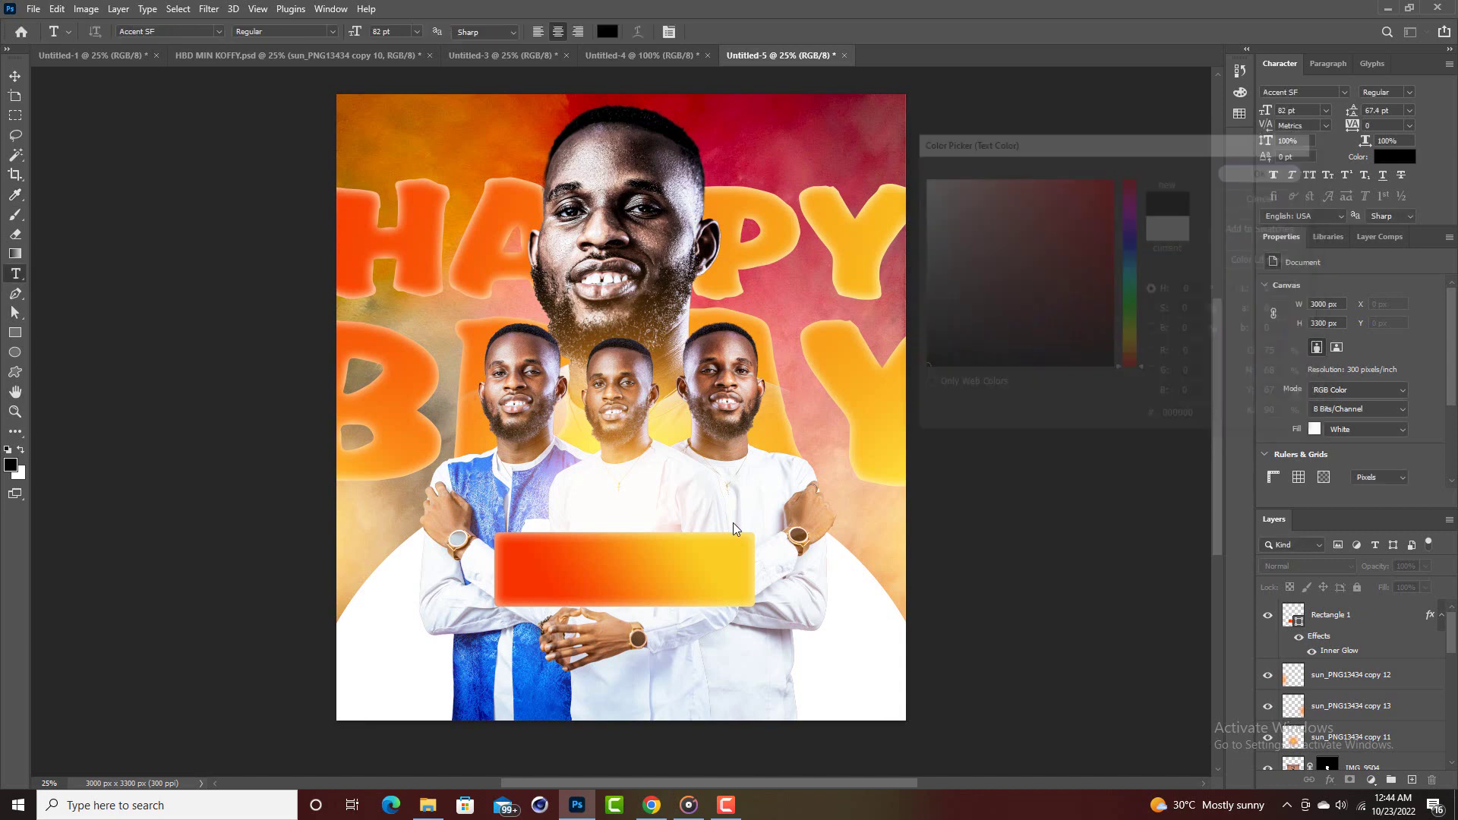
{"action": "left_click", "coordinate": [491, 679]}
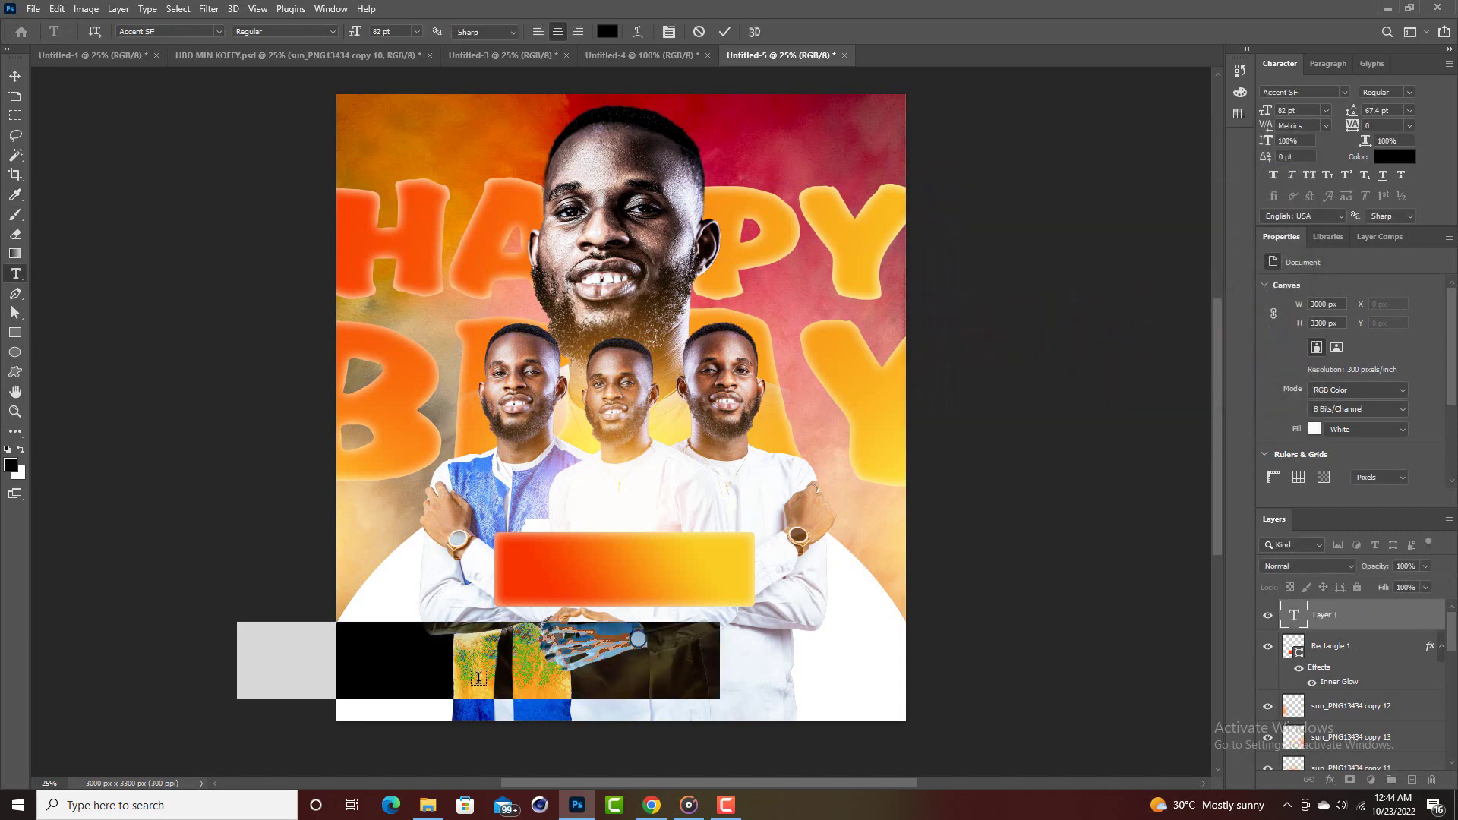
{"action": "left_click", "coordinate": [1345, 92]}
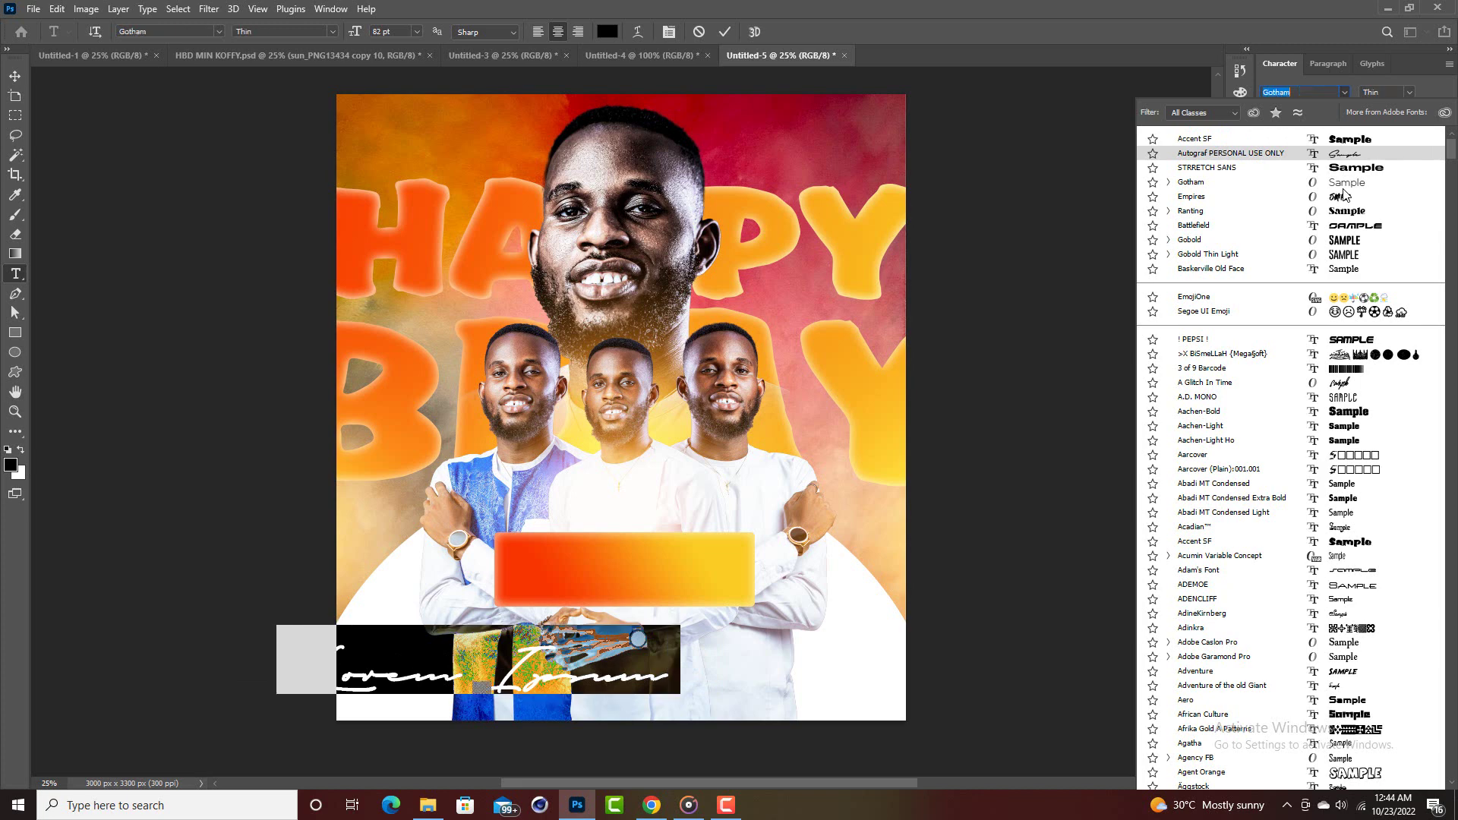
{"action": "left_click", "coordinate": [807, 414]}
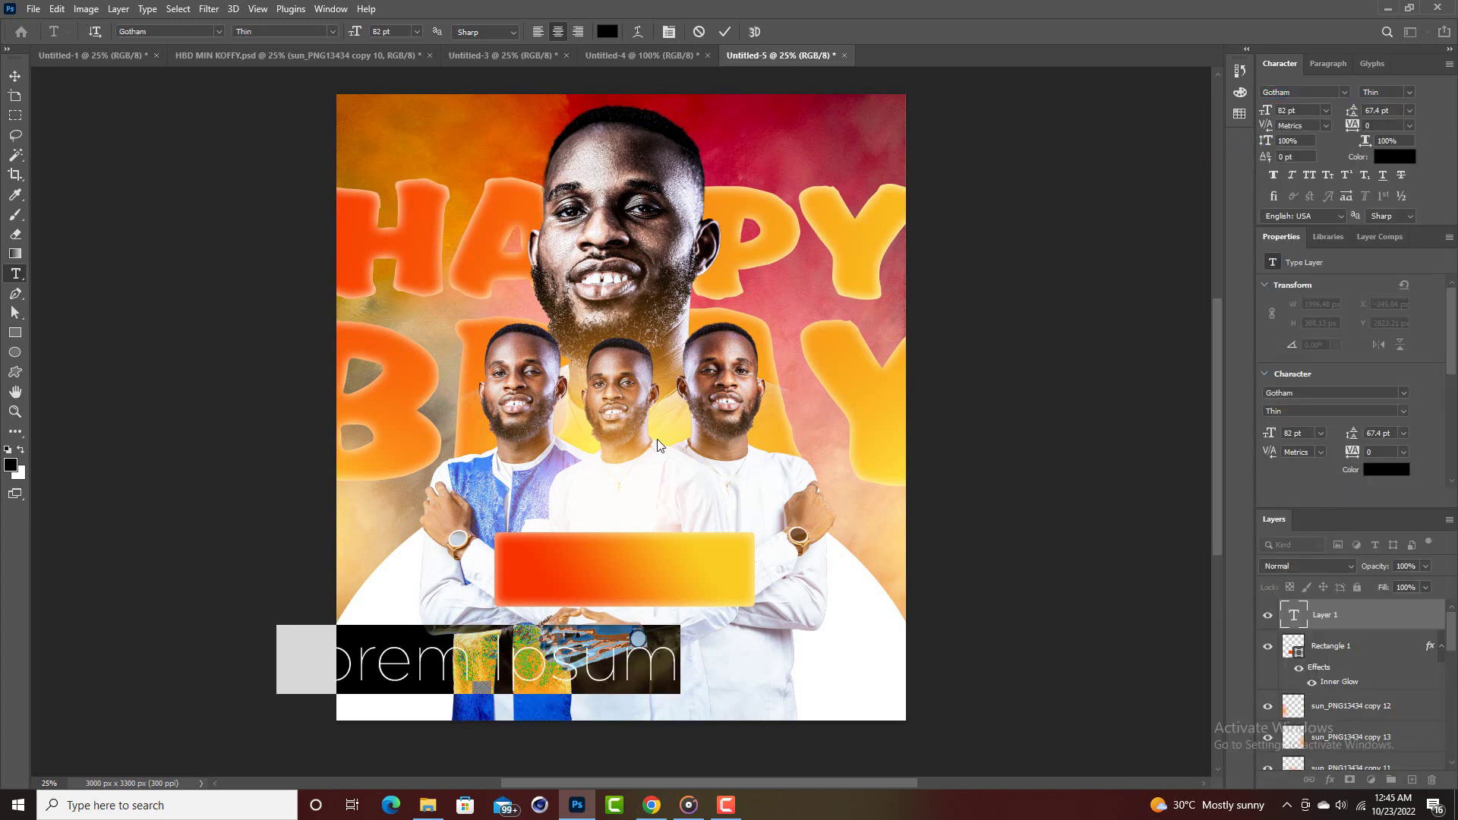
Enter the text HAPPY BIRTHDAY in the new text layer and commit it.
{"action": "type", "text": "JAPP"}
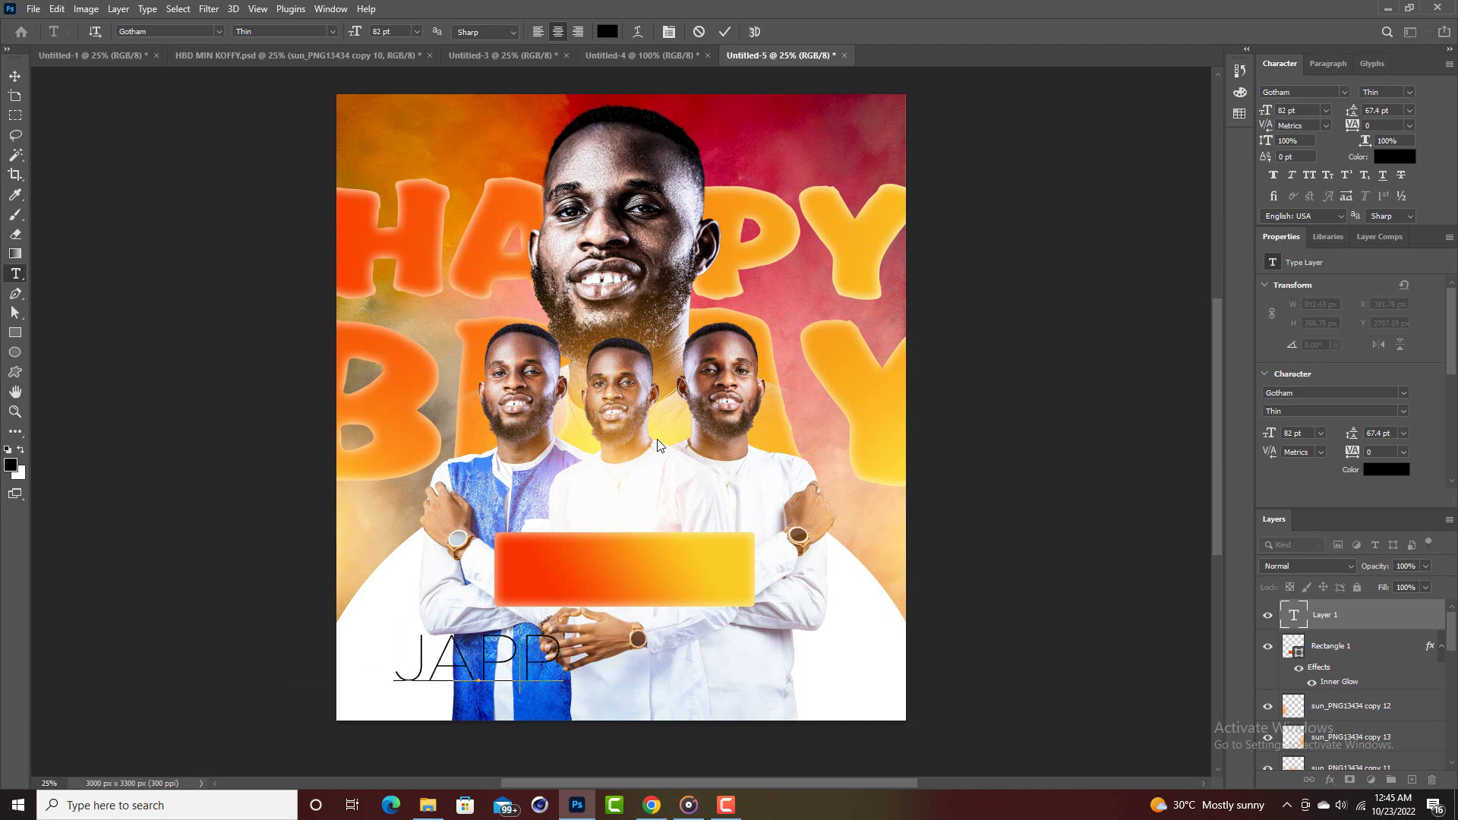
{"action": "key", "text": "BackSpace"}
{"action": "key", "text": "BackSpace"}
{"action": "key", "text": "BackSpace"}
{"action": "key", "text": "BackSpace"}
{"action": "type", "text": "HA"}
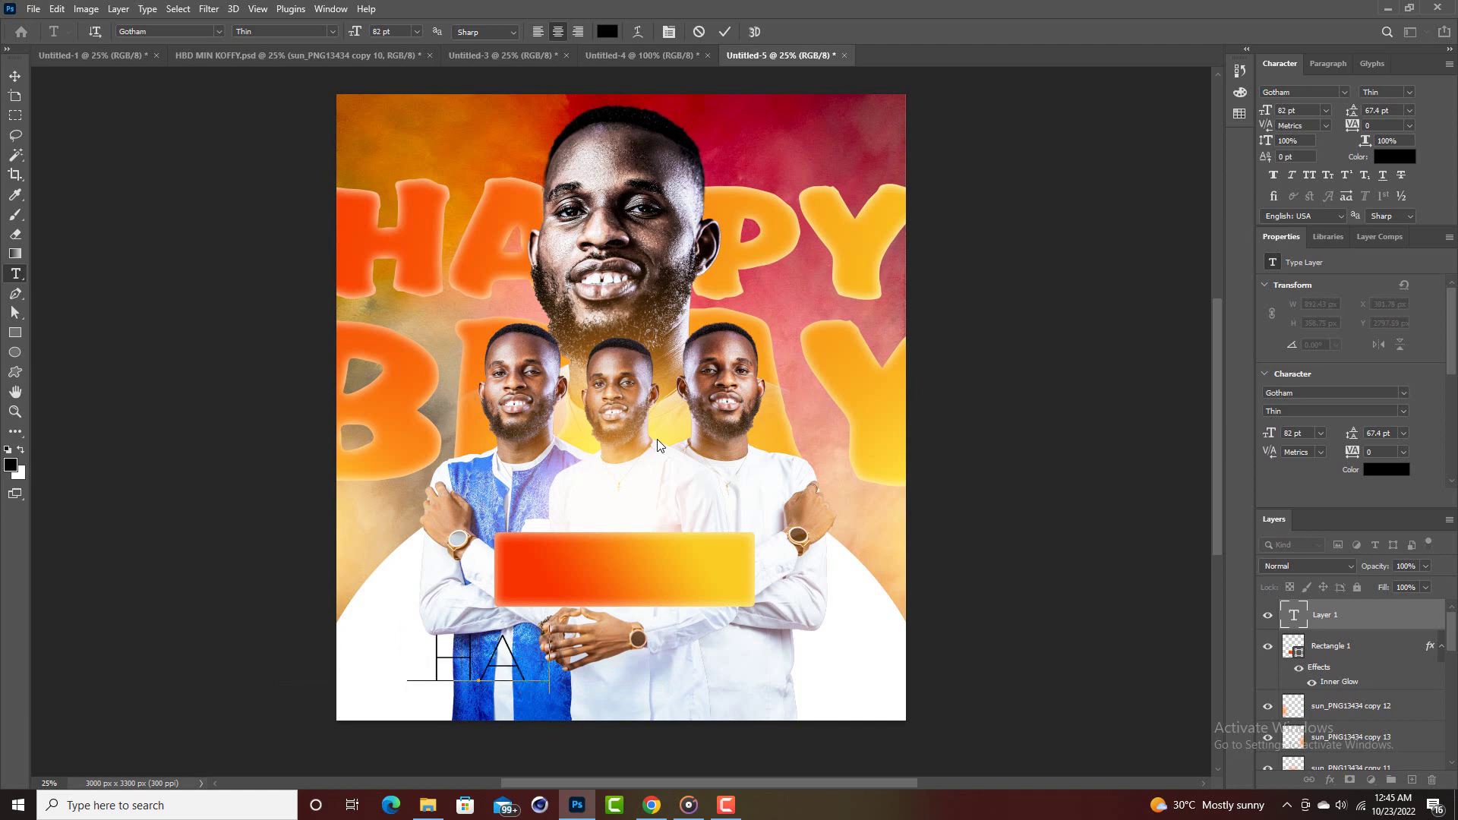
{"action": "type", "text": "PPY N"}
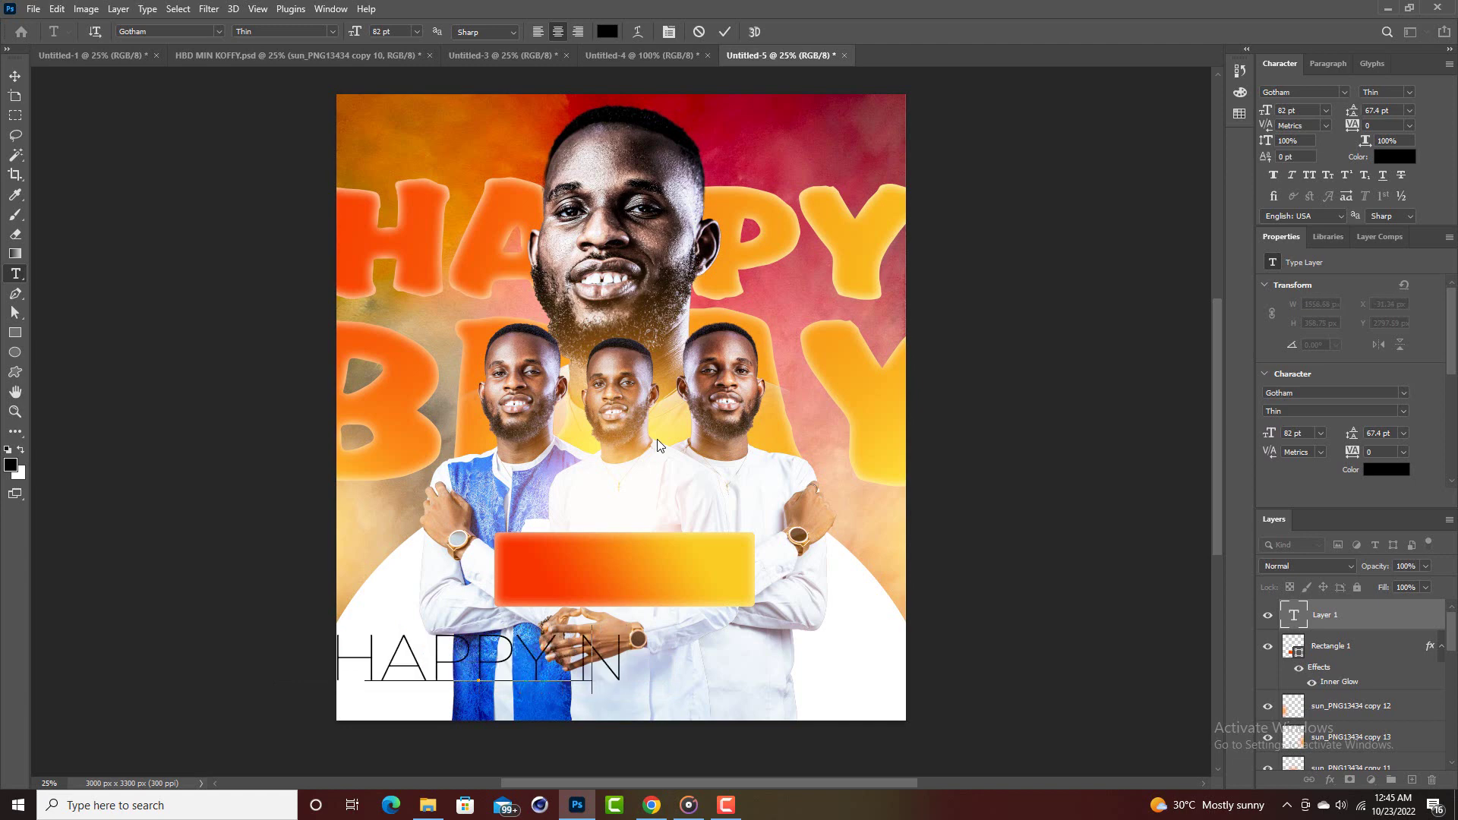
{"action": "key", "text": "BackSpace"}
{"action": "type", "text": "BI"}
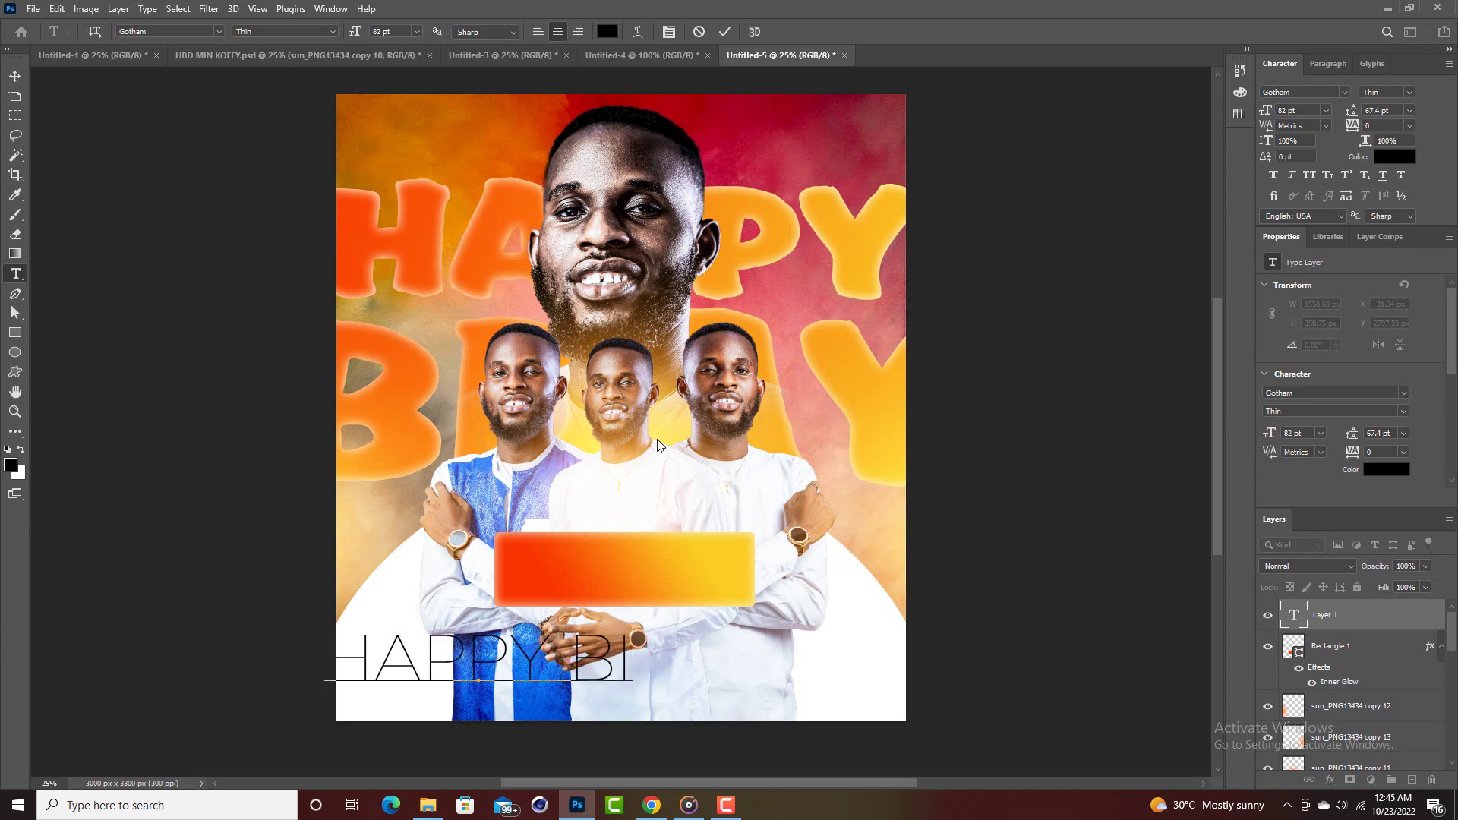
{"action": "type", "text": "RTHDAY"}
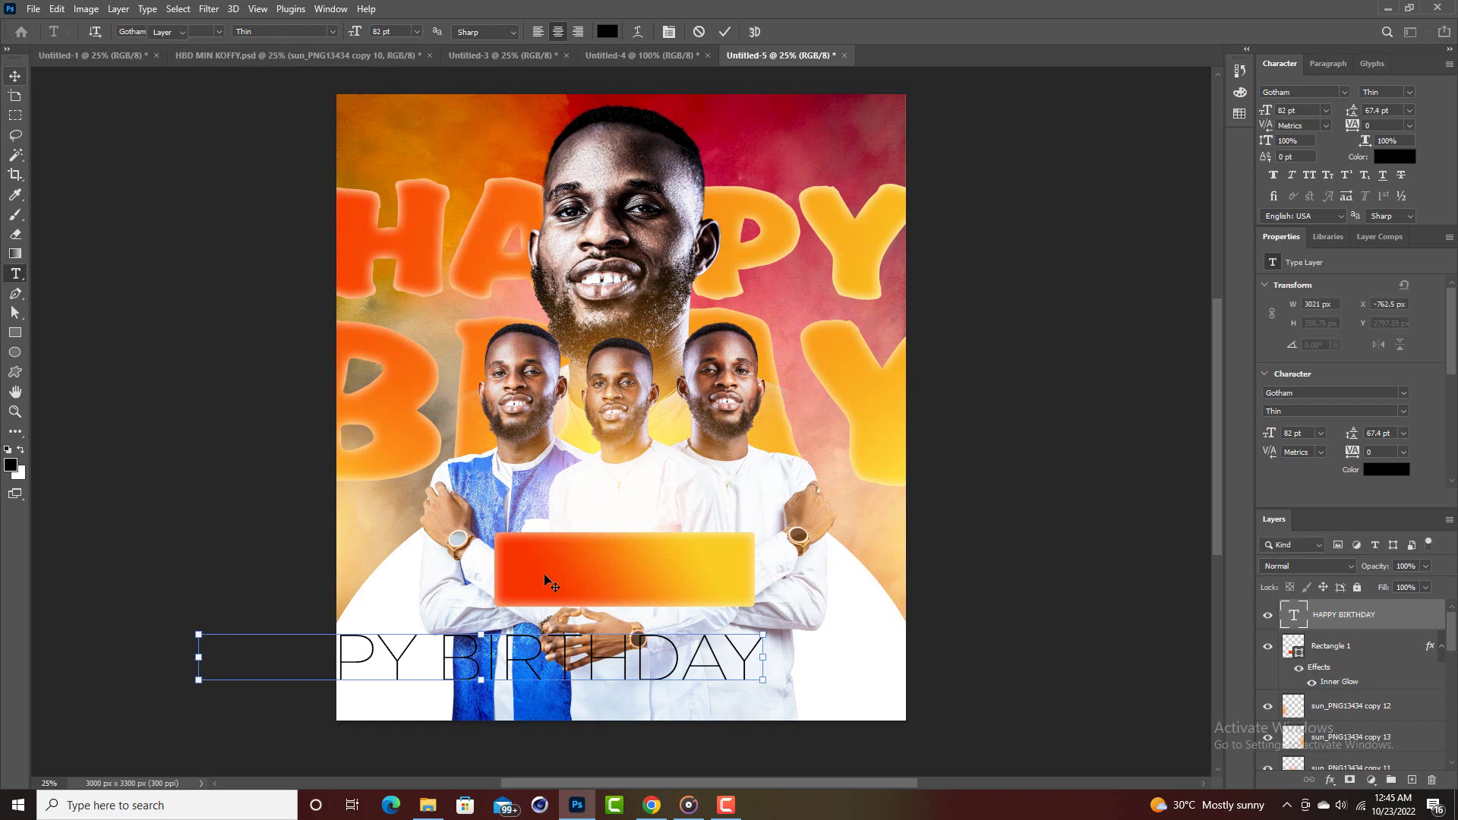
{"action": "key", "text": "ctrl+Return"}
{"action": "key", "text": "v"}
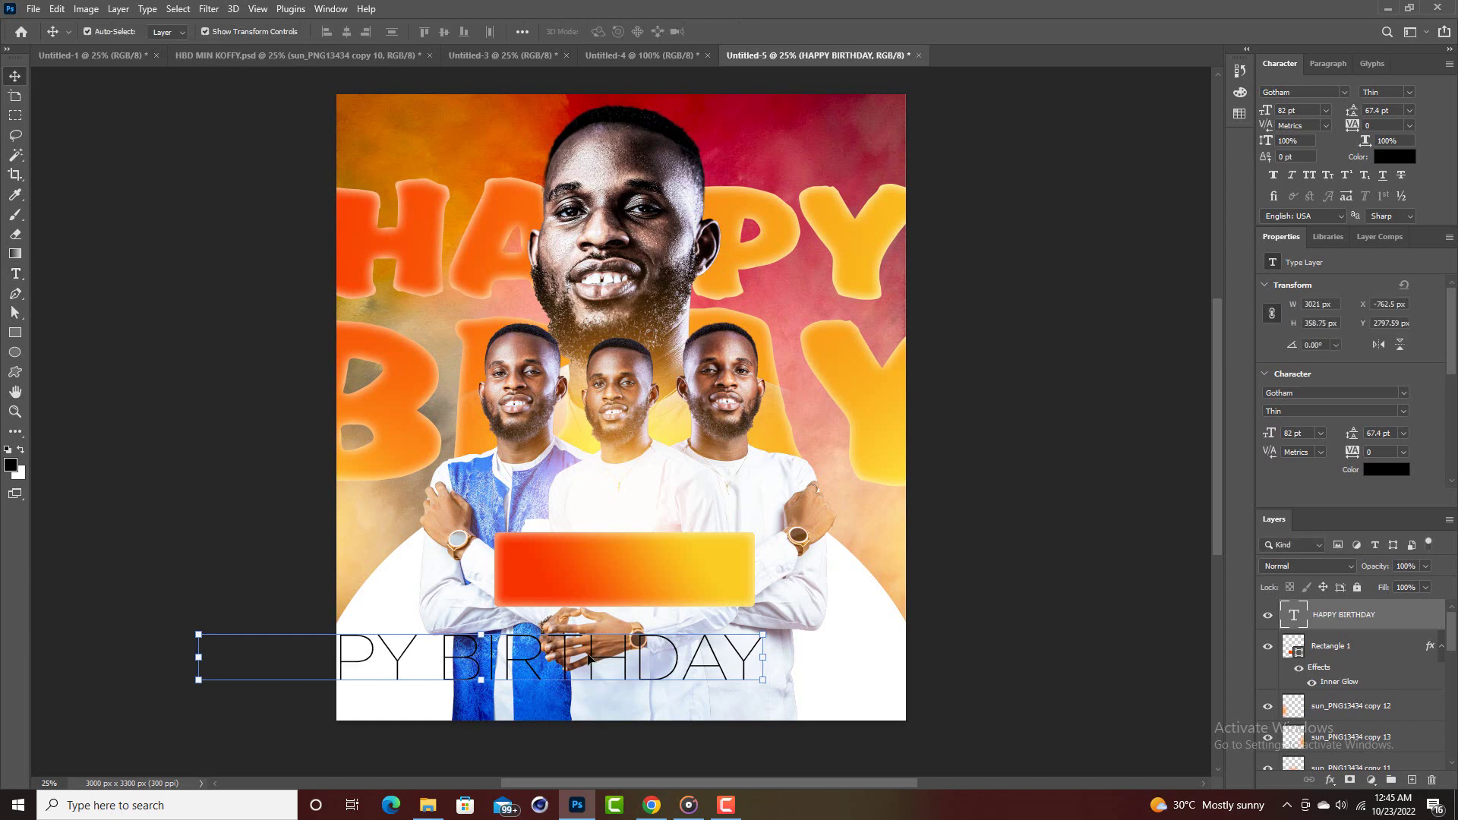
Scale the HAPPY BIRTHDAY text down to about 22% (18 pt) and place it near the flyer's bottom center.
{"action": "left_click_drag", "start_coordinate": [591, 658], "coordinate": [705, 674]}
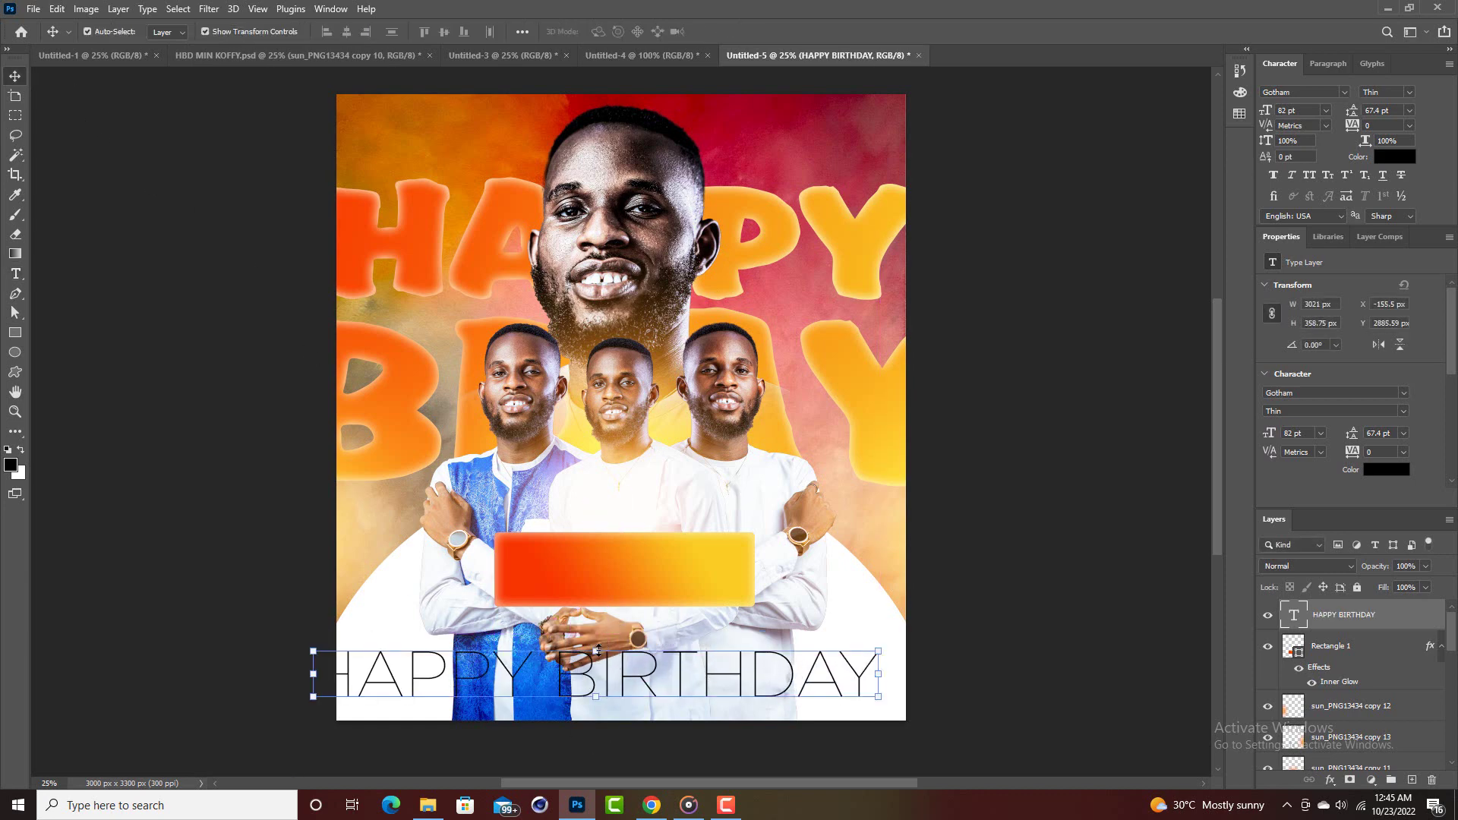
{"action": "left_click_drag", "start_coordinate": [597, 650], "coordinate": [601, 697]}
{"action": "left_click_drag", "start_coordinate": [649, 713], "coordinate": [621, 686]}
{"action": "left_click", "coordinate": [753, 32]}
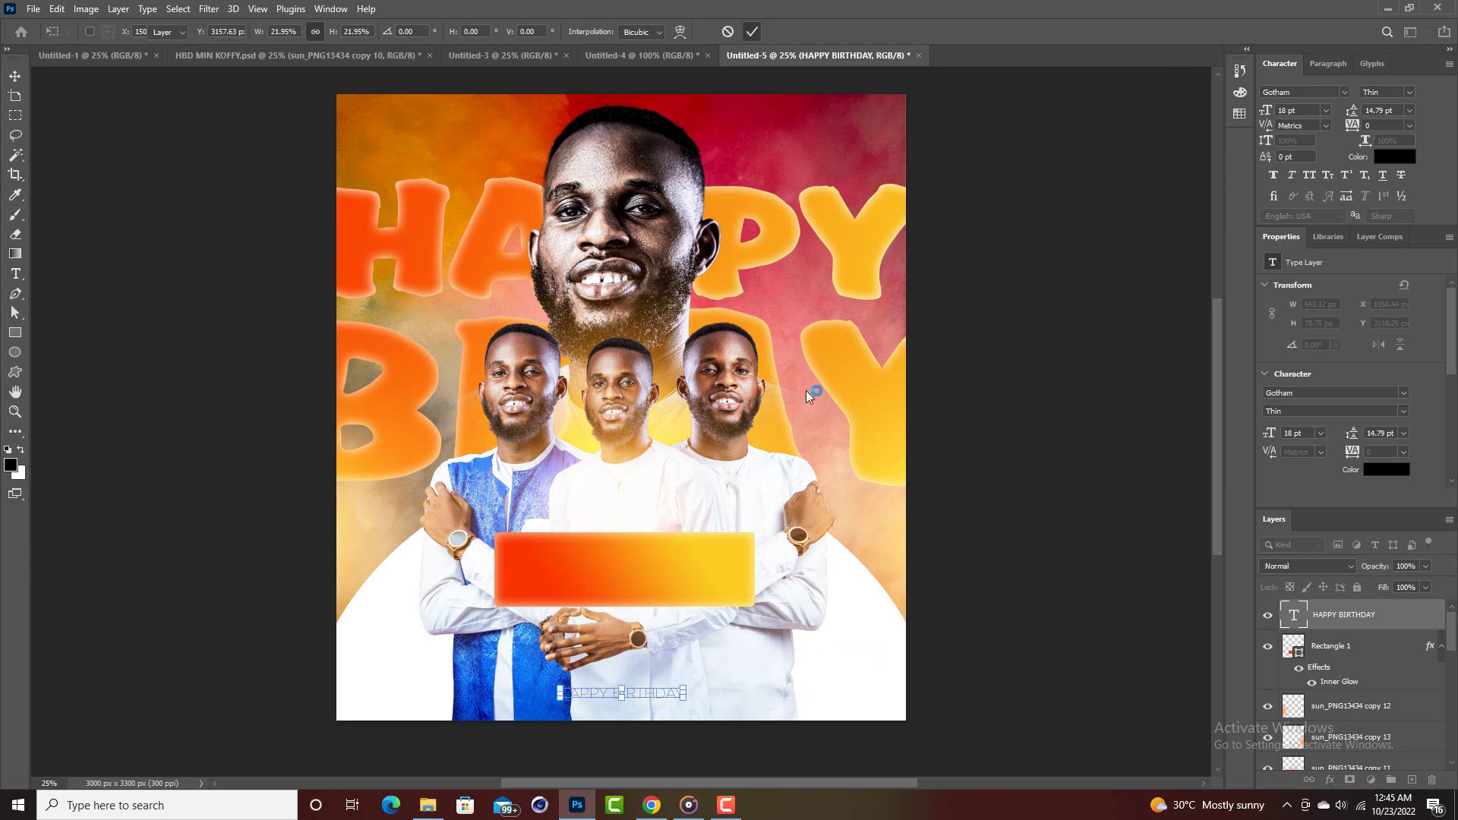
Set the small HAPPY BIRTHDAY text to Medium weight and widen its tracking to 1440.
{"action": "left_click", "coordinate": [1410, 89]}
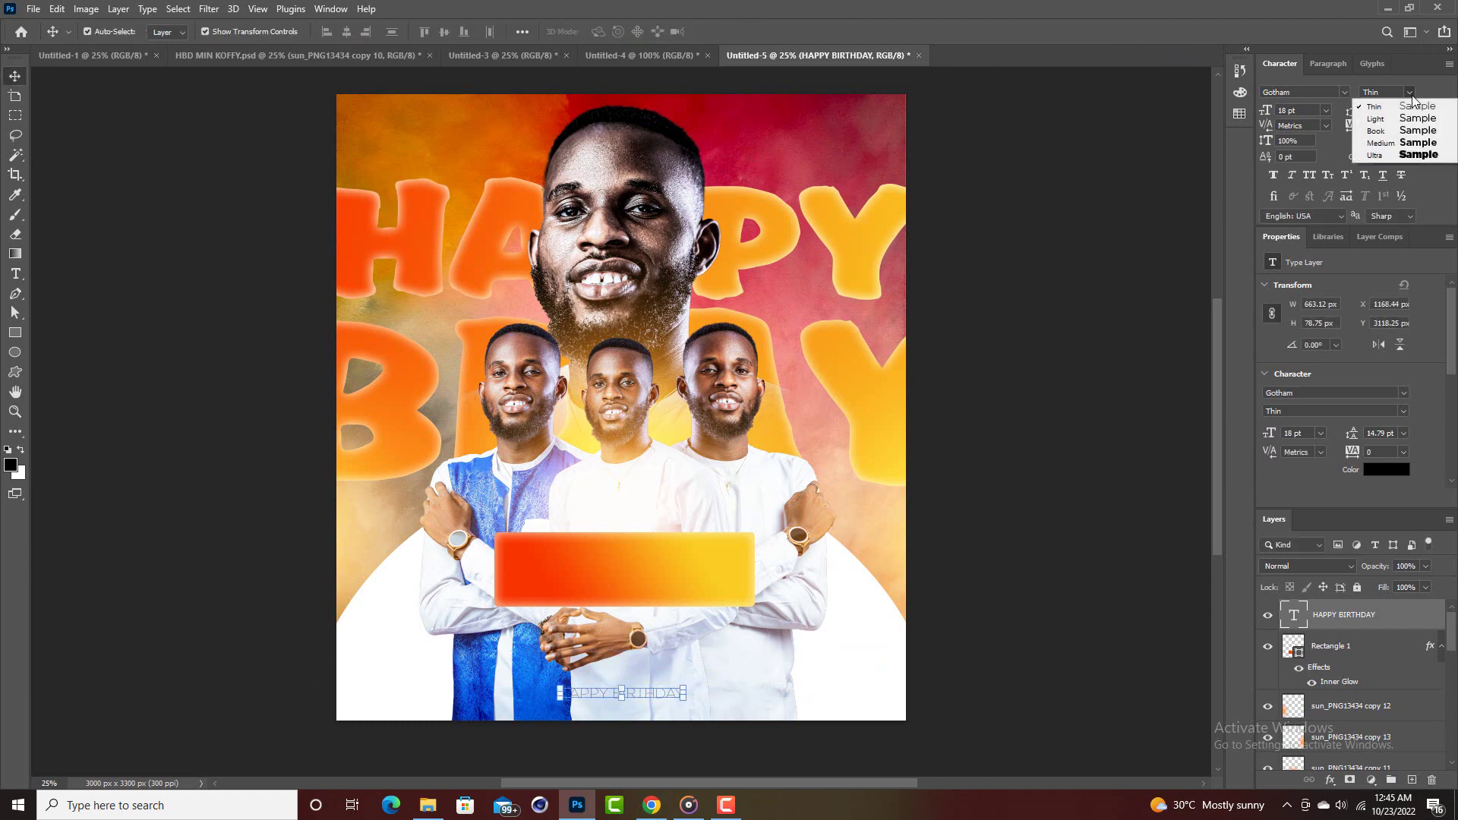
{"action": "left_click", "coordinate": [1415, 143]}
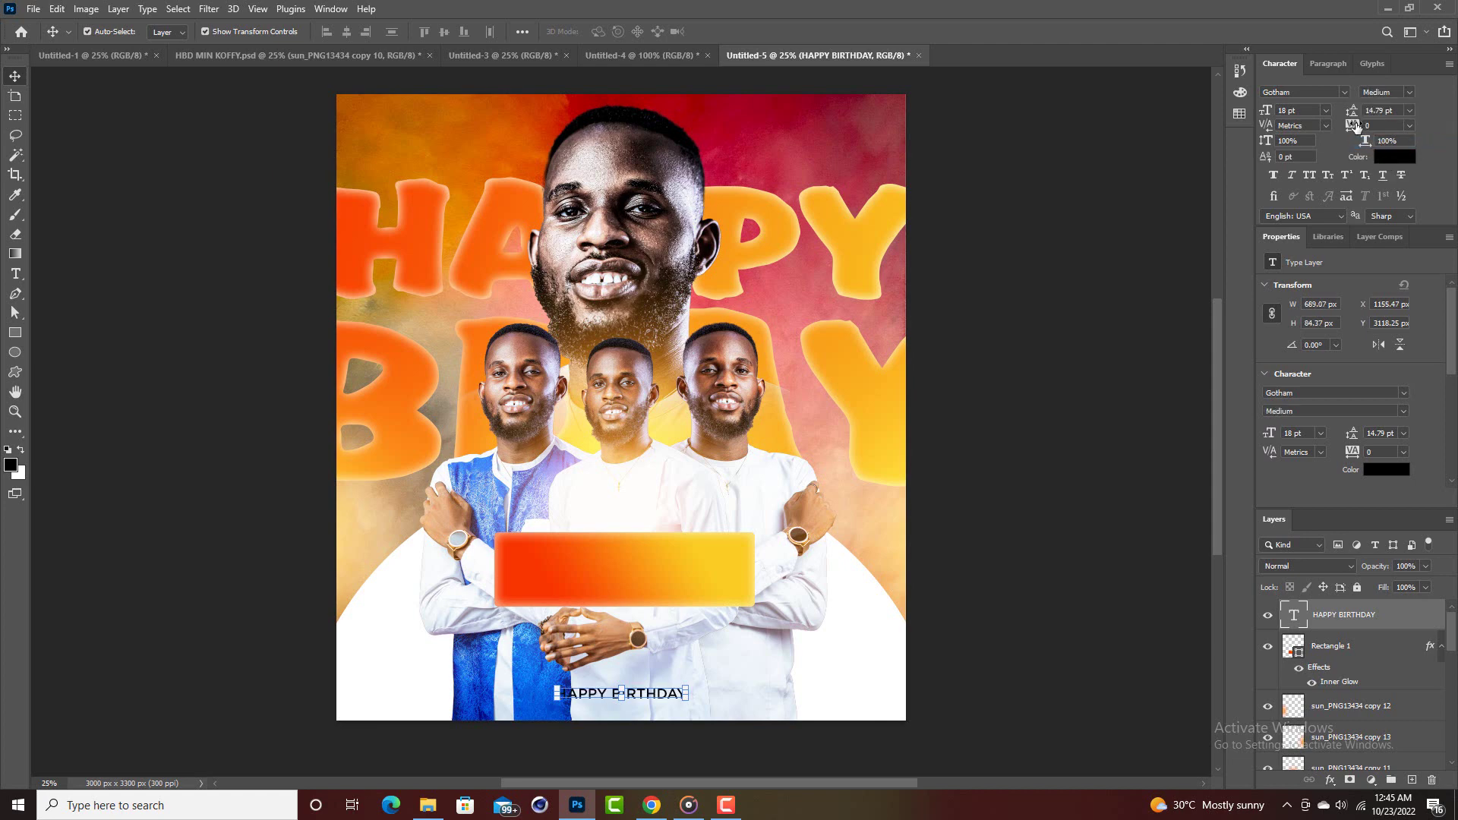
{"action": "left_click_drag", "start_coordinate": [1357, 125], "coordinate": [1409, 127]}
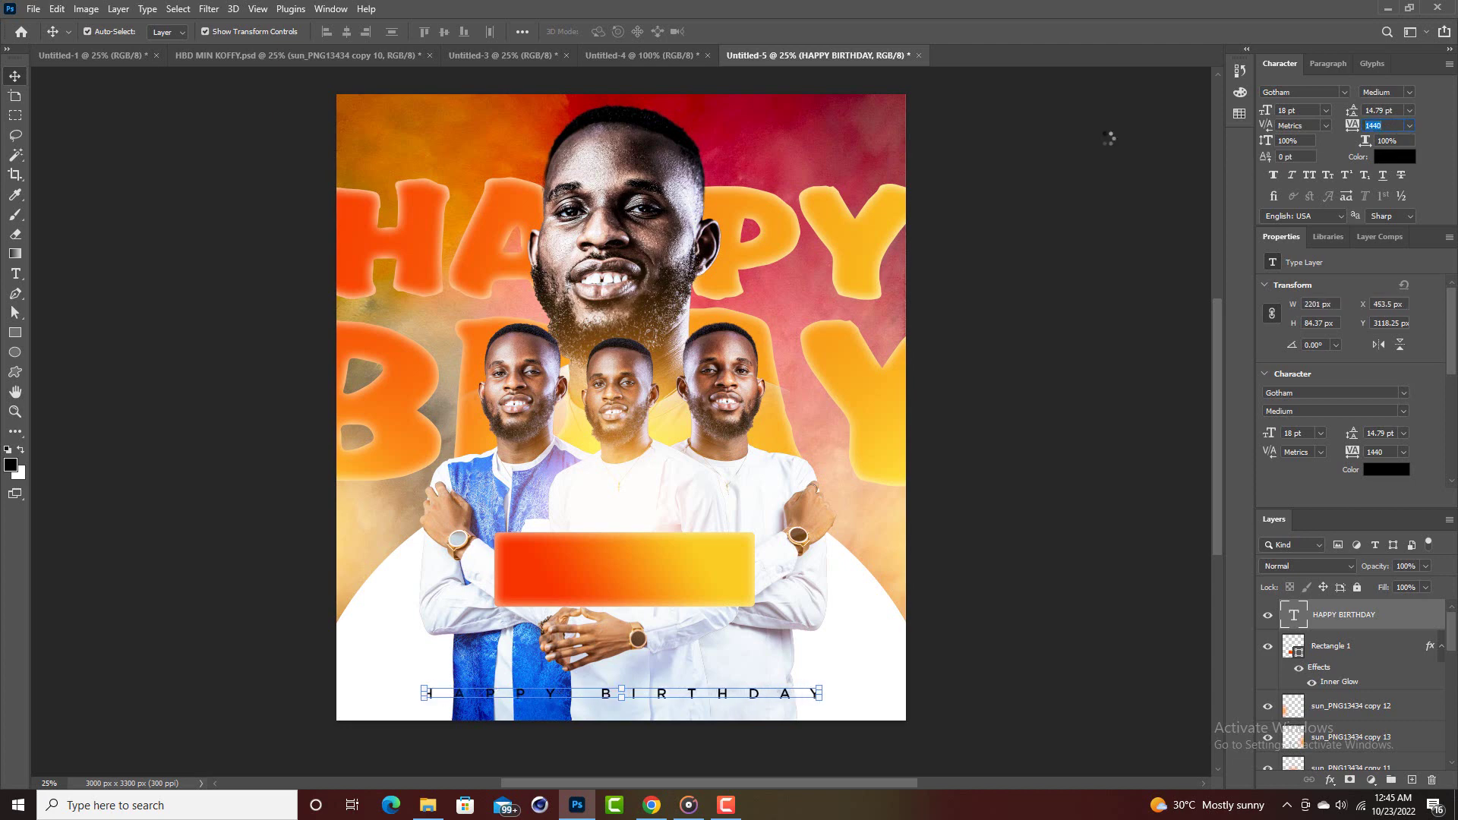
Select the whole canvas and center the HAPPY BIRTHDAY line horizontally on it.
{"action": "left_click", "coordinate": [163, 171]}
{"action": "key", "text": "ctrl+a"}
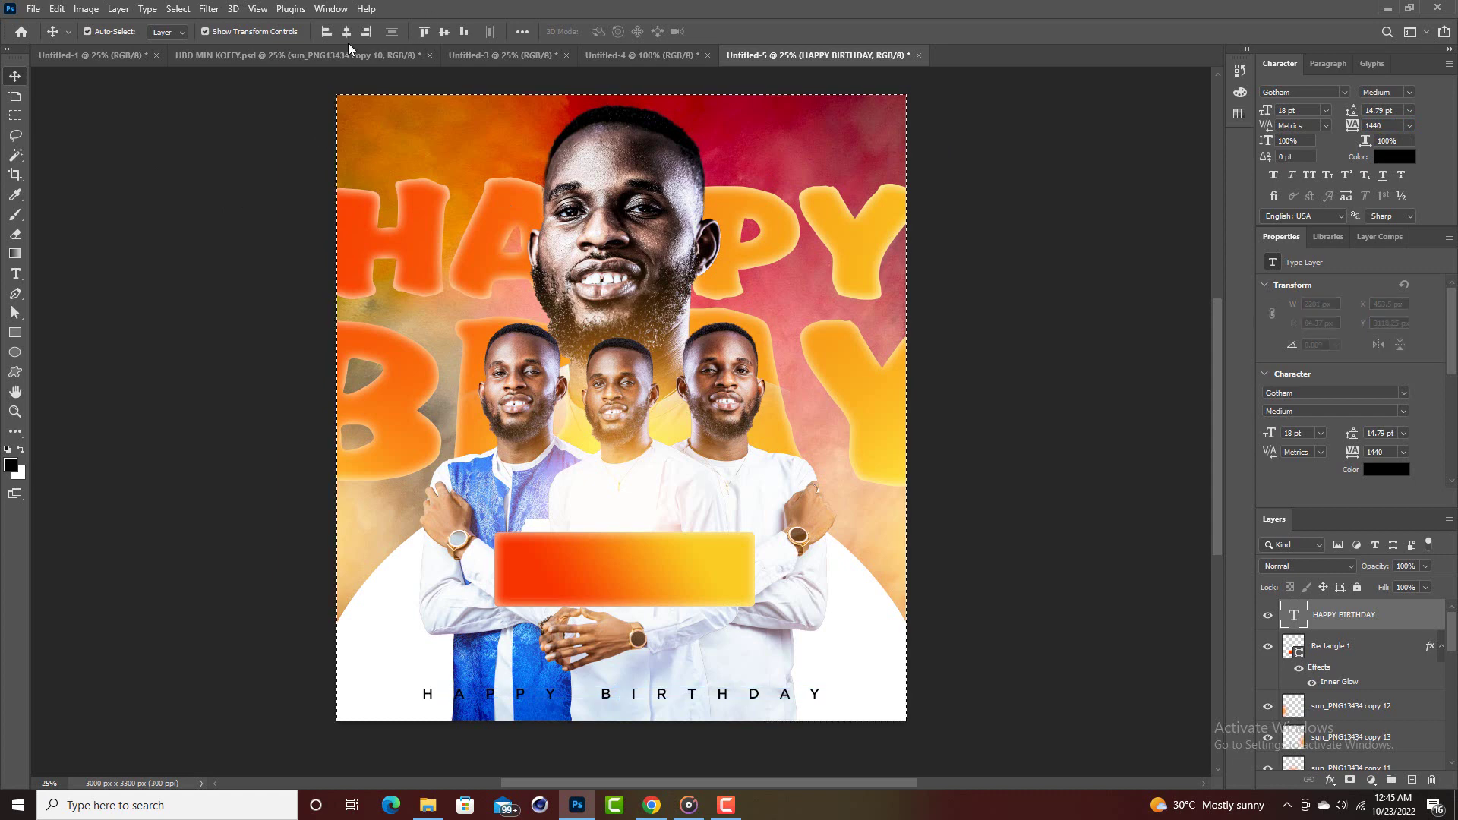
{"action": "left_click", "coordinate": [346, 31]}
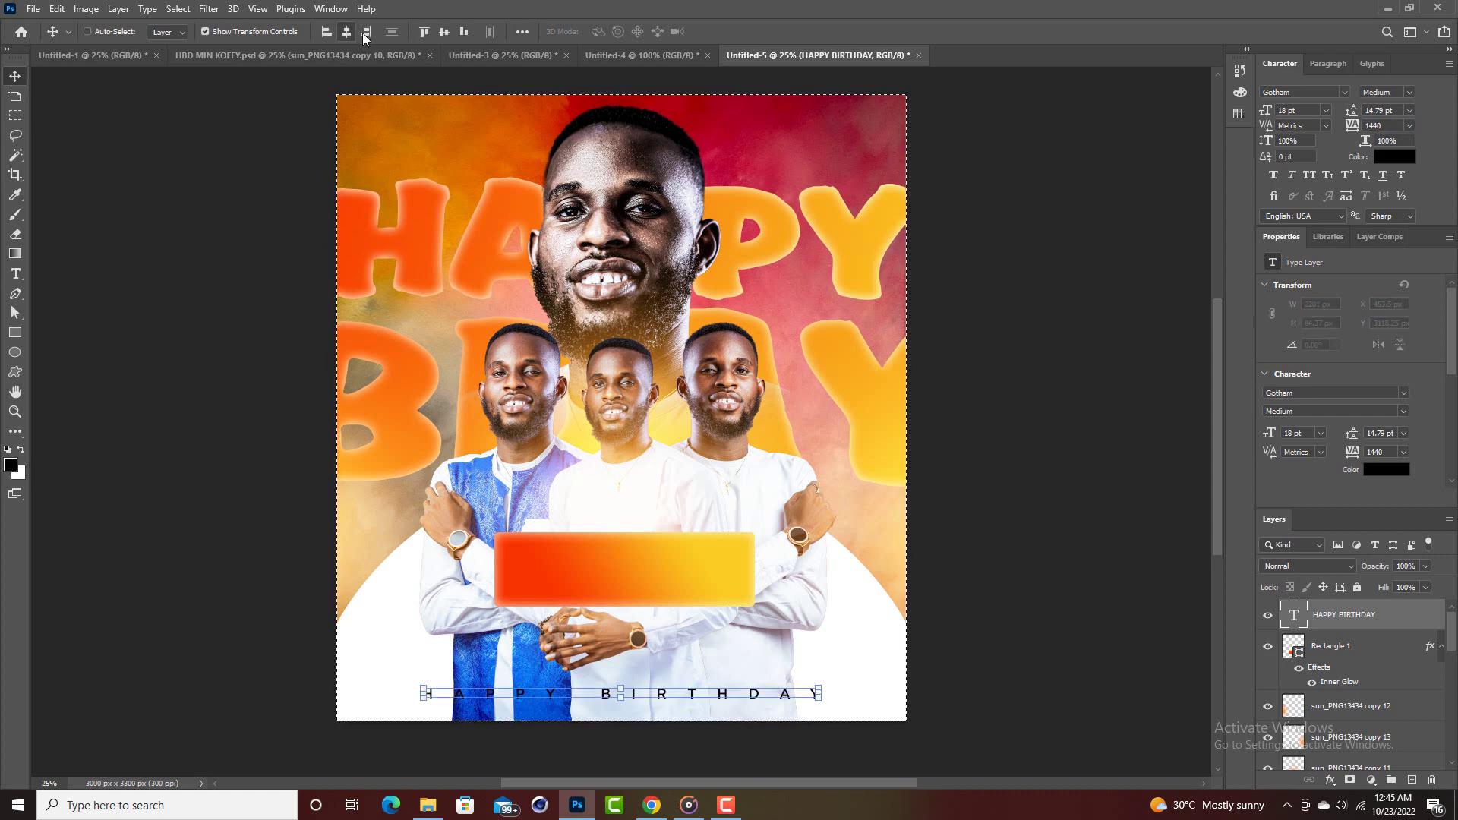
Clear the canvas selection and, with no layer selected, set the type color for new text to white (ffffff).
{"action": "key", "text": "ctrl+d"}
{"action": "left_click", "coordinate": [1001, 272]}
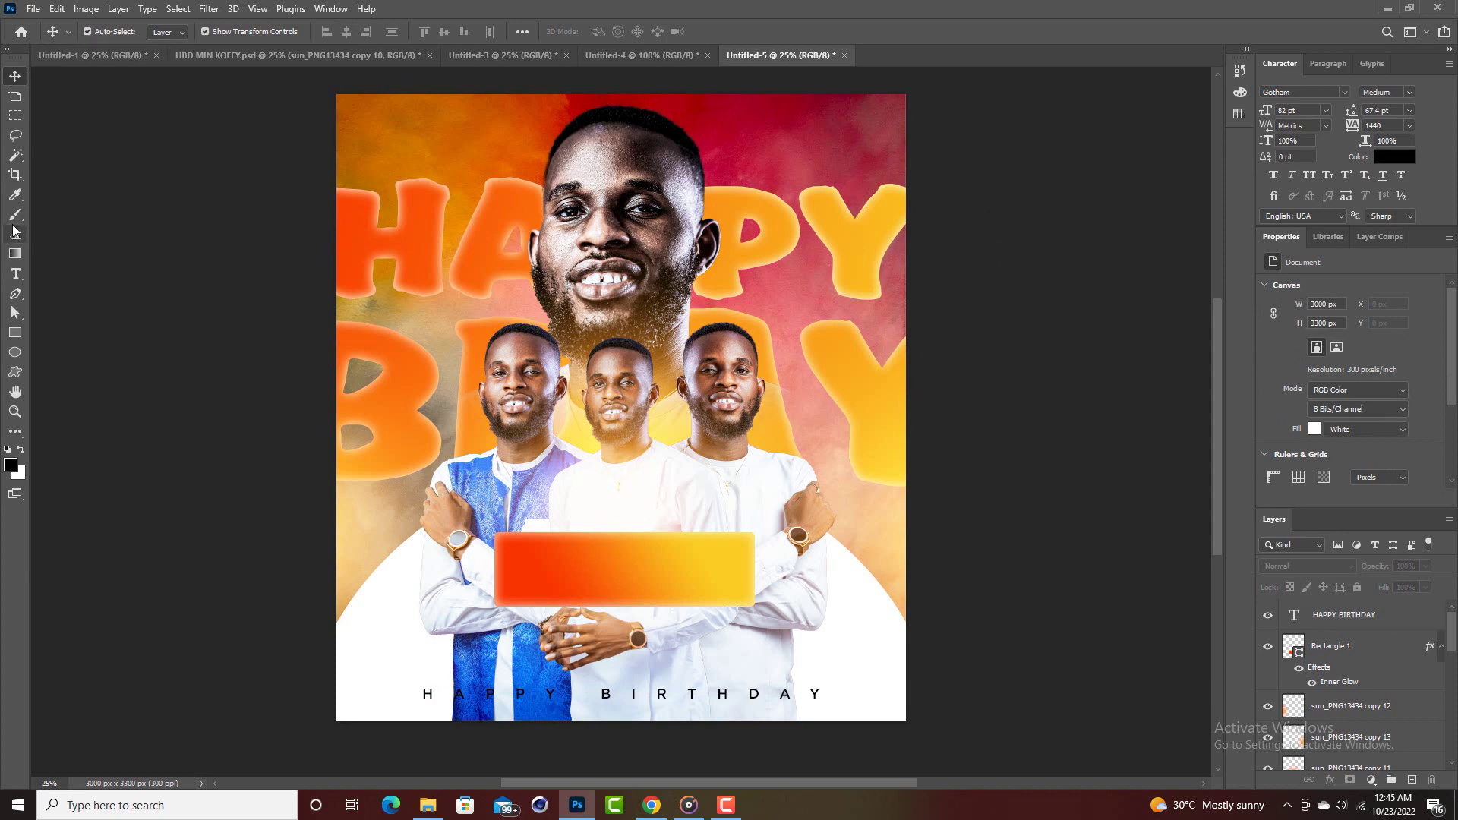
{"action": "left_click", "coordinate": [15, 274]}
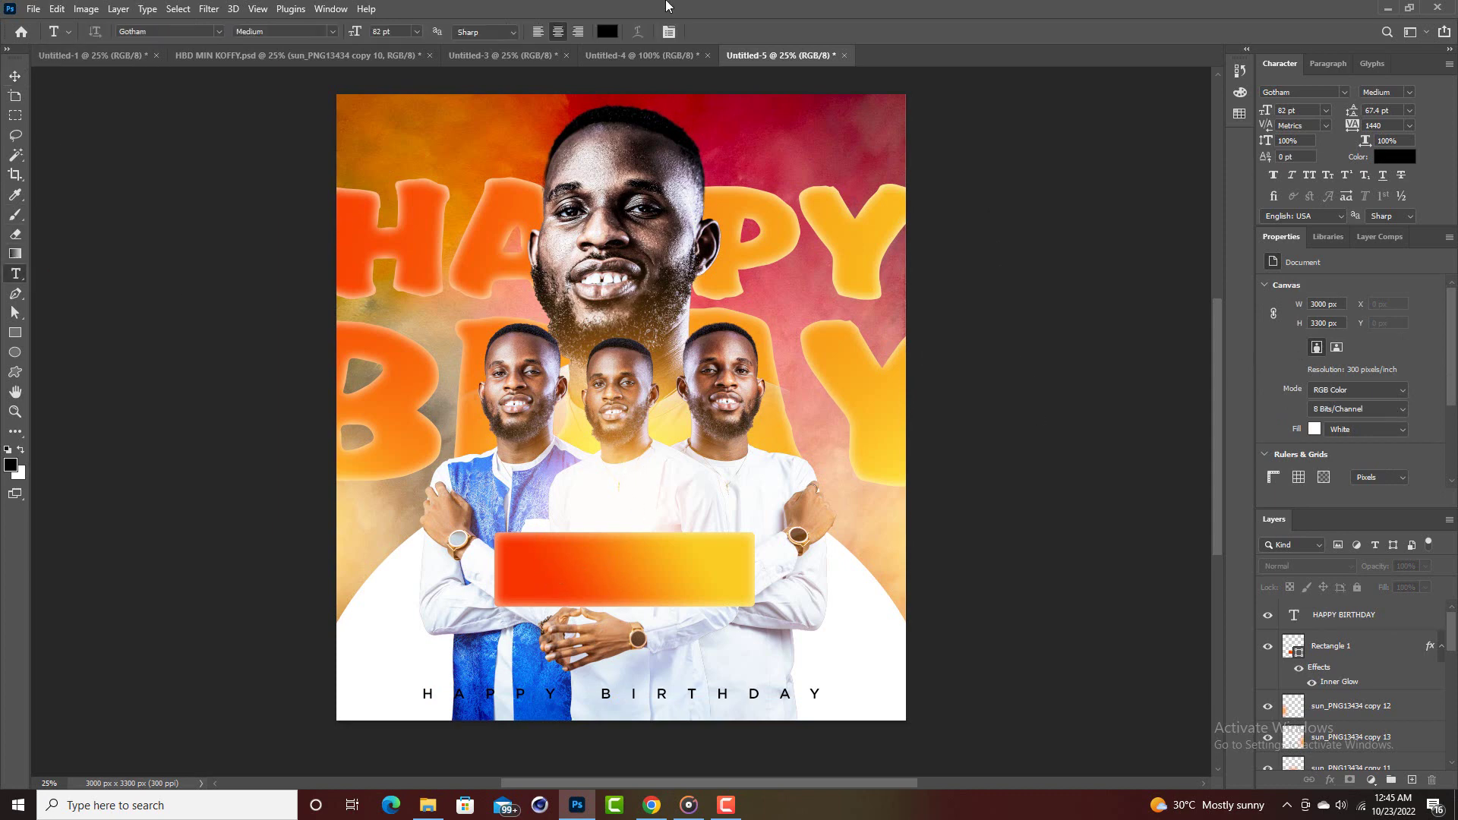
{"action": "left_click", "coordinate": [607, 31]}
{"action": "left_click_drag", "start_coordinate": [1010, 181], "coordinate": [923, 178]}
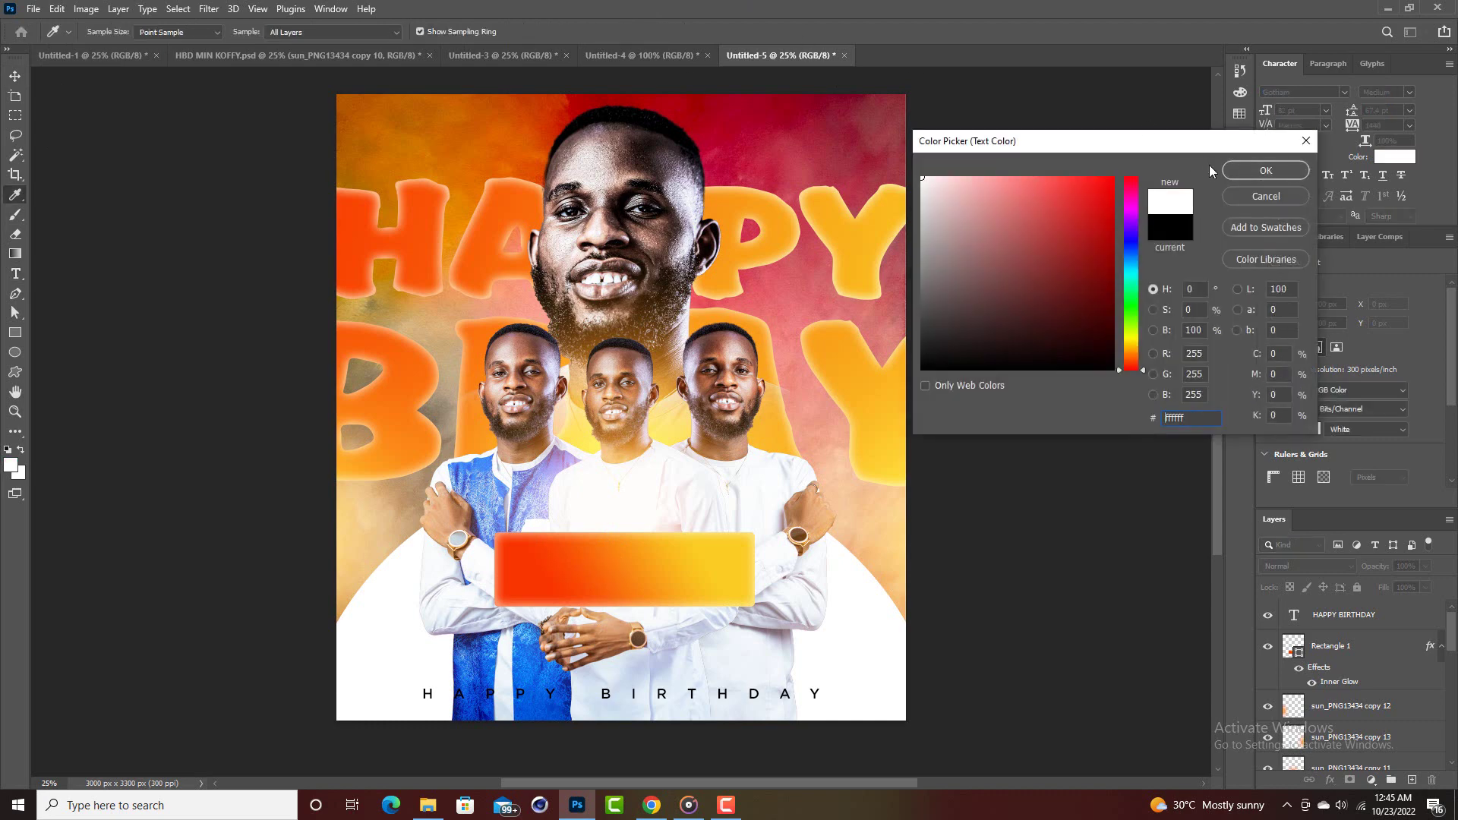
{"action": "key", "text": "Return"}
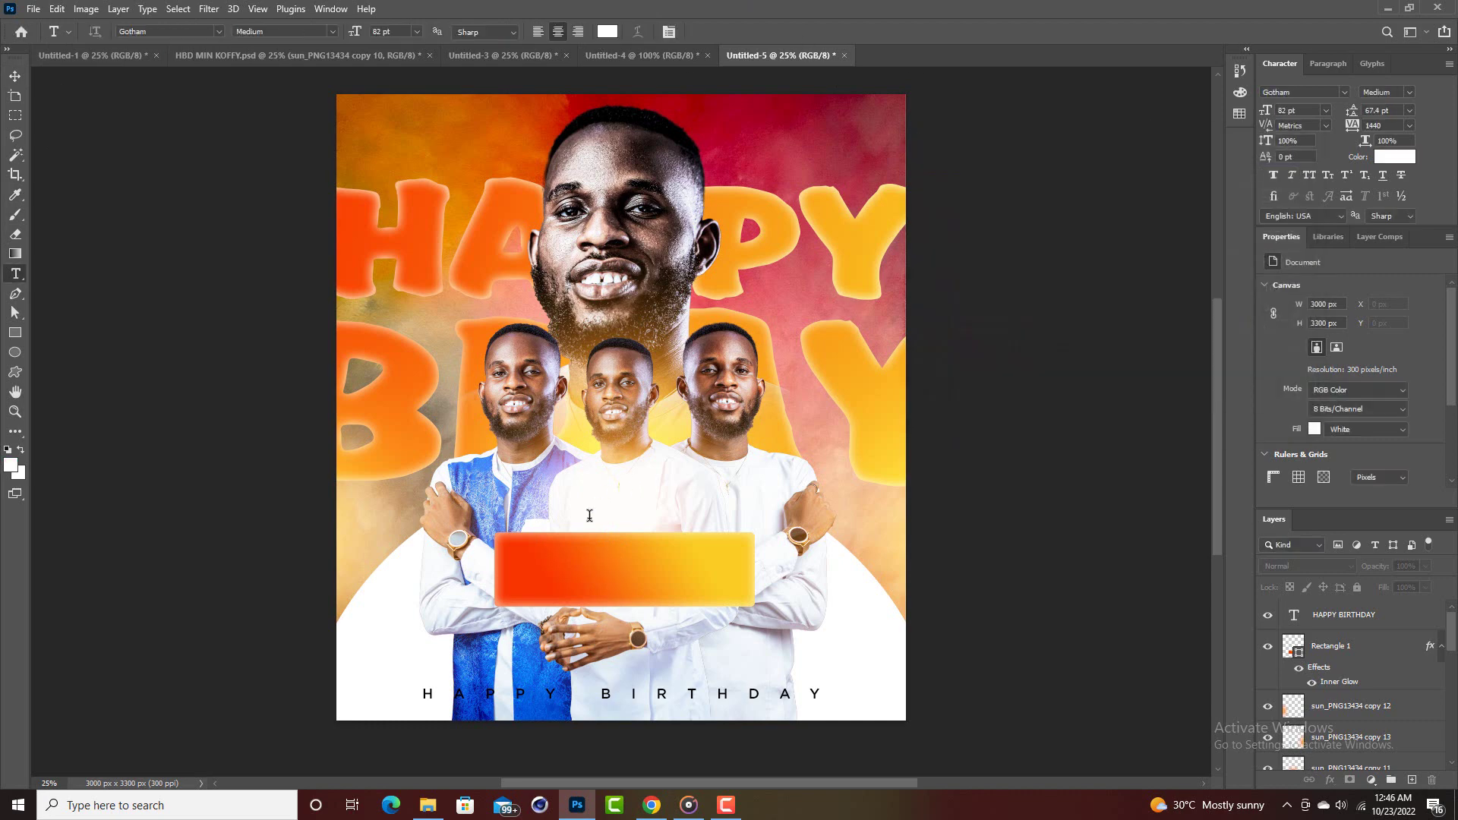
Start a new text layer over the gradient caption box, with tracking 0 and the STRRETCH SANS font.
{"action": "left_click", "coordinate": [549, 562]}
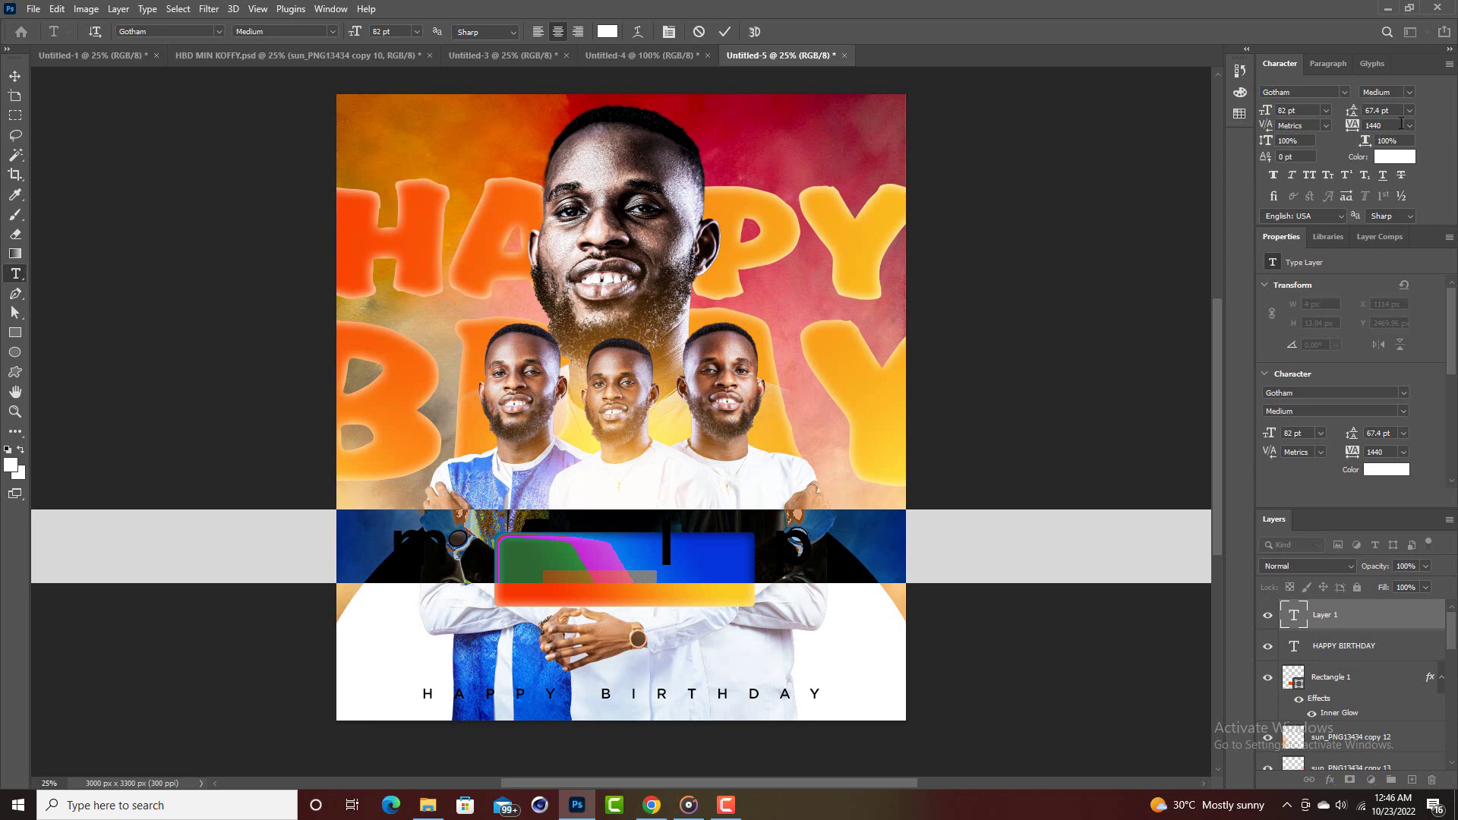
{"action": "left_click", "coordinate": [1408, 125]}
{"action": "left_click", "coordinate": [1376, 214]}
{"action": "left_click", "coordinate": [1344, 92]}
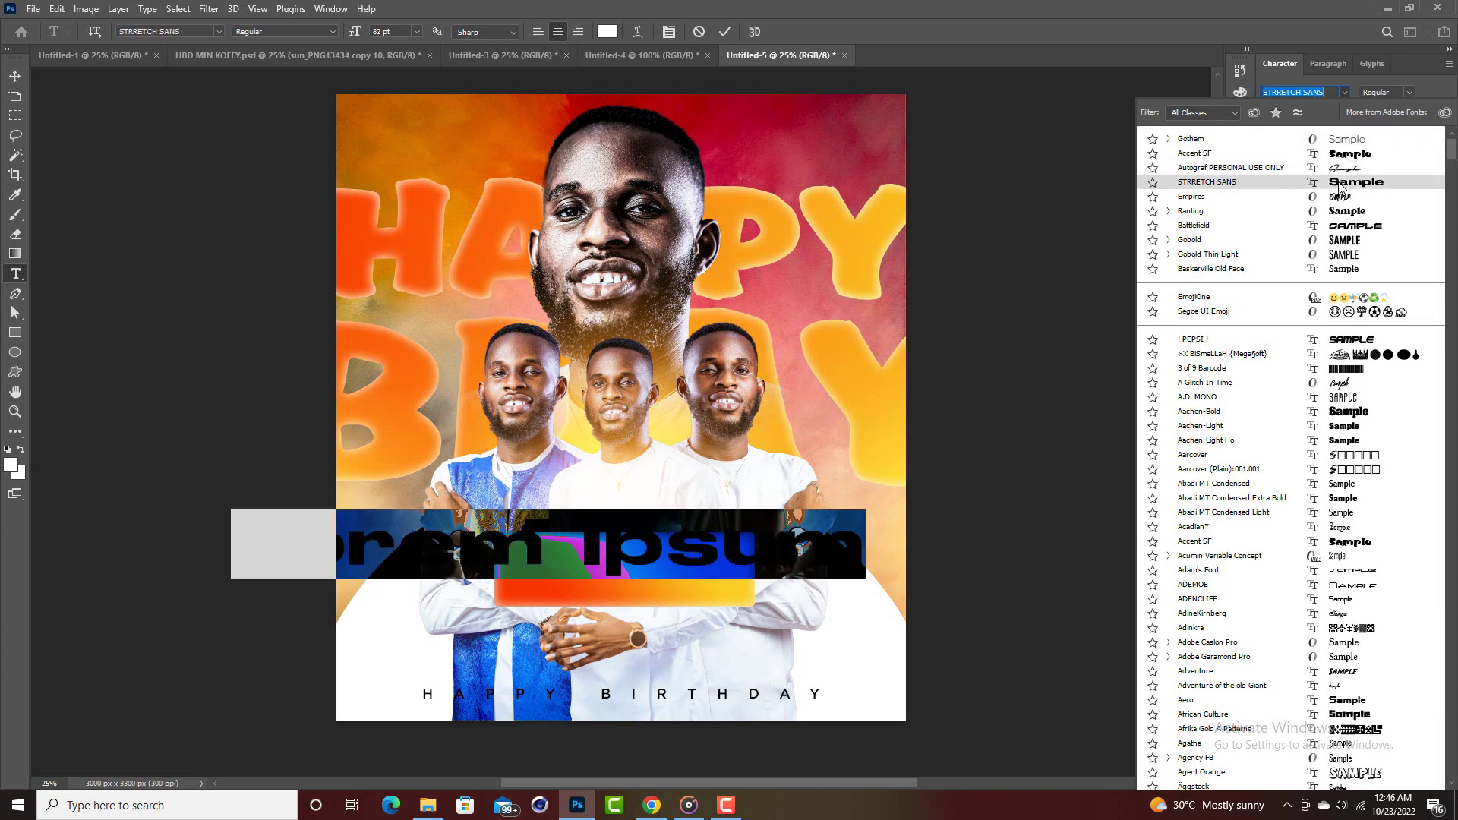
{"action": "left_click", "coordinate": [1340, 183]}
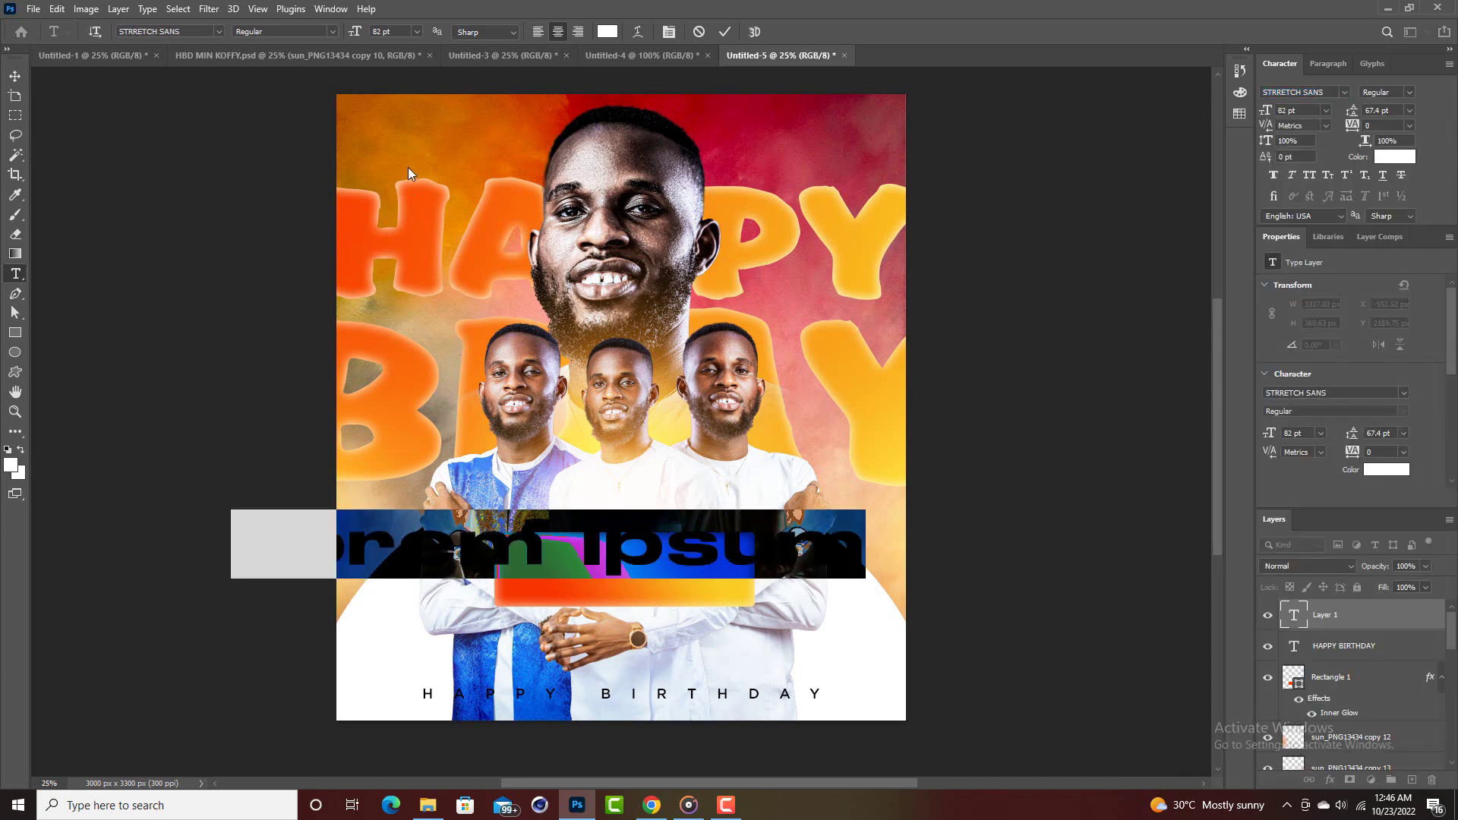
Enter HAPPY BIRTHDAY in the white text layer and commit it.
{"action": "type", "text": "HA"}
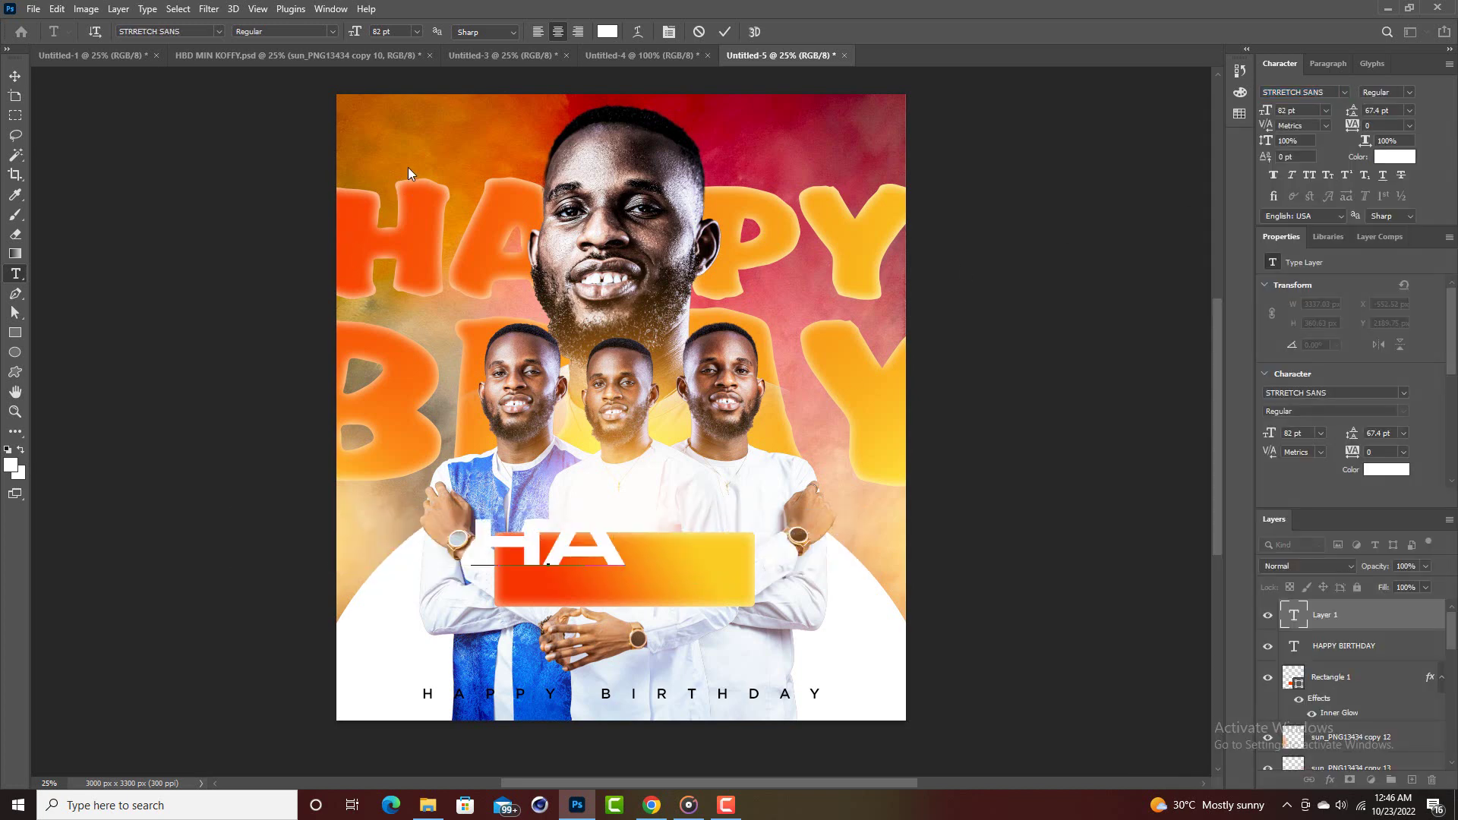
{"action": "type", "text": "PPY"}
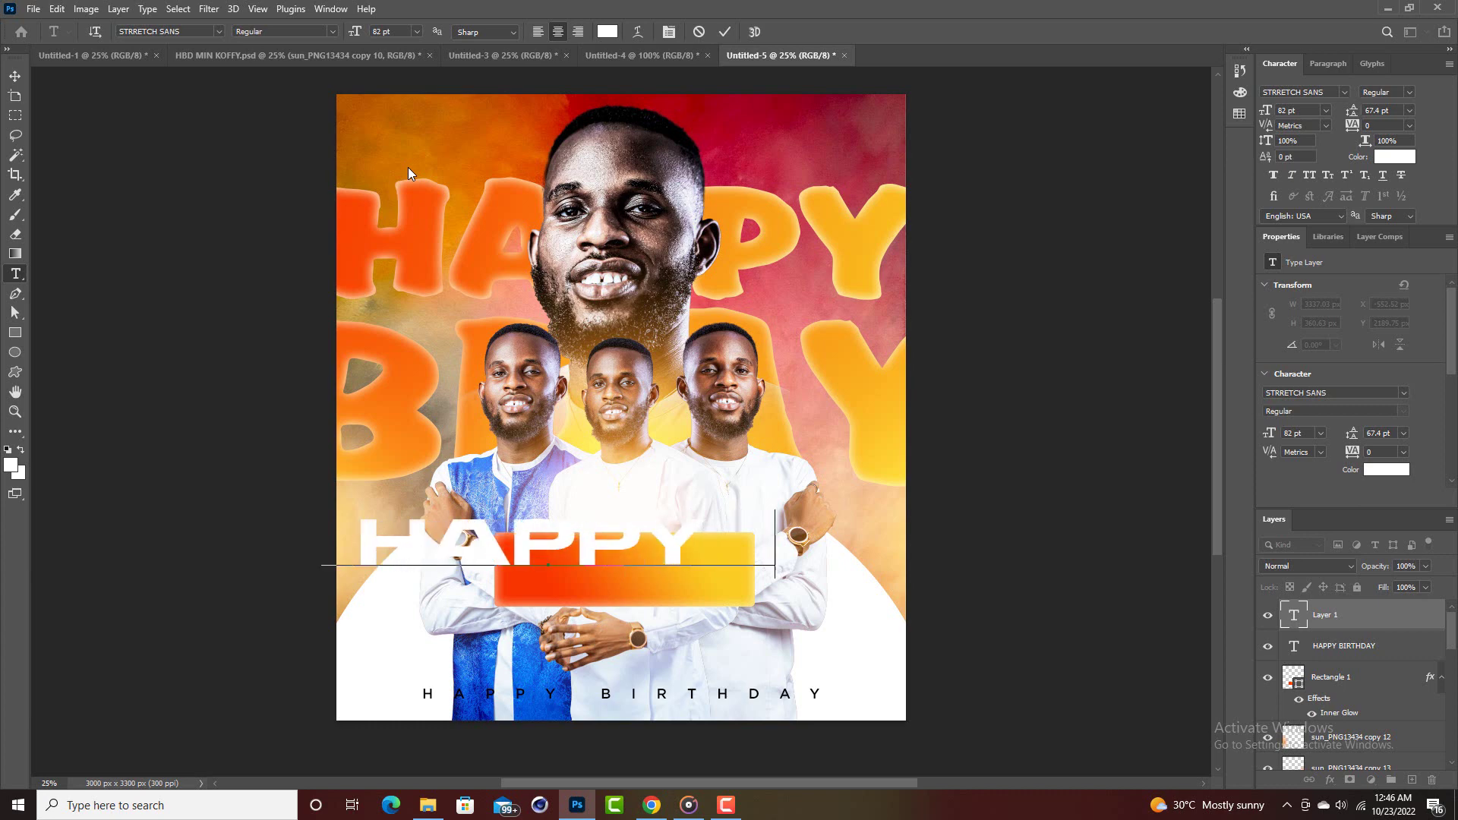
{"action": "type", "text": " BIRTHDAY"}
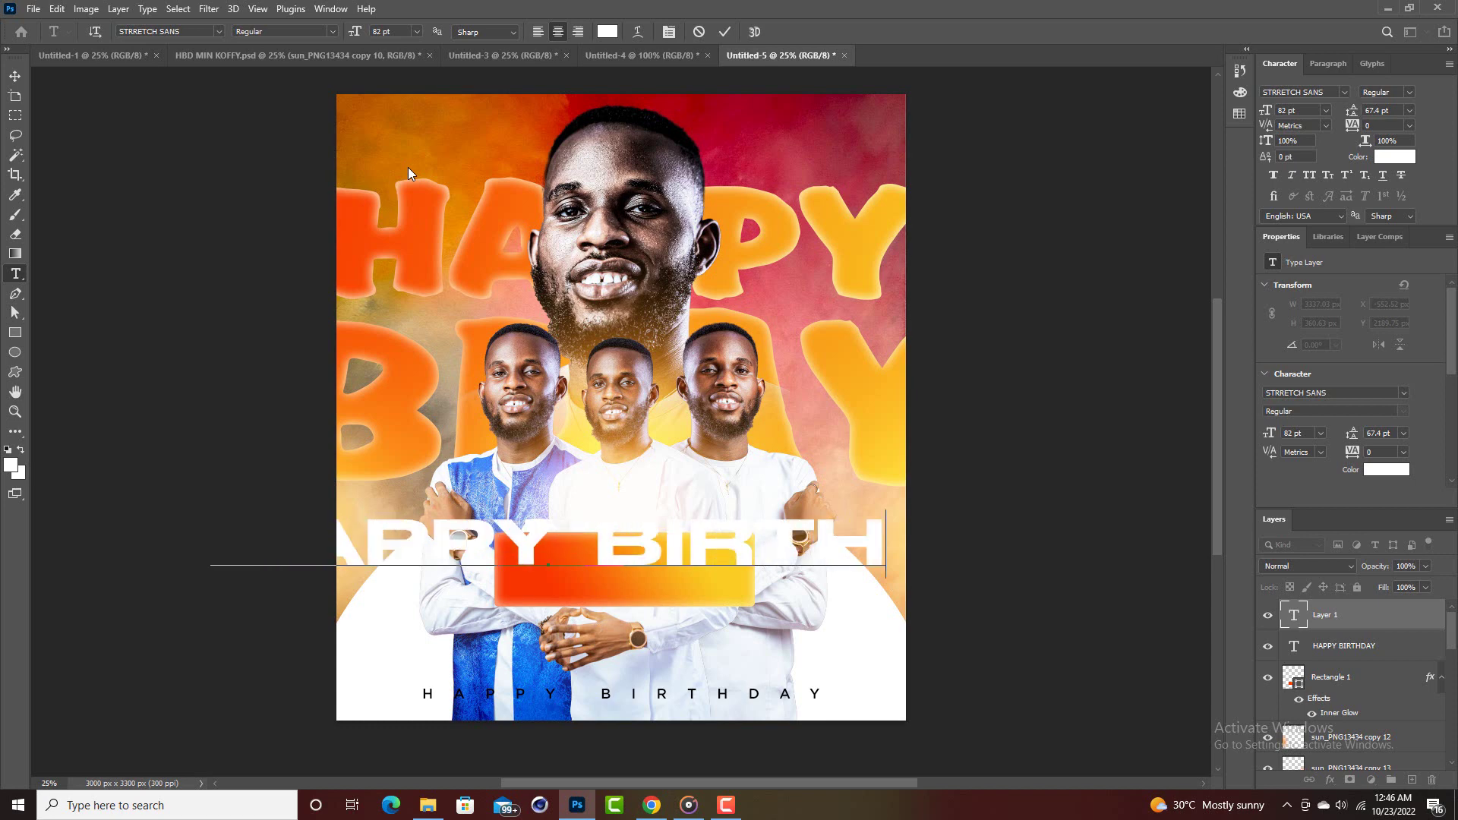
{"action": "left_click", "coordinate": [725, 31]}
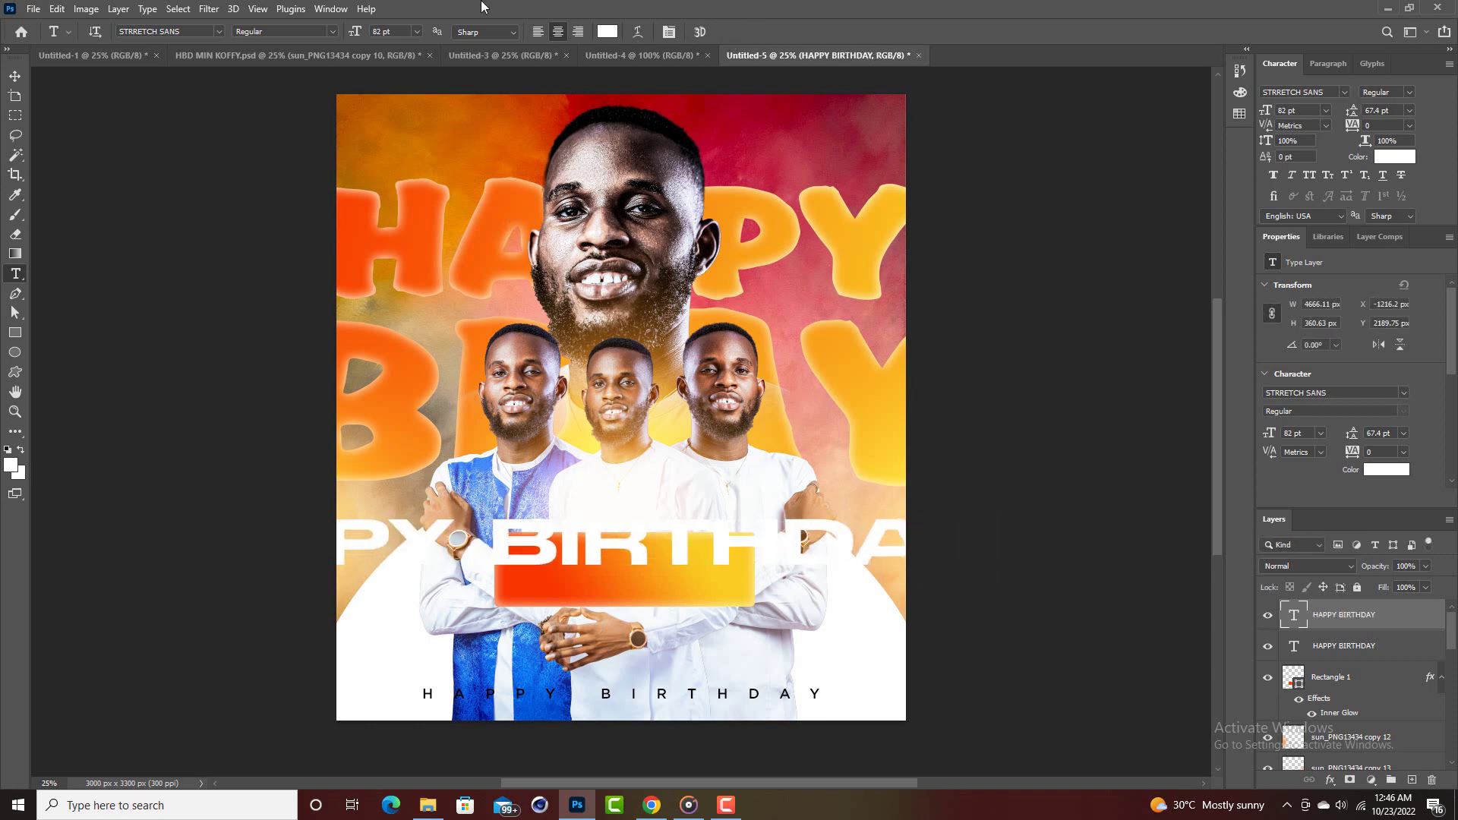
Scale the white HAPPY BIRTHDAY text down to about 26% (21.64 pt) and fit it inside the upper part of the gradient box.
{"action": "left_click", "coordinate": [14, 76]}
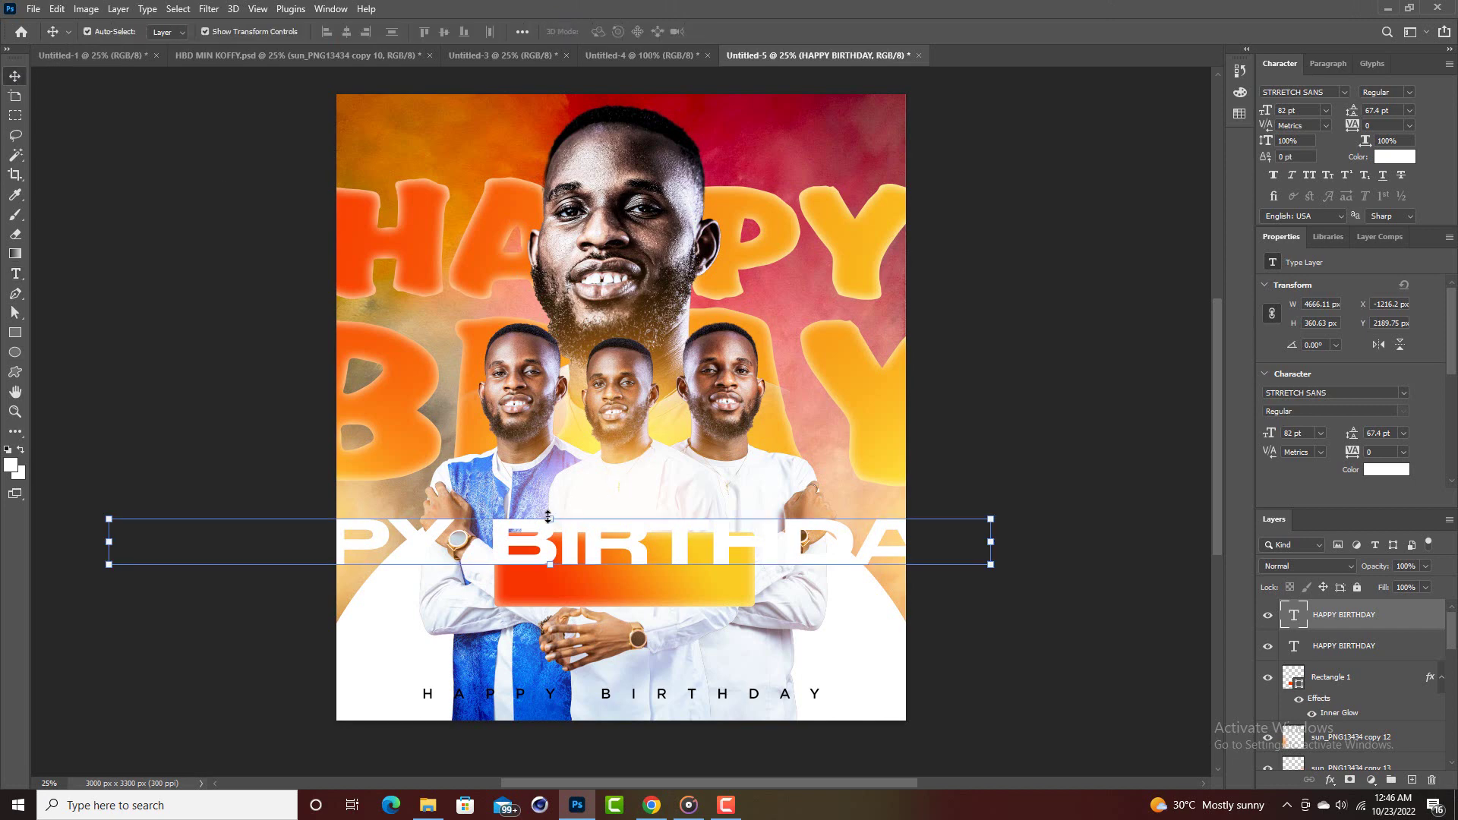
{"action": "left_click_drag", "start_coordinate": [555, 518], "coordinate": [746, 566]}
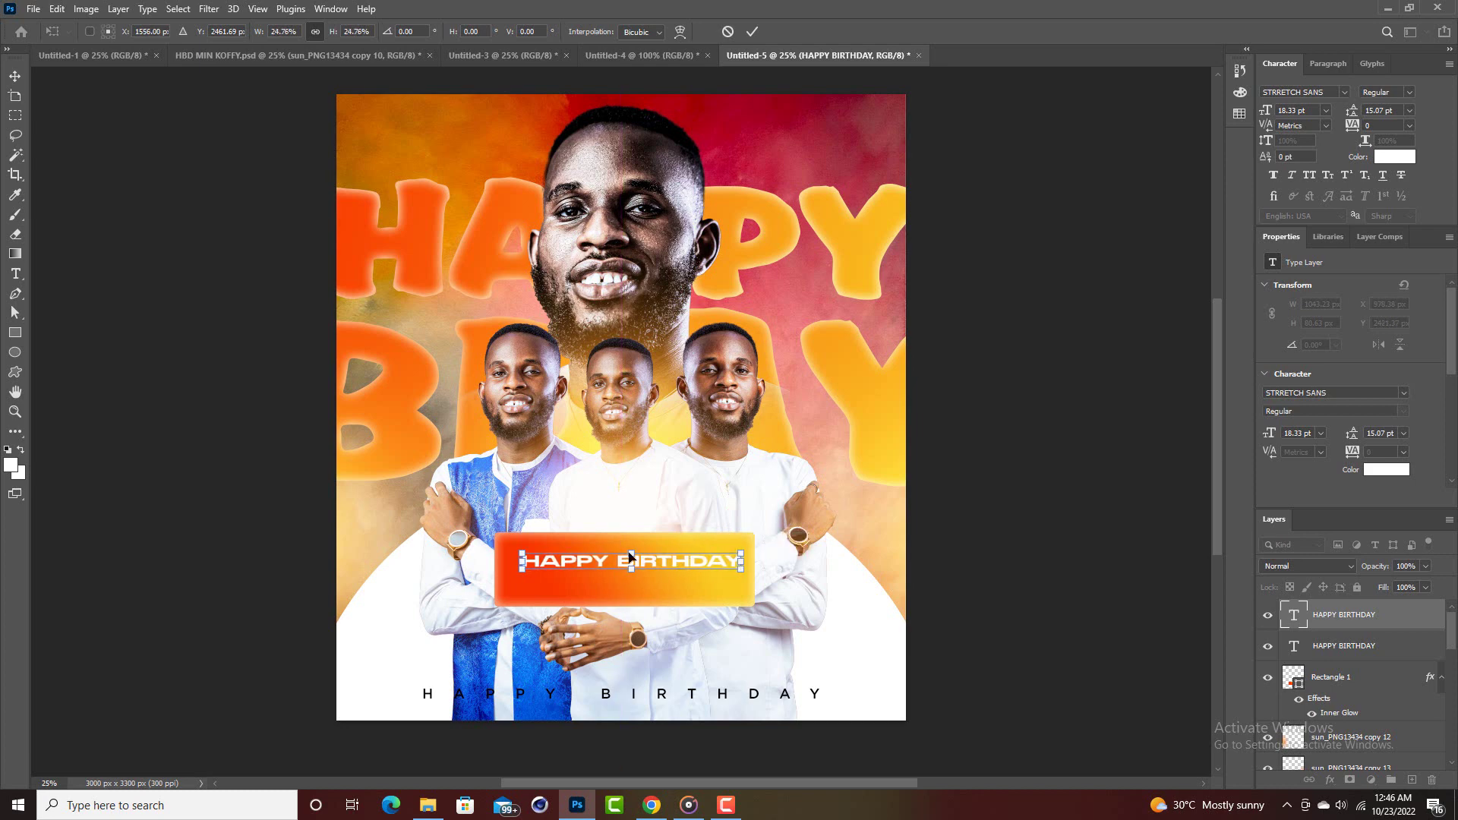
{"action": "left_click_drag", "start_coordinate": [523, 563], "coordinate": [509, 566]}
{"action": "left_click_drag", "start_coordinate": [520, 507], "coordinate": [521, 506]}
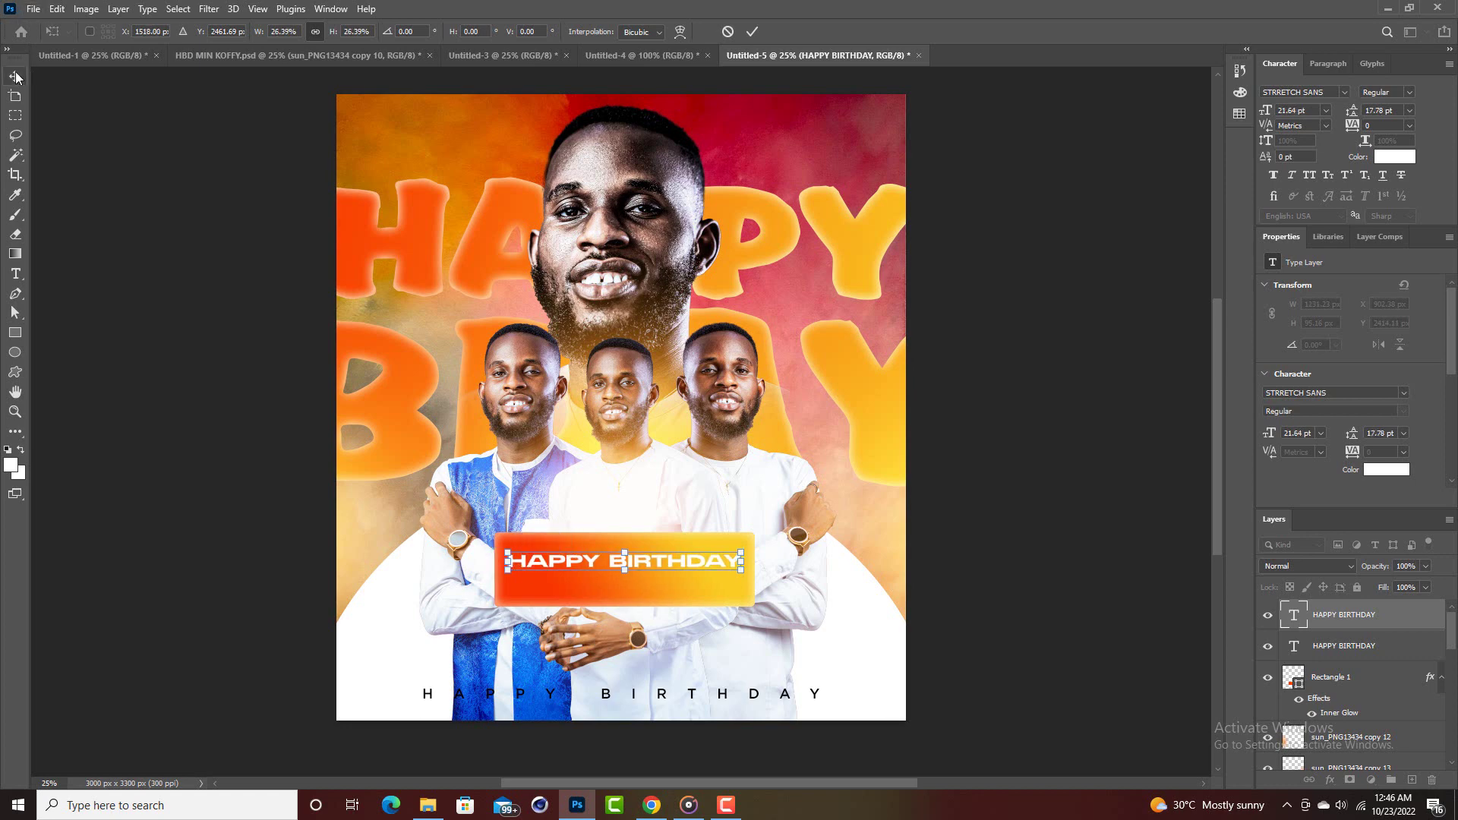
{"action": "key", "text": "Return"}
Center the white HAPPY BIRTHDAY text horizontally on the whole canvas and clear the selection.
{"action": "key", "text": "ctrl+a"}
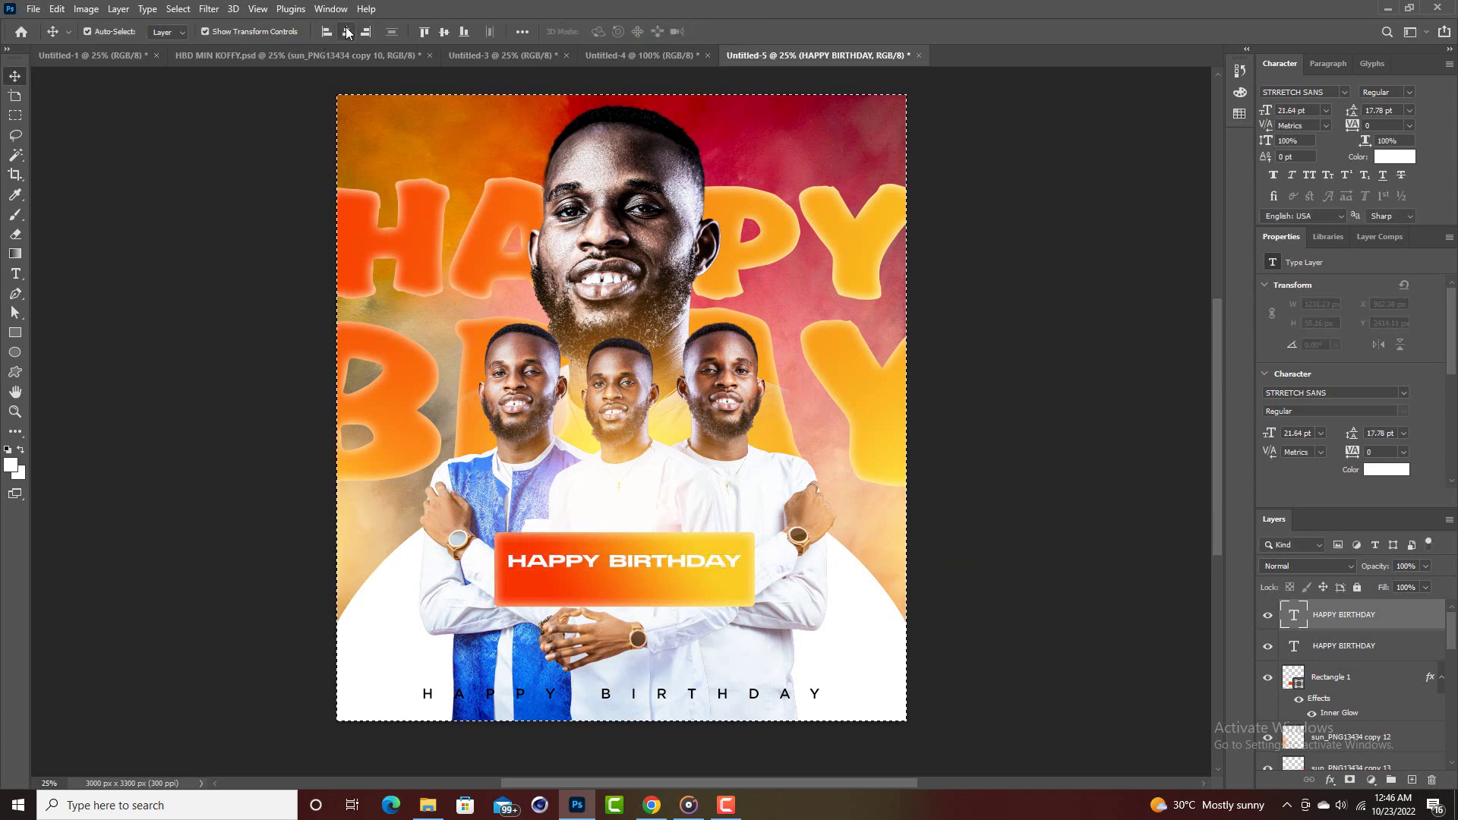
{"action": "left_click", "coordinate": [347, 31]}
{"action": "key", "text": "ctrl+d"}
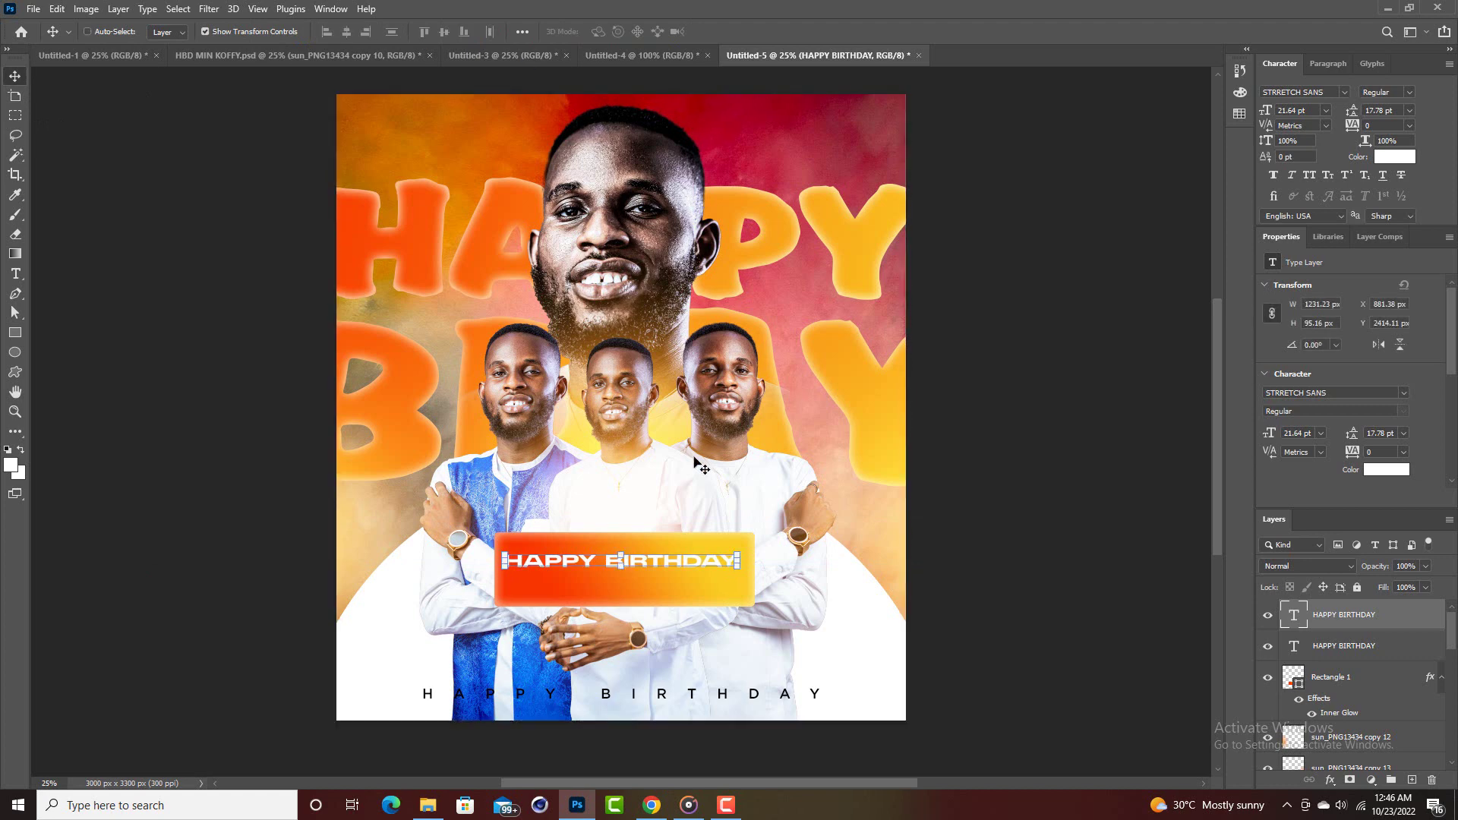
Center the gradient caption box horizontally on the canvas, clearing the selection when done.
{"action": "left_click", "coordinate": [703, 594], "text": "ctrl"}
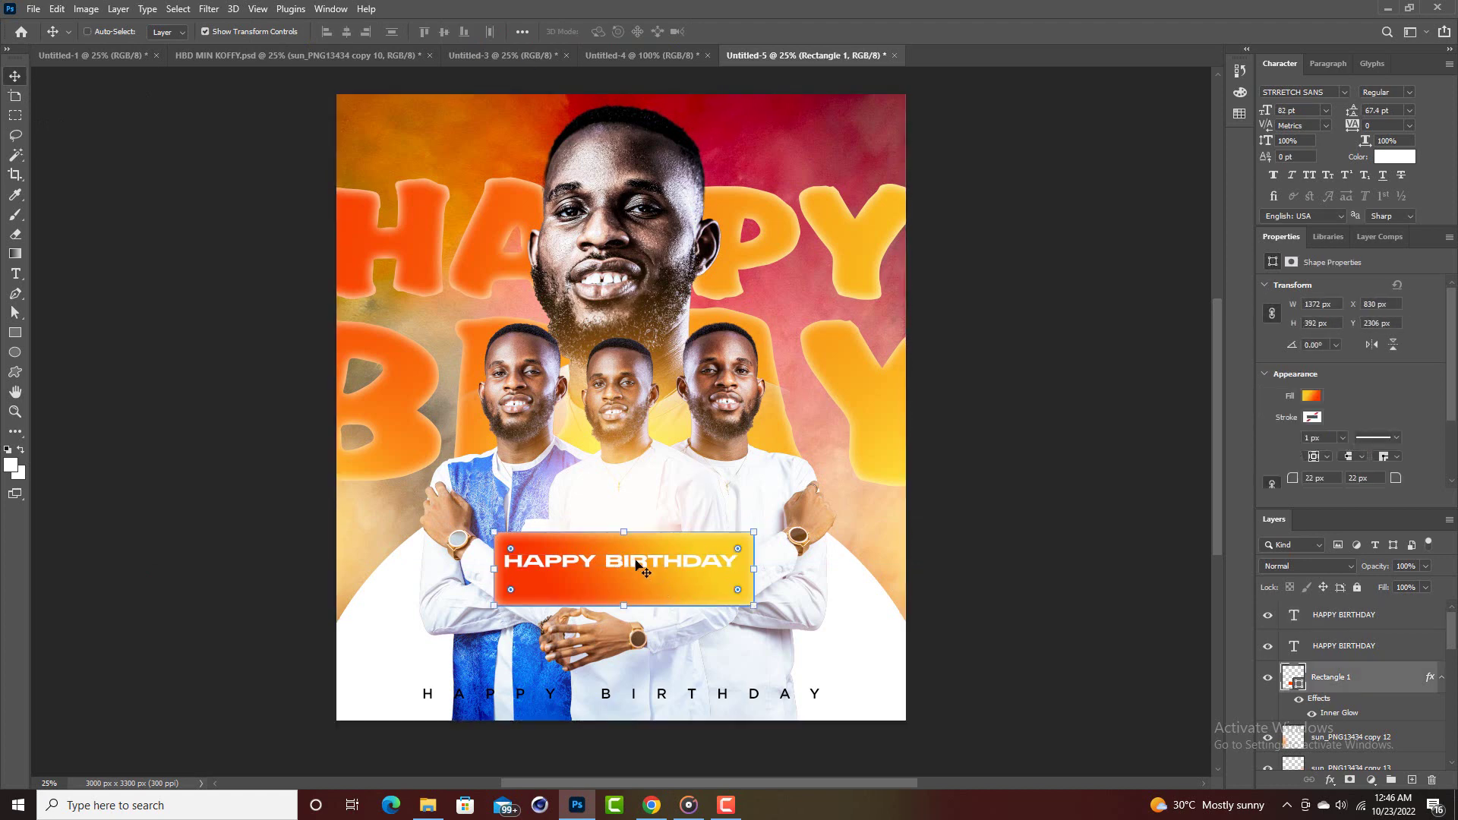
{"action": "key", "text": "ctrl+a"}
{"action": "left_click", "coordinate": [347, 33]}
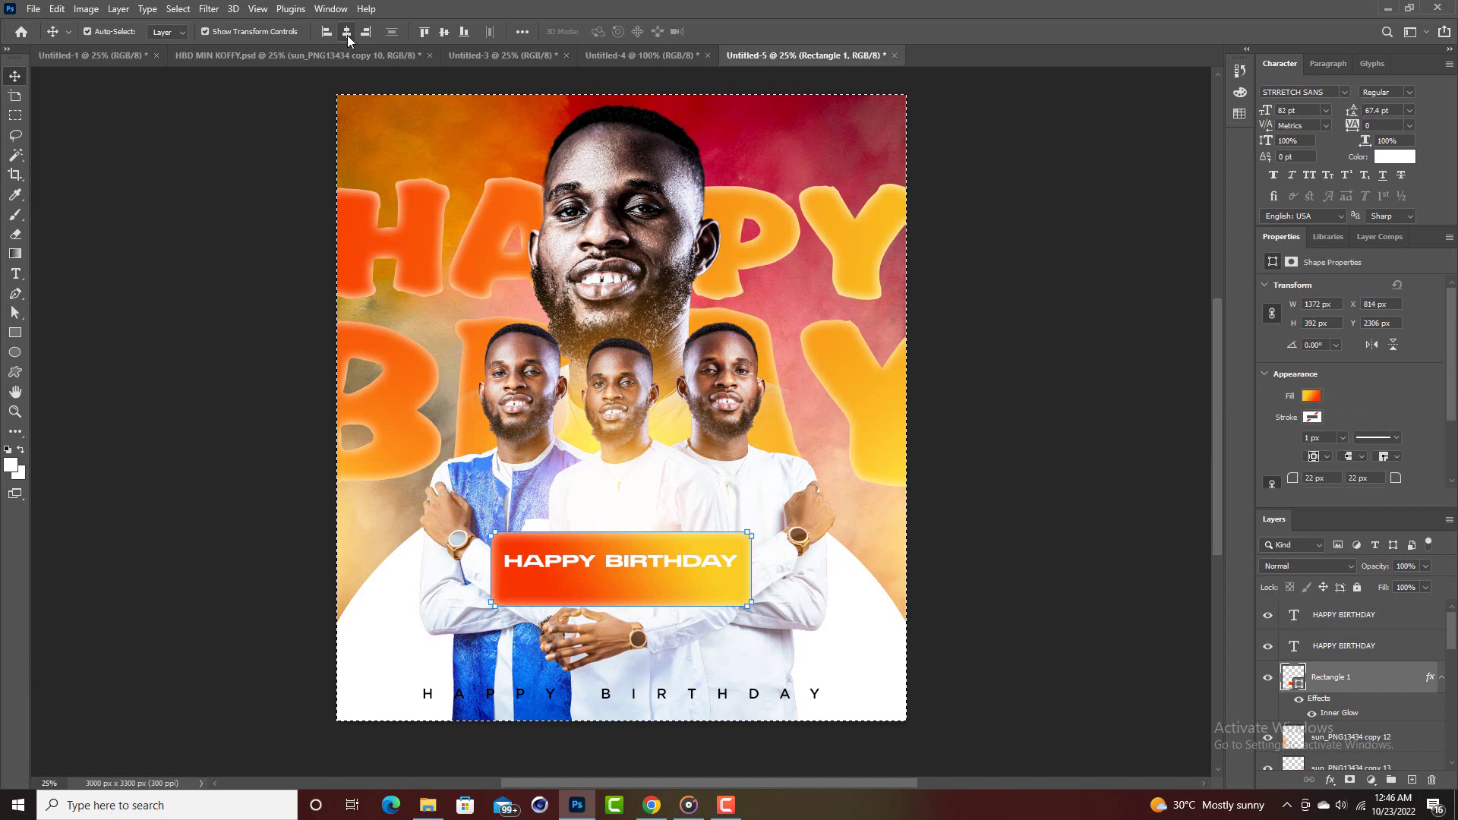
{"action": "key", "text": "ctrl+d"}
{"action": "left_click", "coordinate": [1036, 322], "text": "ctrl"}
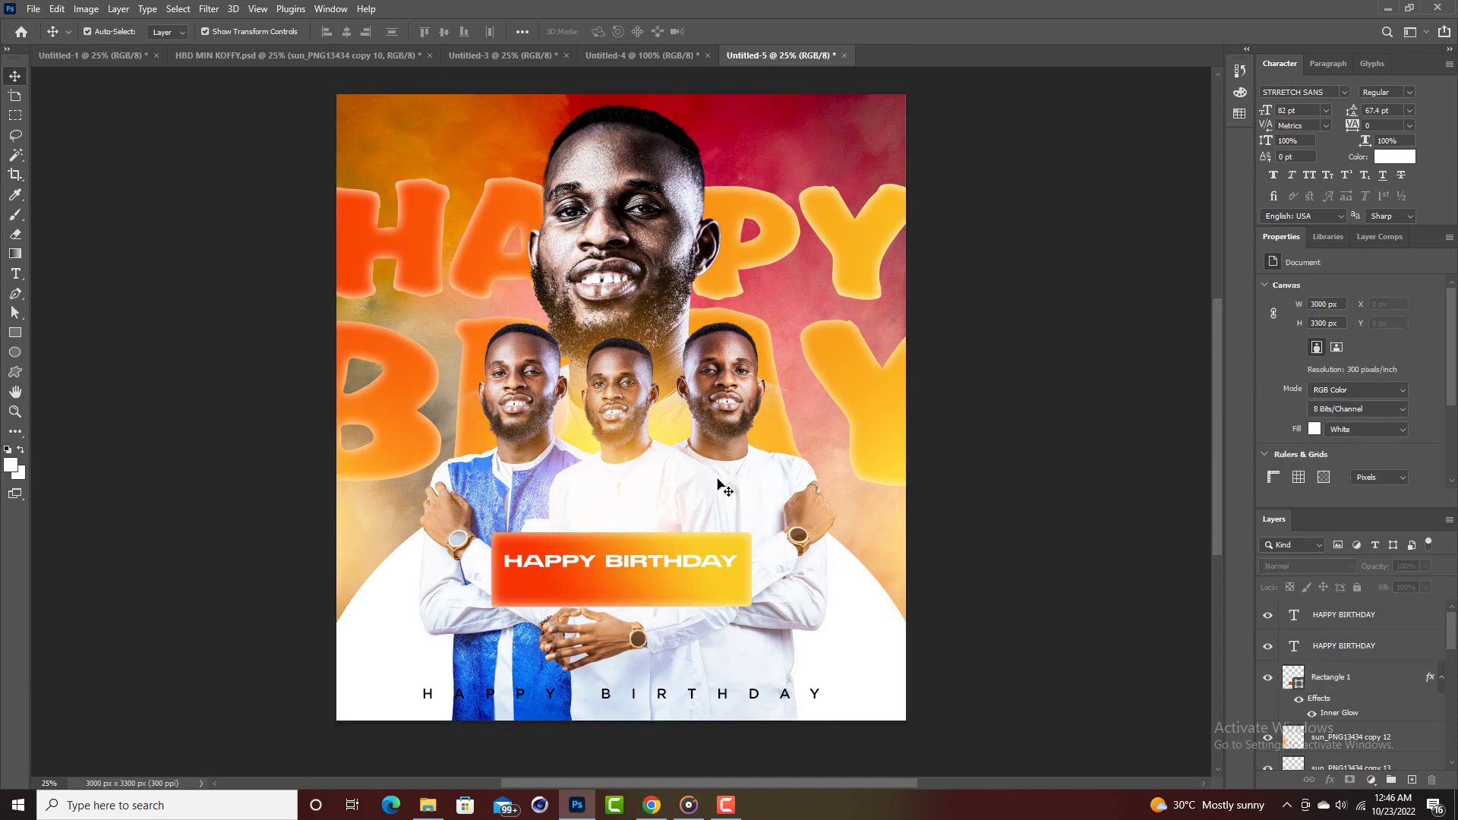
Duplicate the white HAPPY BIRTHDAY line just below itself and replace the copy's text with MINISTER followed by the celebrant's name.
{"action": "left_click", "coordinate": [710, 562], "text": "ctrl"}
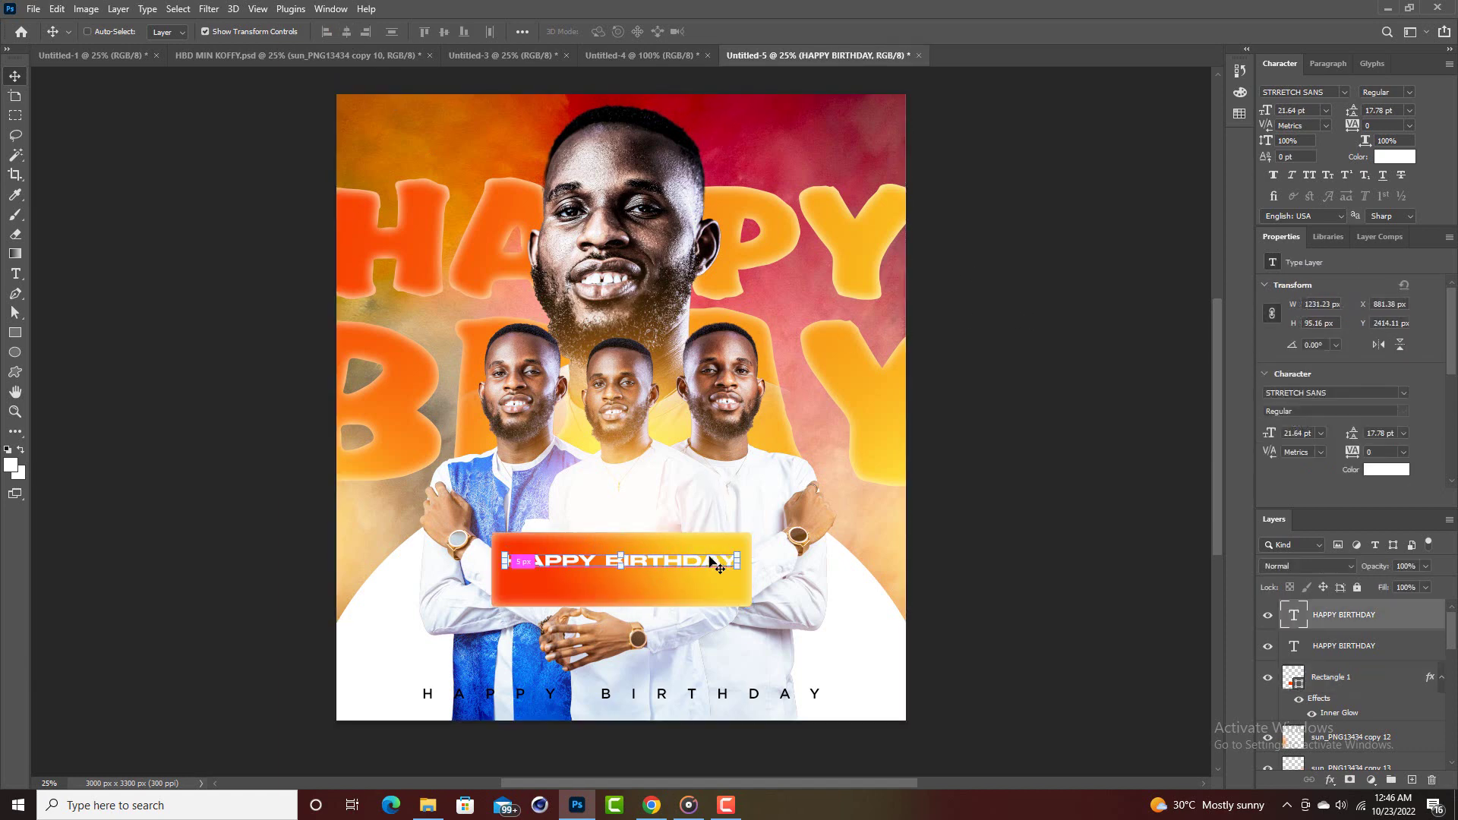
{"action": "left_click_drag", "start_coordinate": [710, 562], "coordinate": [710, 574]}
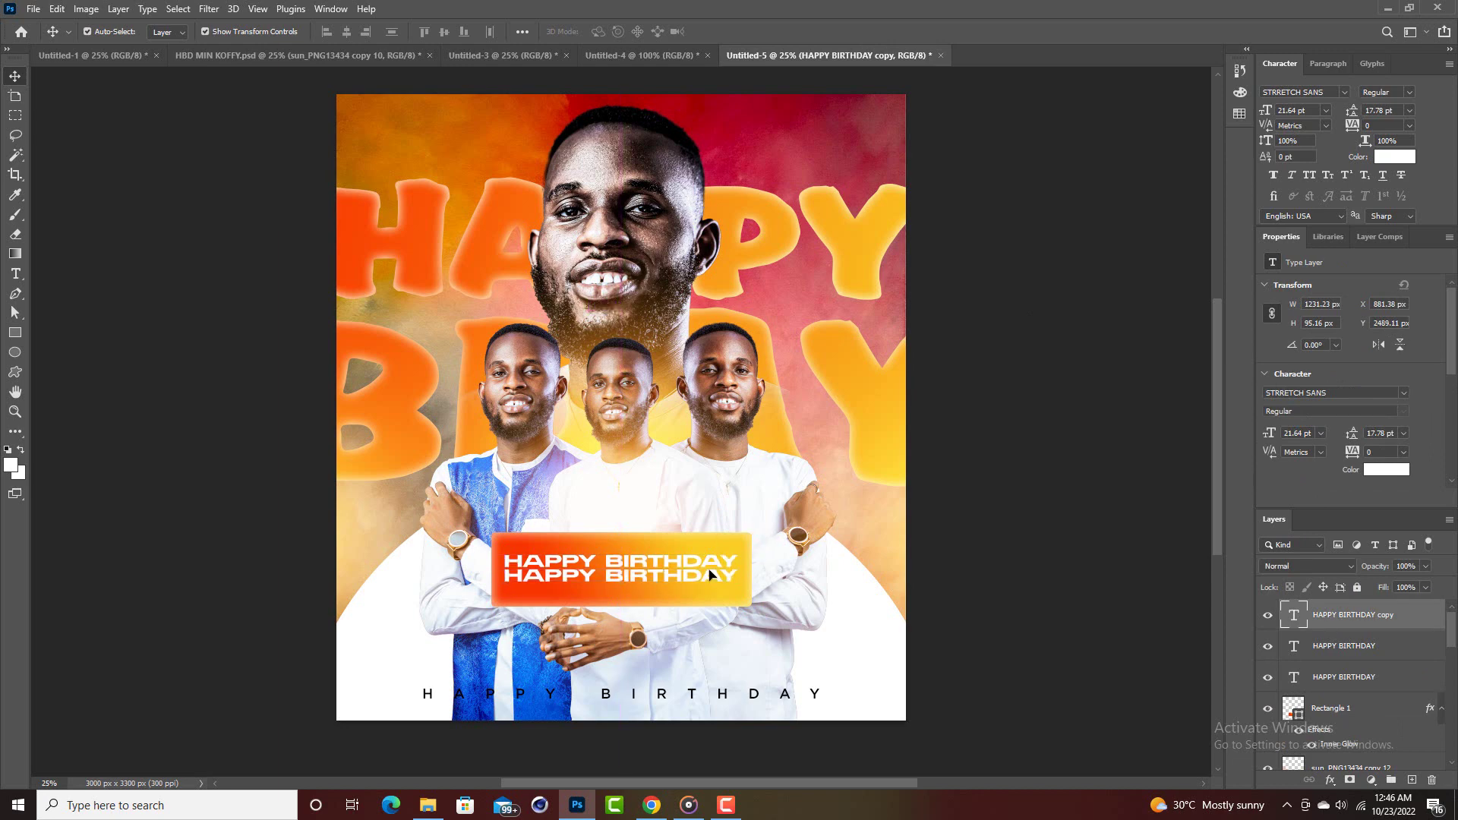
{"action": "double_click", "coordinate": [709, 573]}
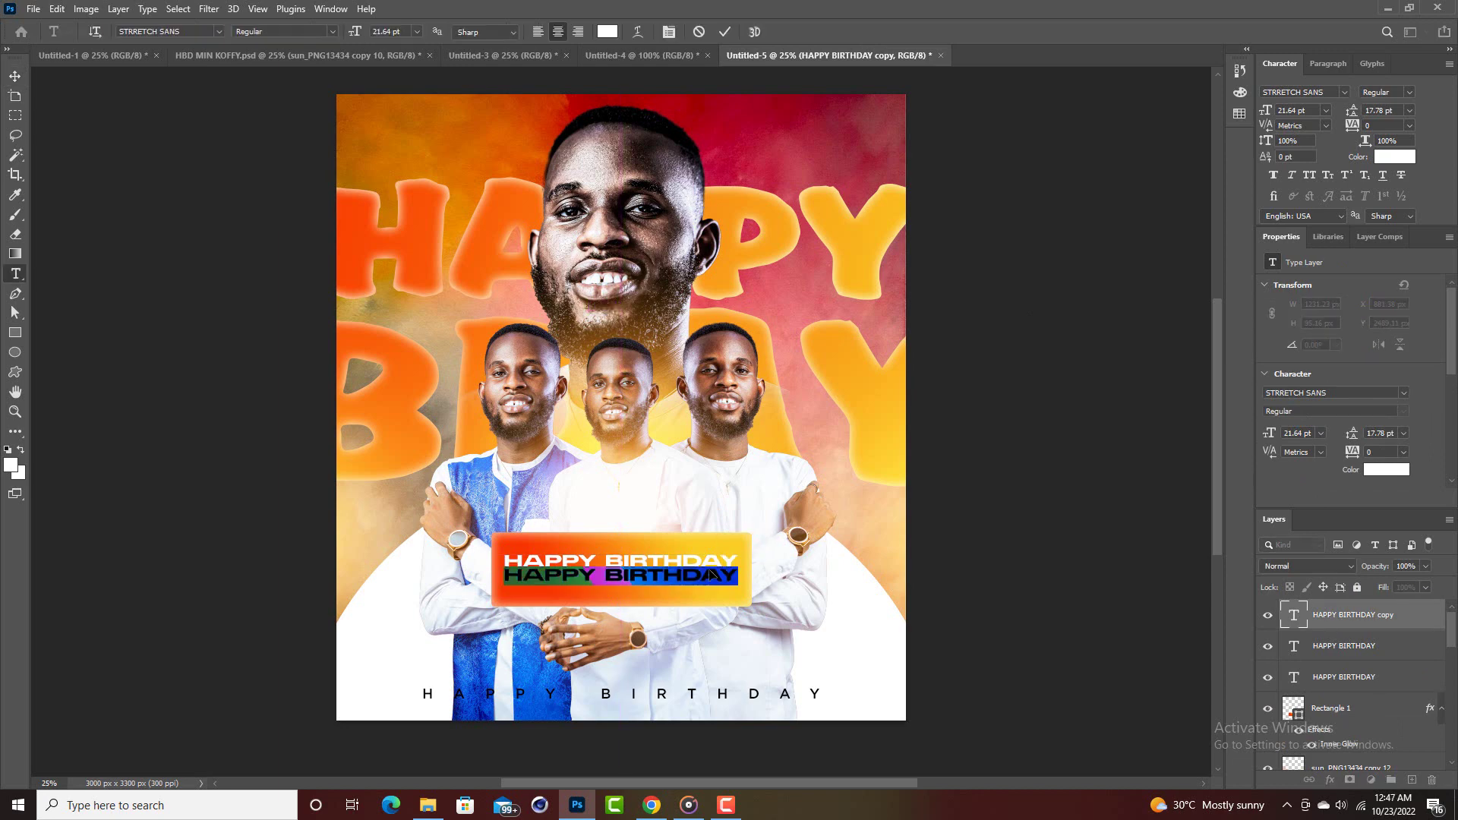
{"action": "type", "text": "MONOSTER"}
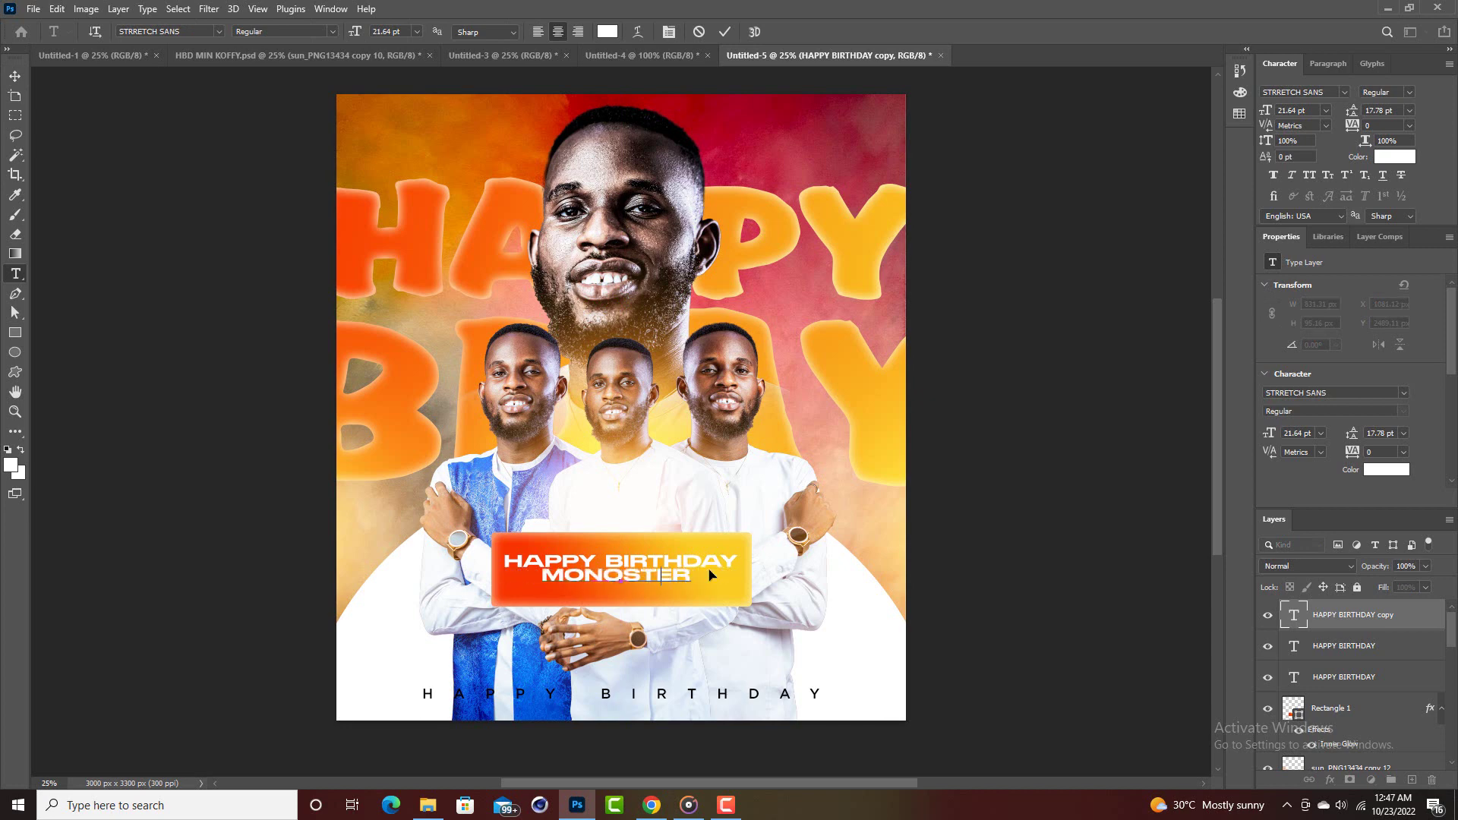
{"action": "key", "text": "BackSpace"}
{"action": "key", "text": "BackSpace"}
{"action": "key", "text": "BackSpace"}
{"action": "key", "text": "BackSpace"}
{"action": "key", "text": "BackSpace"}
{"action": "key", "text": "BackSpace"}
{"action": "key", "text": "BackSpace"}
{"action": "key", "text": "BackSpace"}
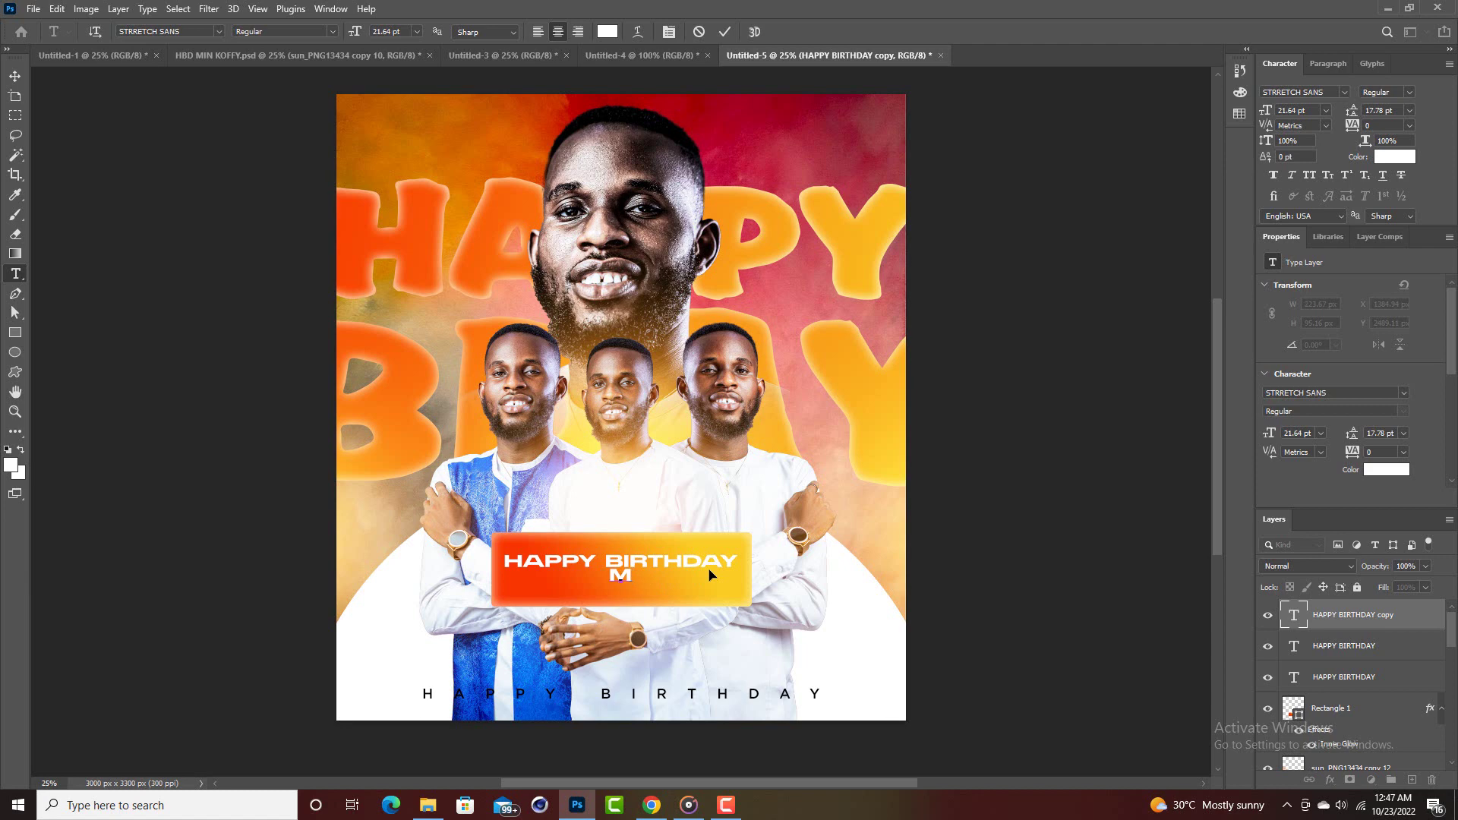
{"action": "type", "text": "INISTER"}
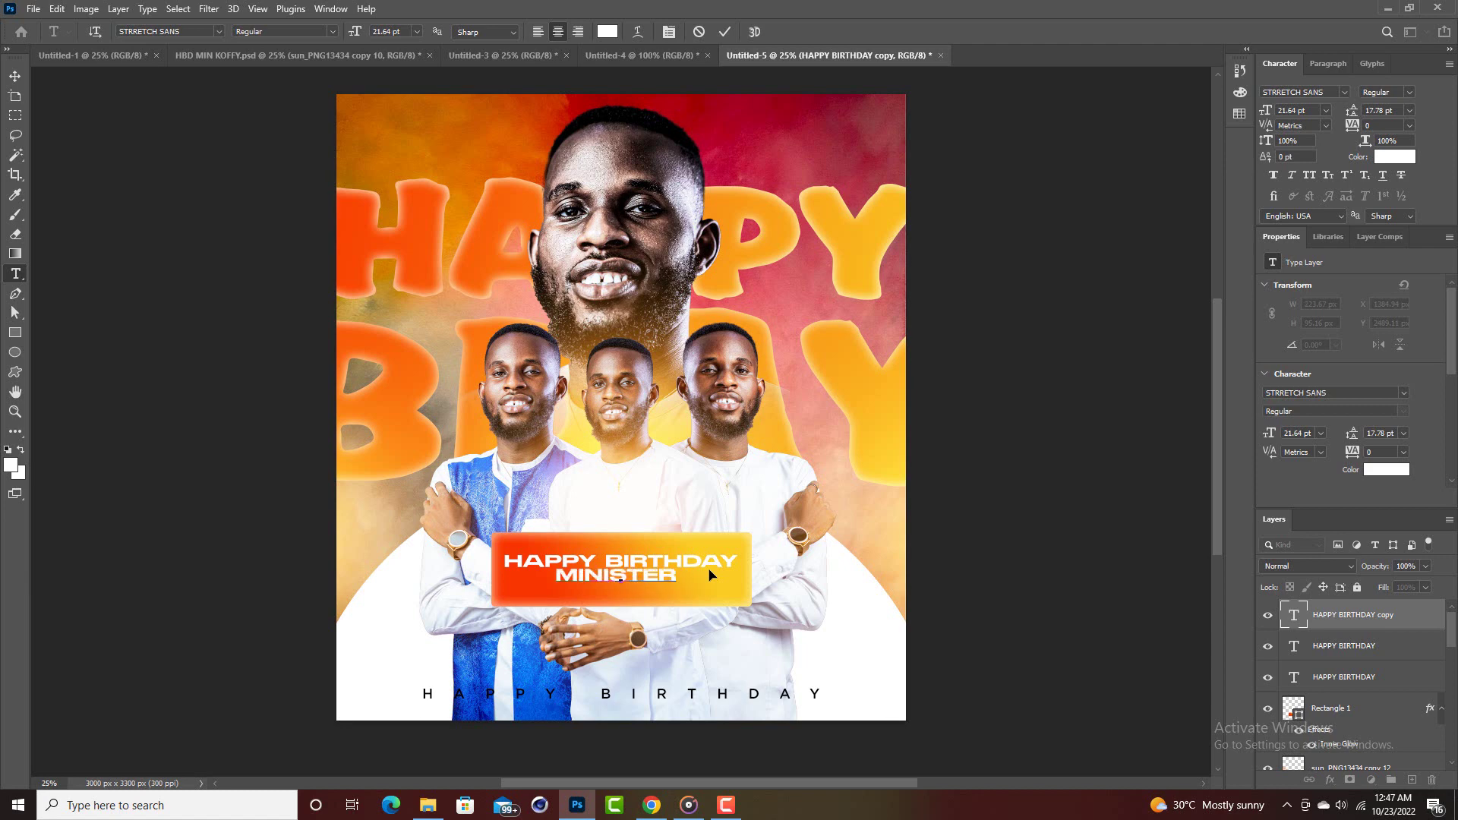
{"action": "type", "text": " KOFFY"}
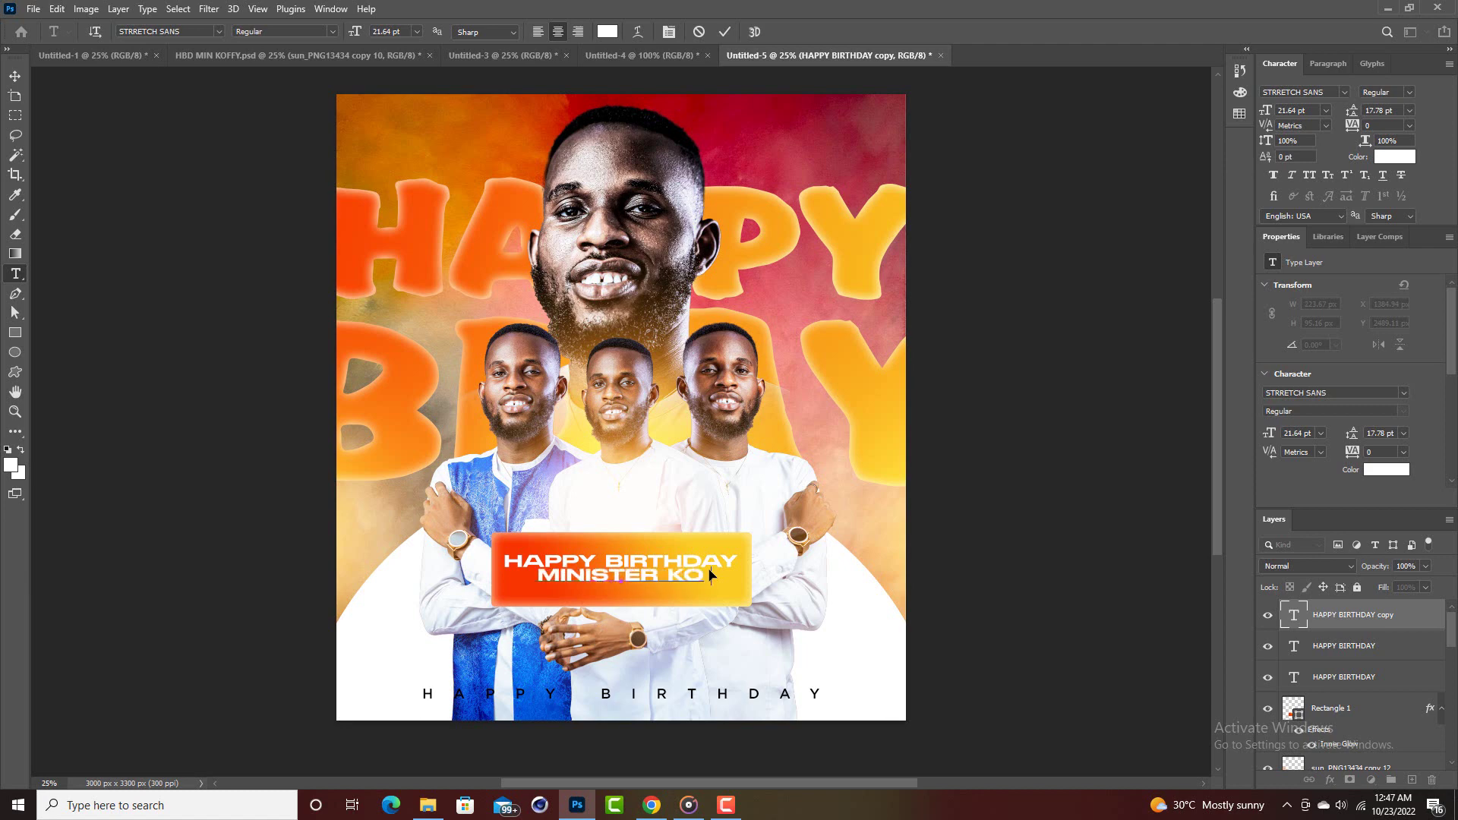
{"action": "left_click", "coordinate": [725, 33]}
Scale the celebrant's name line down to about 15.44 pt so it sits below the white HAPPY BIRTHDAY line.
{"action": "key", "text": "v"}
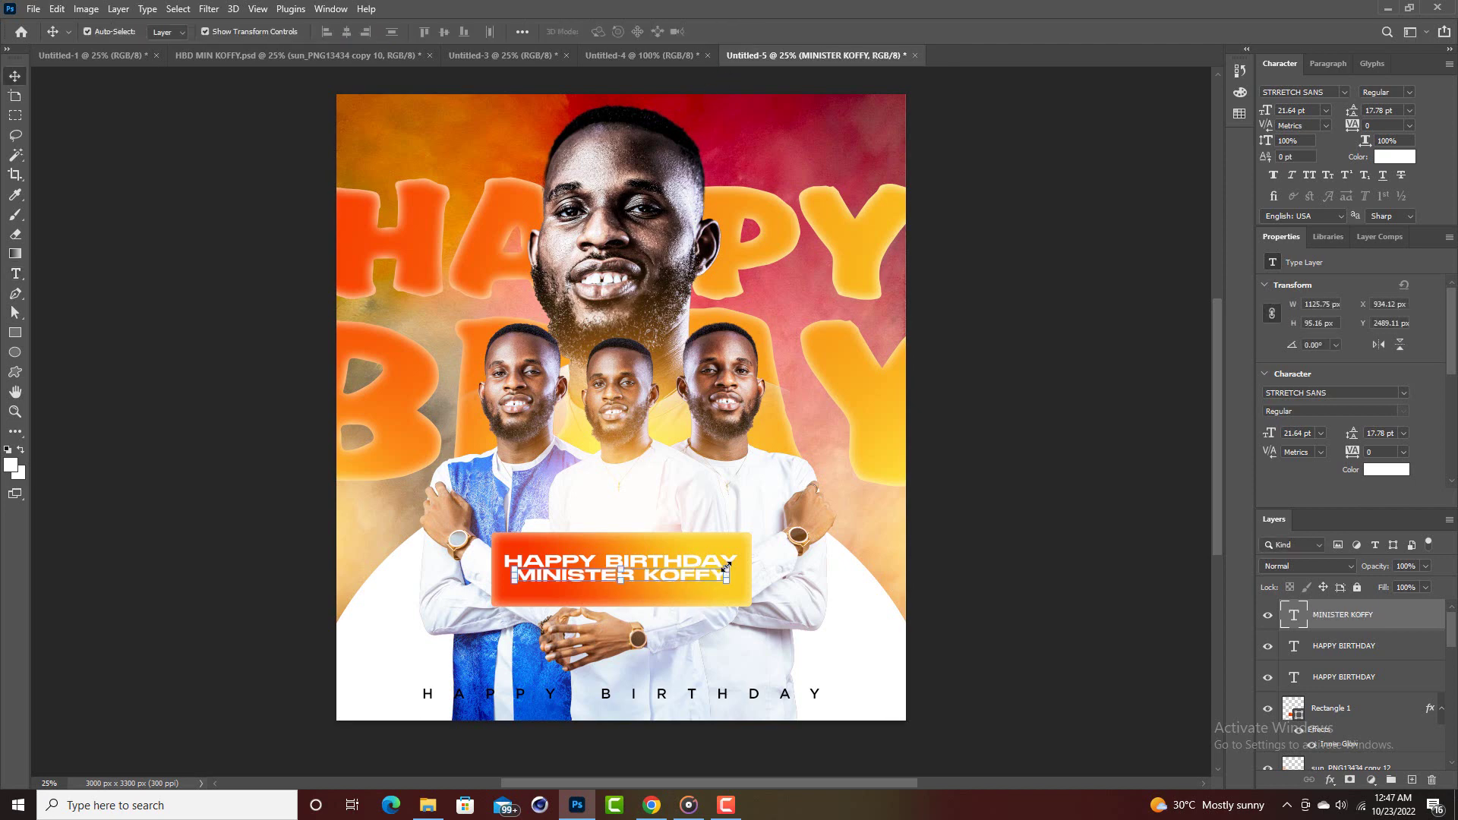
{"action": "left_click", "coordinate": [727, 566]}
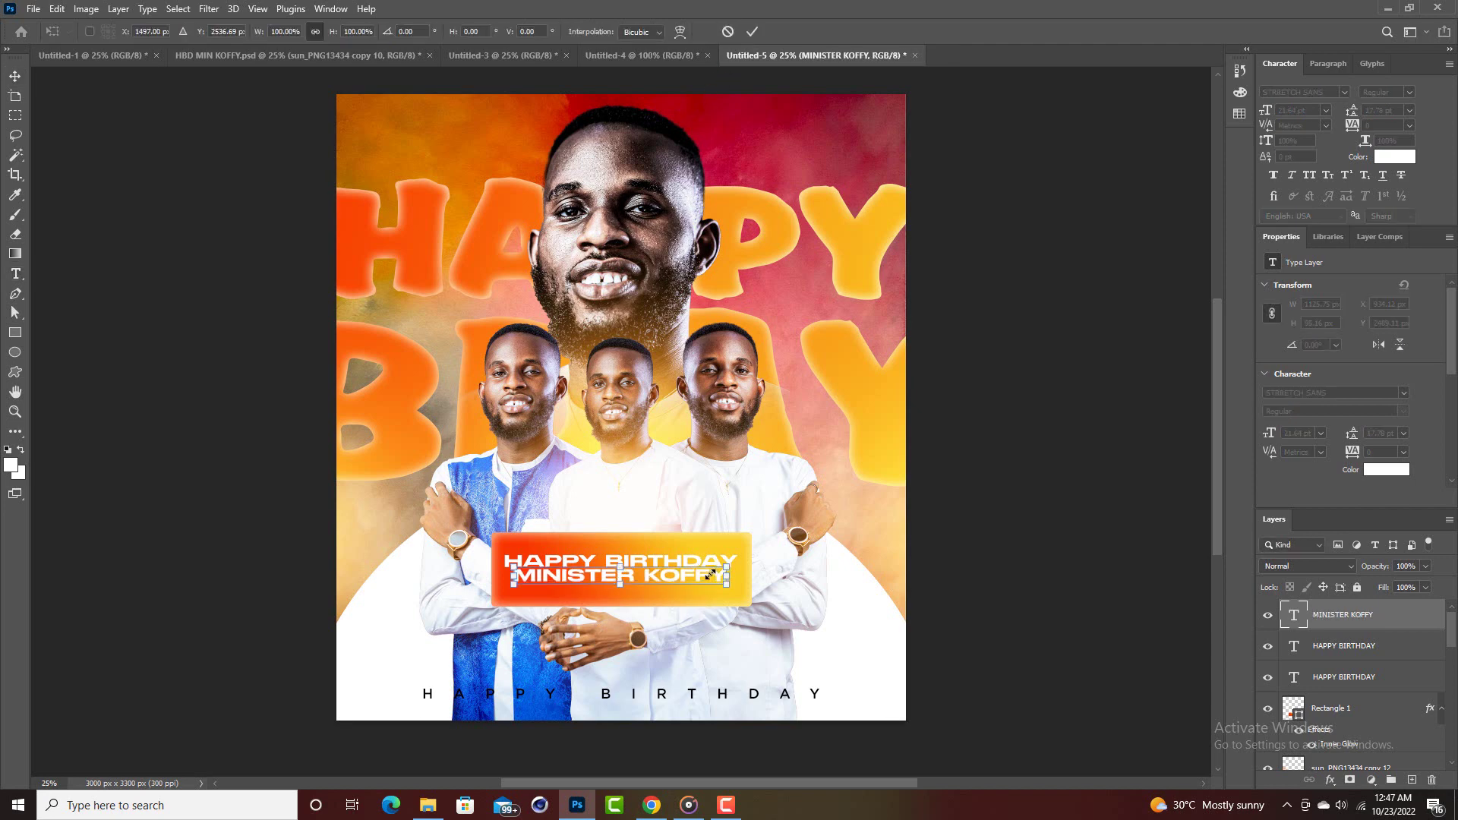
{"action": "left_click_drag", "start_coordinate": [710, 575], "coordinate": [681, 579]}
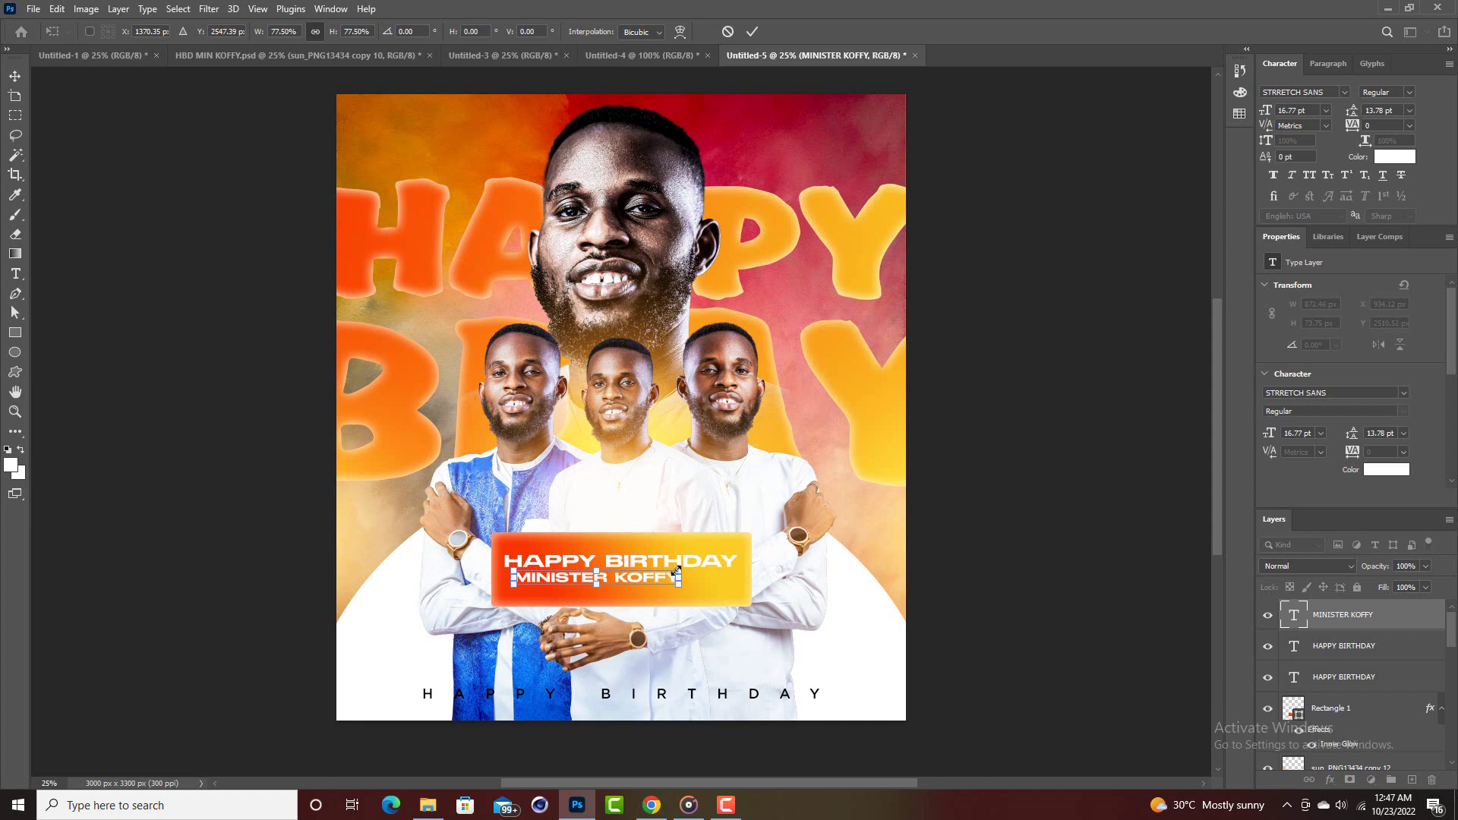
{"action": "left_click_drag", "start_coordinate": [671, 575], "coordinate": [661, 581]}
{"action": "key", "text": "Return"}
{"action": "key", "text": "ctrl"}
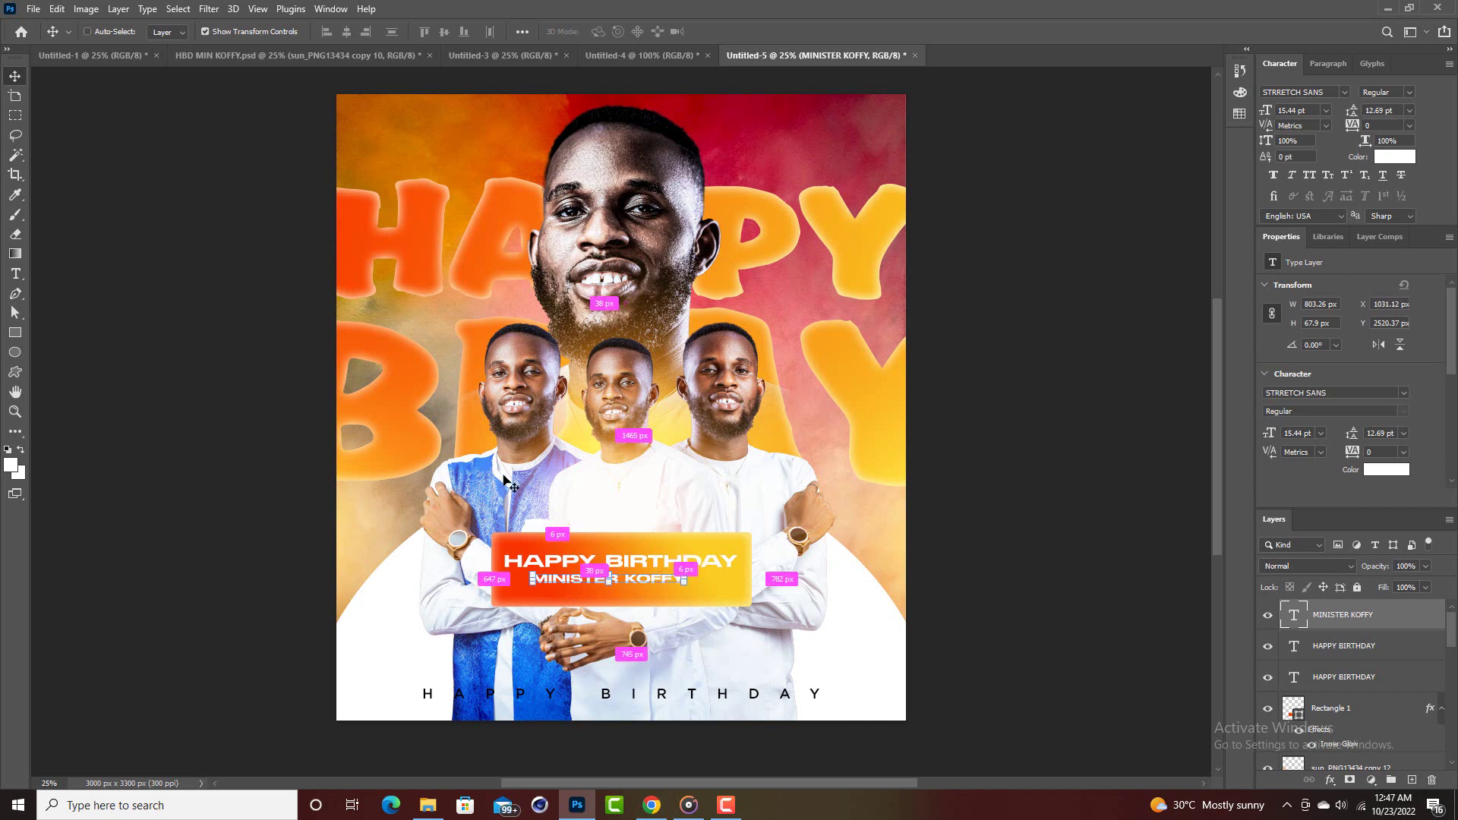
Center the celebrant's name line horizontally on the canvas and clear the selection.
{"action": "key", "text": "ctrl+a"}
{"action": "left_click", "coordinate": [347, 33]}
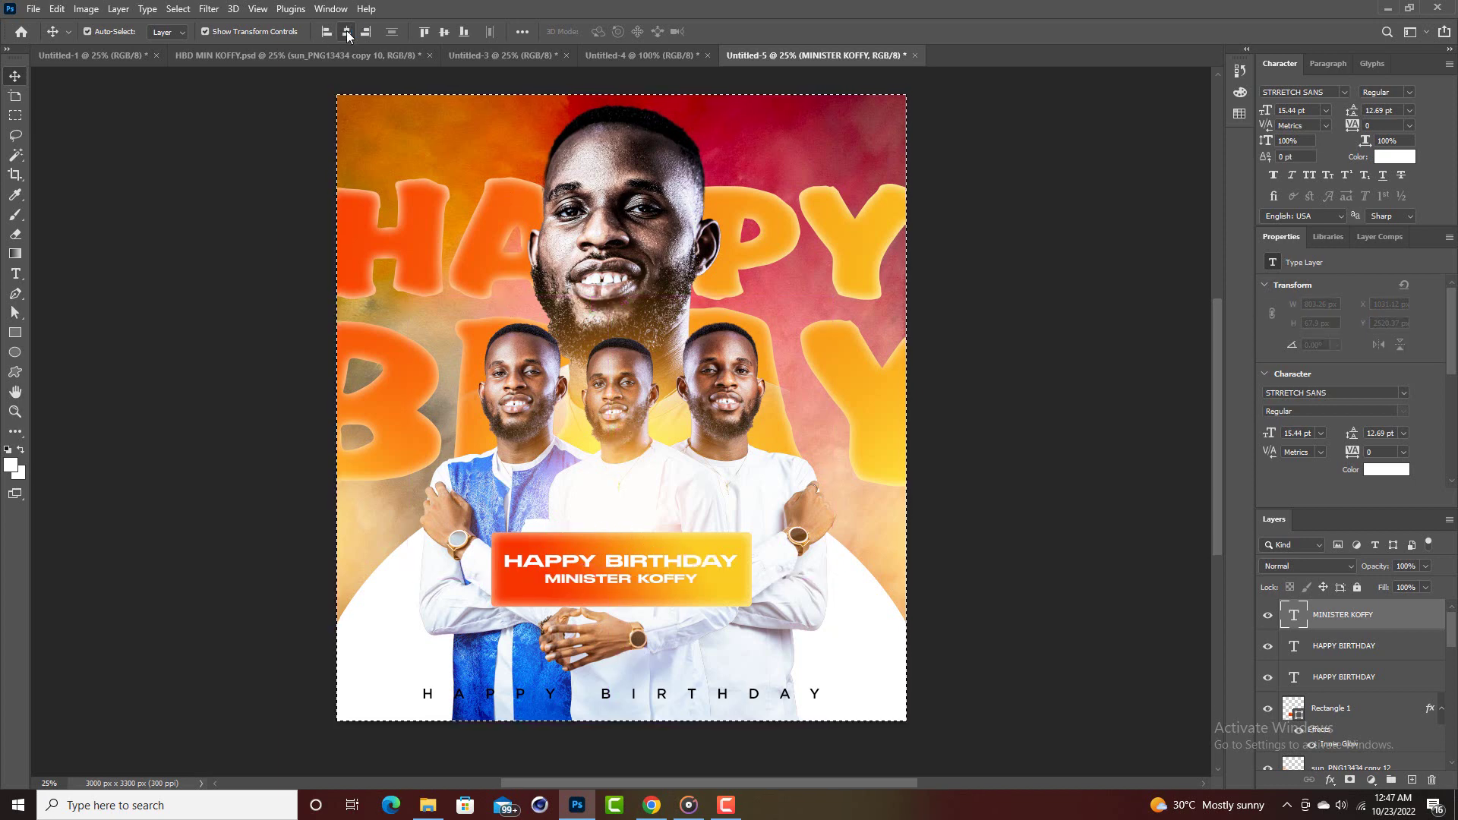
{"action": "key", "text": "ctrl+d"}
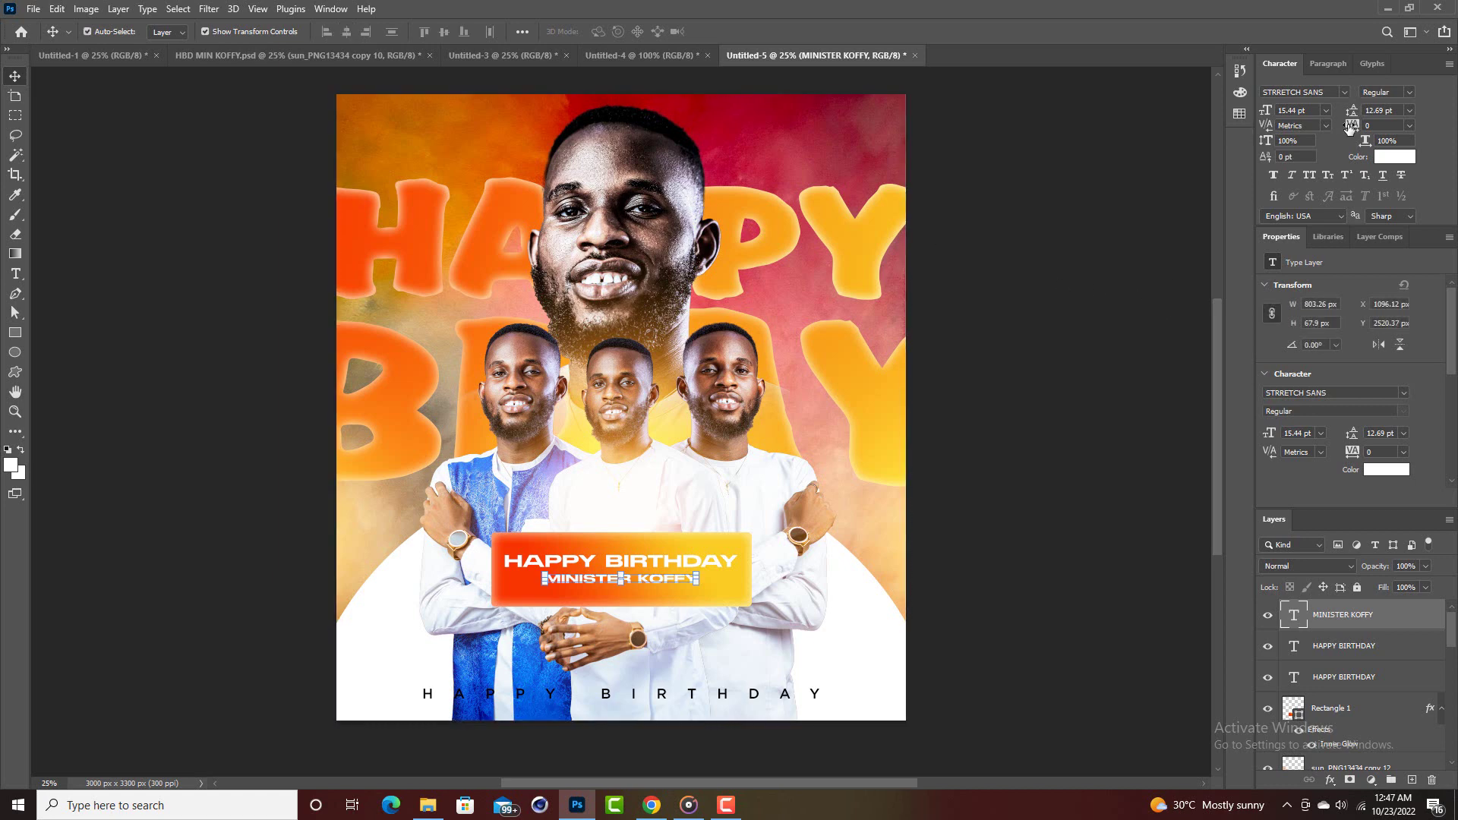
Widen the name line's tracking to 520 and scale it to about 94% (14.45 pt) to fit under HAPPY BIRTHDAY.
{"action": "left_click_drag", "start_coordinate": [1349, 128], "coordinate": [1363, 125]}
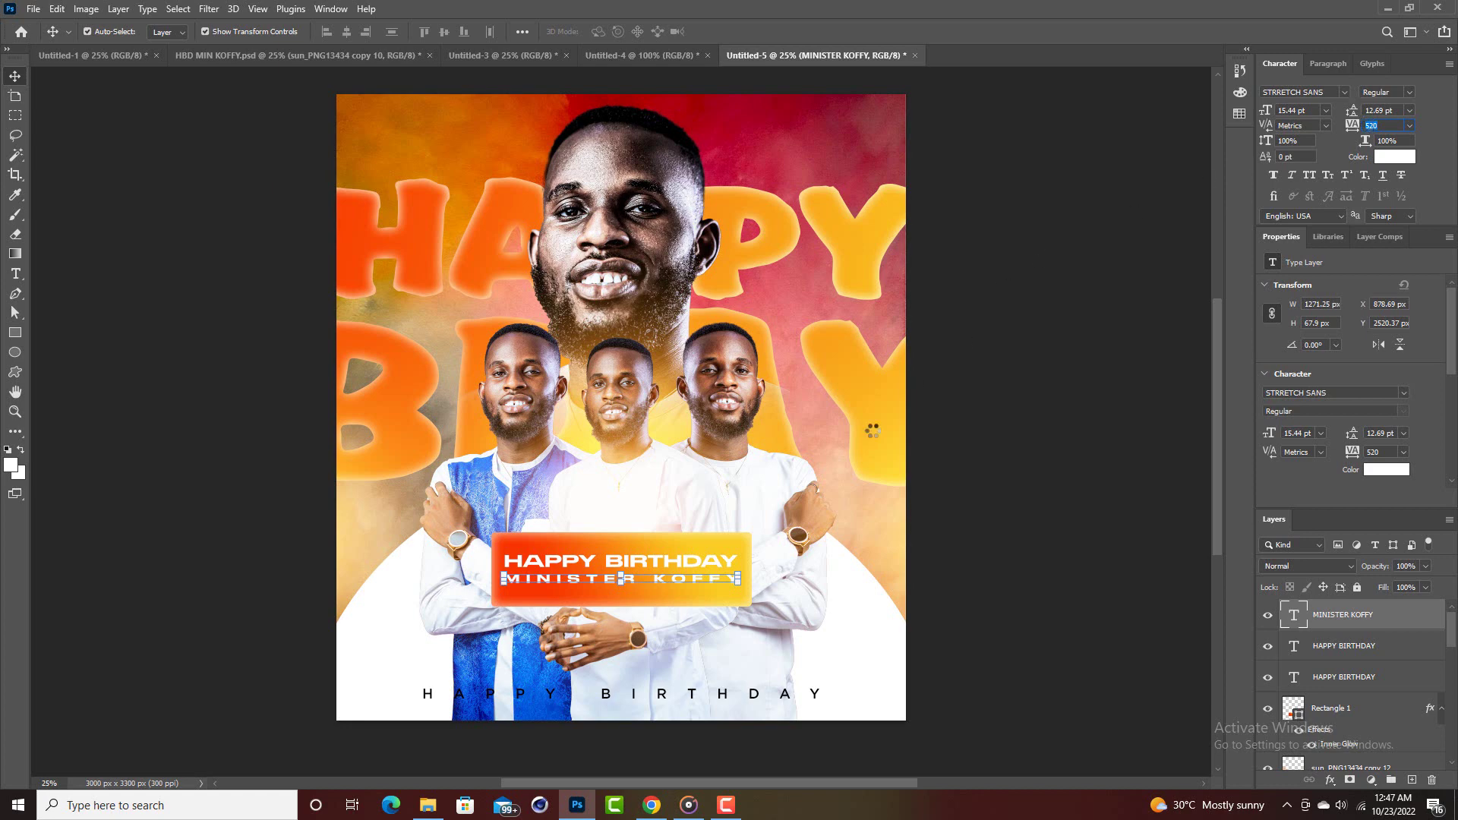
{"action": "left_click_drag", "start_coordinate": [737, 580], "coordinate": [730, 581]}
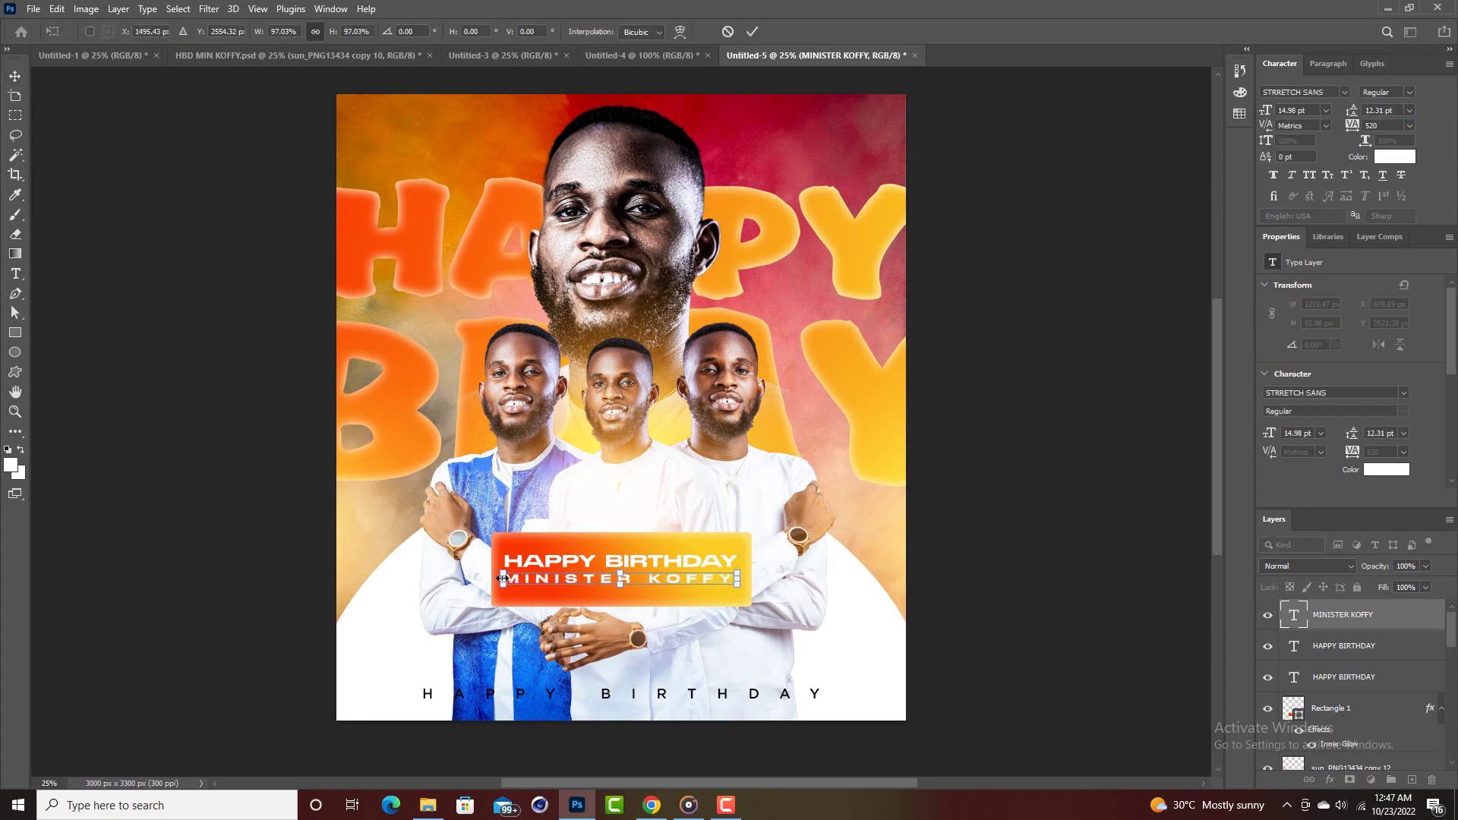
{"action": "left_click_drag", "start_coordinate": [507, 578], "coordinate": [514, 579]}
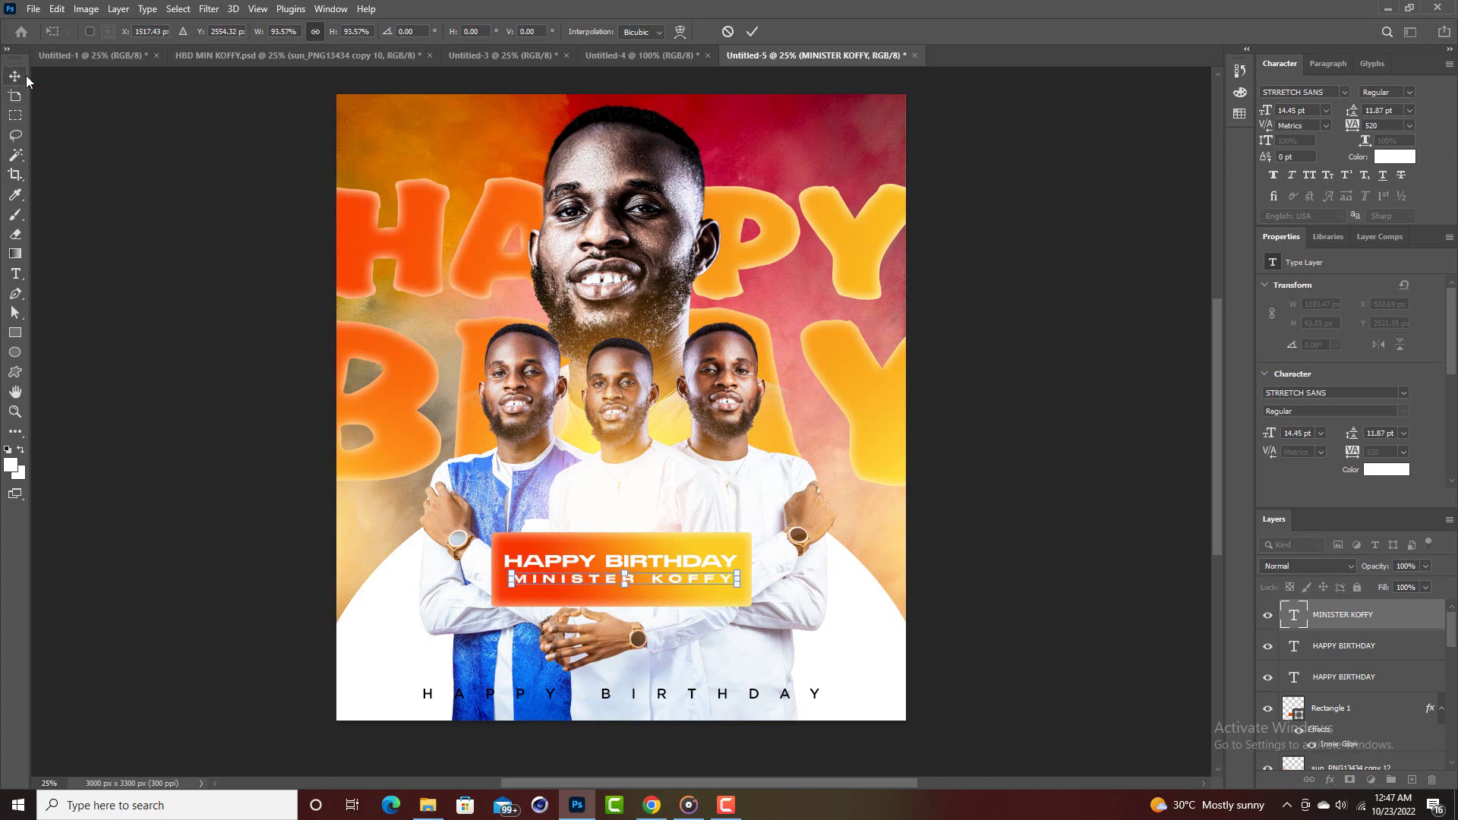
{"action": "key", "text": "Return"}
Center the widely tracked name line horizontally on the canvas again, then clear the selection and deselect the layer.
{"action": "key", "text": "ctrl+a"}
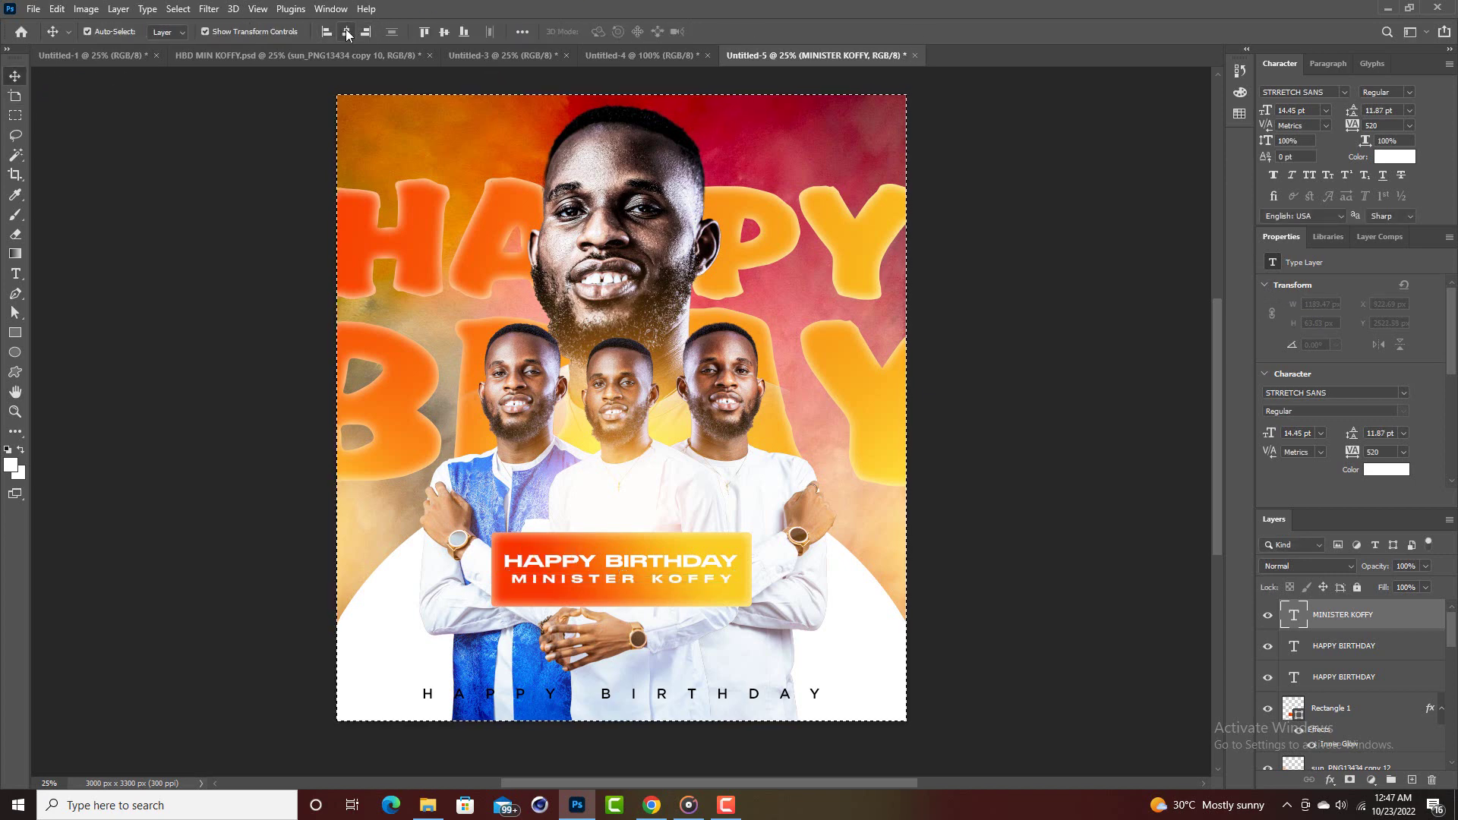
{"action": "left_click", "coordinate": [347, 33]}
{"action": "key", "text": "ctrl+d"}
{"action": "left_click", "coordinate": [927, 423], "text": "ctrl"}
{"action": "scroll", "coordinate": [918, 429], "scroll_direction": "up", "scroll_amount": 1}
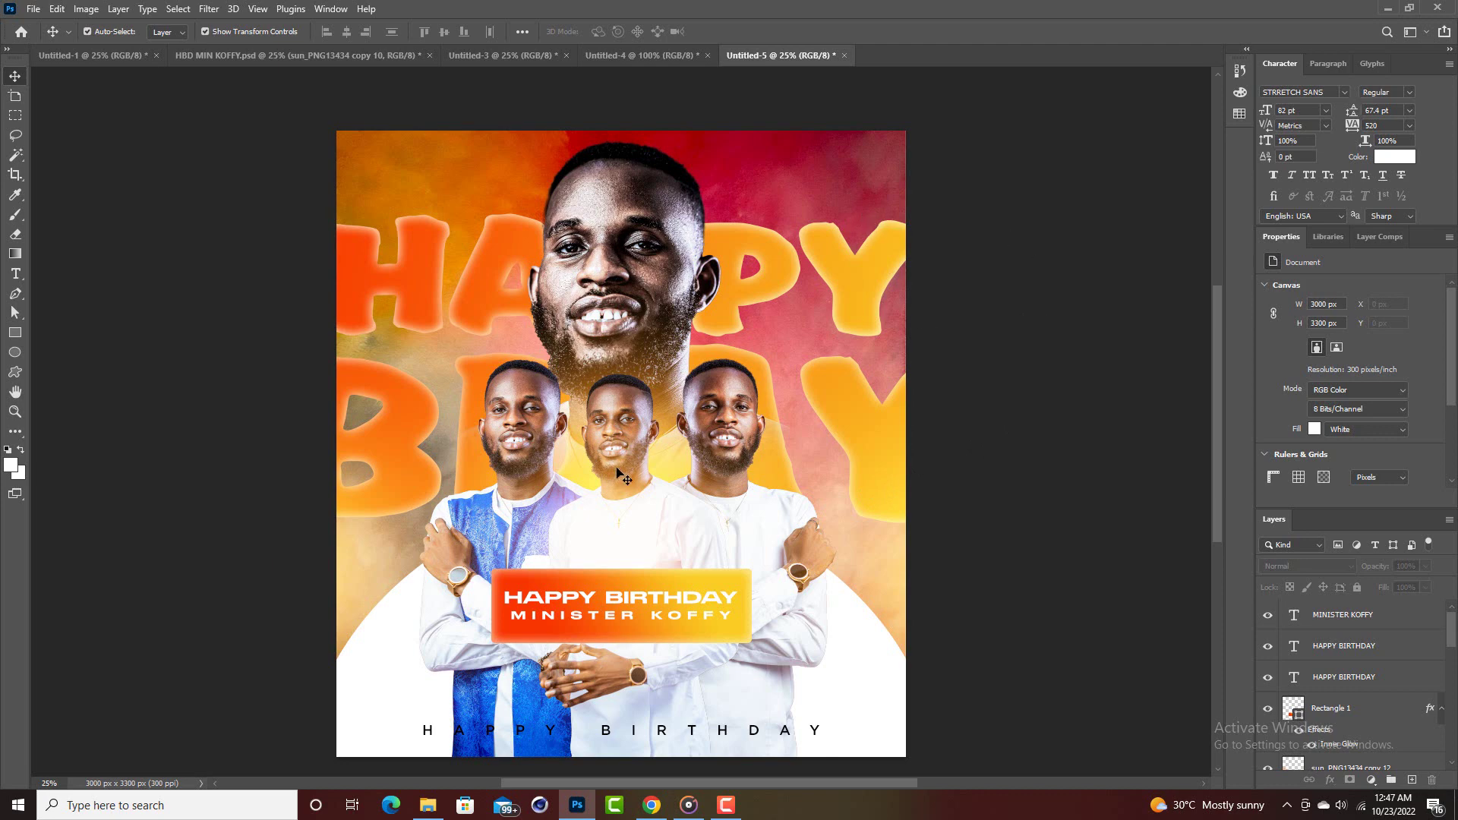
{"action": "scroll", "coordinate": [760, 406], "scroll_direction": "down", "scroll_amount": 1}
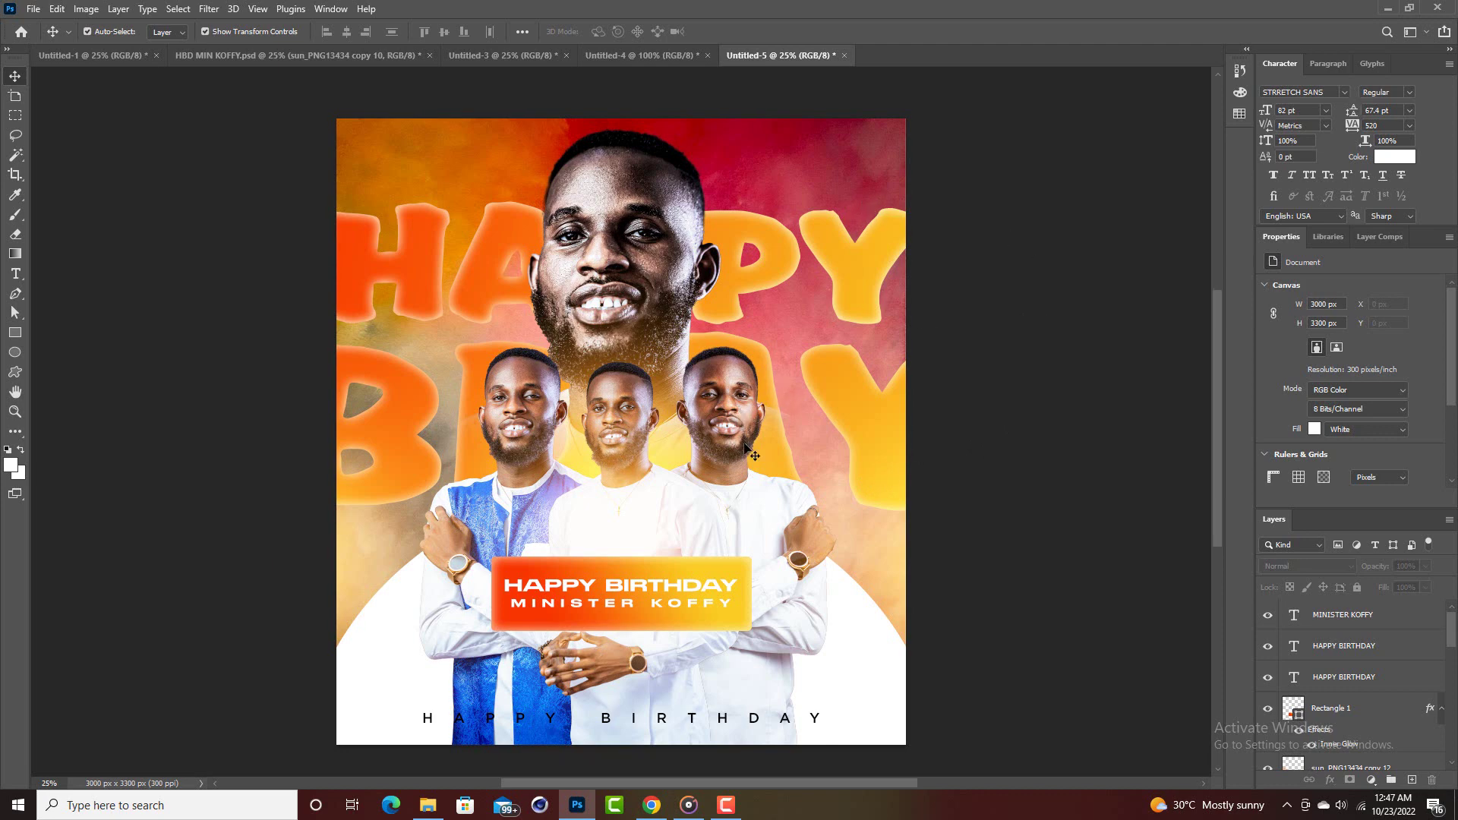